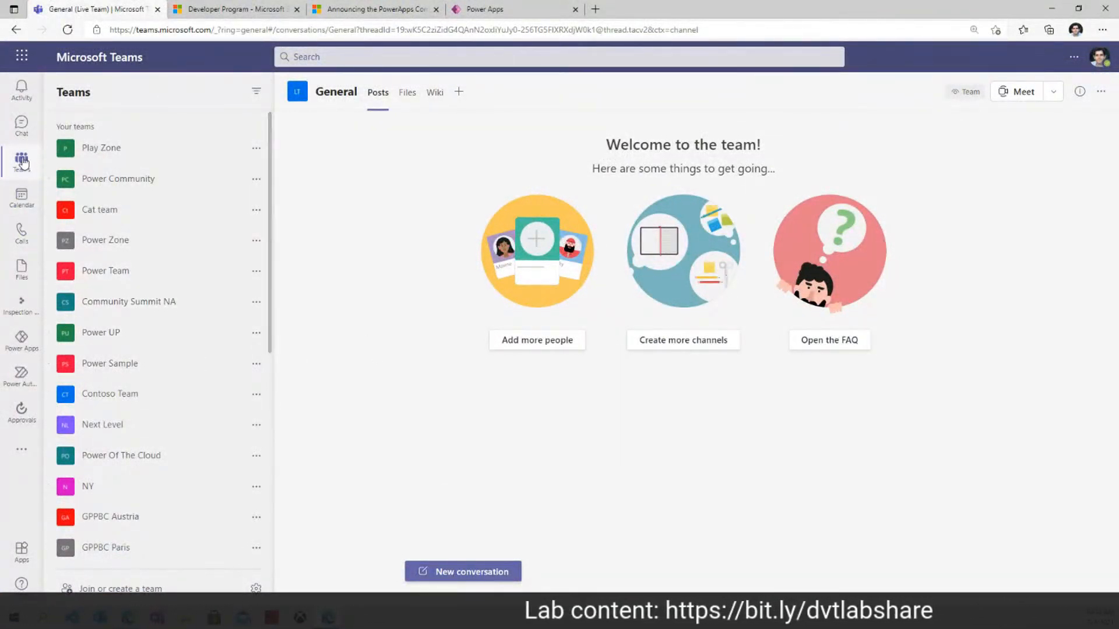
# Step: Look through the list of teams down to Live Team and open the Power Apps app within Teams
pyautogui.scroll(-7, 124, 525)
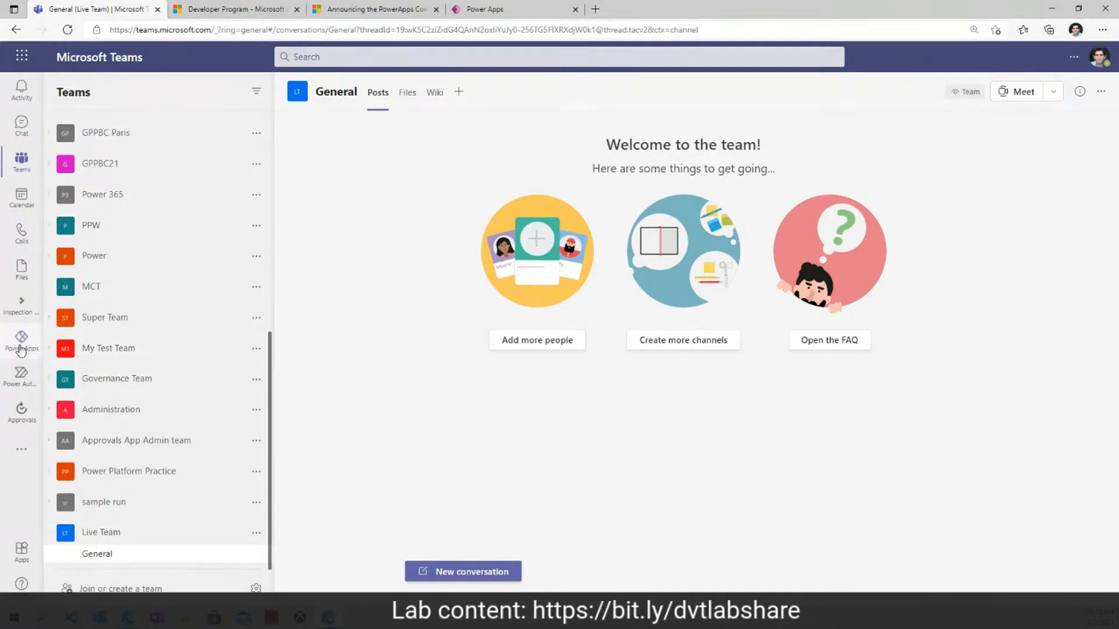
pyautogui.click(21, 350)
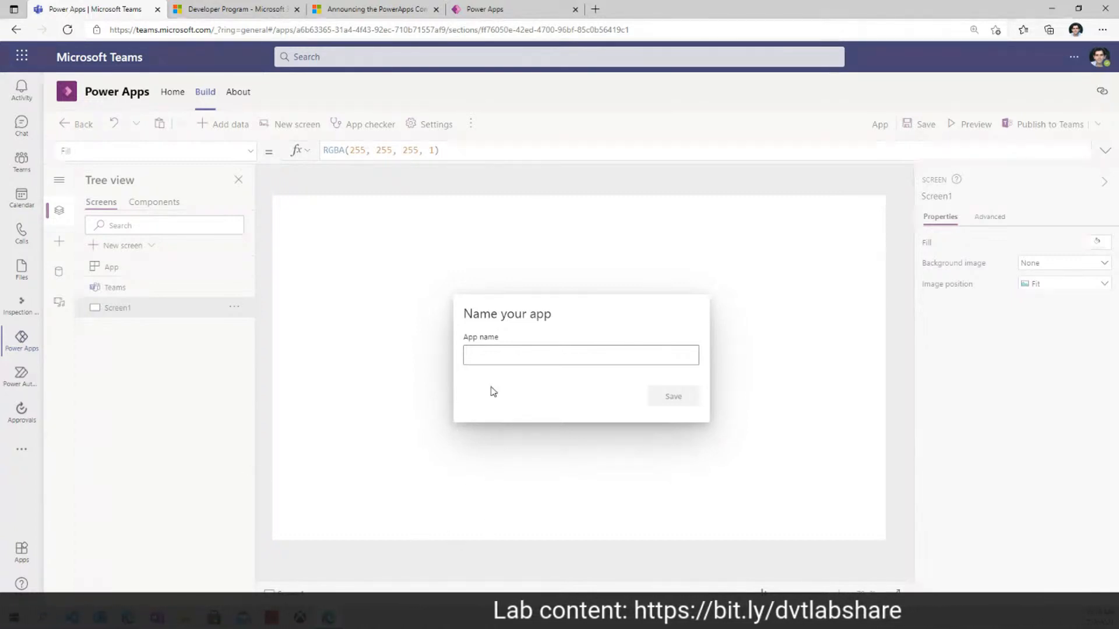
pyautogui.click(501, 356)
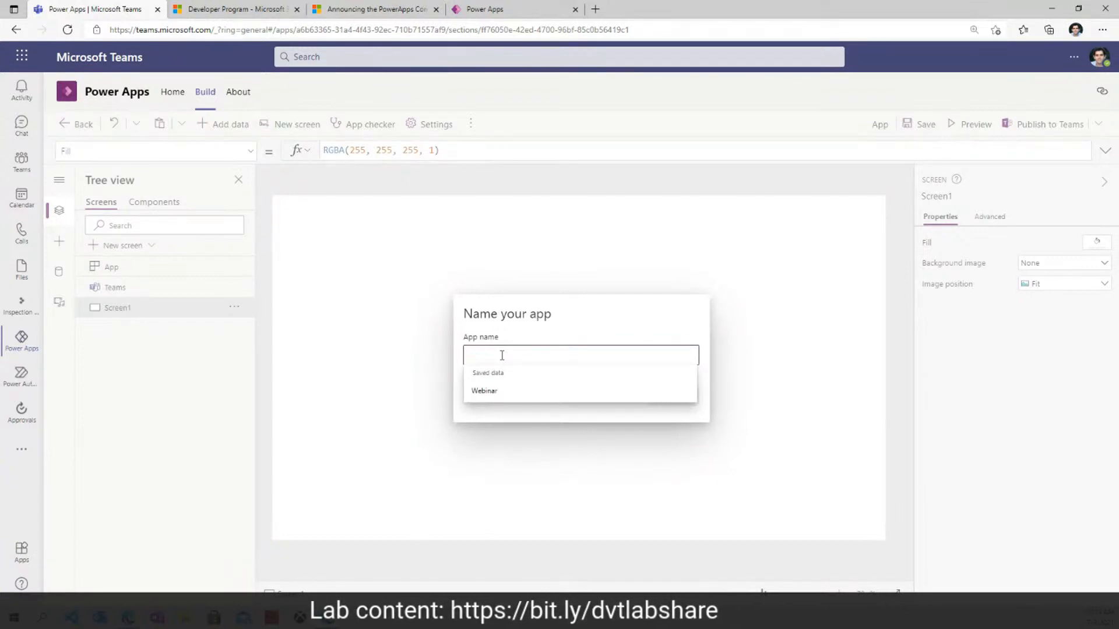
pyautogui.write('H')
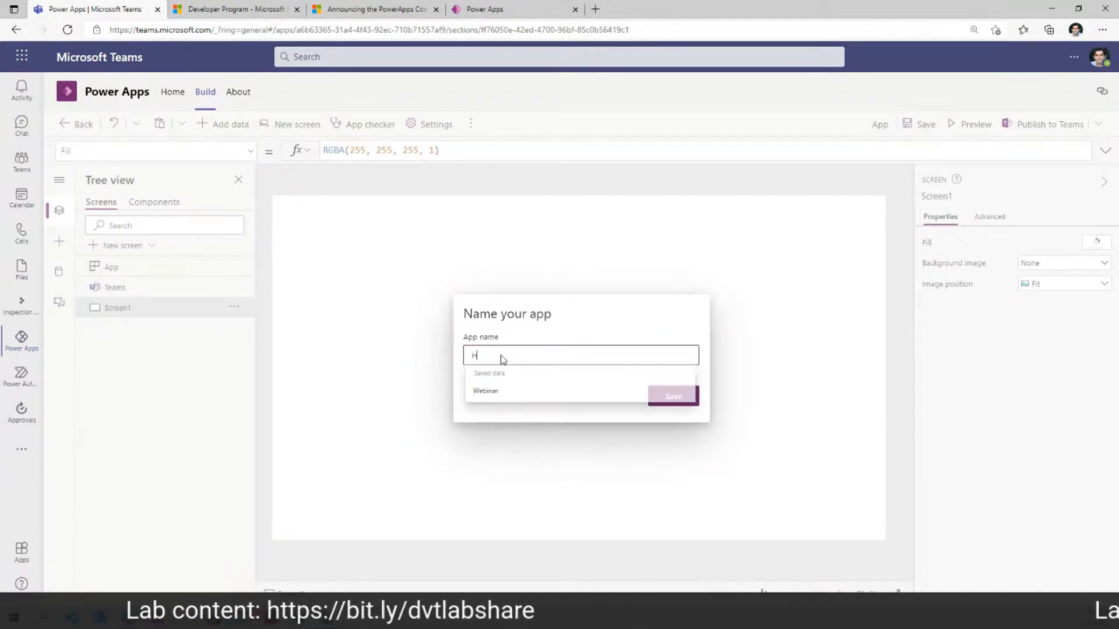
pyautogui.write('elp Desk App')
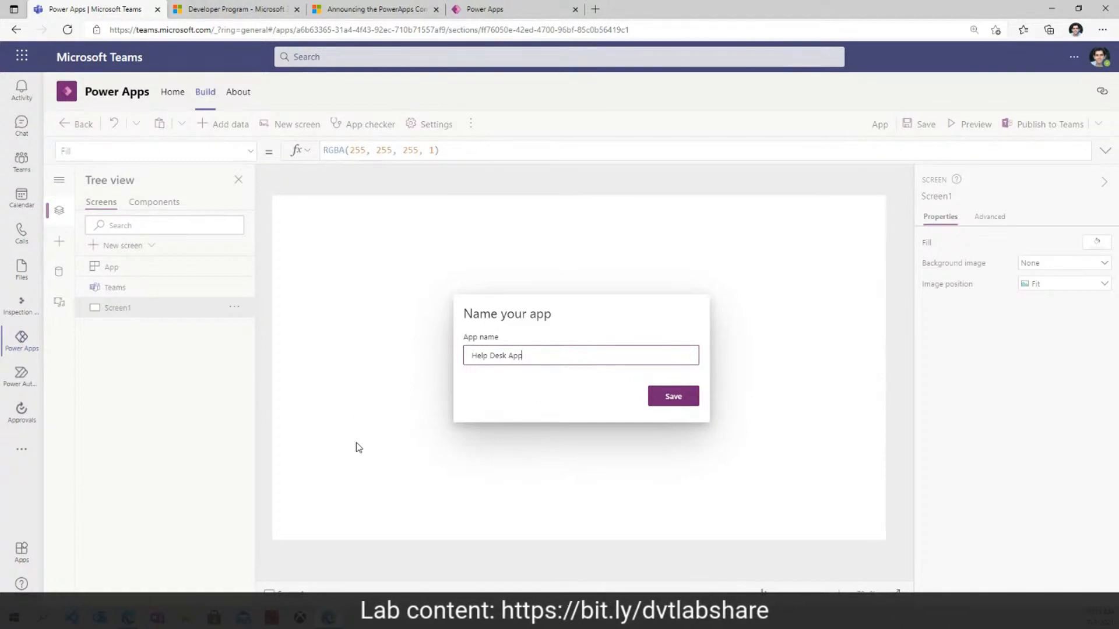
pyautogui.click(21, 303)
pyautogui.click(23, 342)
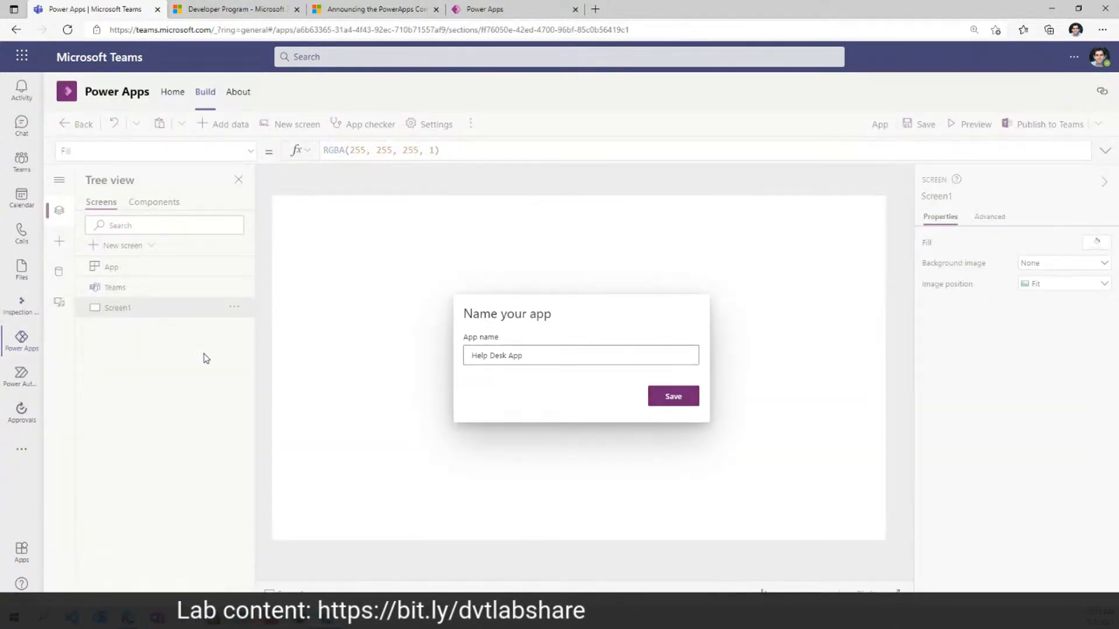
pyautogui.click(174, 92)
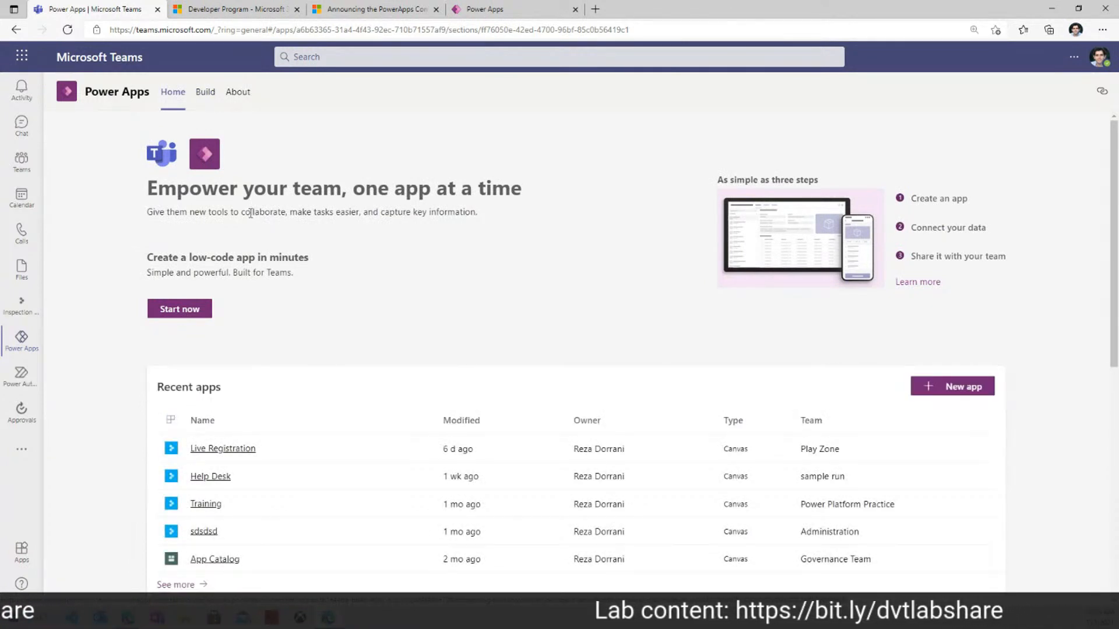
# Step: Create a new app in Live Team, finding the team by searching for "live"
pyautogui.click(180, 311)
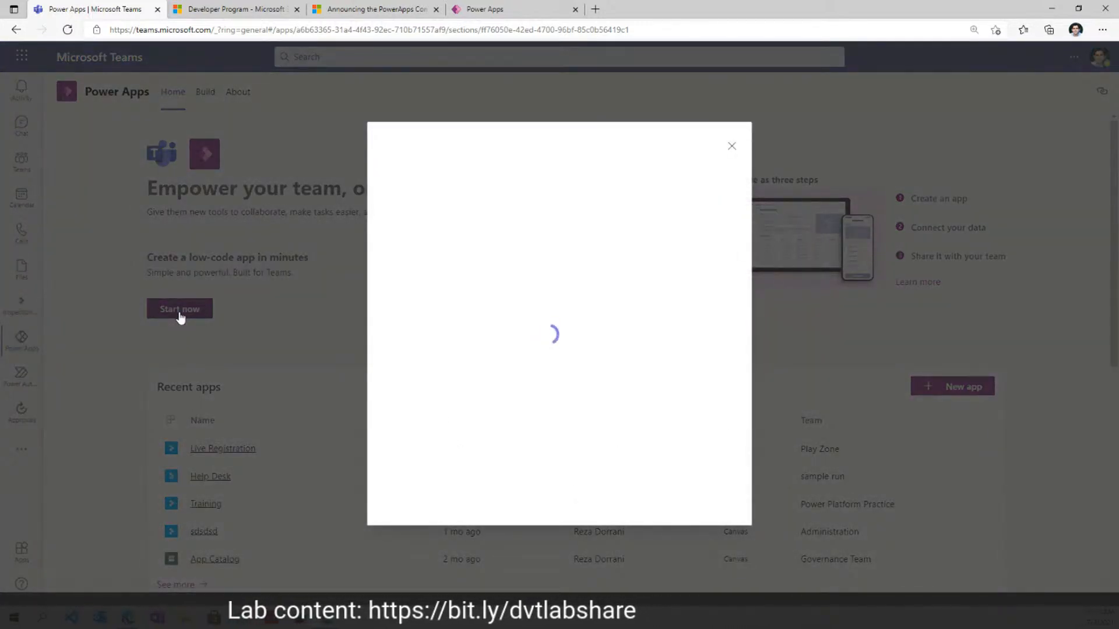
pyautogui.click(422, 231)
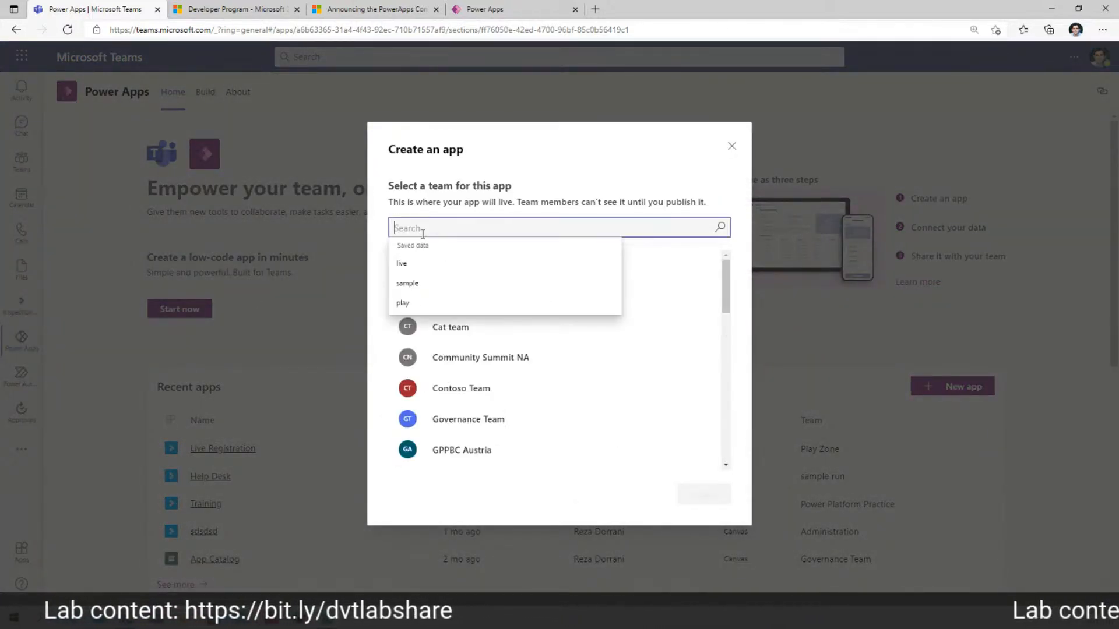
pyautogui.write('live')
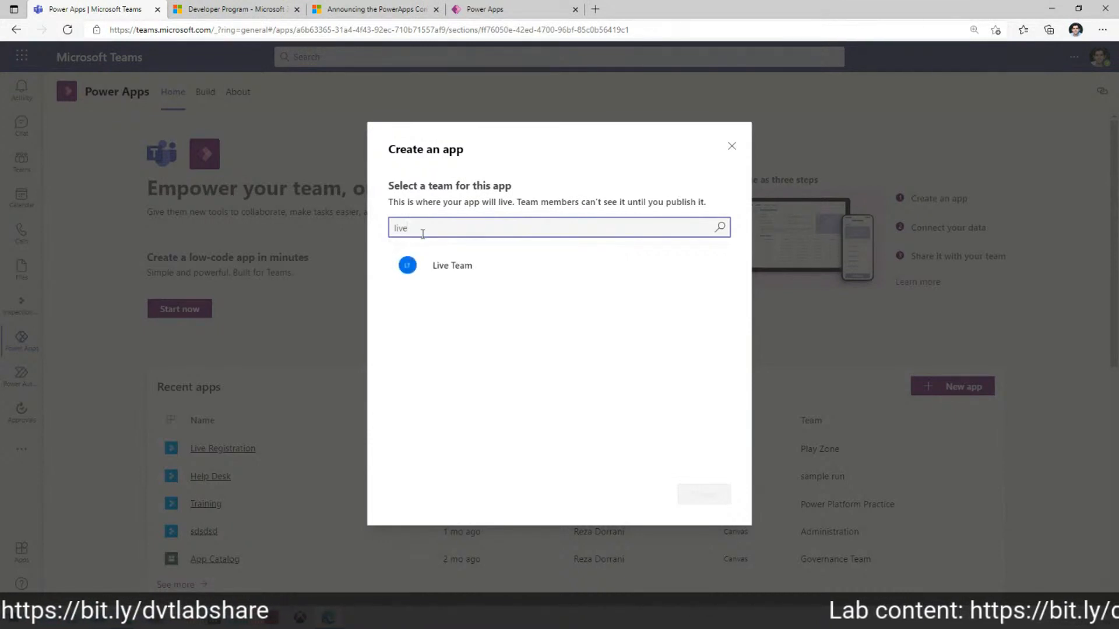
pyautogui.click(444, 267)
pyautogui.click(698, 499)
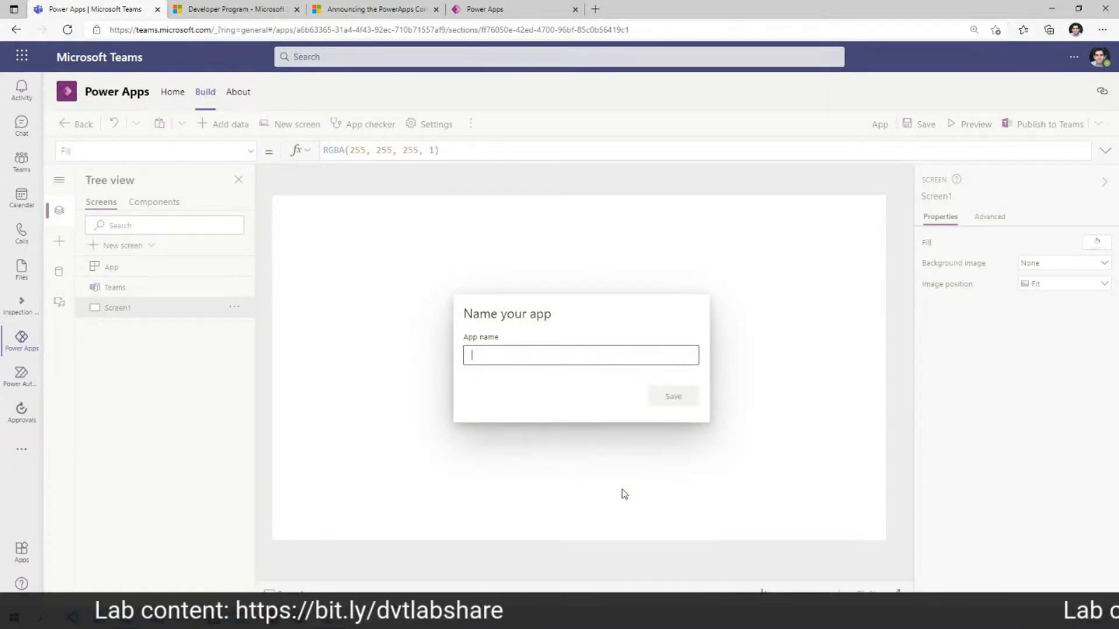
# Step: Name the new app Help Desk App and save it
pyautogui.write('Hep')
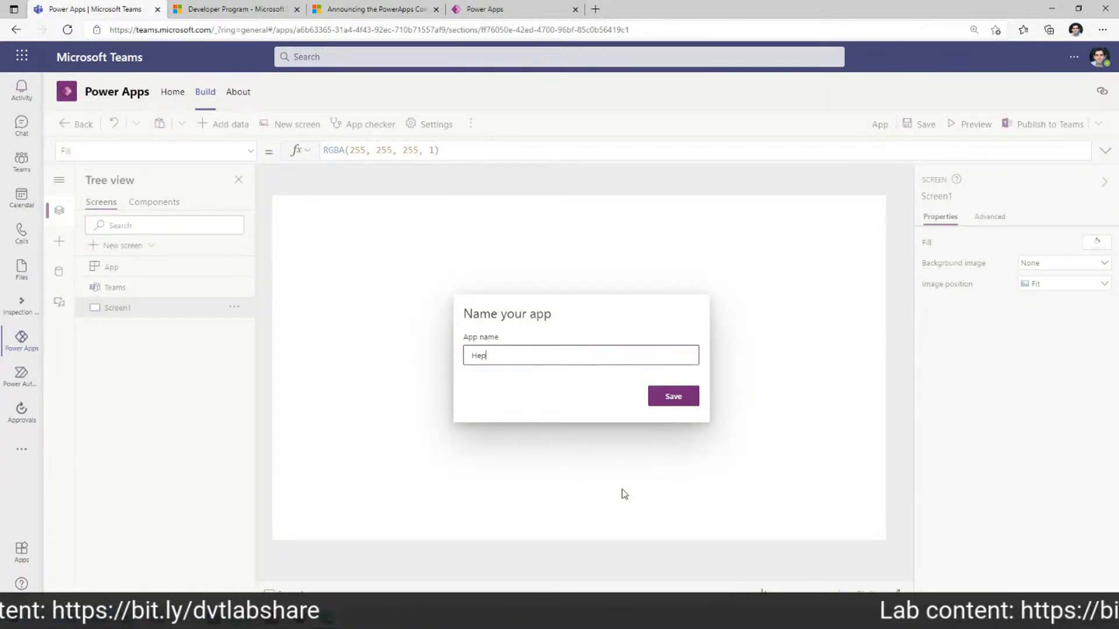
pyautogui.write('p Desk App')
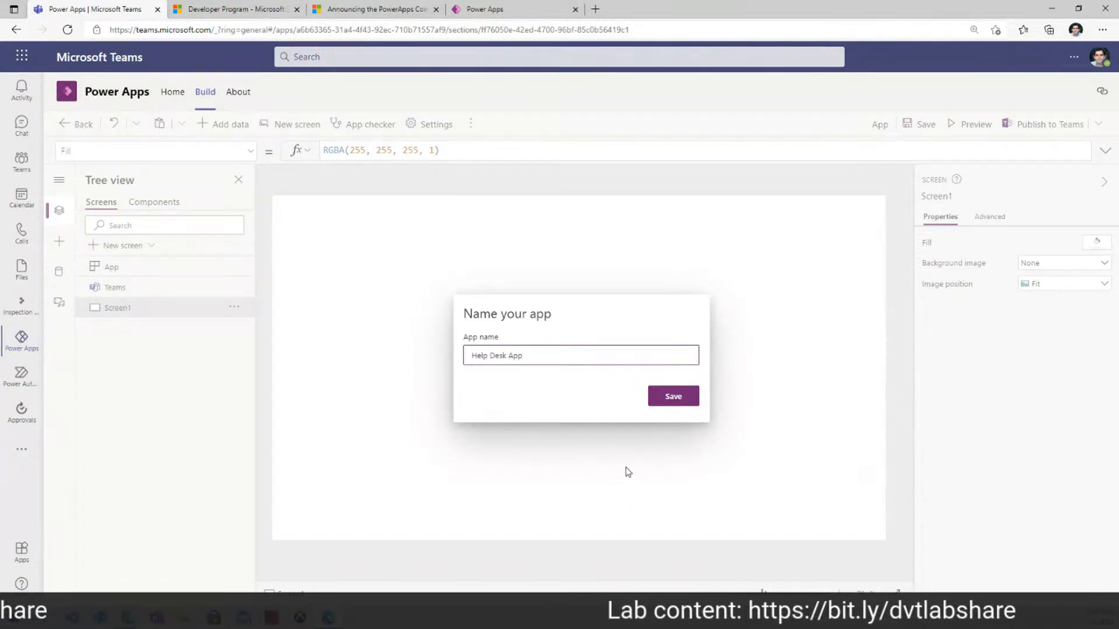
pyautogui.click(671, 399)
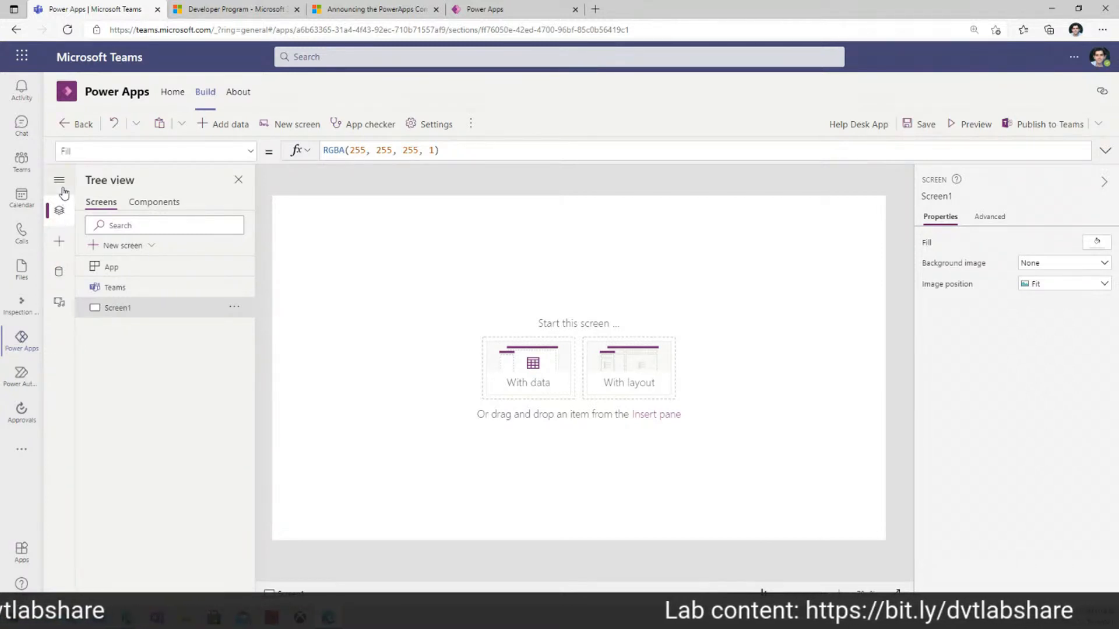
# Step: Create a new data table named Ticket for the app
pyautogui.click(66, 278)
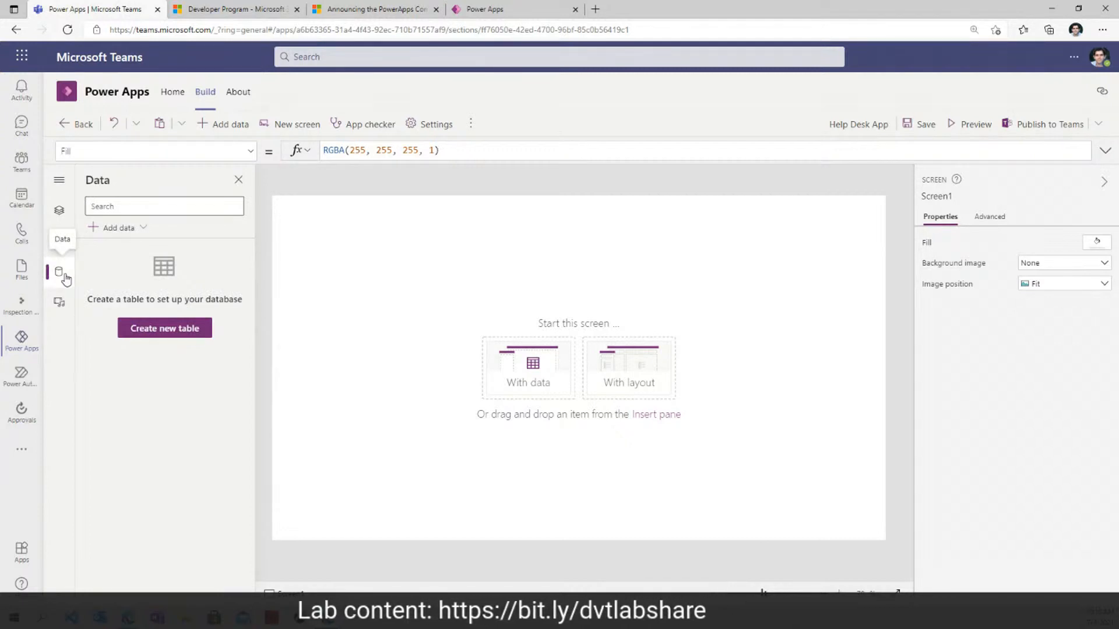
pyautogui.click(145, 329)
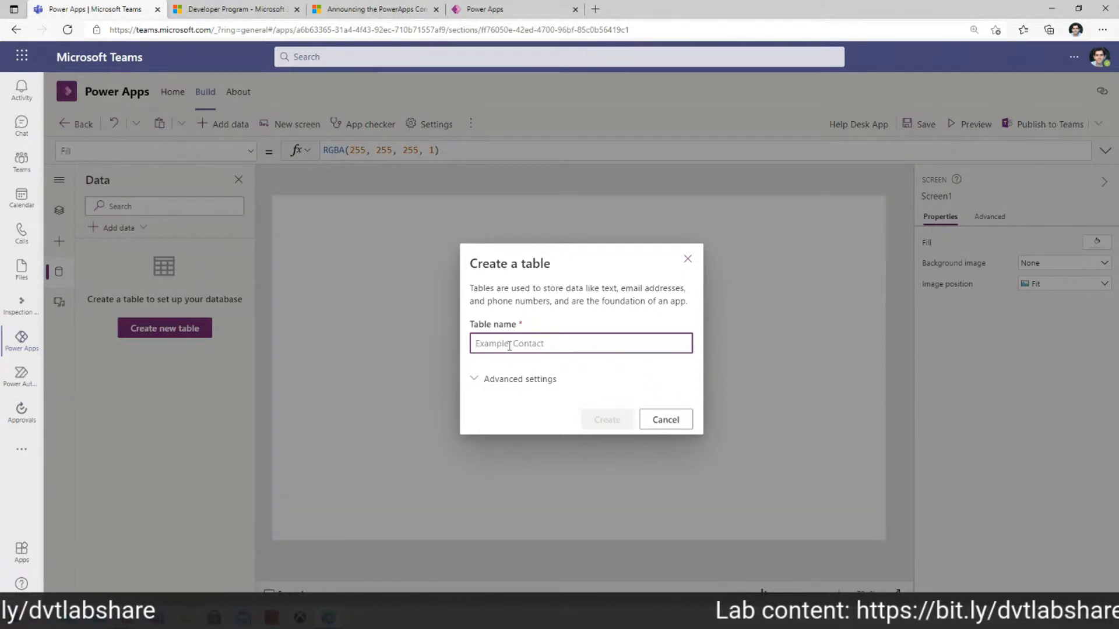
pyautogui.write('Ticket')
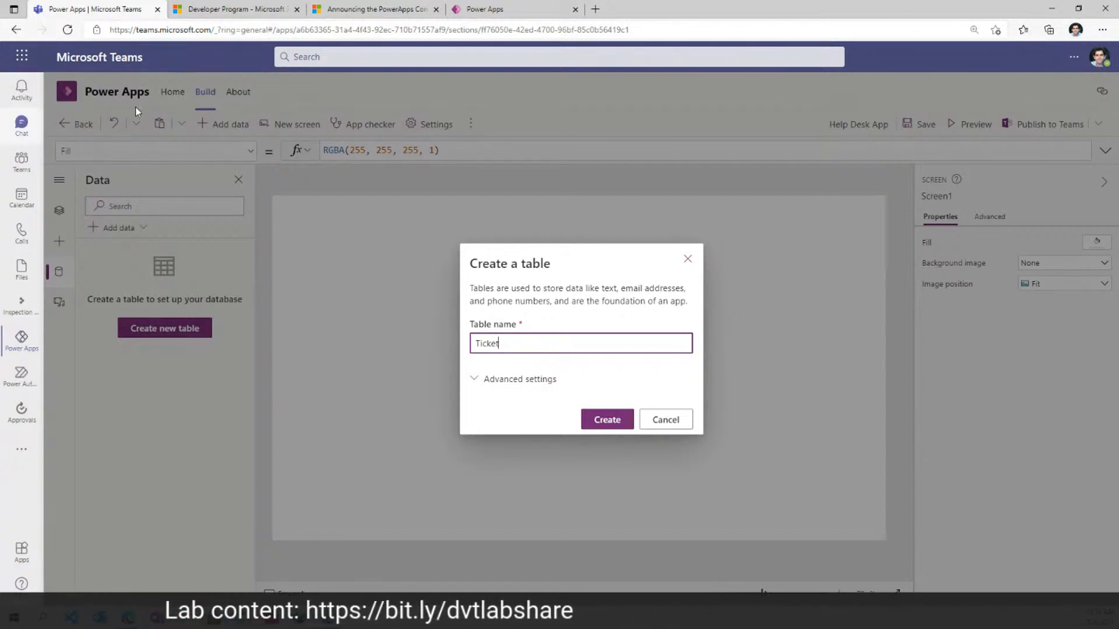
pyautogui.click(608, 420)
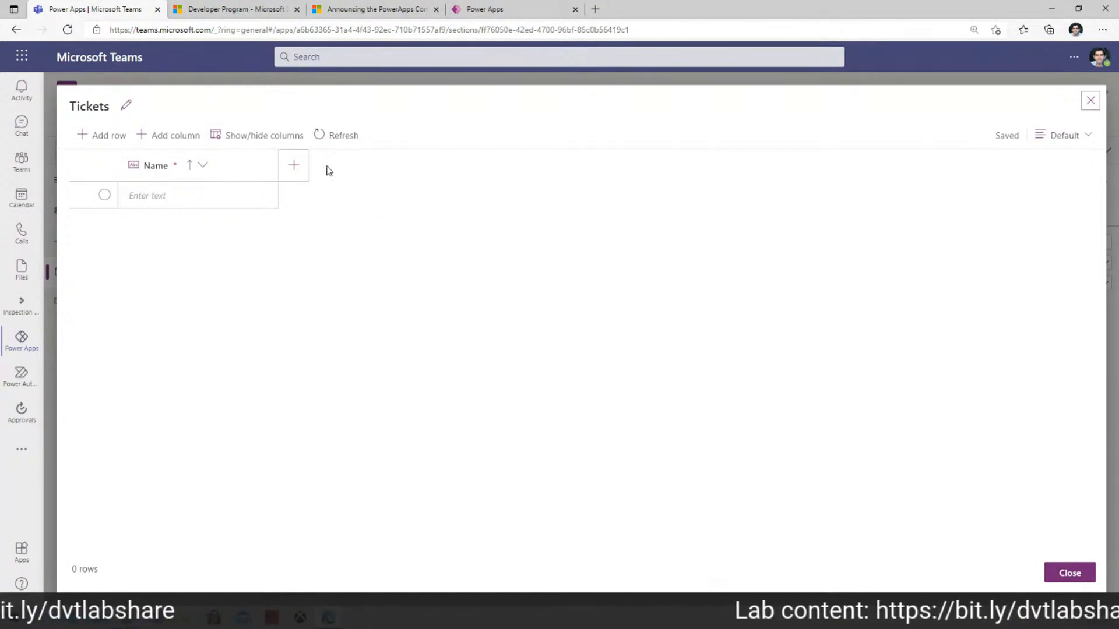
# Step: Start a new column in the Tickets table named Description with the Text type
pyautogui.click(294, 166)
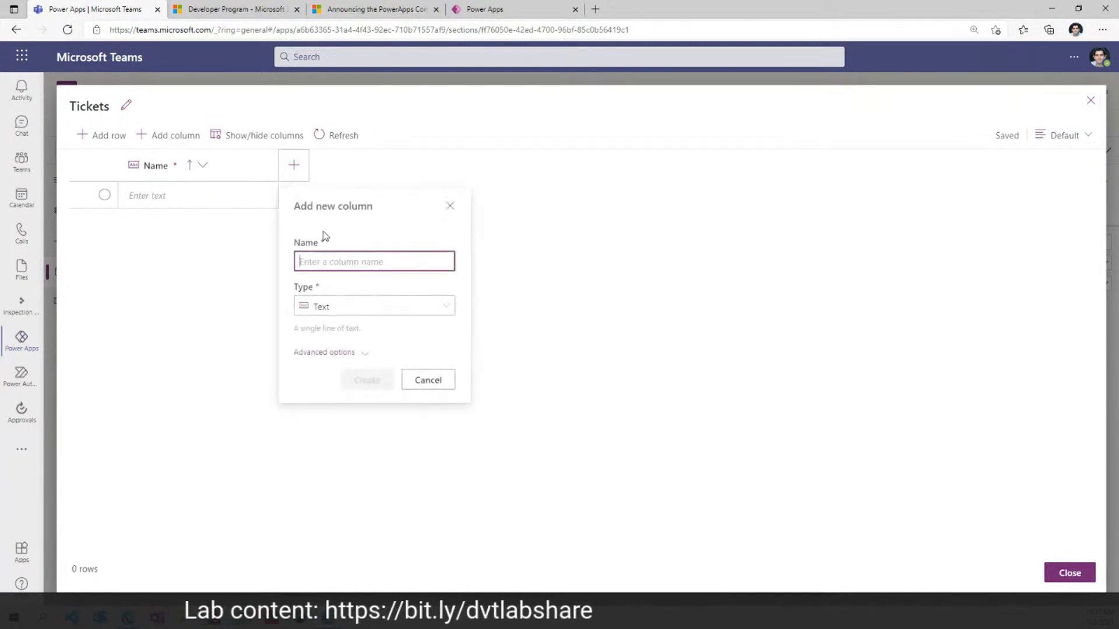
pyautogui.write('D')
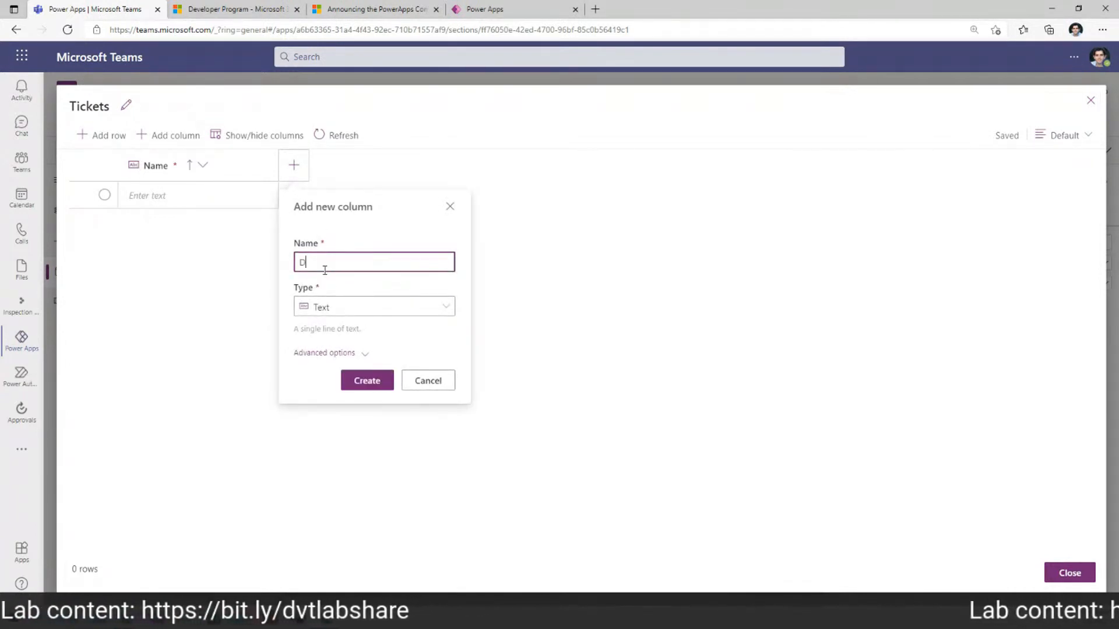
pyautogui.write('escription')
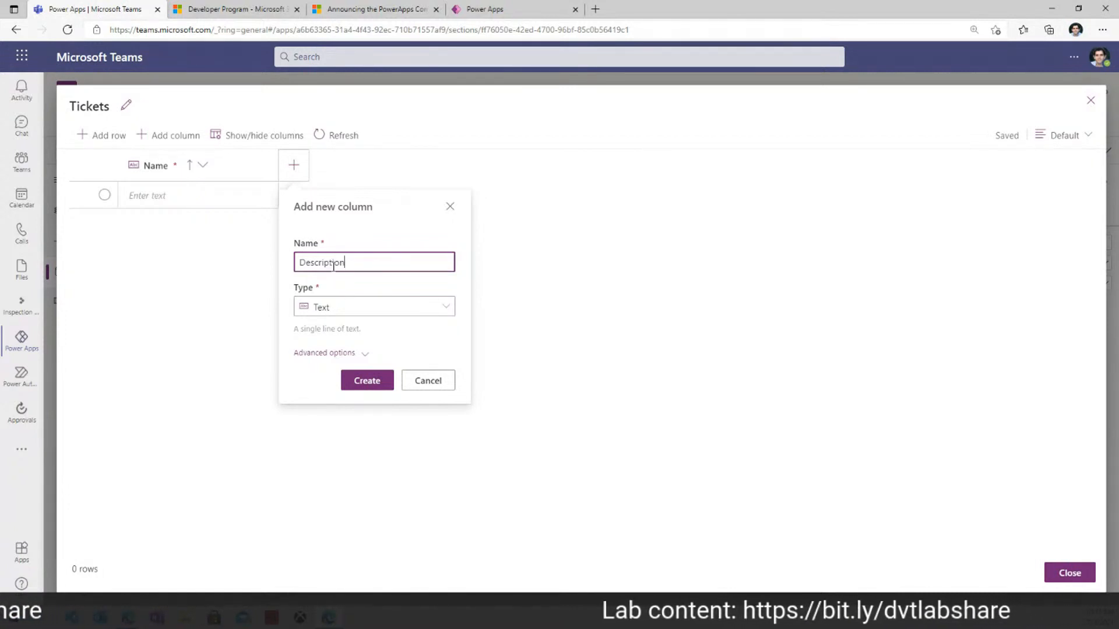
pyautogui.click(432, 317)
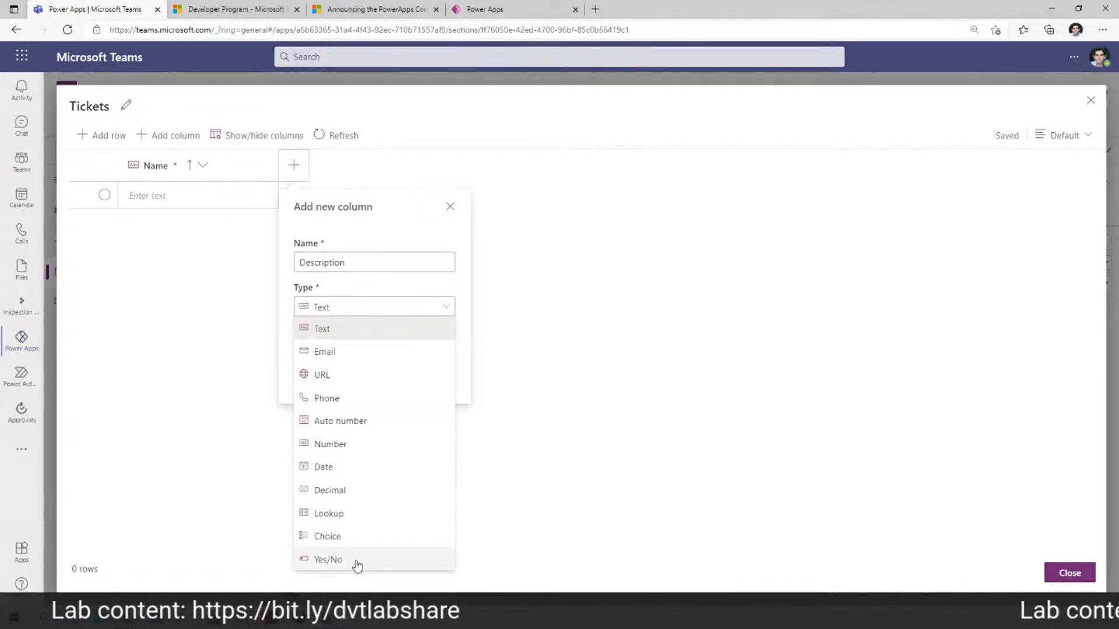
pyautogui.click(417, 326)
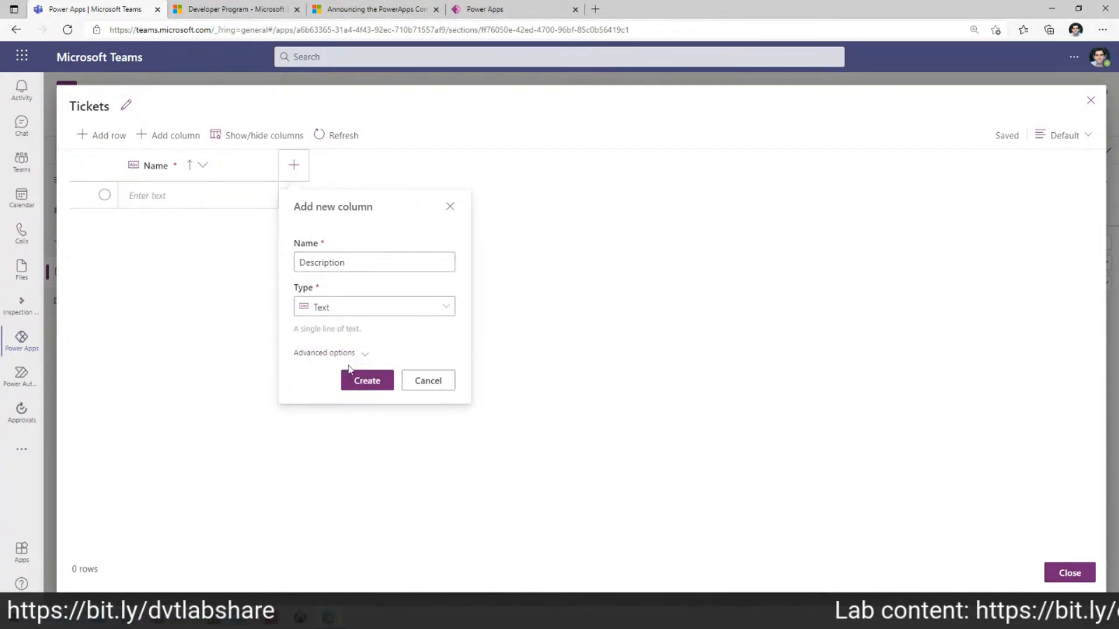
# Step: Set the Description column's maximum length to 200 and create the column
pyautogui.click(364, 353)
pyautogui.click(337, 394)
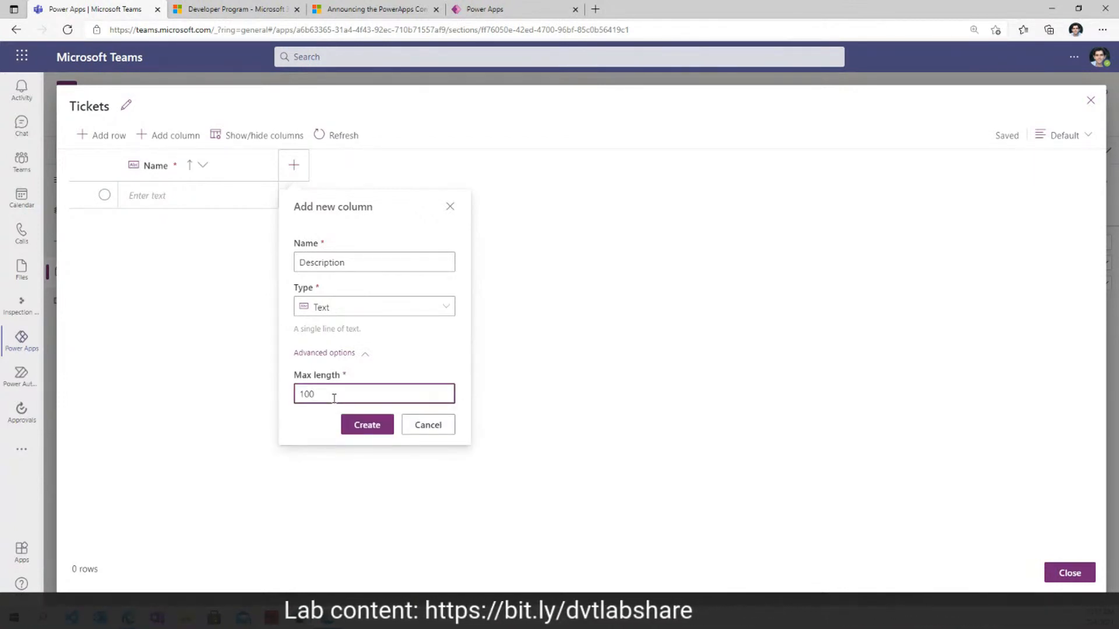
pyautogui.press('BackSpace')
pyautogui.press('BackSpace')
pyautogui.press('BackSpace')
pyautogui.write('200')
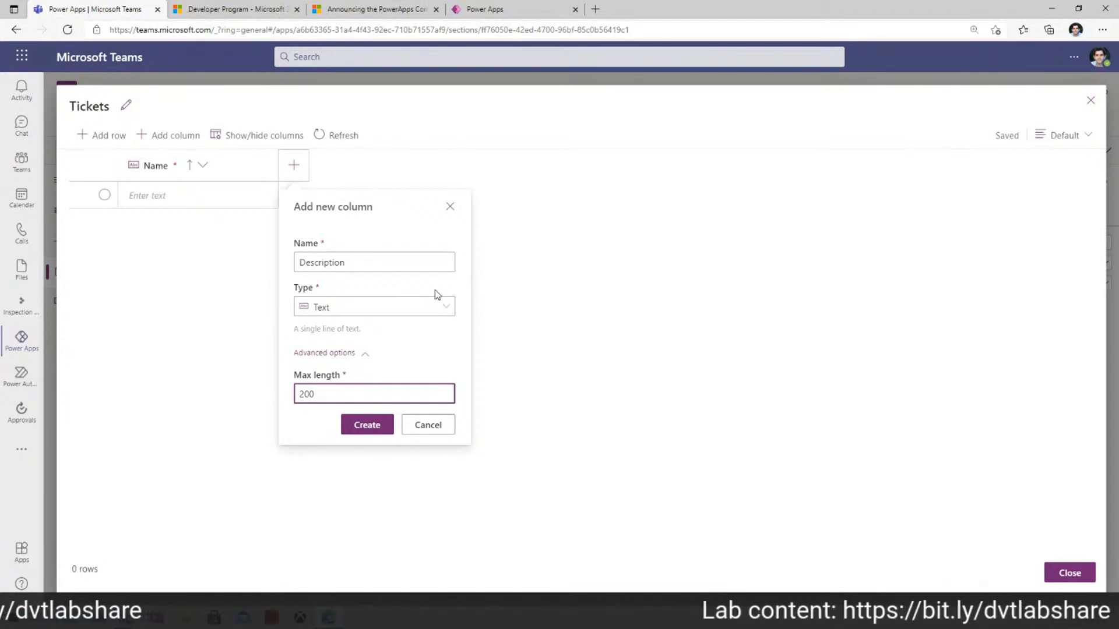
pyautogui.click(369, 434)
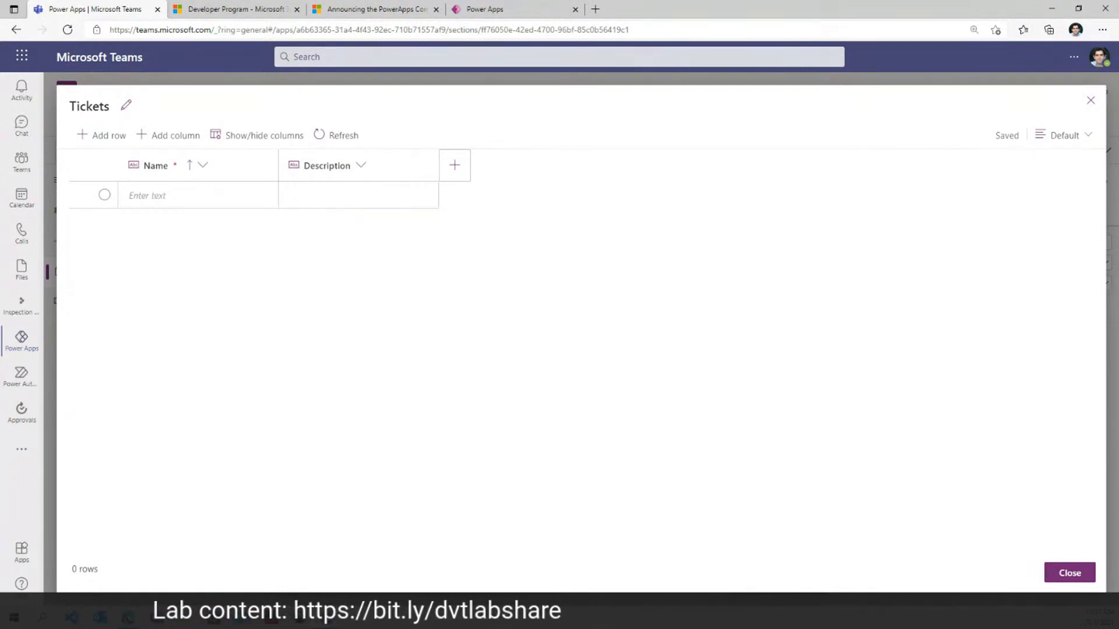
# Step: Start another column in the Tickets table named Ticket Number with the Auto number type
pyautogui.click(455, 166)
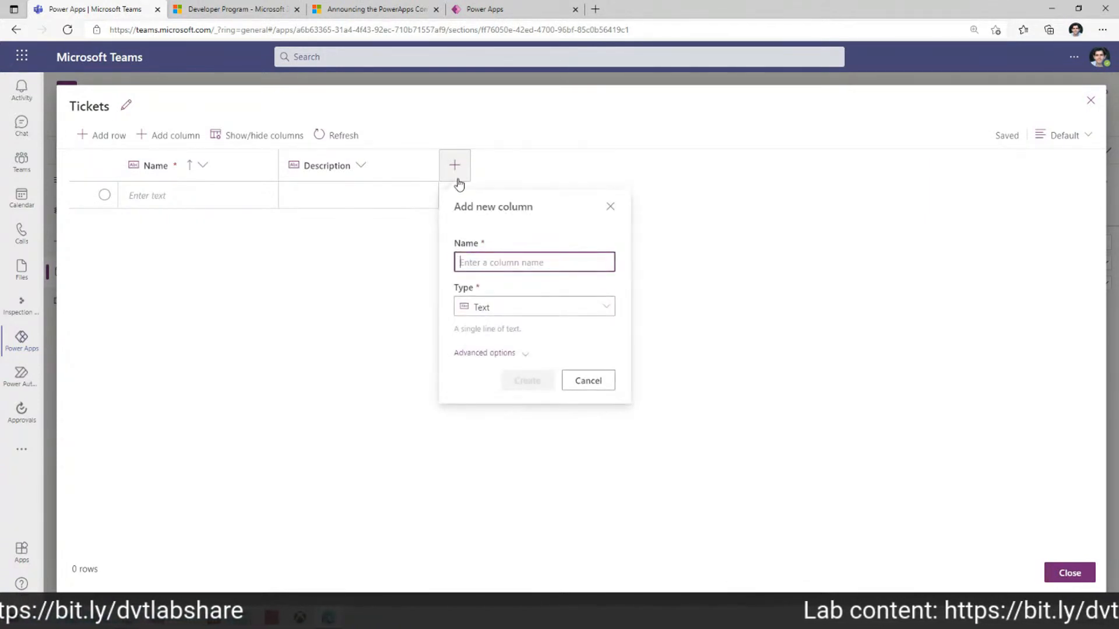
pyautogui.write('Ticket Number')
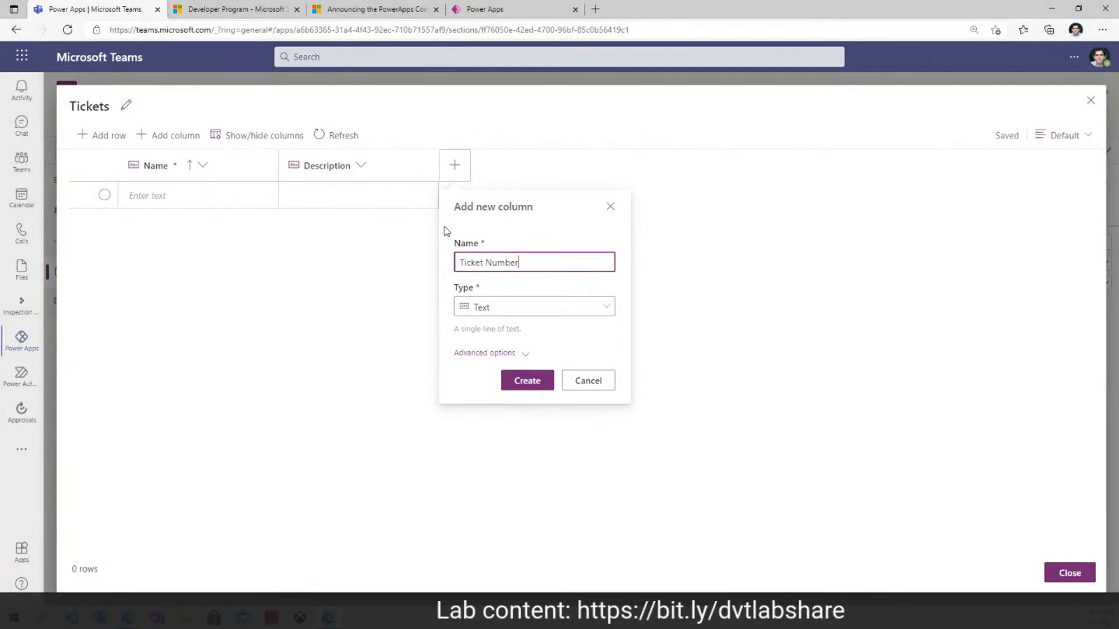
pyautogui.click(491, 308)
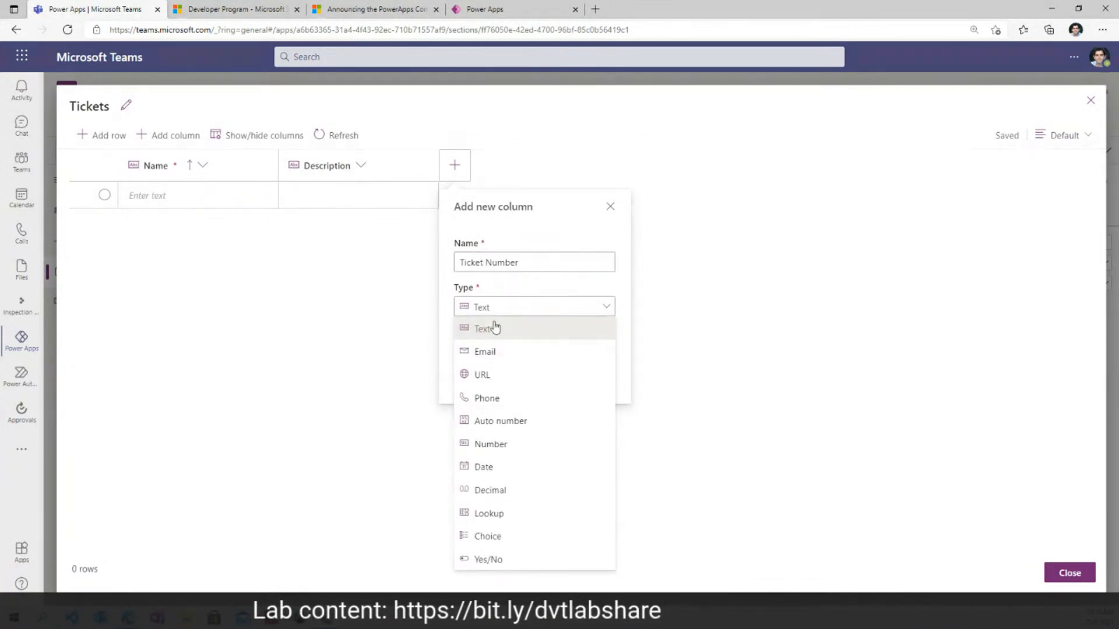
pyautogui.click(492, 422)
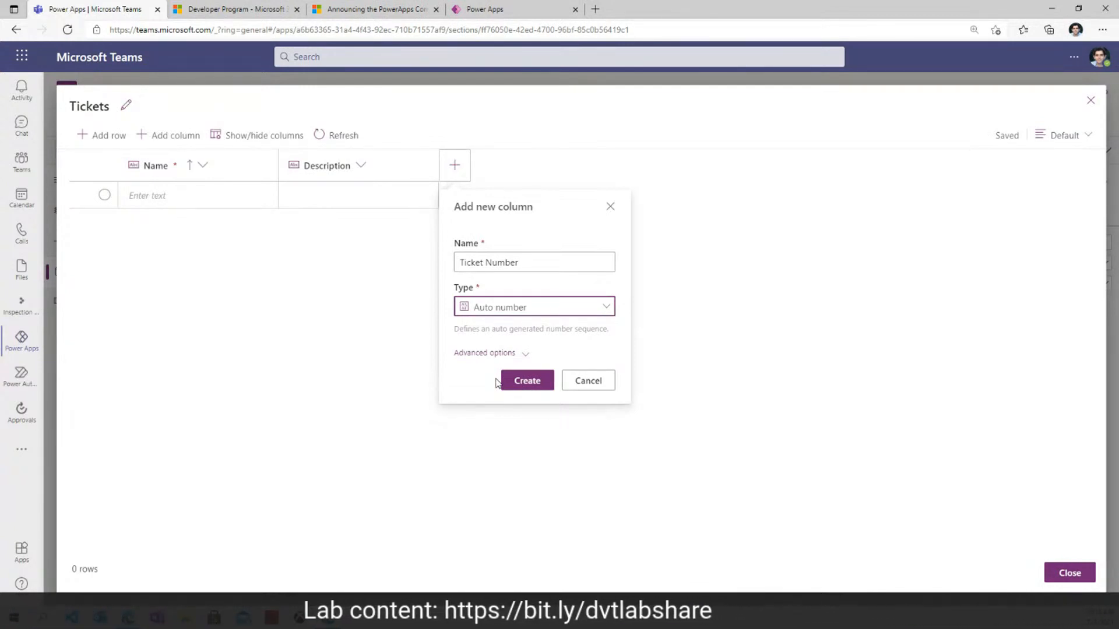
# Step: In the Ticket Number column's advanced options, set the minimum number of digits to 3 and the seed value to 100
pyautogui.click(526, 354)
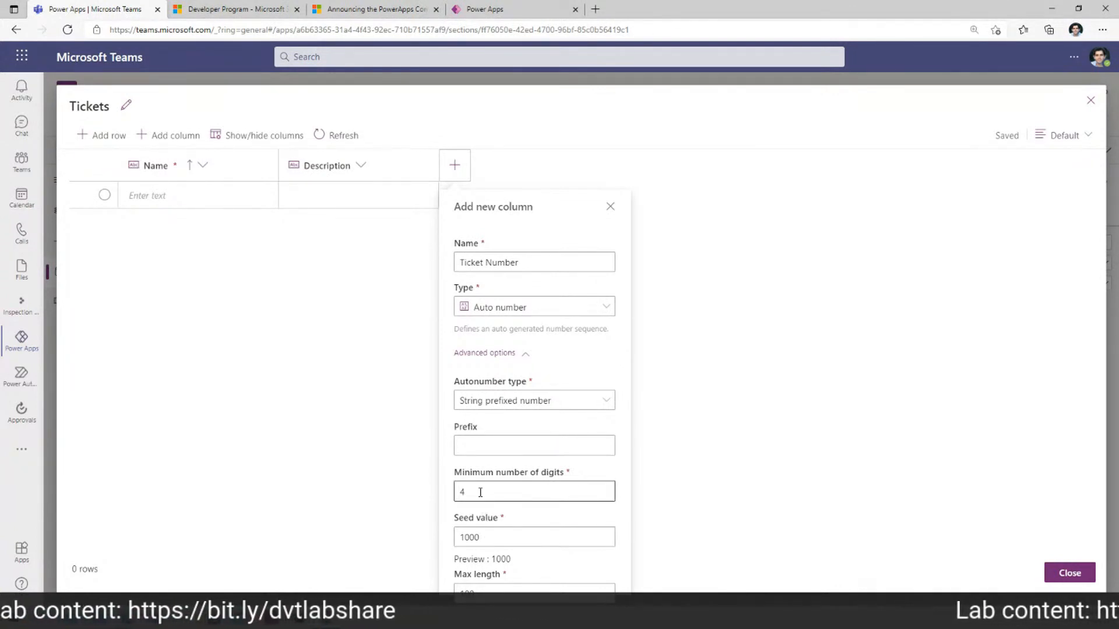
pyautogui.moveTo(480, 492); pyautogui.dragTo(410, 514)
pyautogui.write('3')
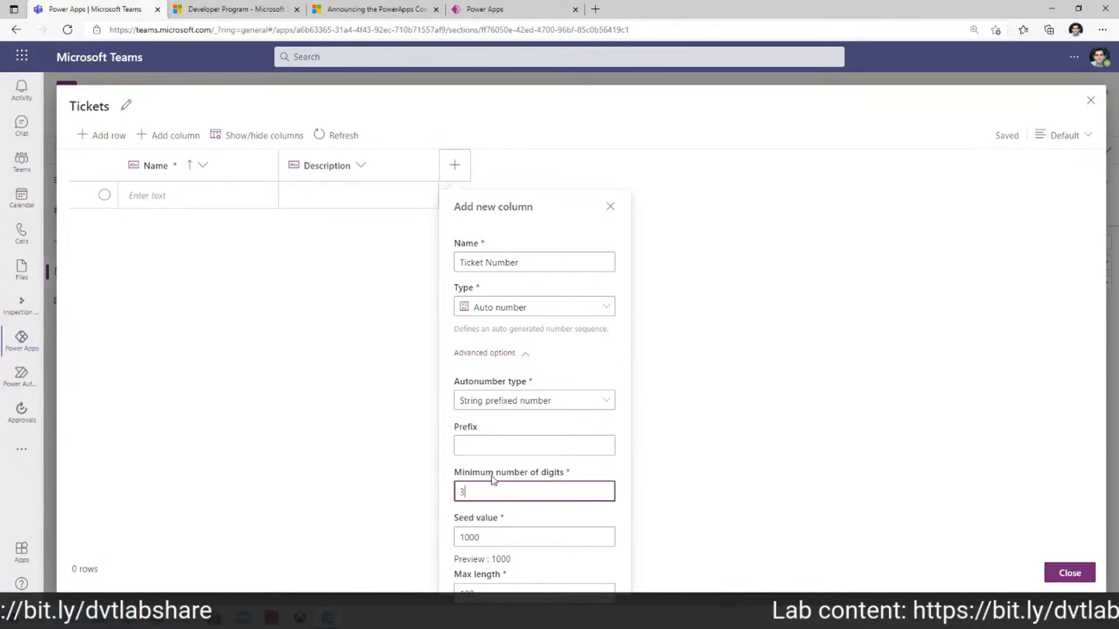
pyautogui.click(494, 537)
pyautogui.press('BackSpace')
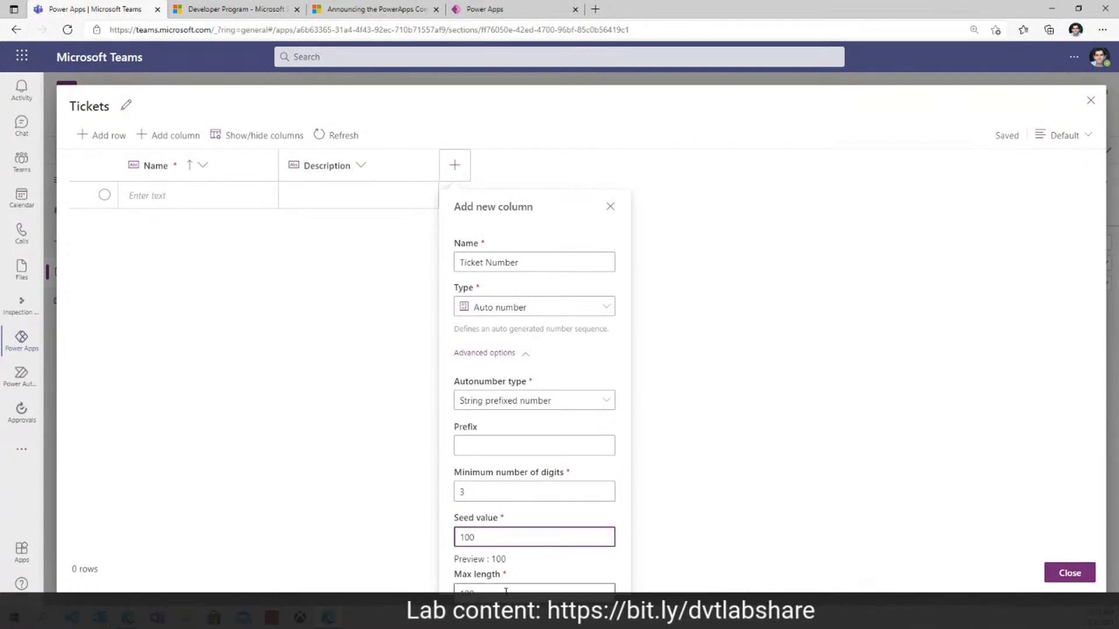
# Step: Leave the Ticket Number column's prefix empty and create the column
pyautogui.moveTo(474, 490); pyautogui.dragTo(444, 494)
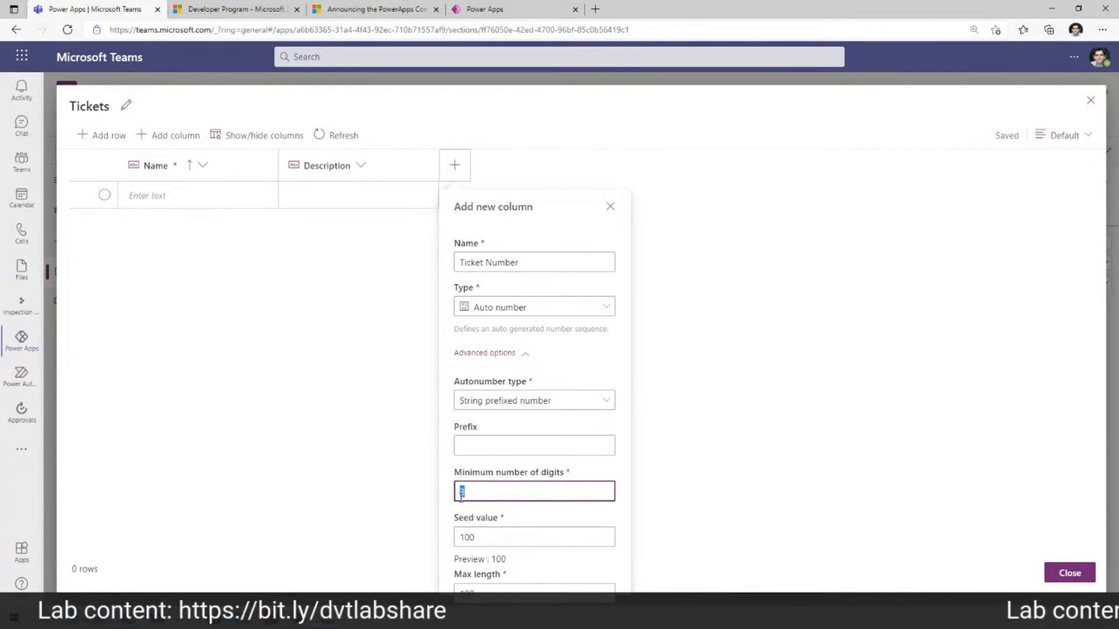
pyautogui.click(483, 449)
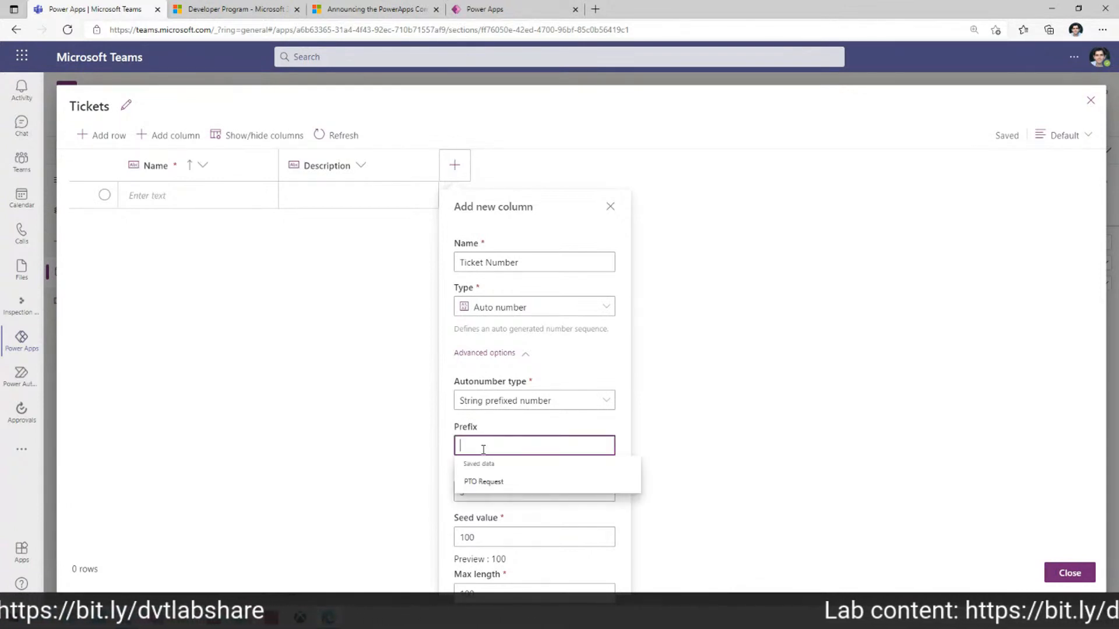
pyautogui.click(493, 428)
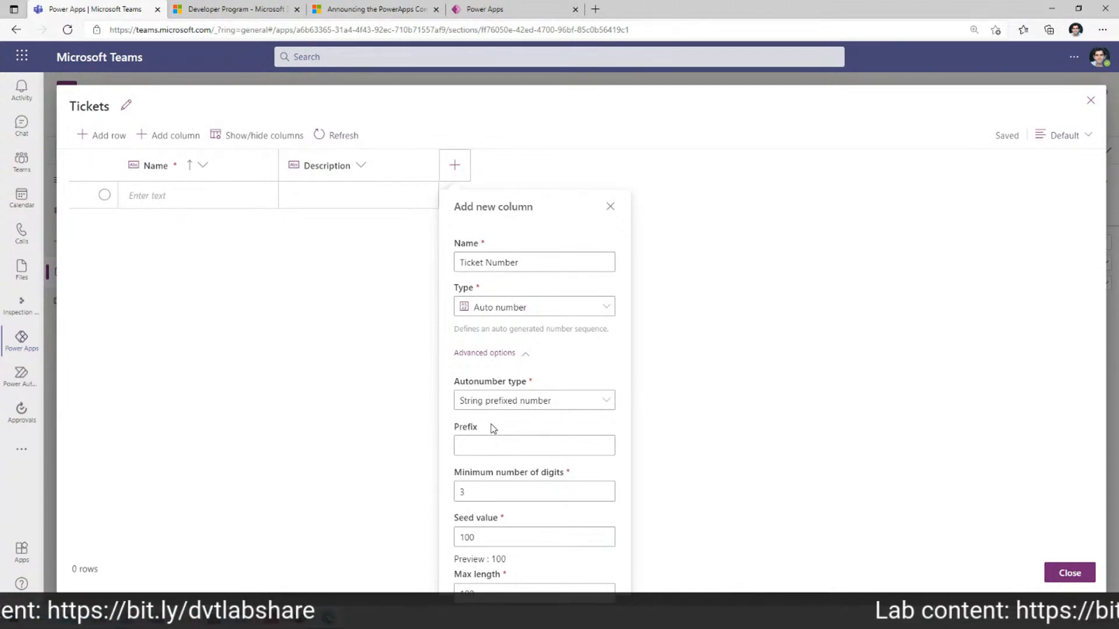
pyautogui.click(489, 441)
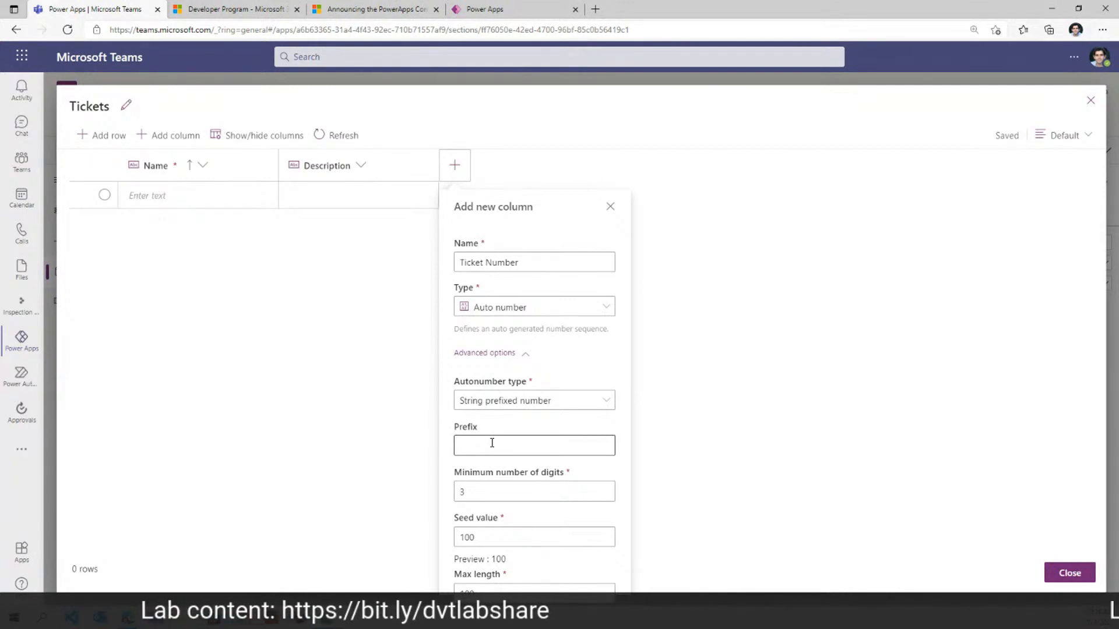
pyautogui.click(528, 354)
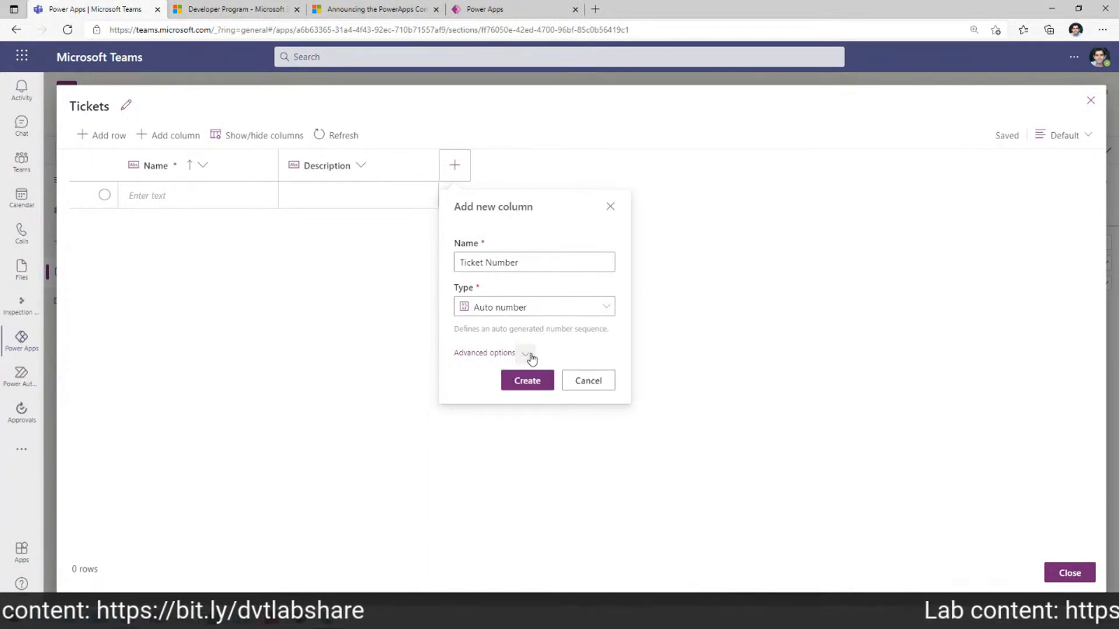
pyautogui.click(534, 383)
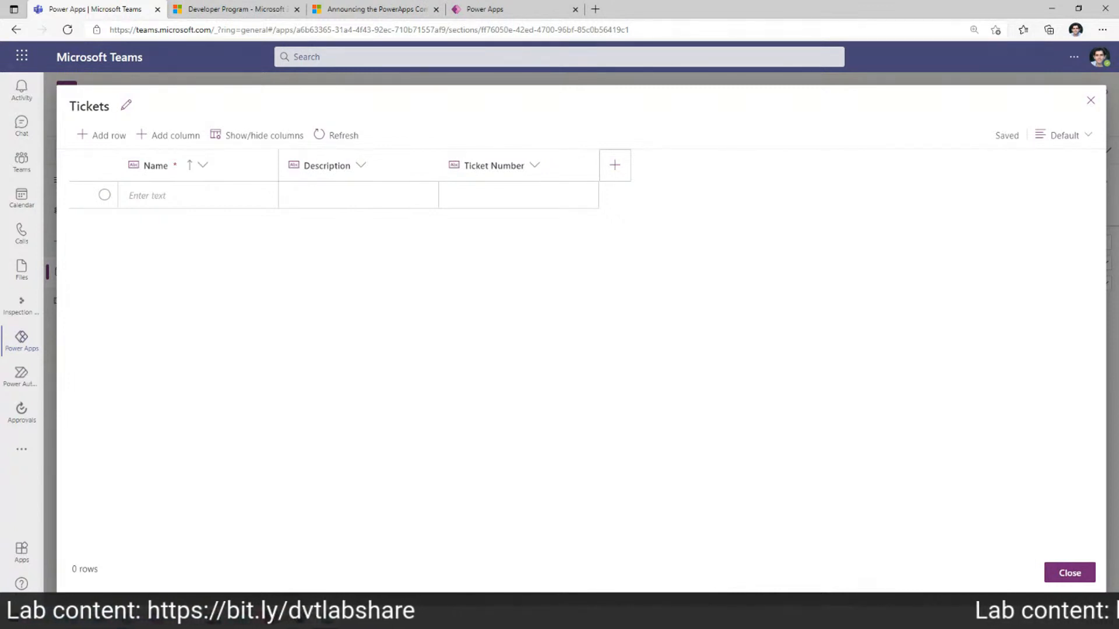
# Step: Start a new column in the Tickets table named Priority with the Choice type
pyautogui.click(623, 167)
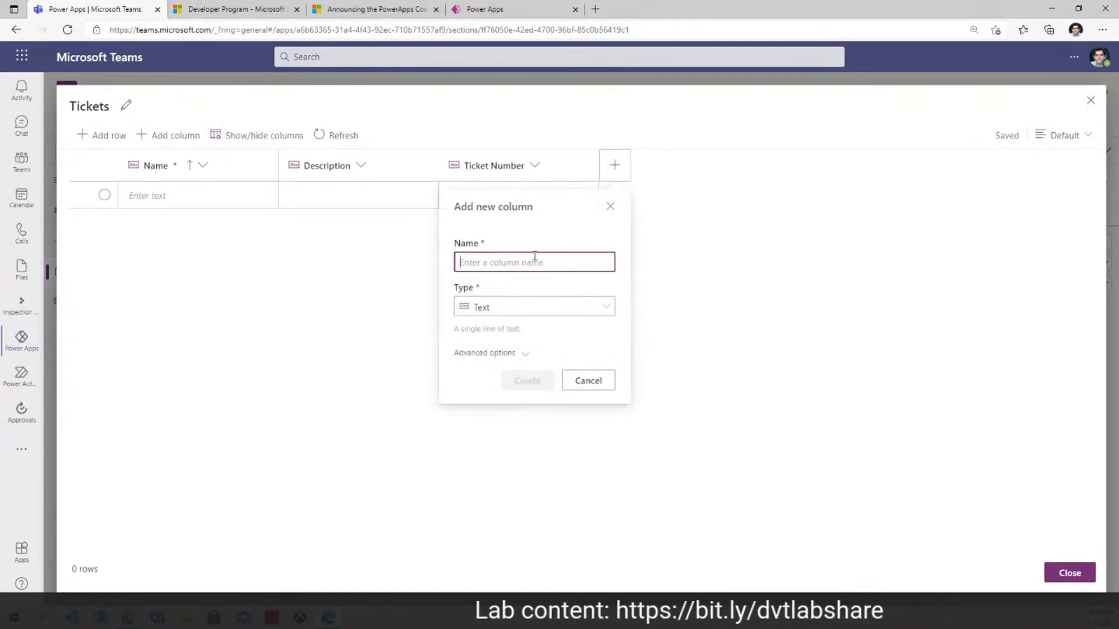
pyautogui.write('Priority')
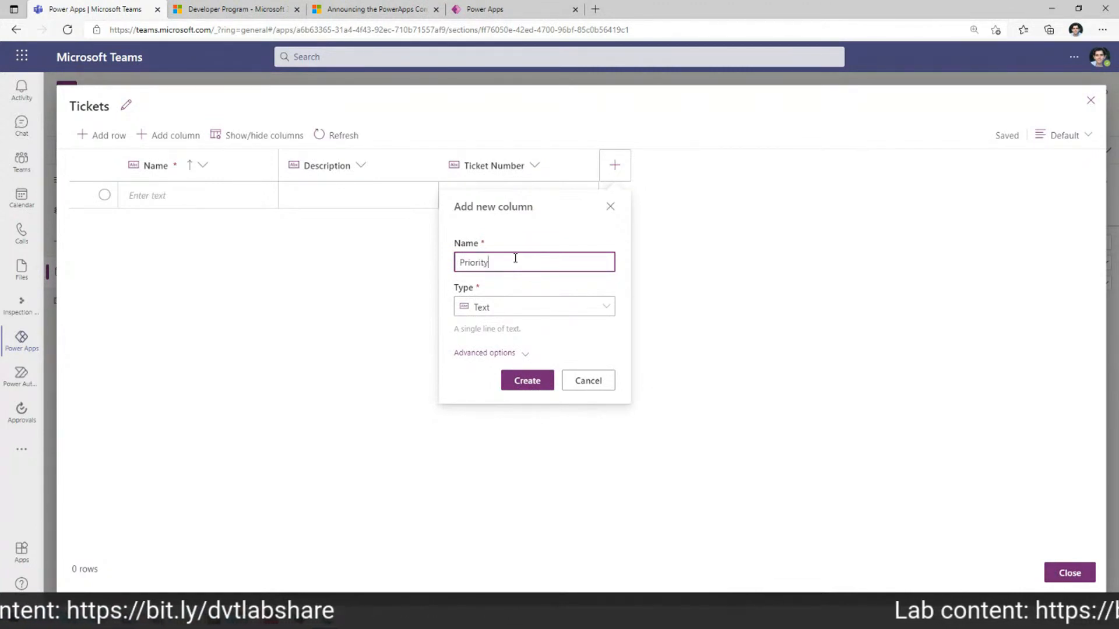
pyautogui.click(517, 307)
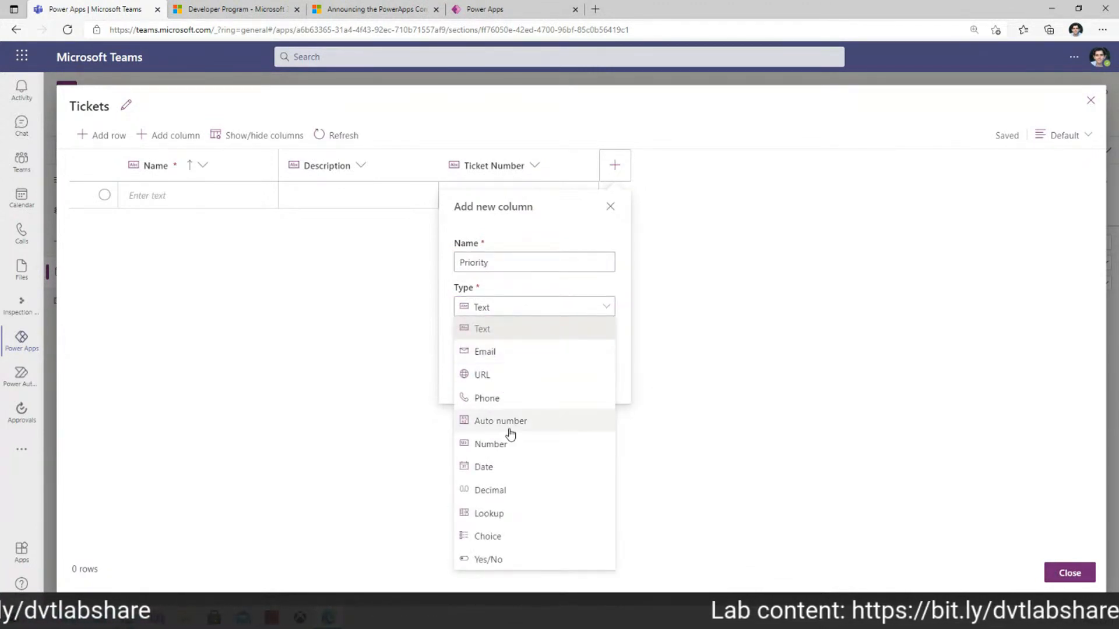
pyautogui.click(492, 536)
# Step: Add the choices Low, Medium and High to the Priority column and create the column
pyautogui.click(517, 366)
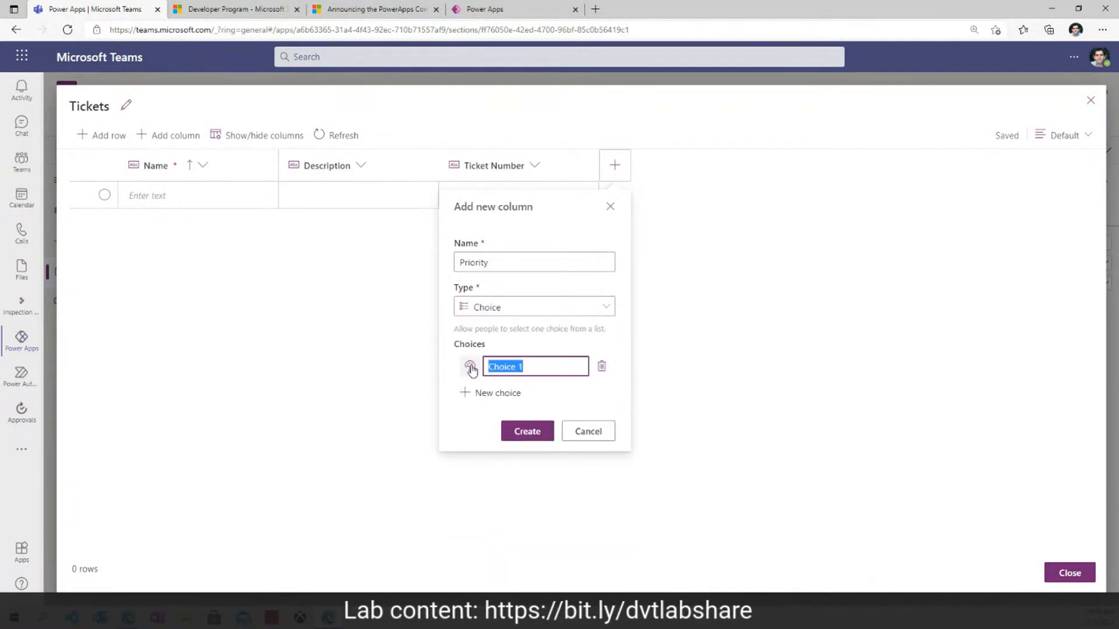
pyautogui.write('Low')
pyautogui.click(465, 393)
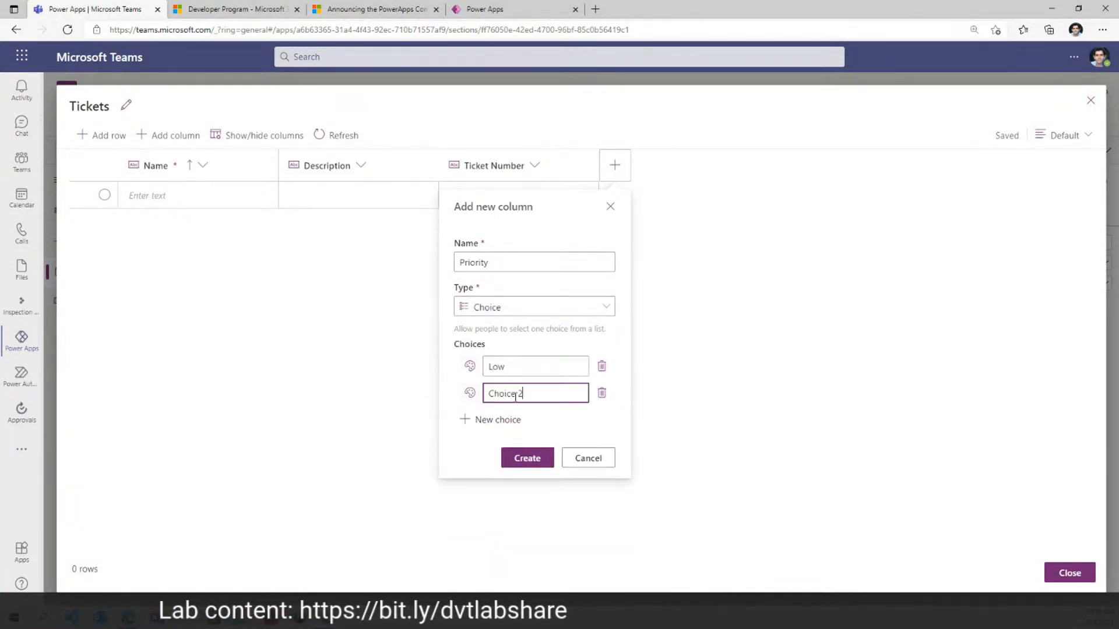
pyautogui.write('Medium')
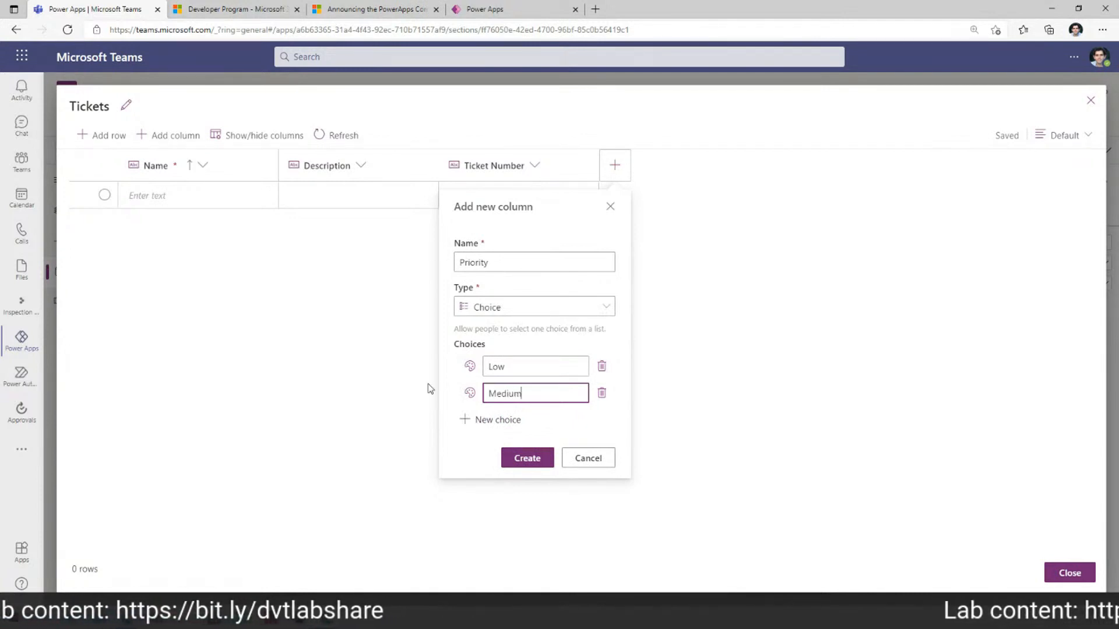
pyautogui.press('Return')
pyautogui.write('High')
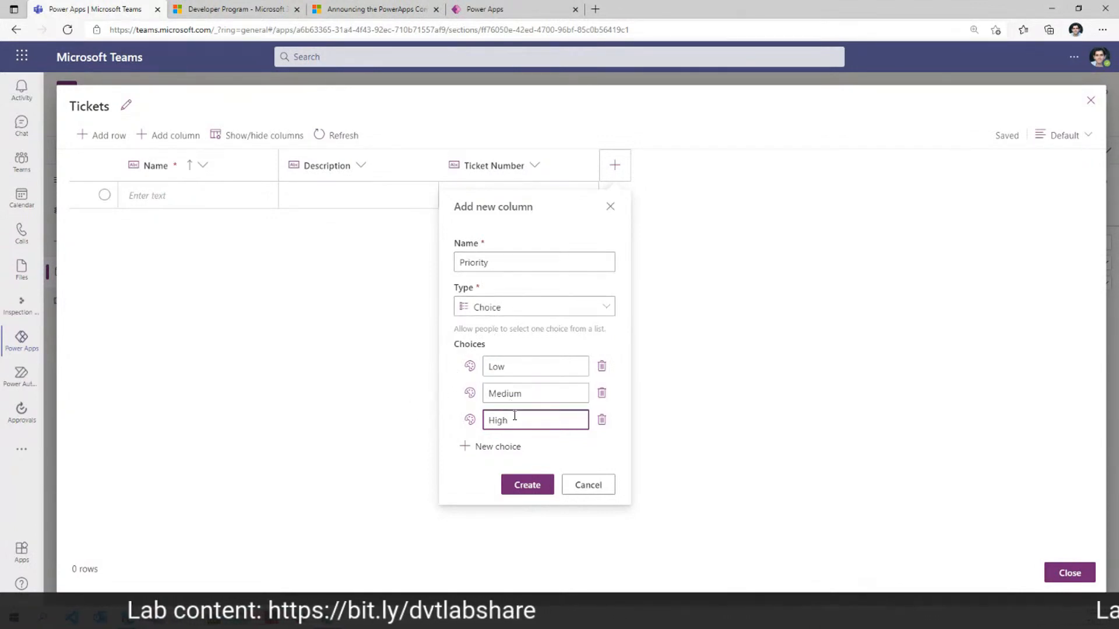
pyautogui.click(526, 484)
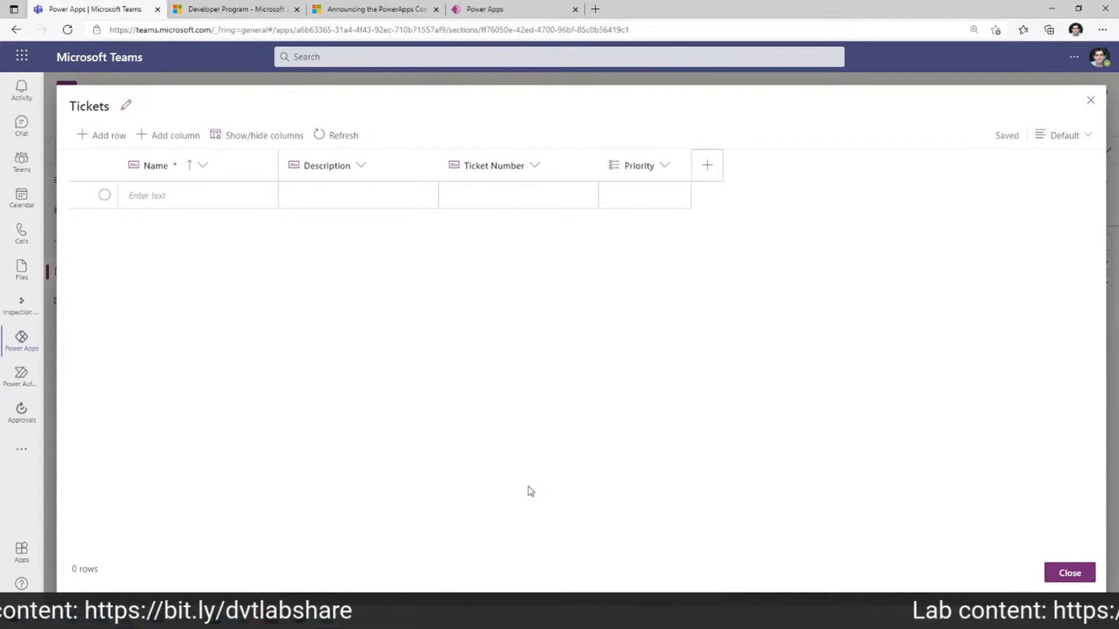
# Step: Create a column named Due Date with the Date type and close the Tickets table editor
pyautogui.click(708, 170)
pyautogui.write('Due Date')
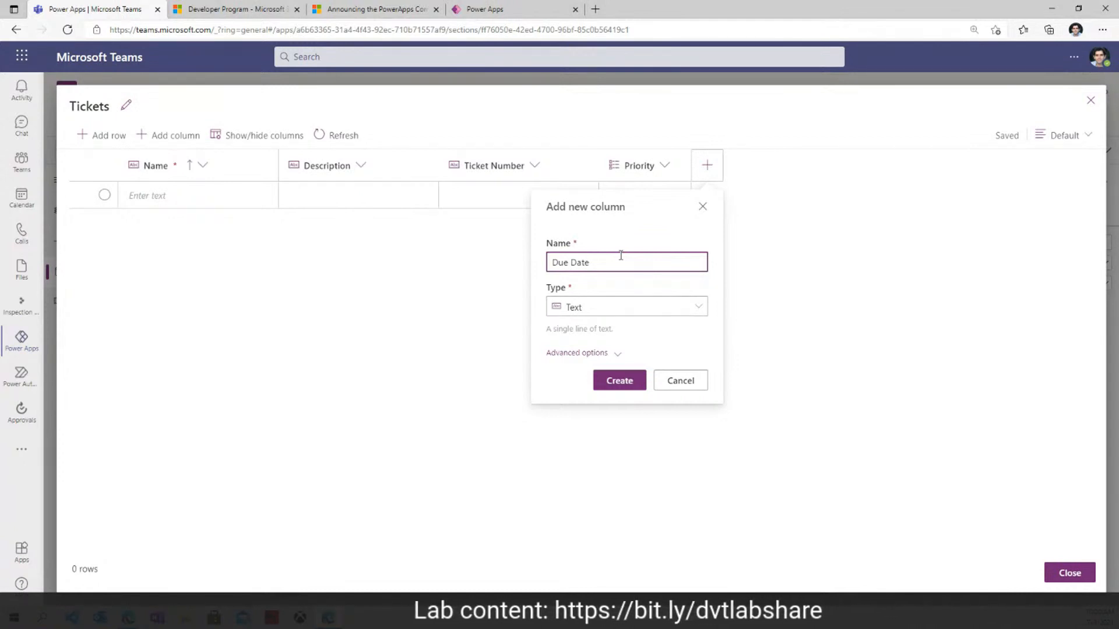
pyautogui.click(629, 309)
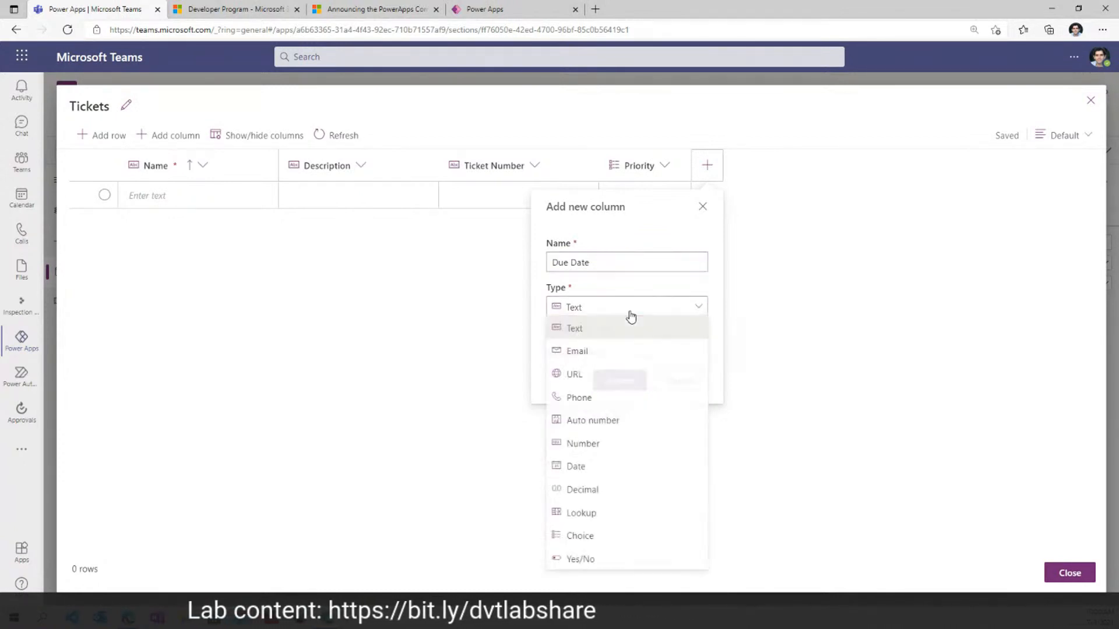
pyautogui.click(586, 472)
pyautogui.click(618, 355)
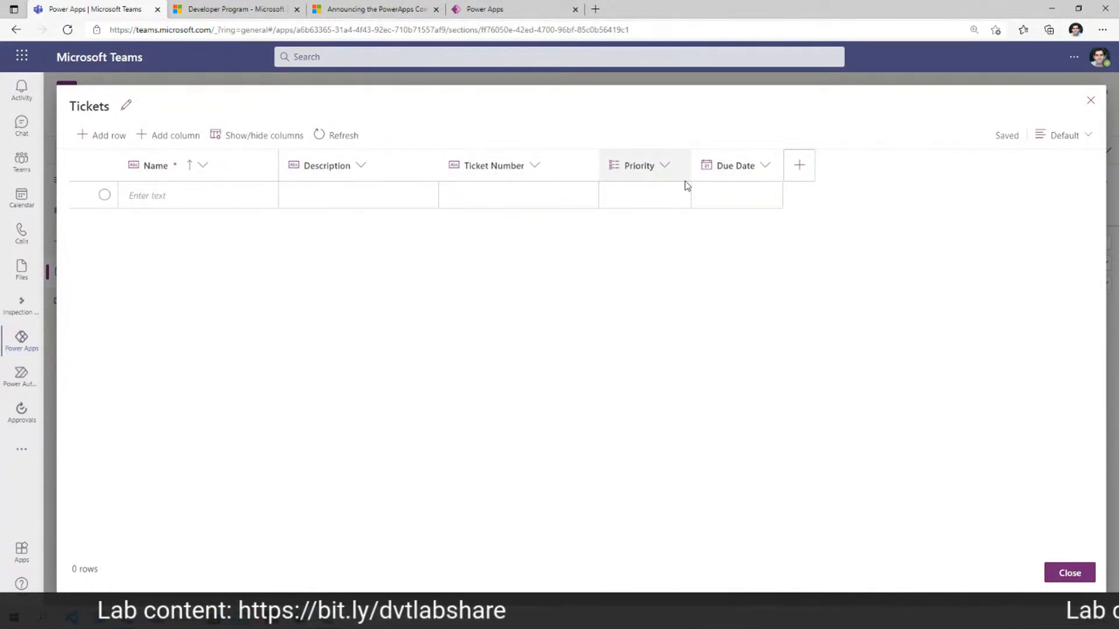
pyautogui.click(1058, 581)
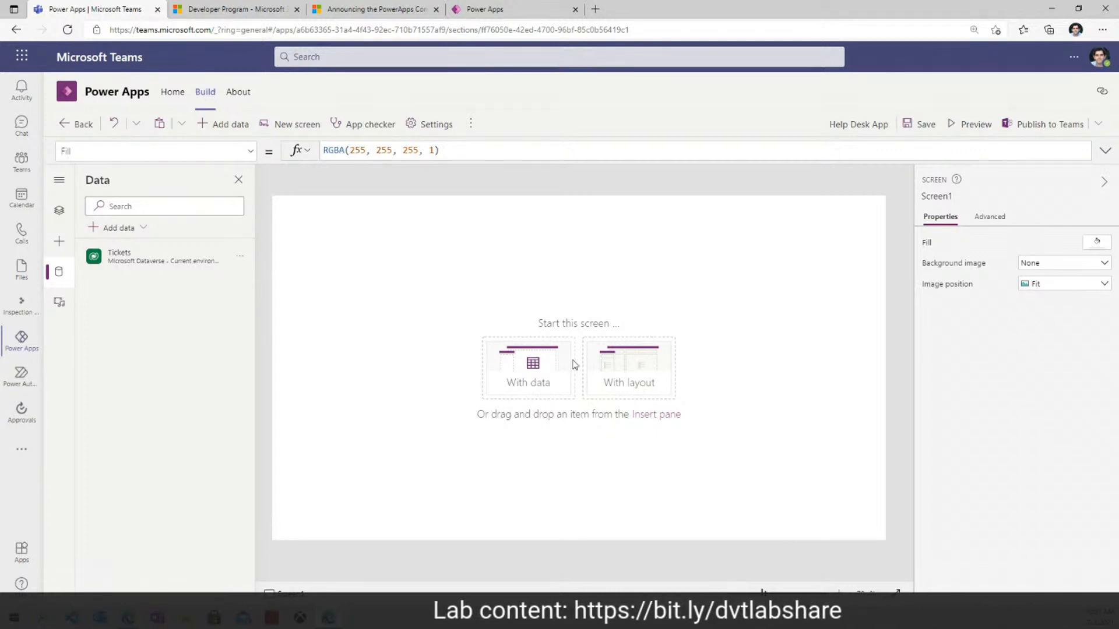
# Step: Build the empty app screen from data, using the Tickets table as its data source
pyautogui.click(530, 373)
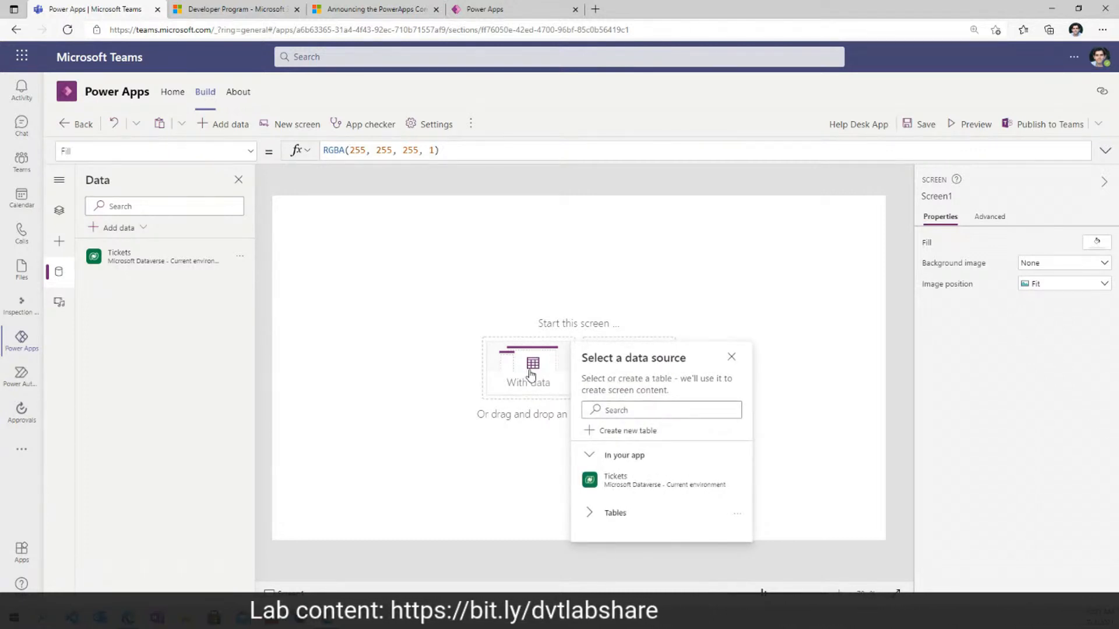
pyautogui.moveTo(662, 487)
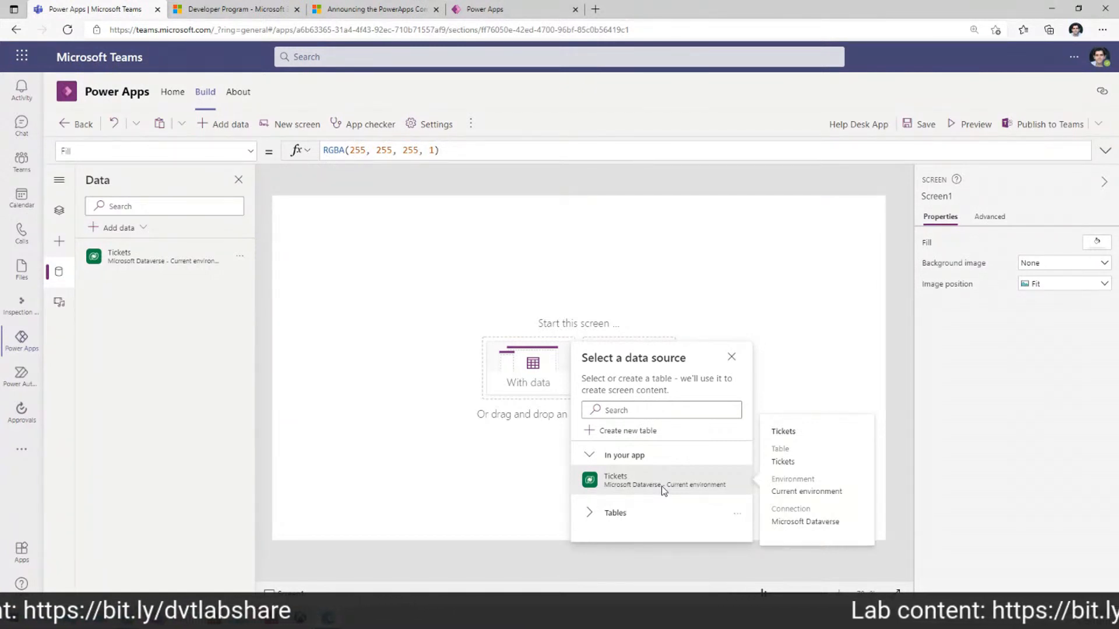
pyautogui.click(628, 489)
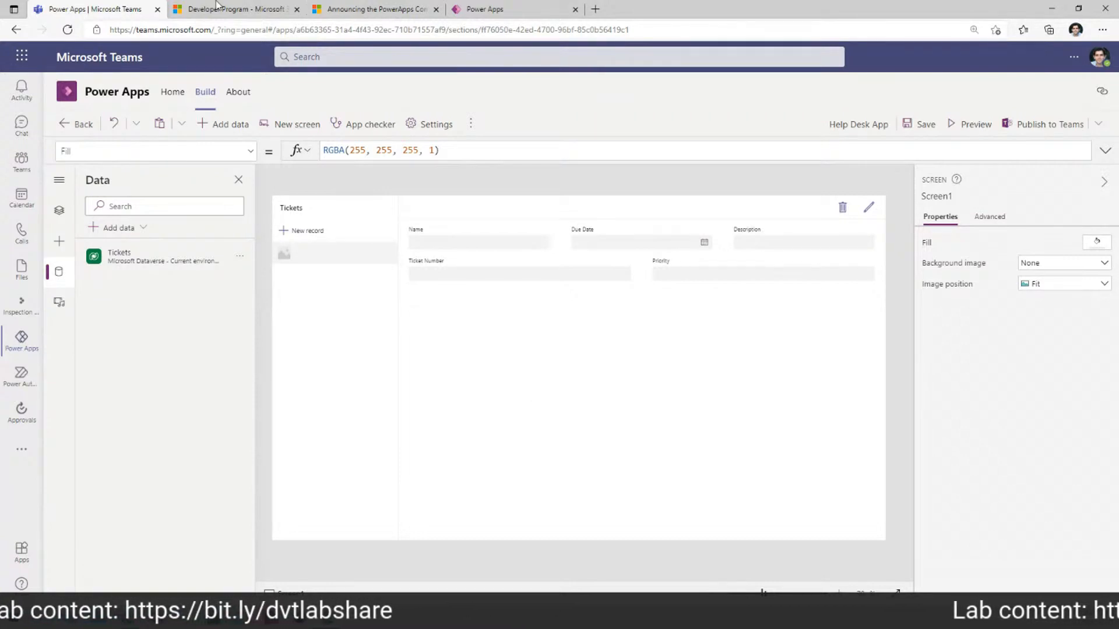
# Step: Preview the app and start a new ticket record, ready to fill in its Name field
pyautogui.click(976, 126)
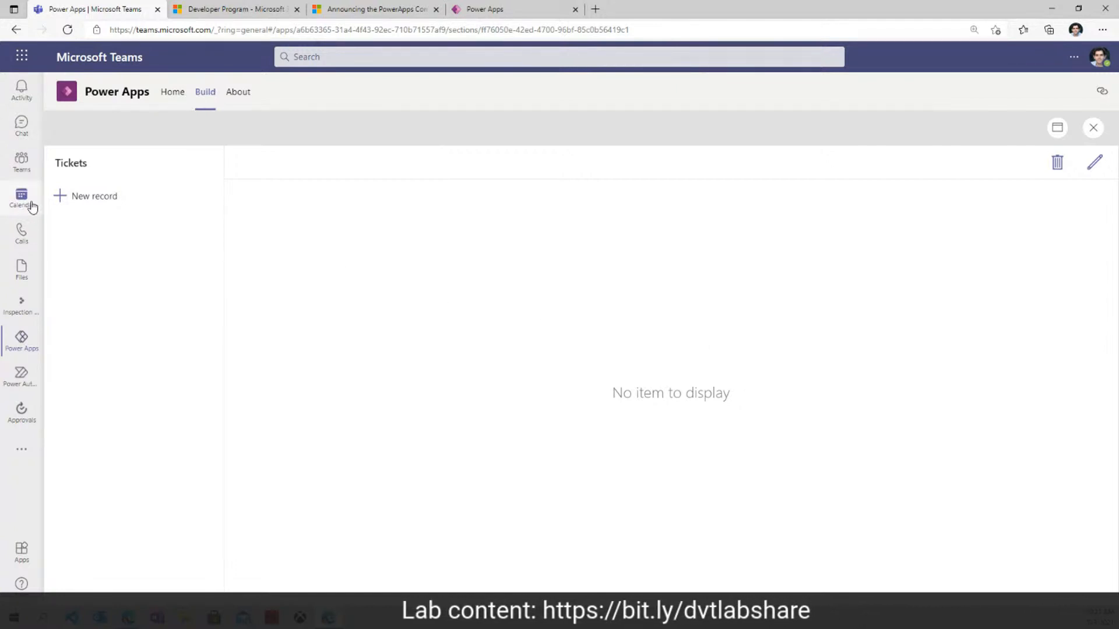
pyautogui.click(76, 198)
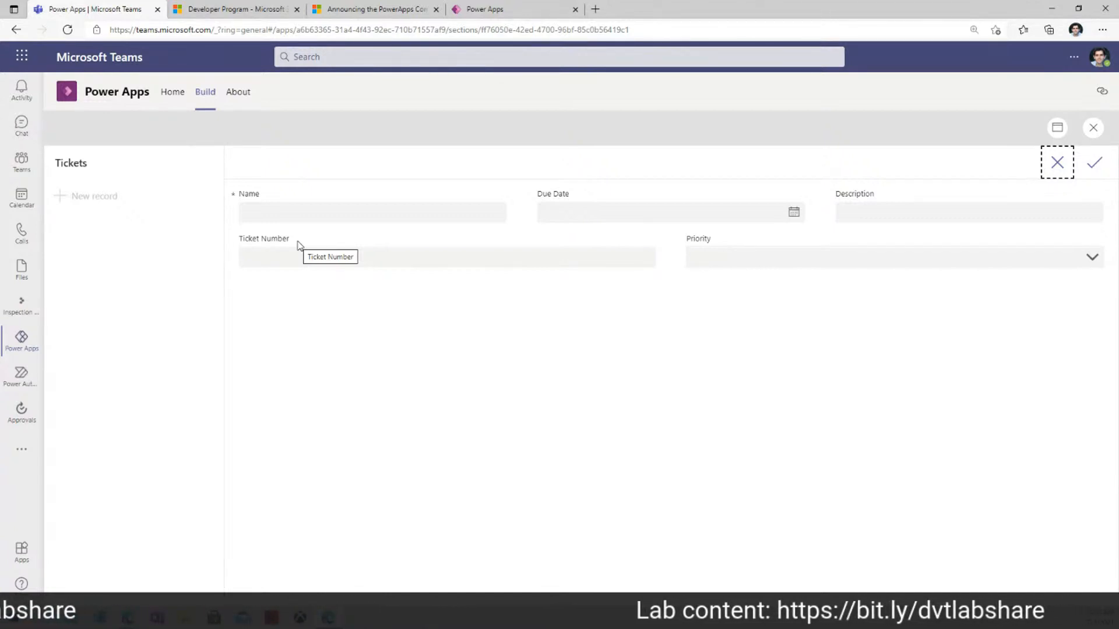
pyautogui.click(284, 213)
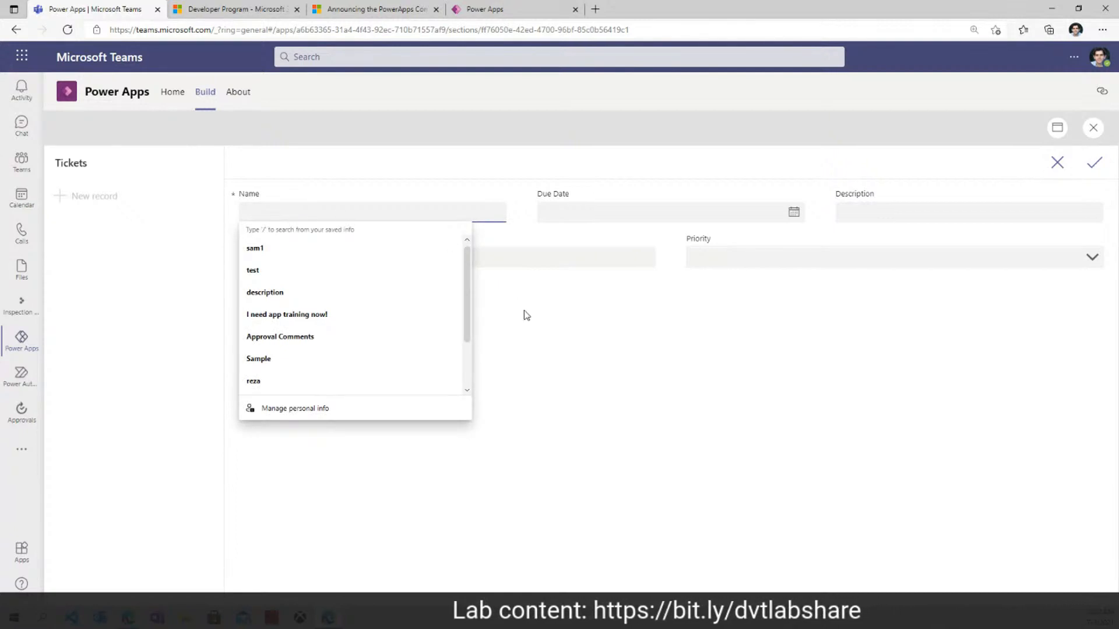
pyautogui.click(480, 278)
pyautogui.click(342, 206)
pyautogui.click(287, 249)
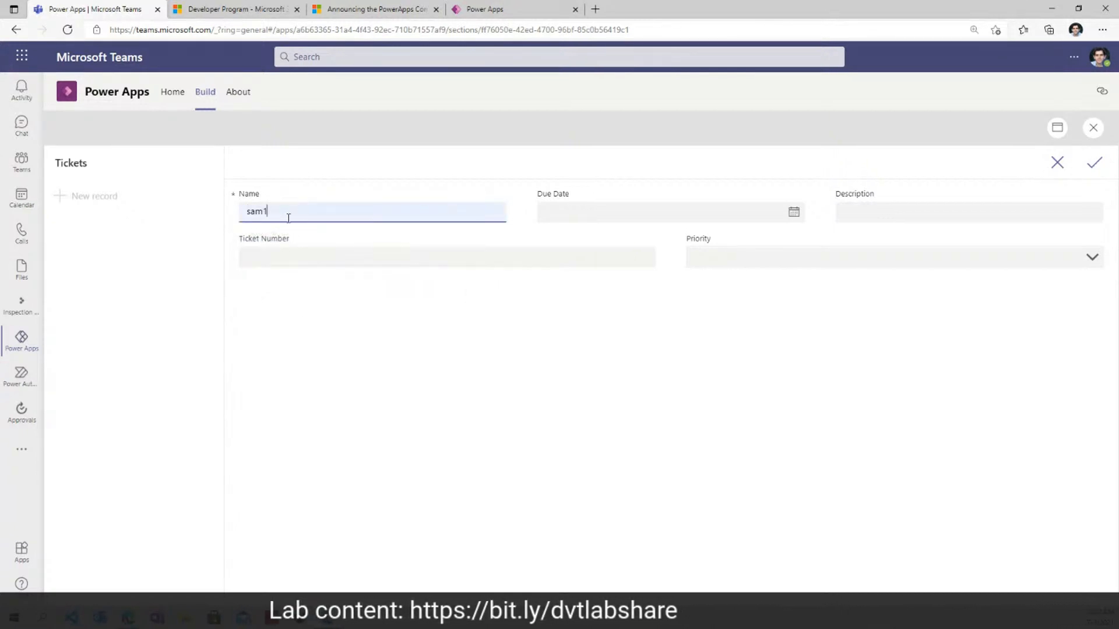
pyautogui.moveTo(287, 217); pyautogui.dragTo(236, 216)
pyautogui.write('Power')
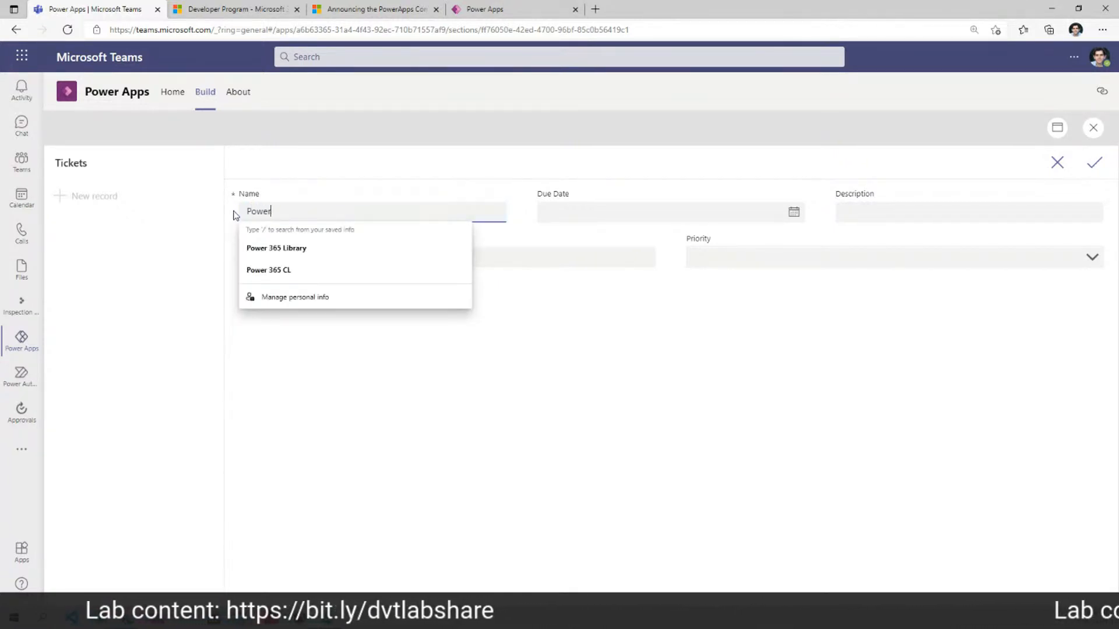
pyautogui.press('BackSpace')
pyautogui.press('BackSpace')
pyautogui.press('BackSpace')
pyautogui.press('BackSpace')
pyautogui.press('BackSpace')
# Step: Fill in the ticket with the name "Issue with my laptop", due date 7/17/2021 and description "not connecting to wifi"
pyautogui.write('Issue with my laptop')
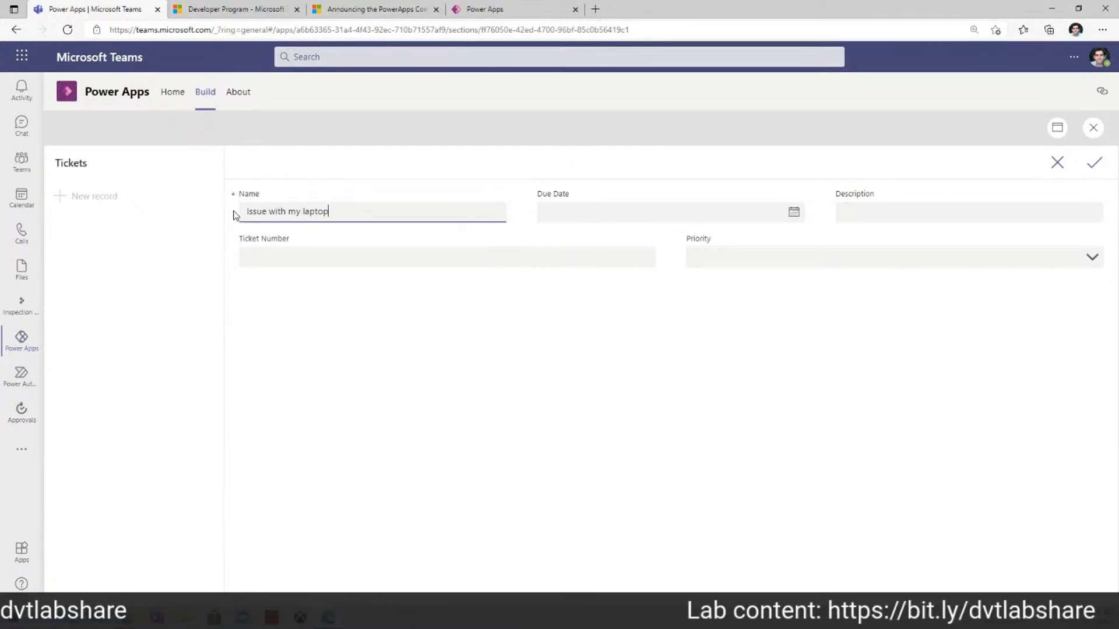
pyautogui.click(792, 213)
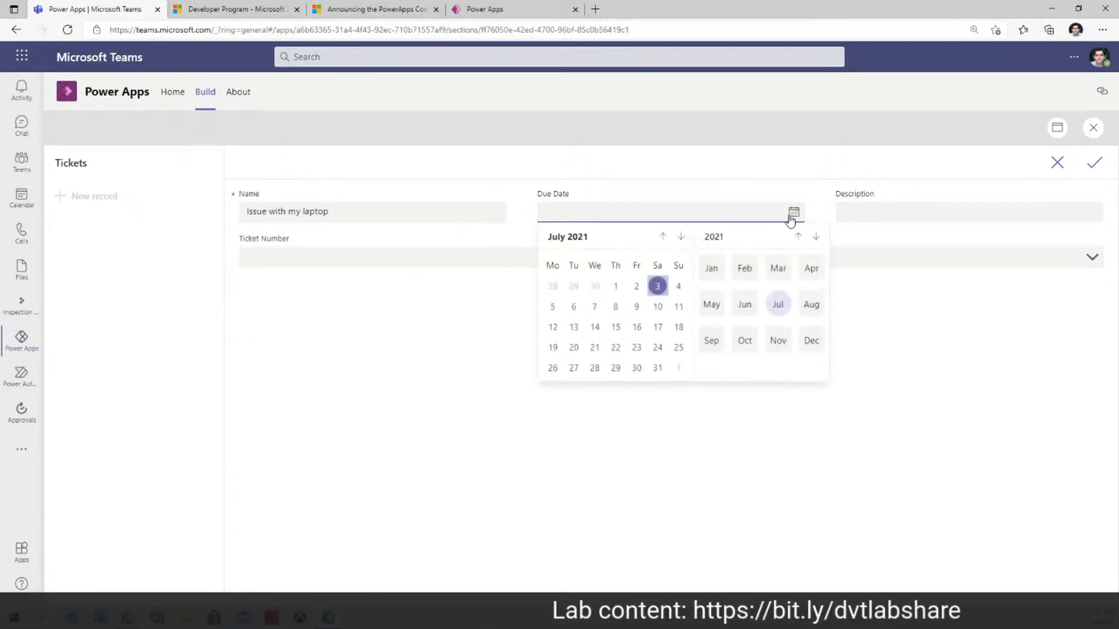
pyautogui.click(659, 328)
pyautogui.click(881, 205)
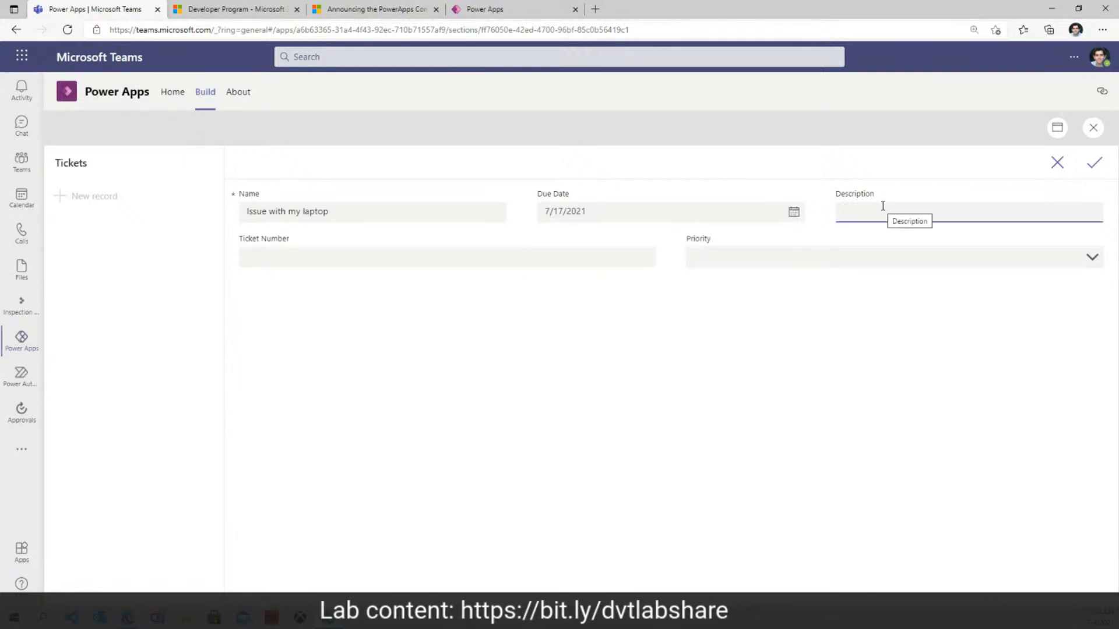
pyautogui.write('not connecting to wifi')
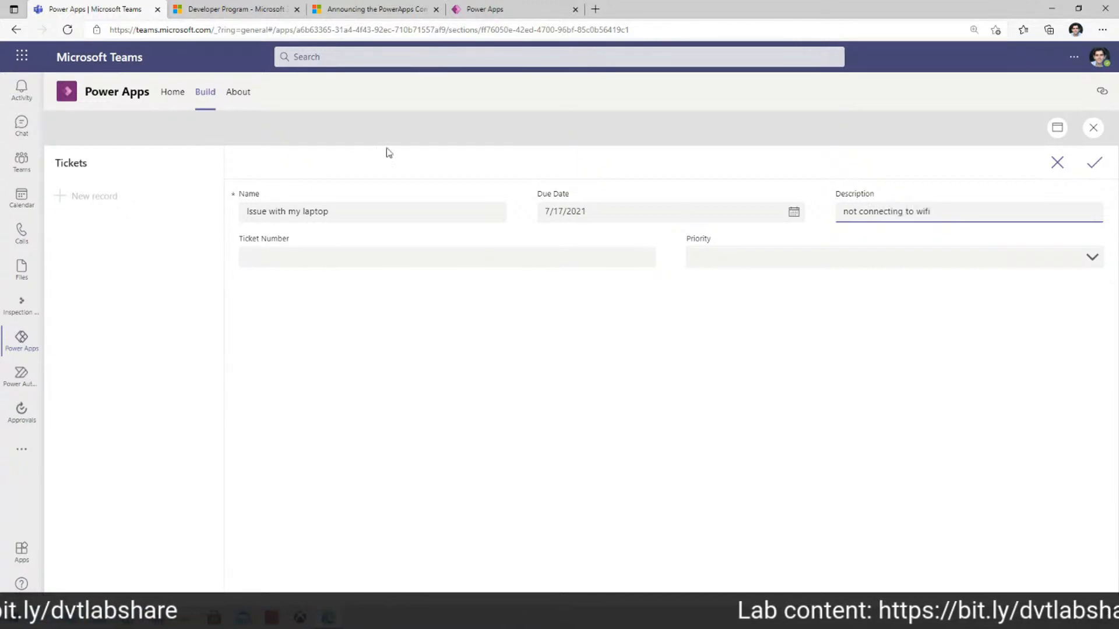
# Step: Leave the ticket number blank, set the priority to Low, save the new ticket and select it in the ticket list
pyautogui.click(399, 259)
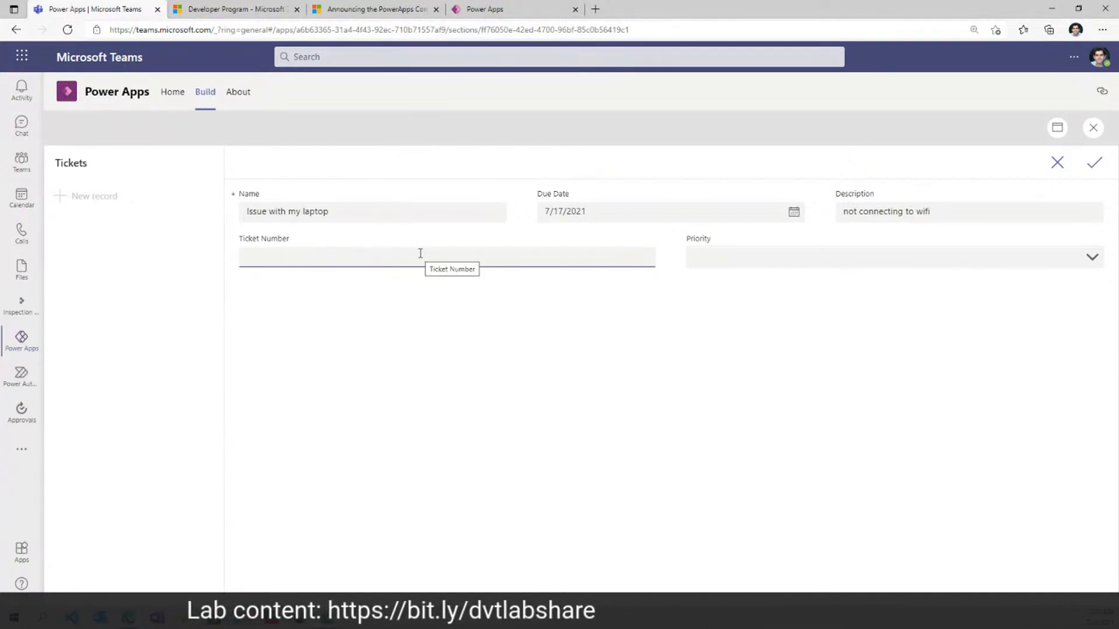
pyautogui.click(717, 265)
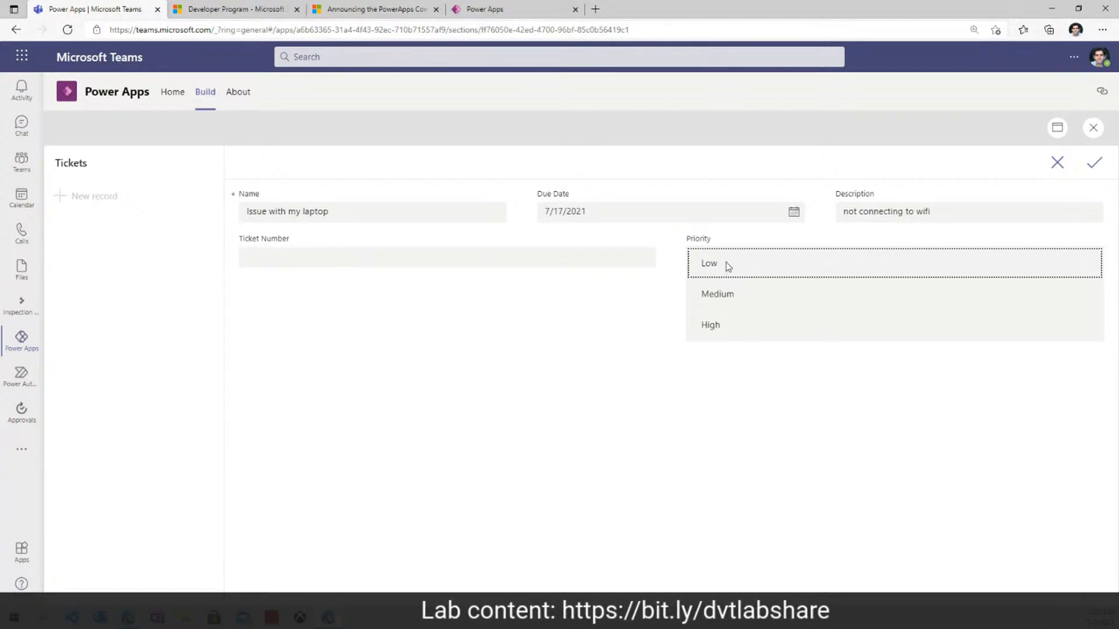
pyautogui.click(728, 268)
pyautogui.click(1096, 170)
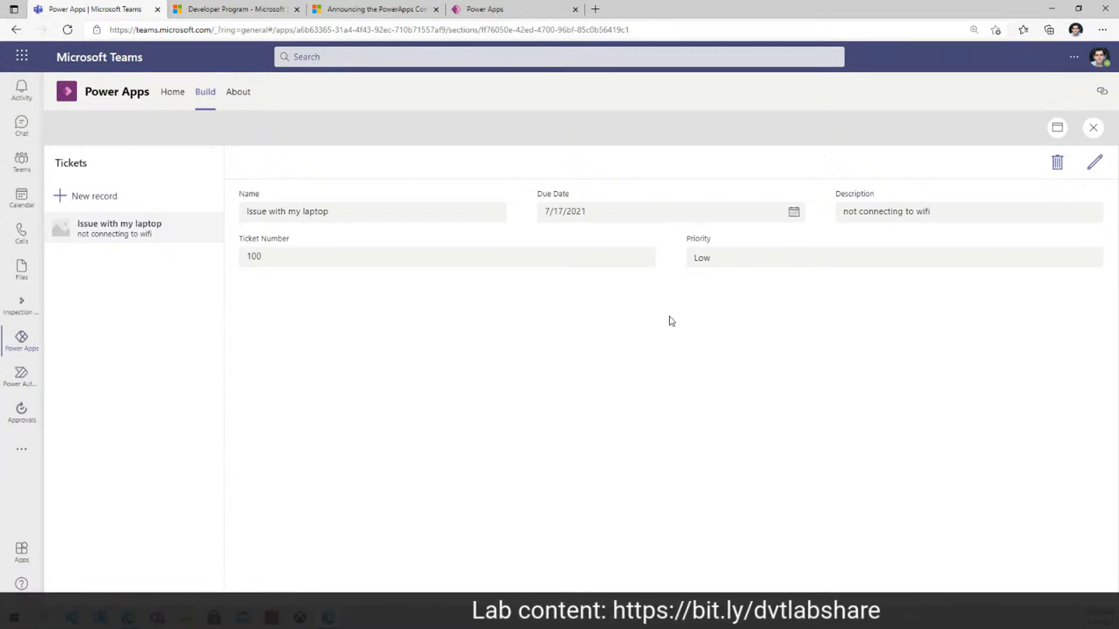
pyautogui.click(143, 235)
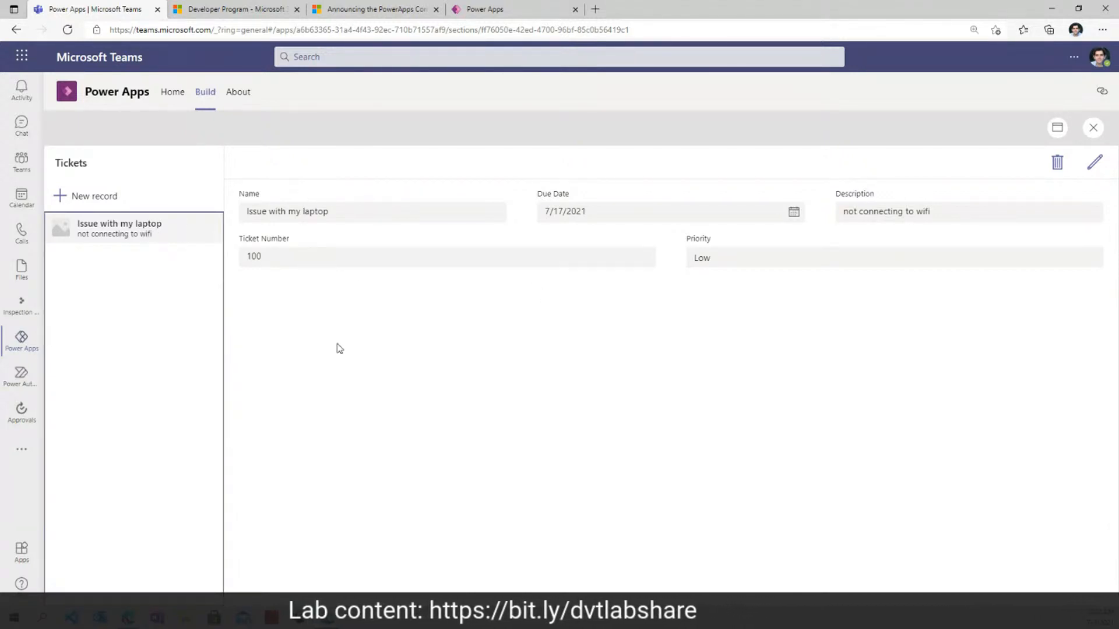
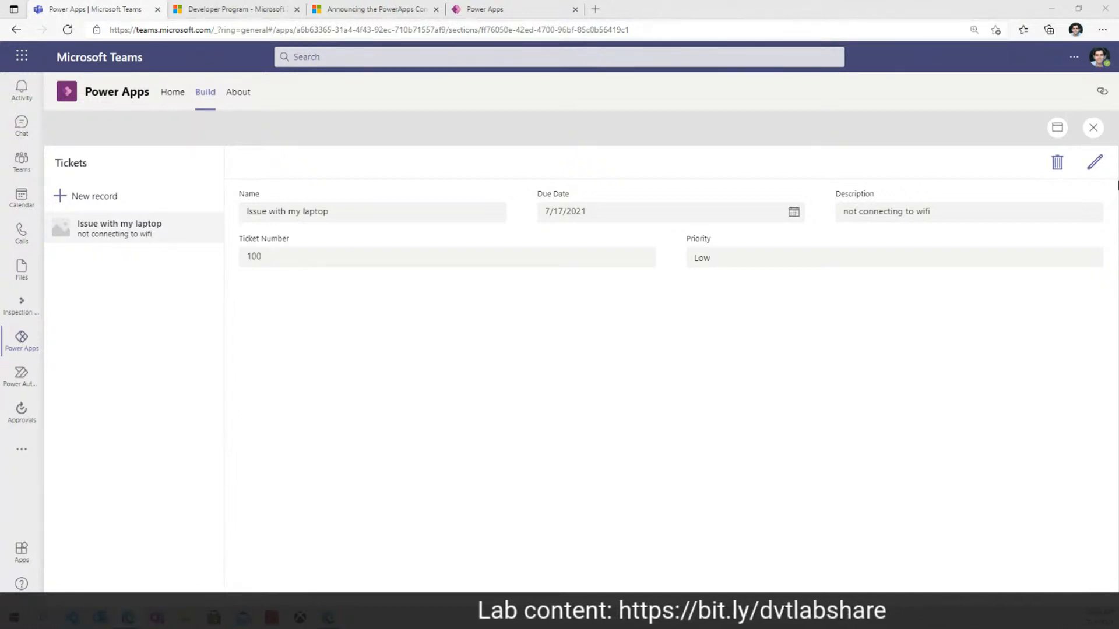
# Step: Exit the app preview and create a new data table named "Ticket Category"
pyautogui.click(1095, 136)
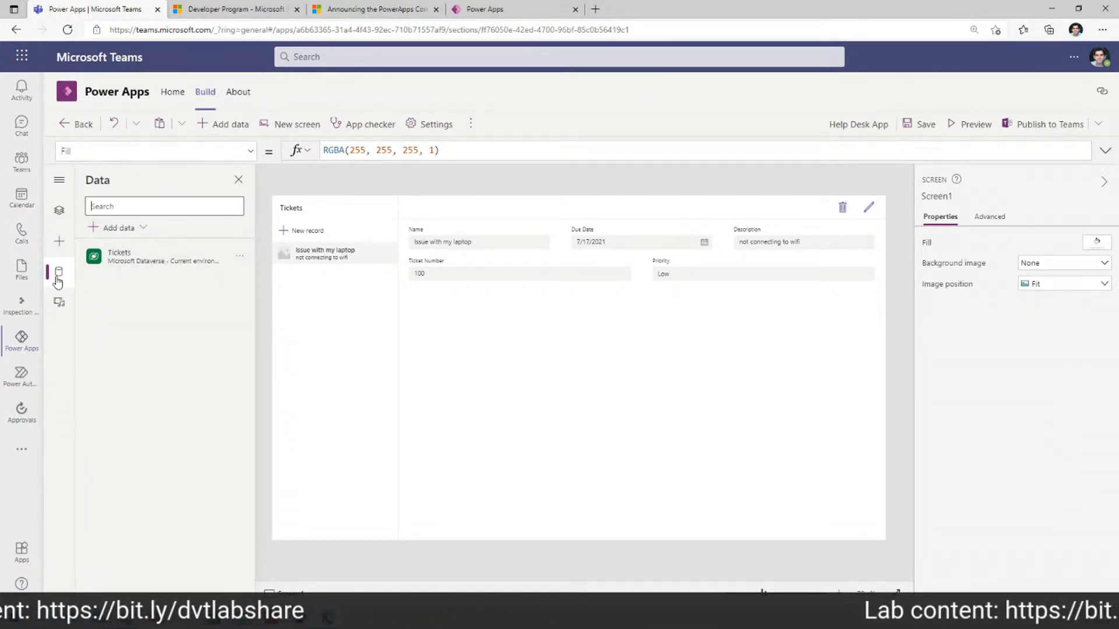
pyautogui.click(58, 272)
pyautogui.click(59, 272)
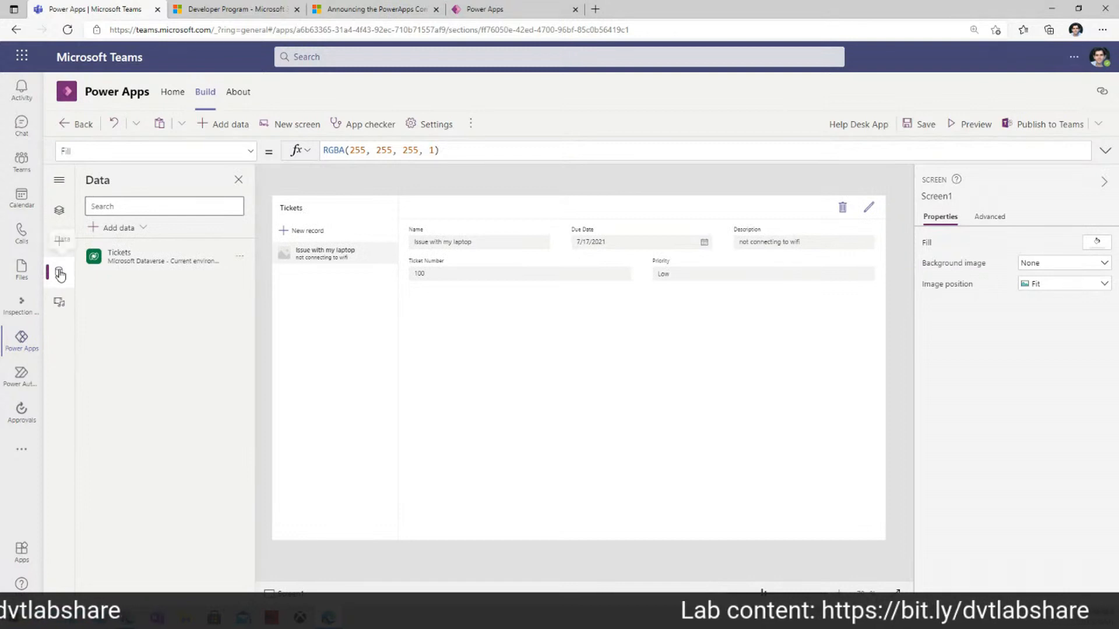
pyautogui.click(144, 229)
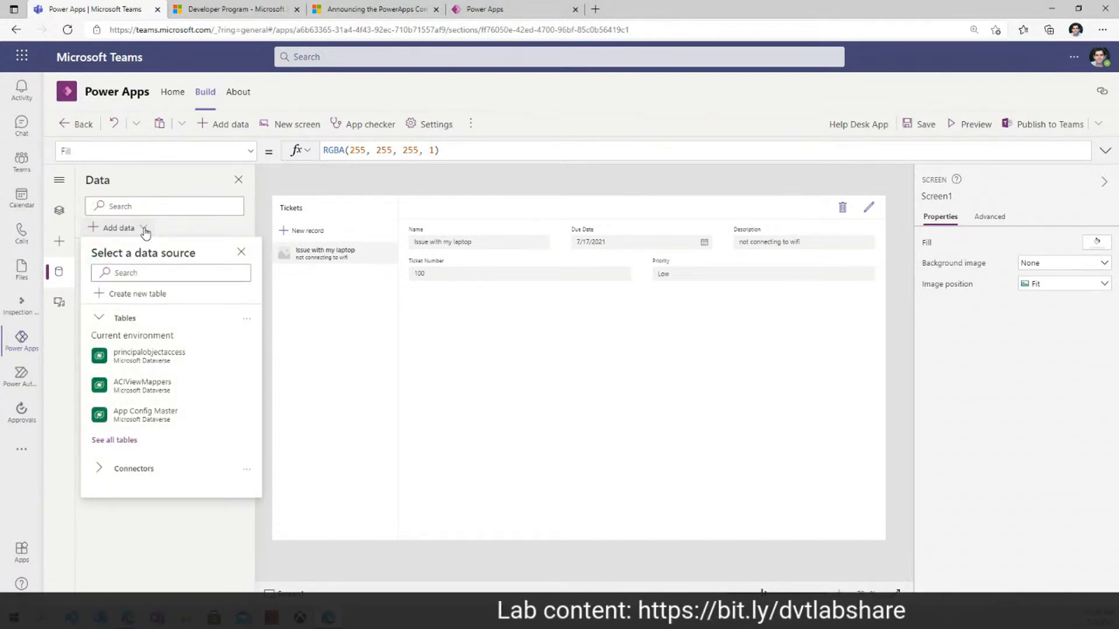
pyautogui.click(133, 301)
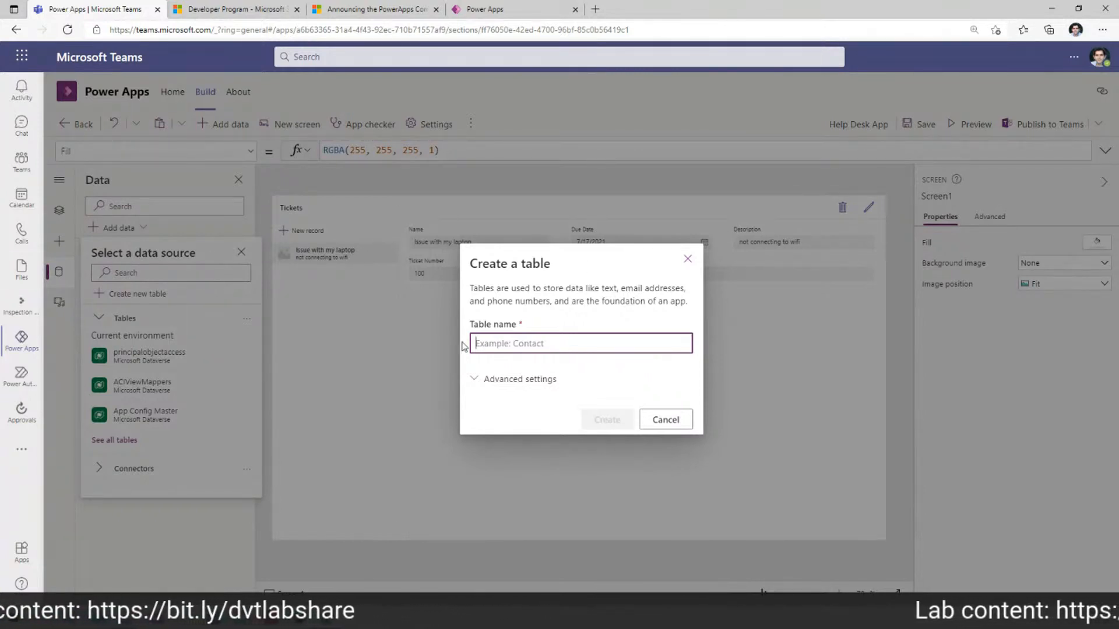
pyautogui.write('Tick')
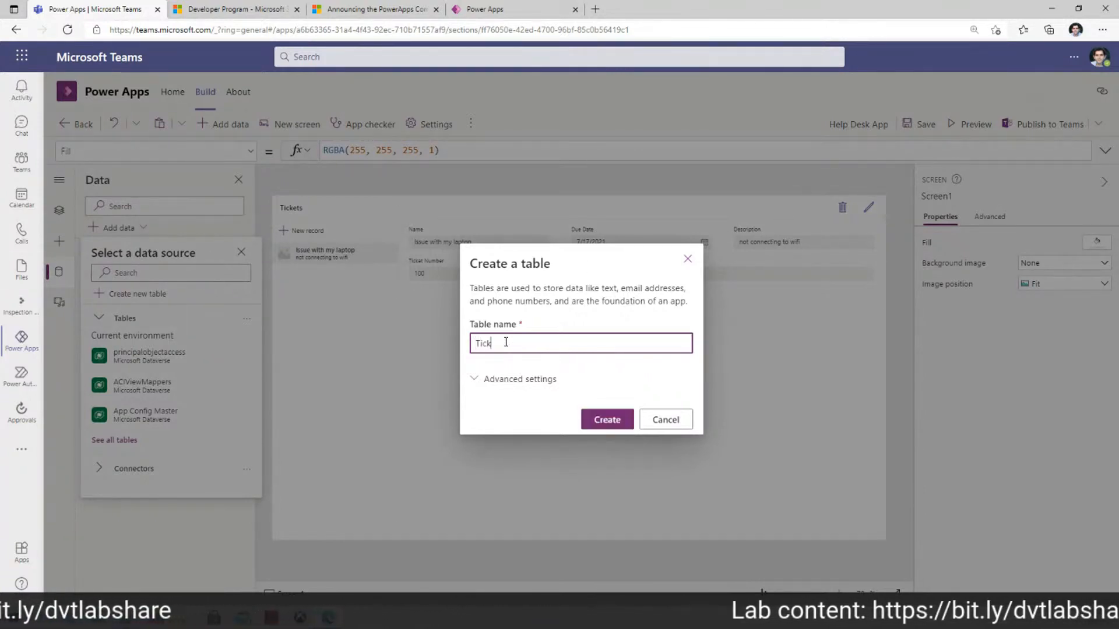
pyautogui.write('et Category')
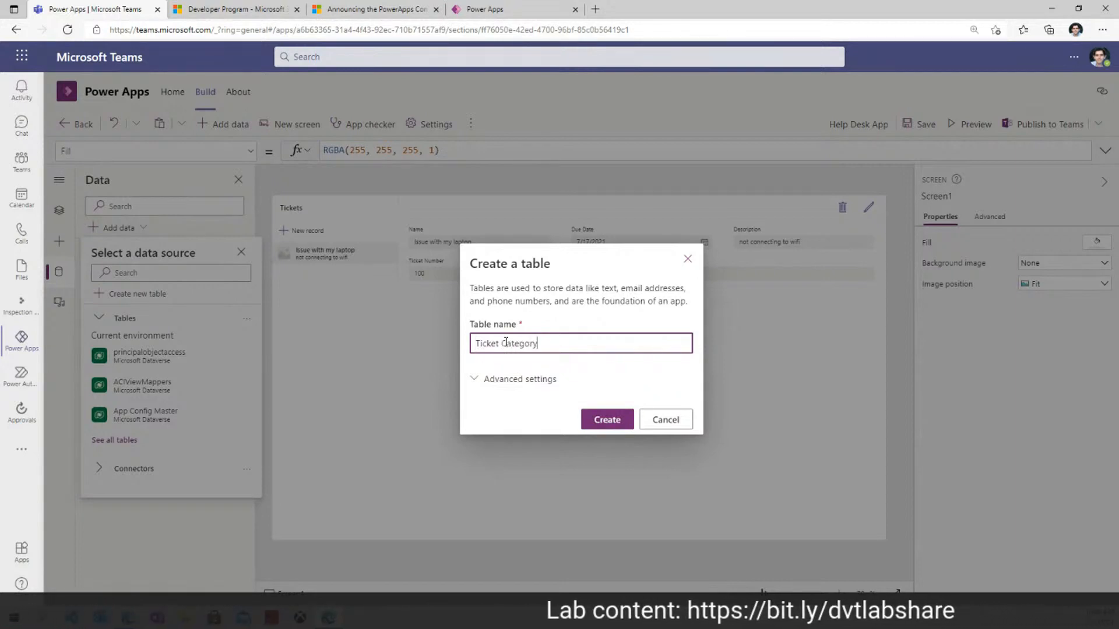
pyautogui.click(613, 420)
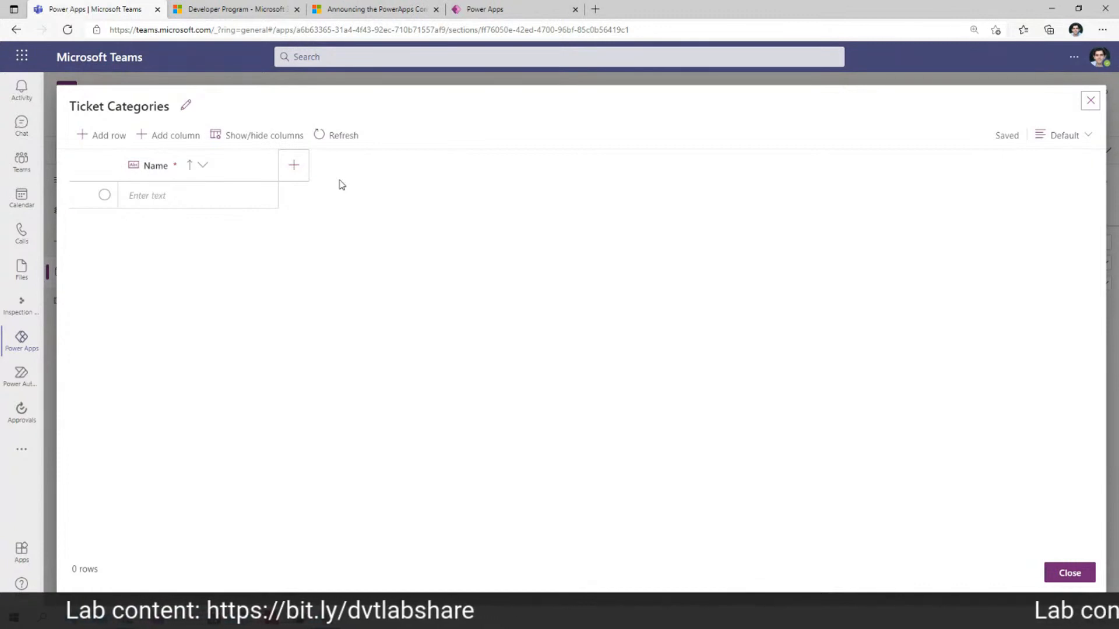
# Step: Add a column named "Approver" of type Email to the Ticket Categories table
pyautogui.click(289, 169)
pyautogui.write('Approver')
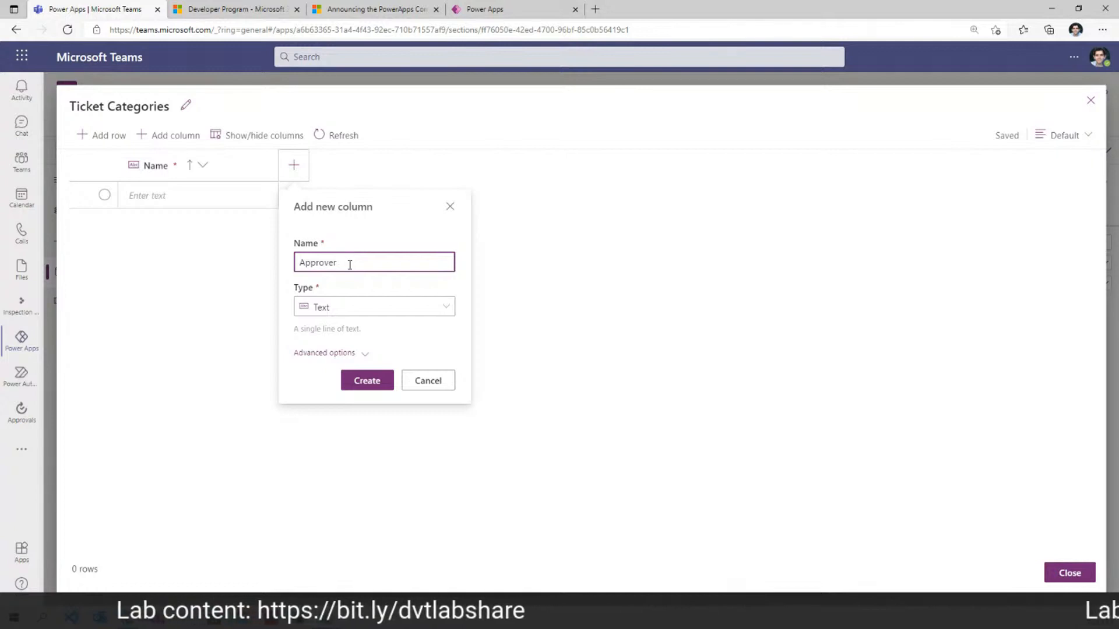
pyautogui.click(367, 308)
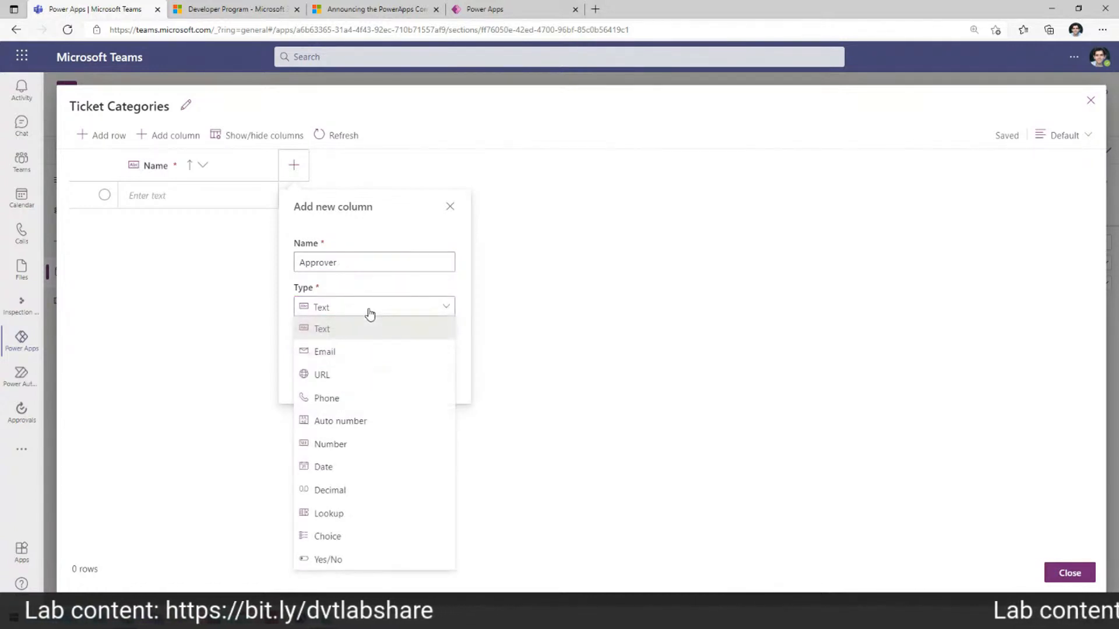
pyautogui.click(356, 353)
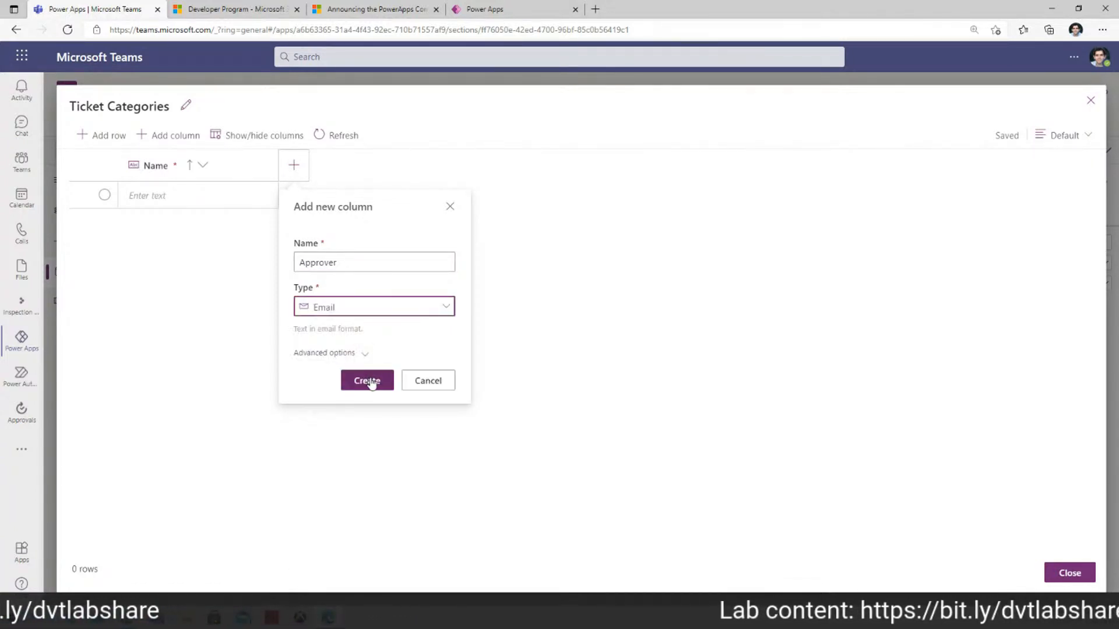
pyautogui.click(367, 380)
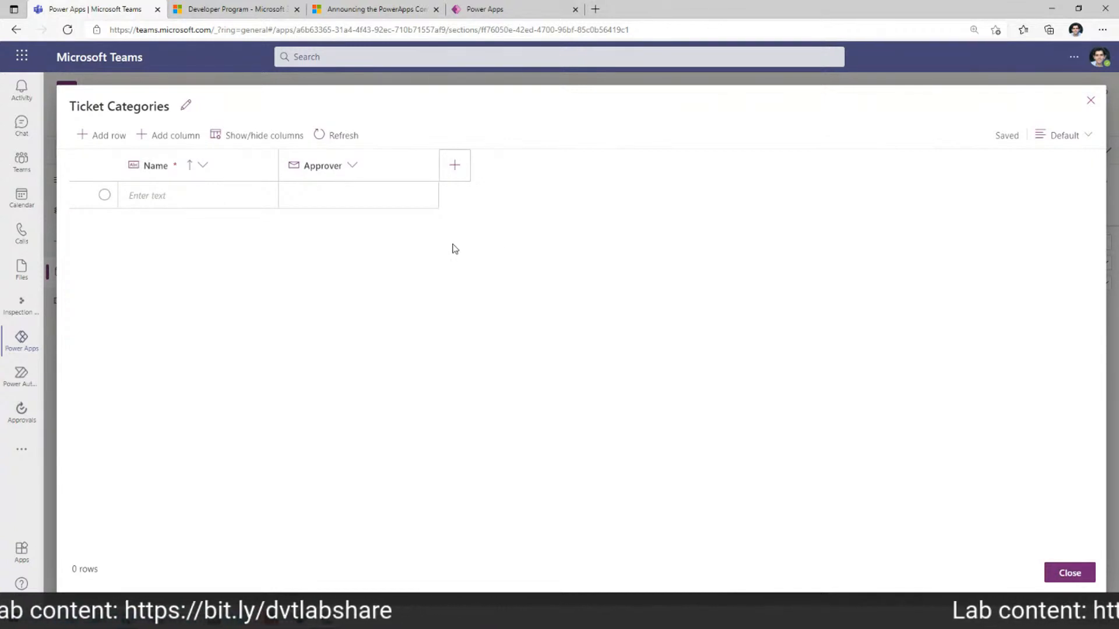
# Step: Name the first row of the Ticket Categories table "IT"
pyautogui.click(198, 201)
pyautogui.click(199, 200)
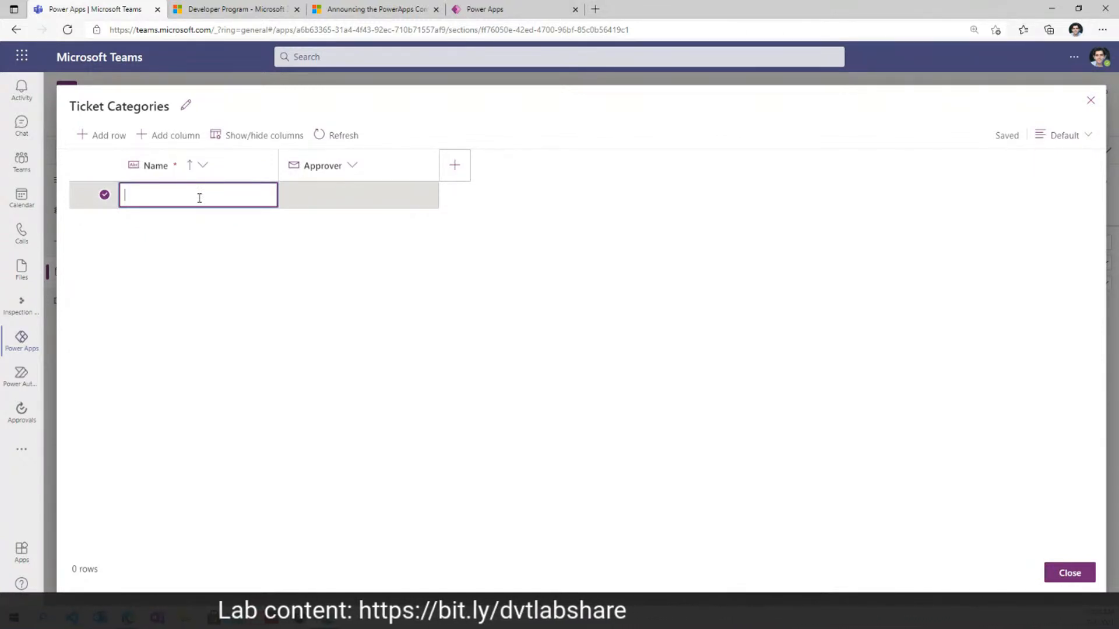
pyautogui.write('IT')
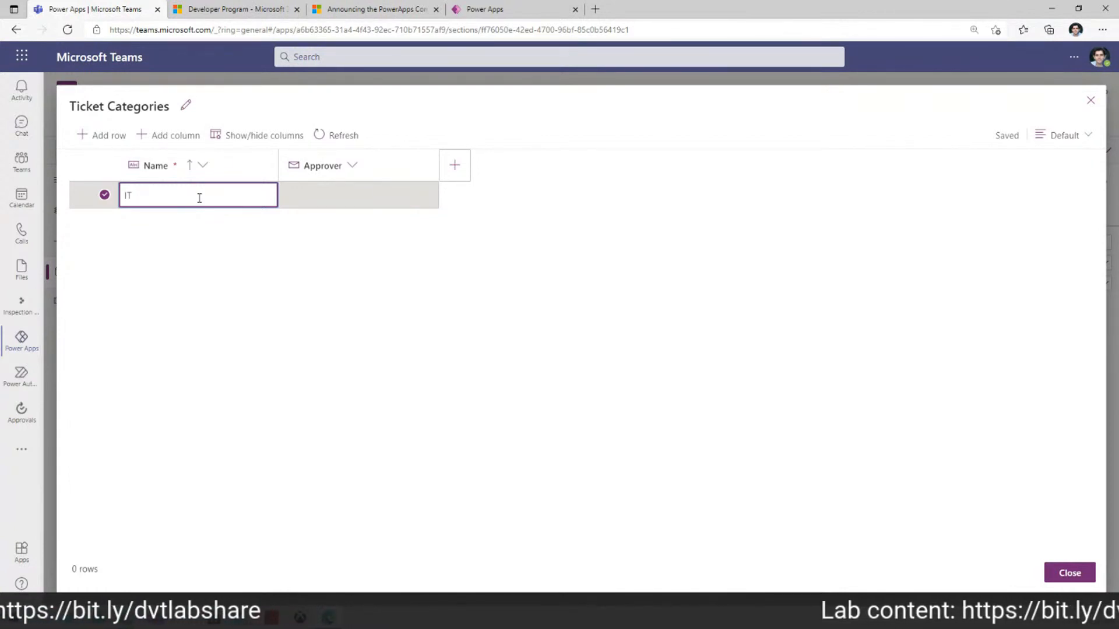
pyautogui.press('Tab')
# Step: Fill in the approver's e-mail for the IT category and widen the Approver column to fit the full address
pyautogui.click(306, 202)
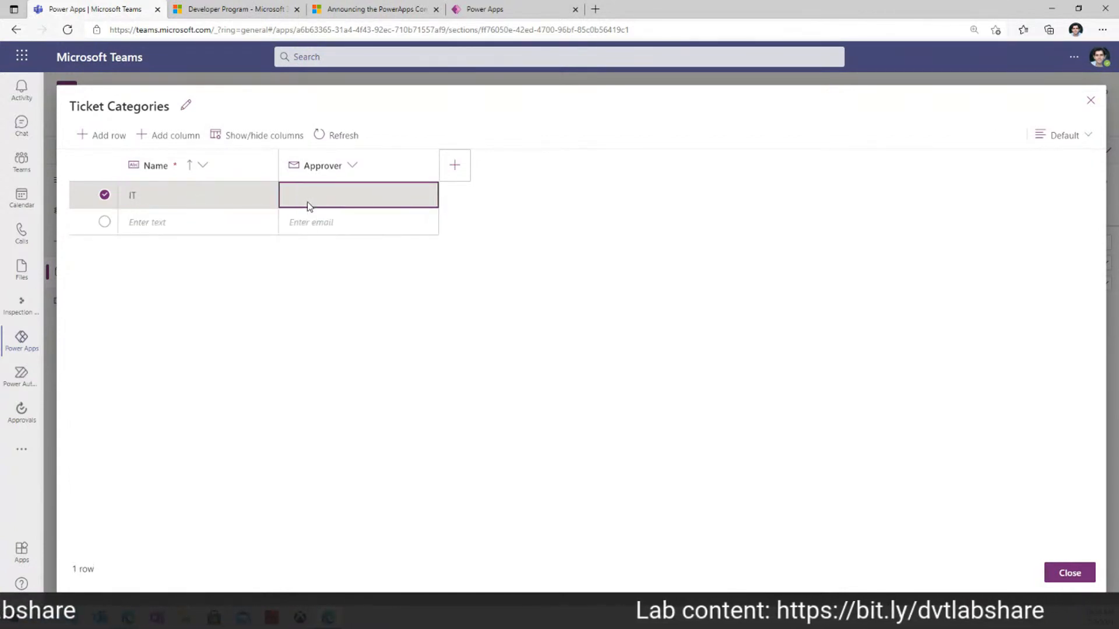
pyautogui.click(1090, 67)
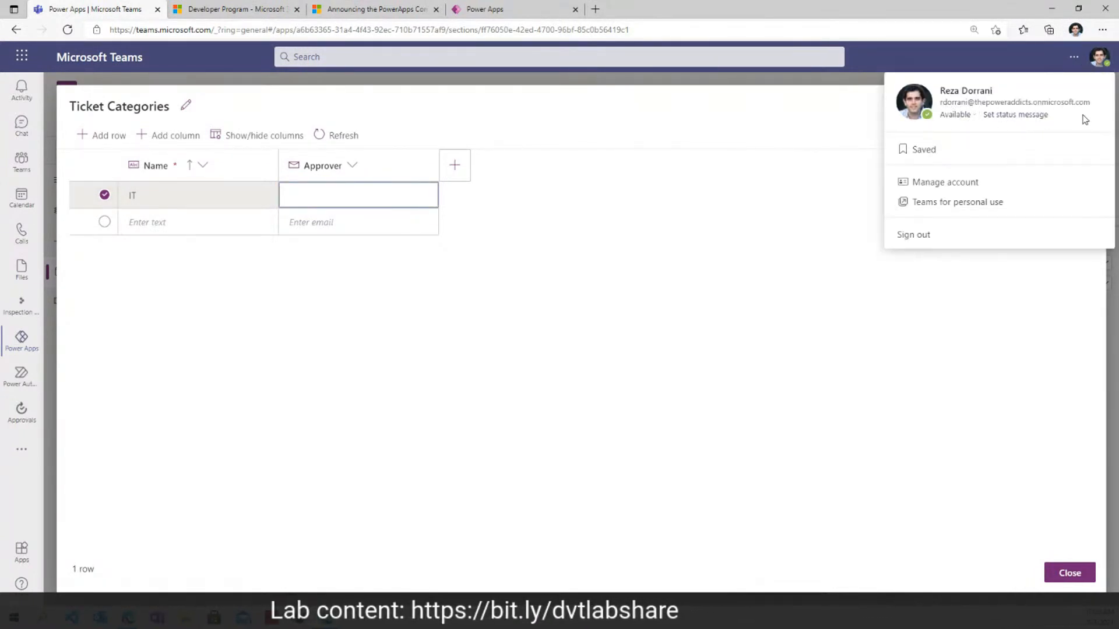
pyautogui.click(386, 199)
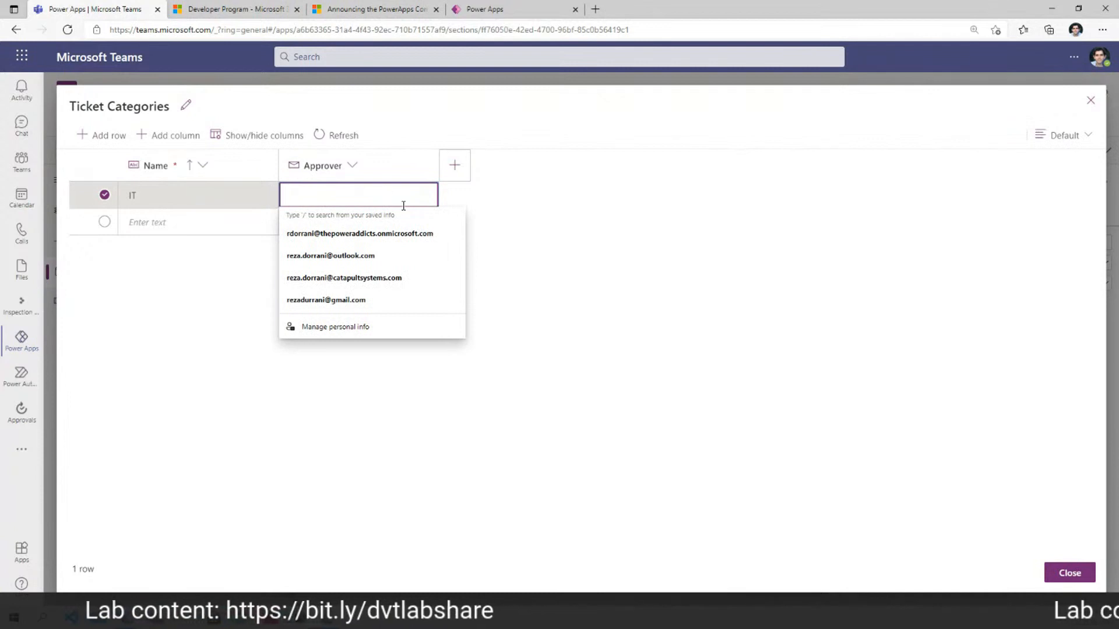
pyautogui.click(388, 233)
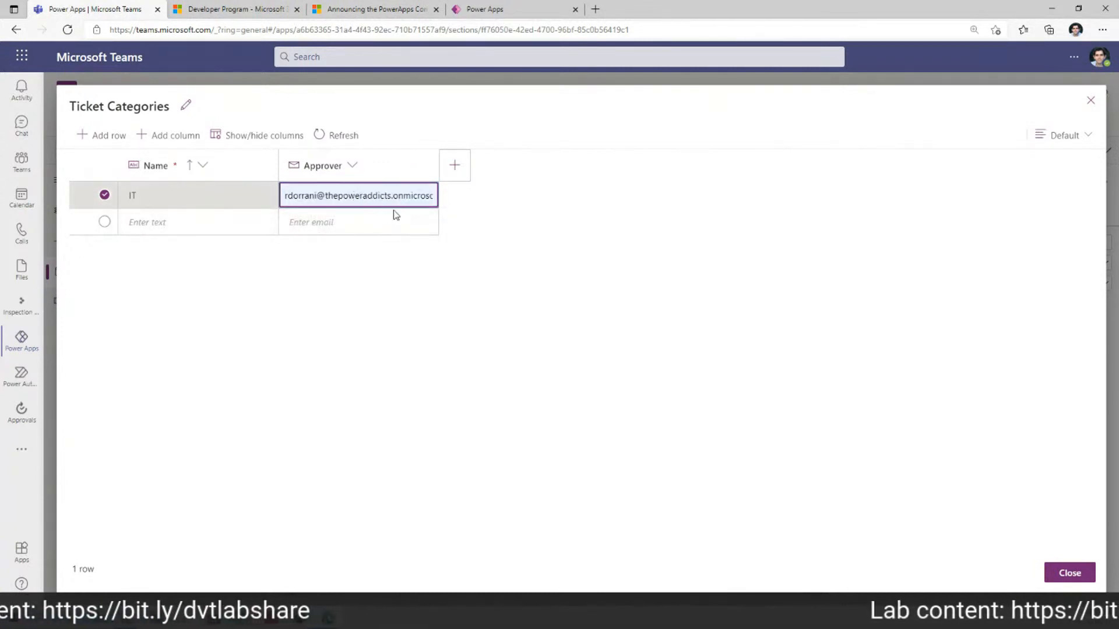
pyautogui.click(396, 215)
pyautogui.click(363, 193)
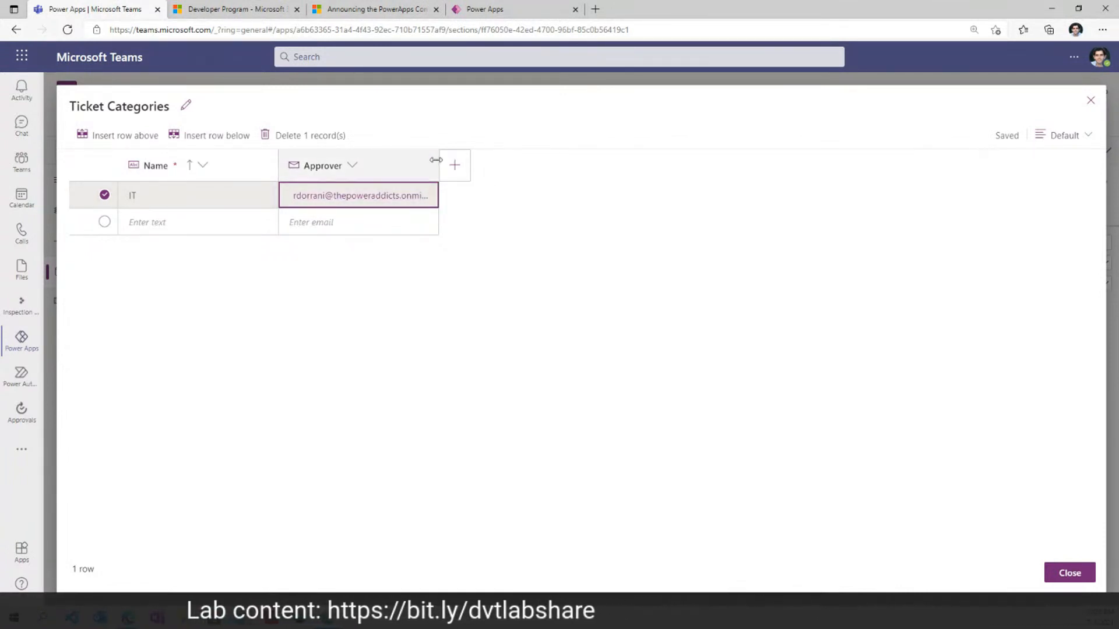
pyautogui.moveTo(437, 160); pyautogui.dragTo(535, 158)
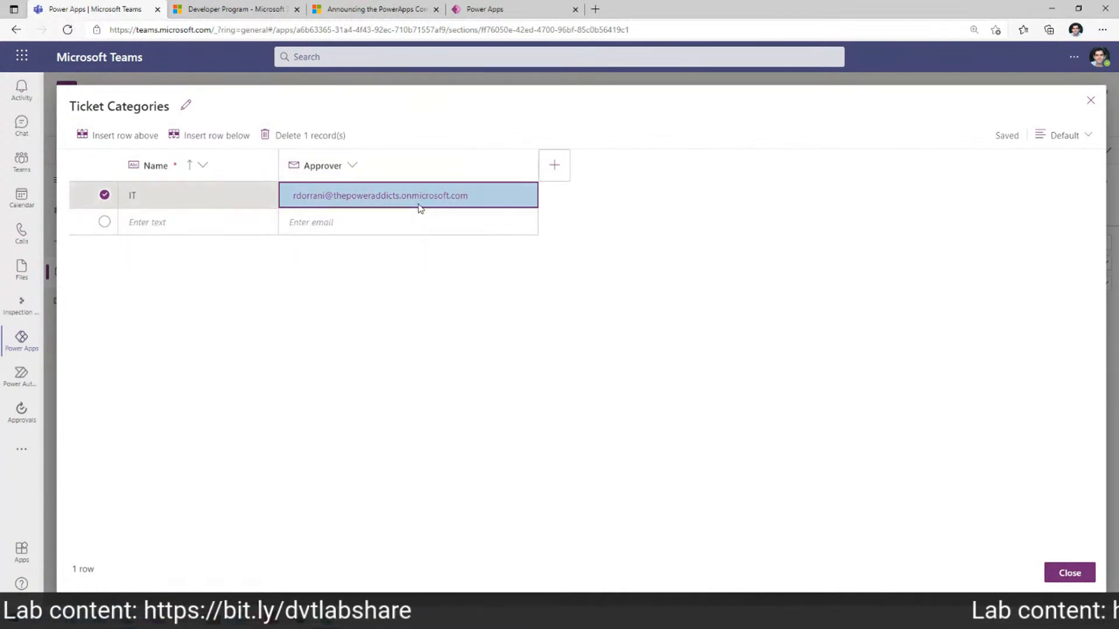
pyautogui.click(1098, 56)
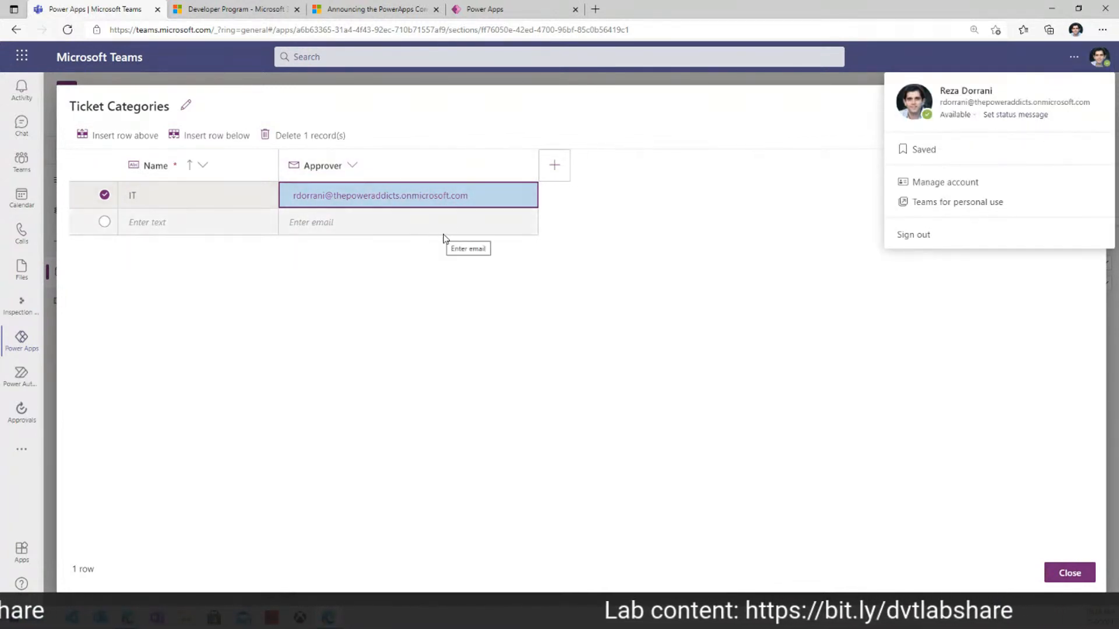
# Step: Add a second category row named "Facilities"
pyautogui.click(221, 222)
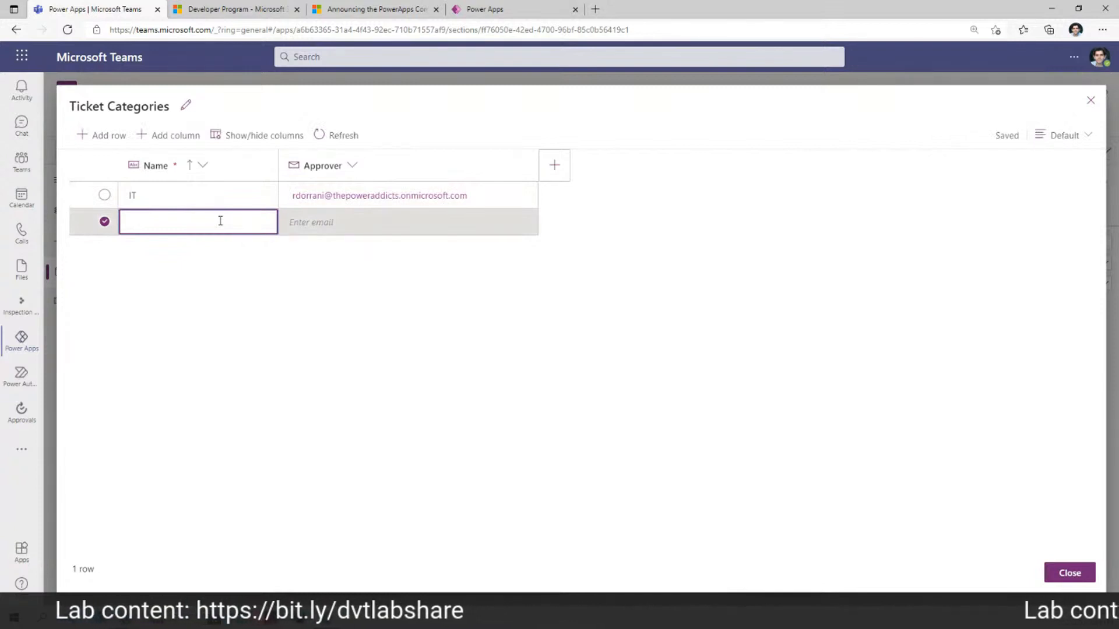
pyautogui.write('fACILI')
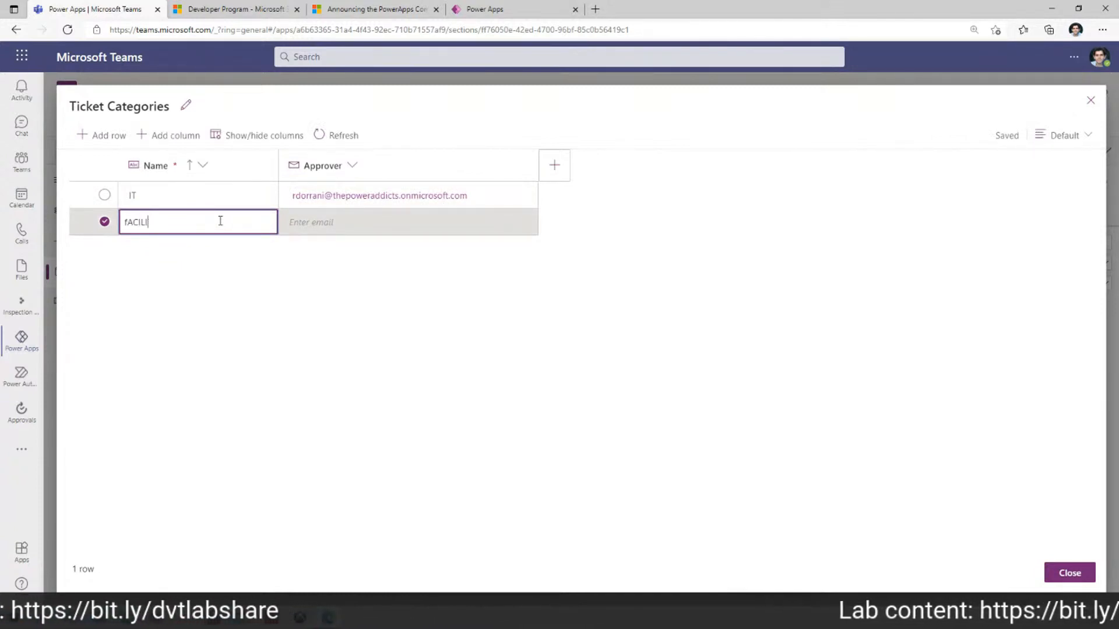
pyautogui.press('BackSpace')
pyautogui.press('BackSpace')
pyautogui.press('BackSpace')
pyautogui.press('BackSpace')
pyautogui.press('BackSpace')
pyautogui.write('Fac')
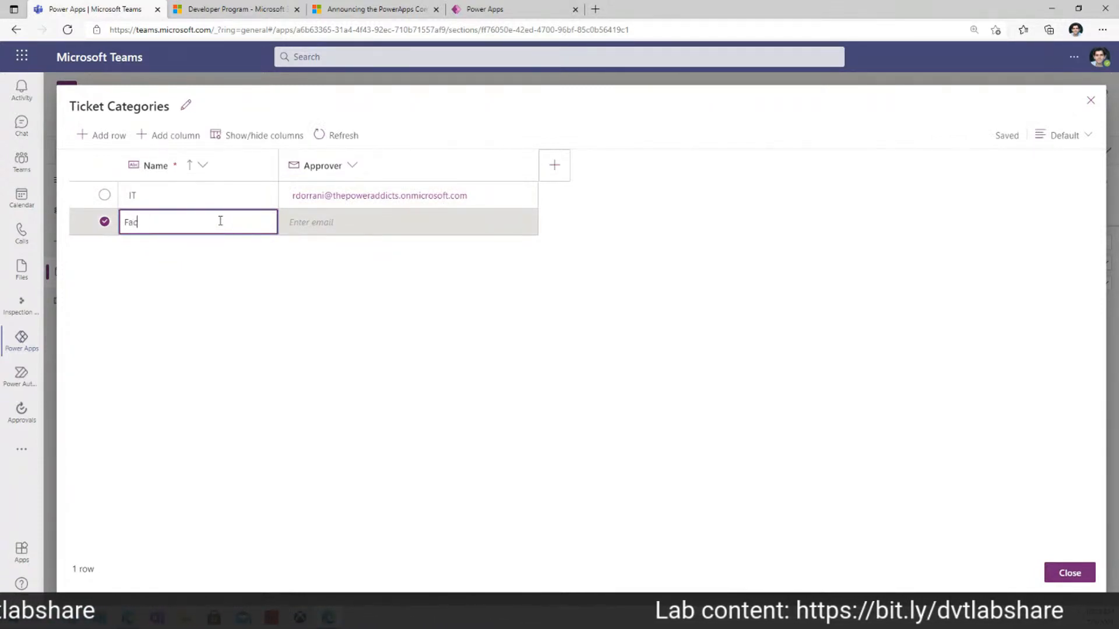
pyautogui.write('ilities')
# Step: Enter the approver's e-mail for the Facilities category
pyautogui.click(350, 218)
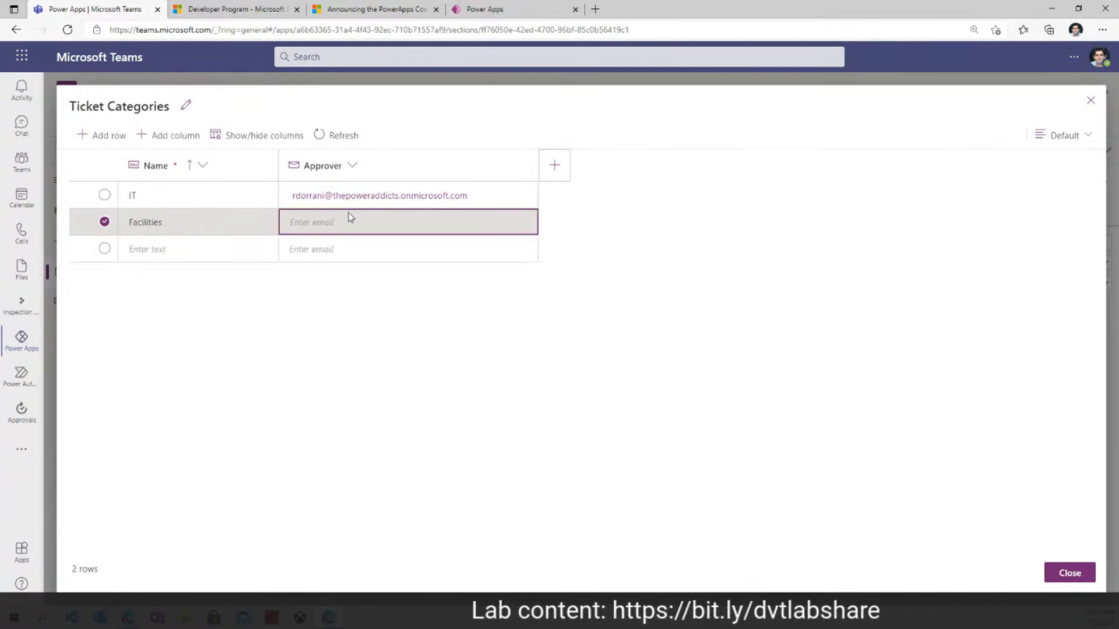
pyautogui.click(335, 218)
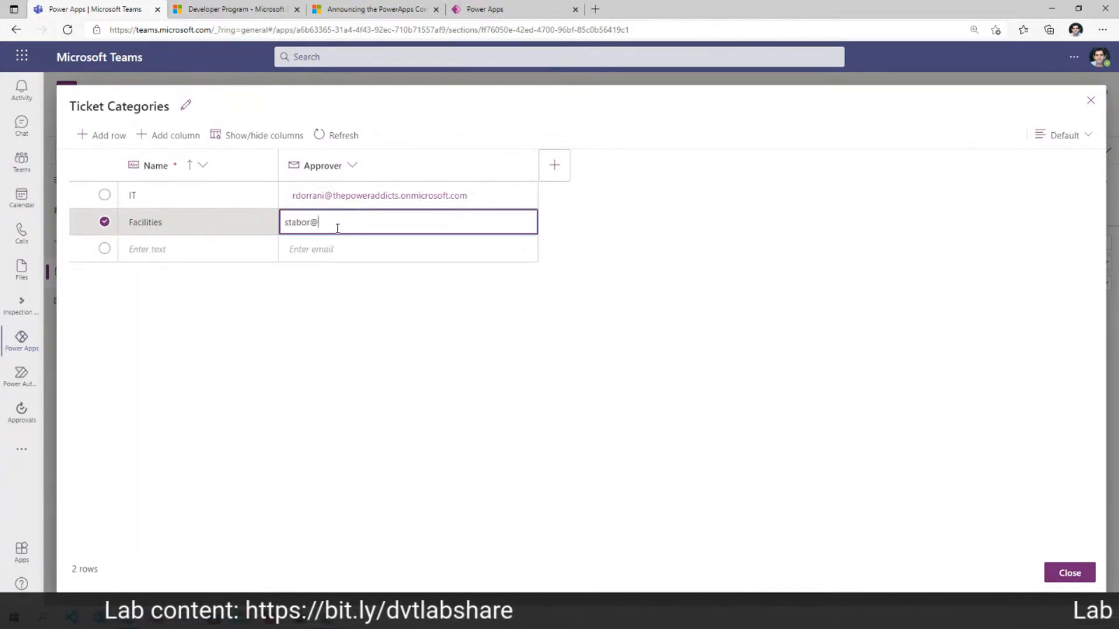
pyautogui.write('poweraddicts')
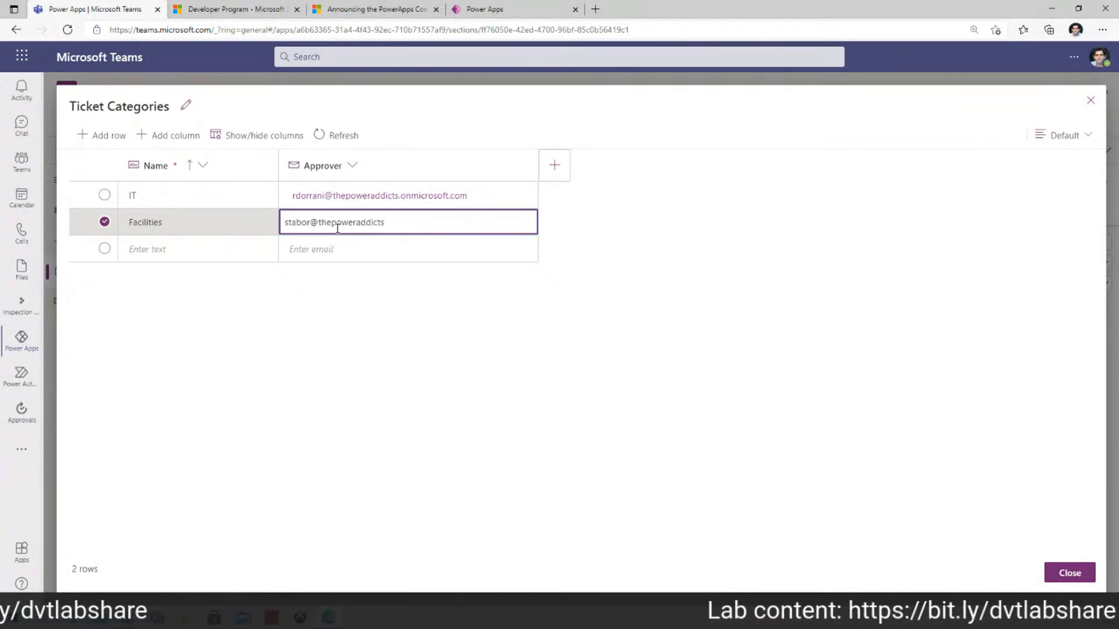
pyautogui.write('.onmicrosoft.com')
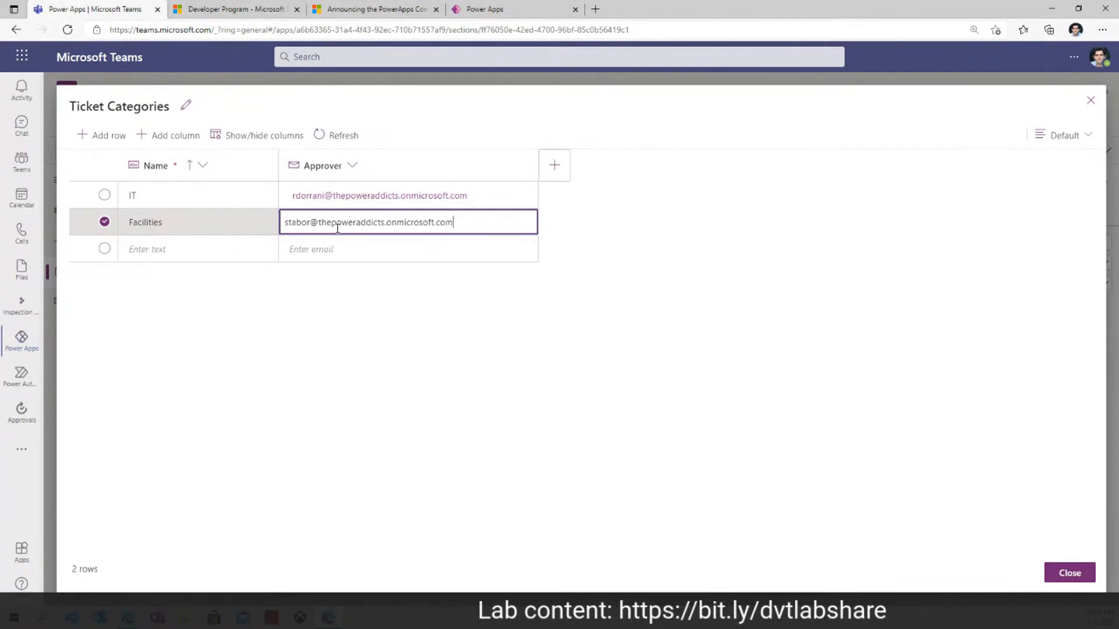
pyautogui.press('Tab')
# Step: Add a third category row named "HR"
pyautogui.click(260, 247)
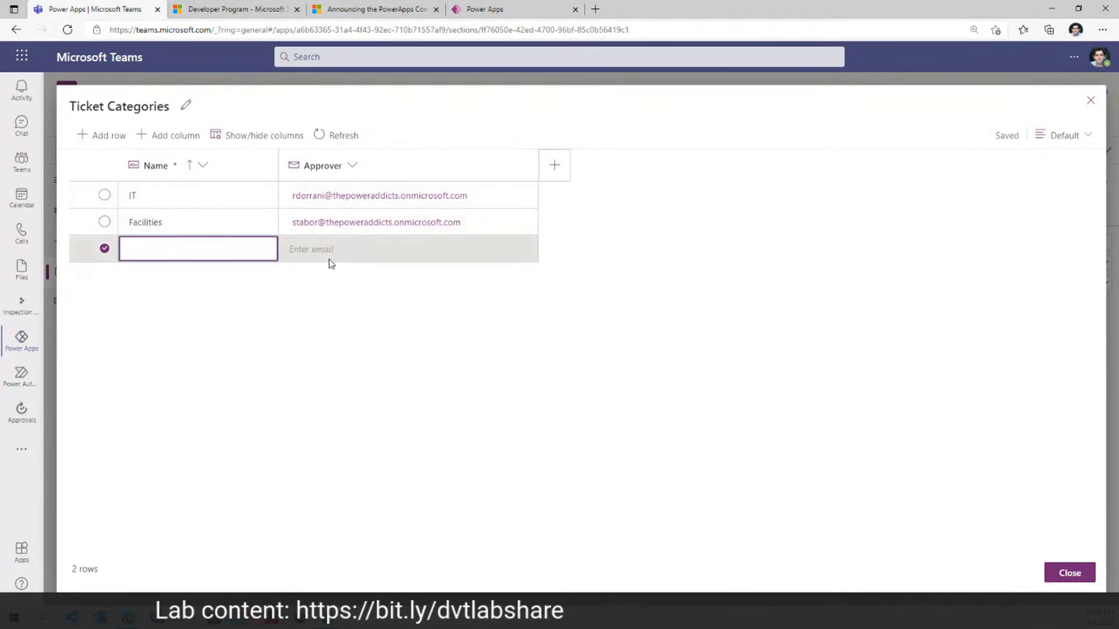
pyautogui.write('R')
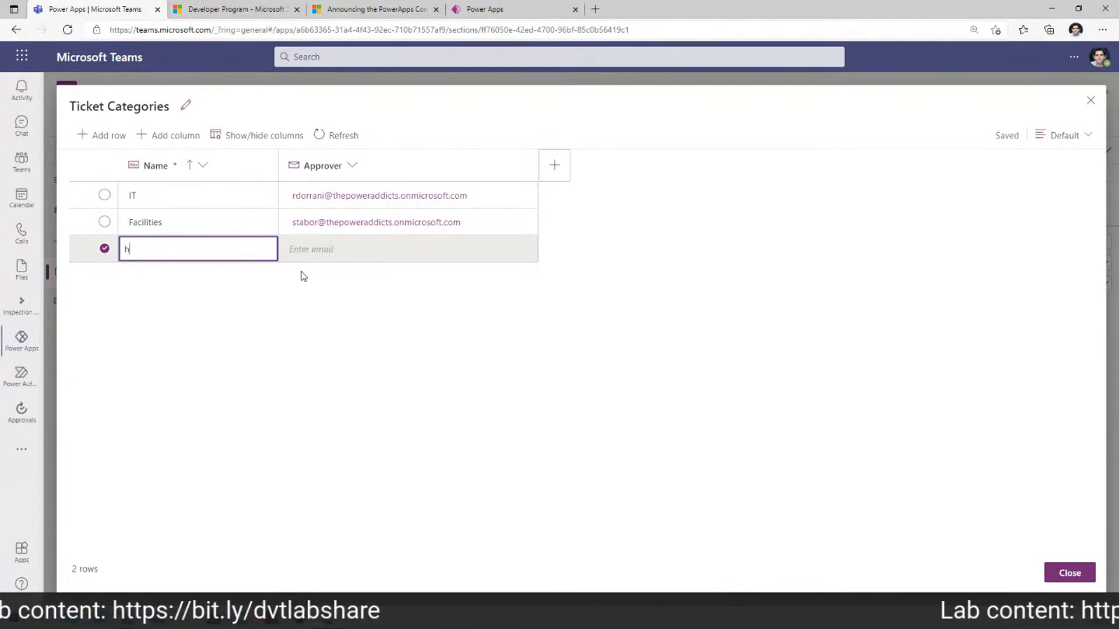
pyautogui.press('BackSpace')
pyautogui.write('HR')
pyautogui.press('Tab')
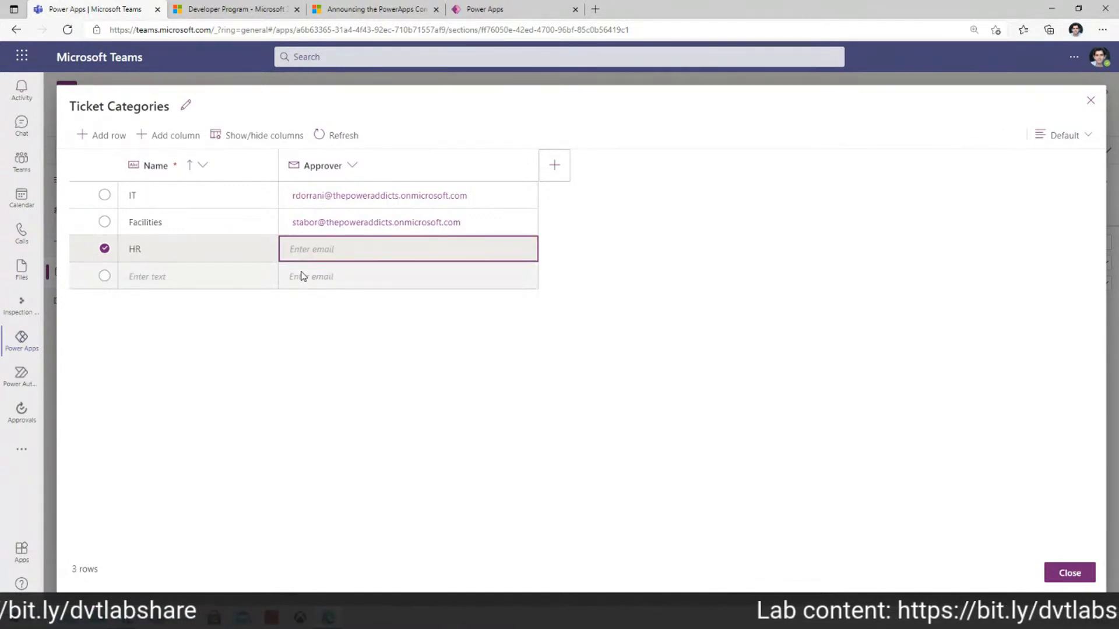
# Step: Copy the IT category's approver e-mail into the Approver field of the HR category and save the row
pyautogui.click(323, 247)
pyautogui.write('RD')
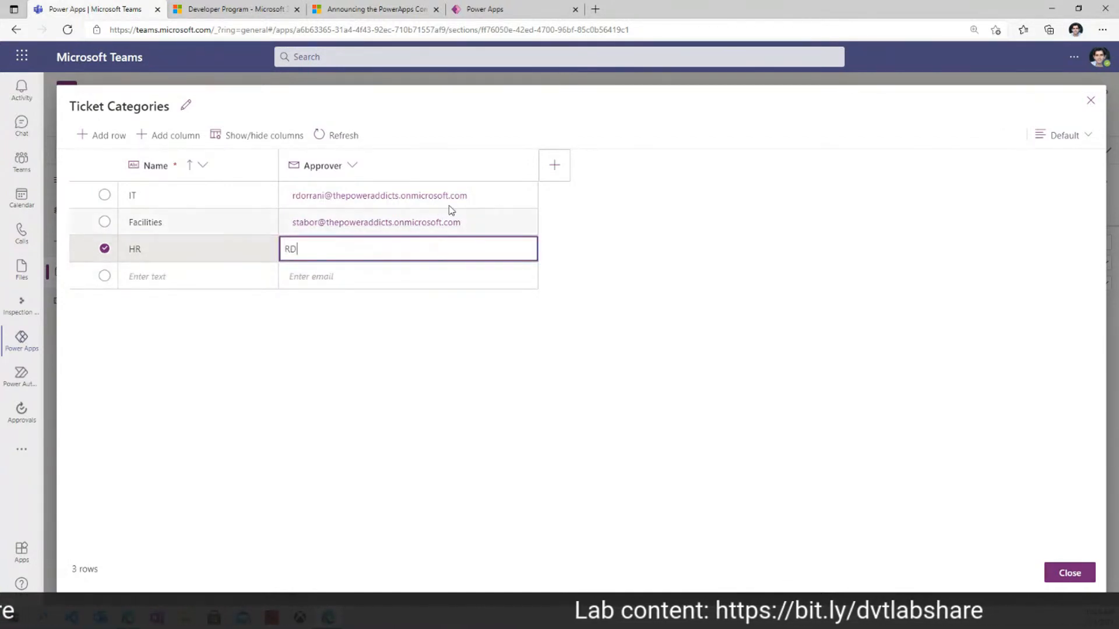
pyautogui.click(482, 203)
pyautogui.hotkey('ctrl', 'c')
pyautogui.doubleClick(411, 253)
pyautogui.hotkey('ctrl', 'v')
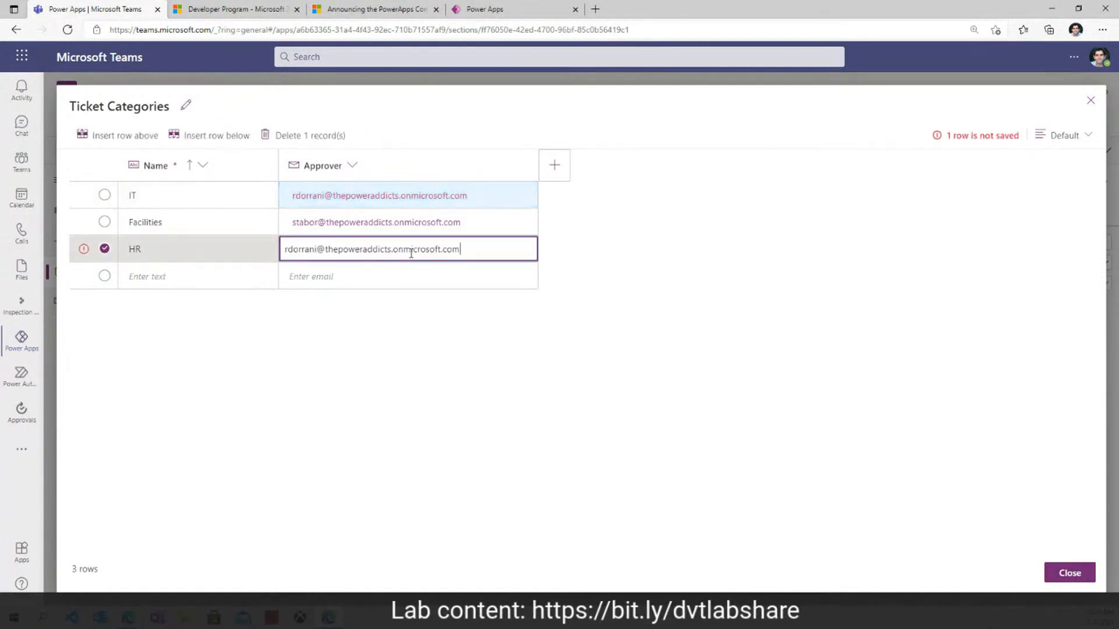
pyautogui.click(216, 221)
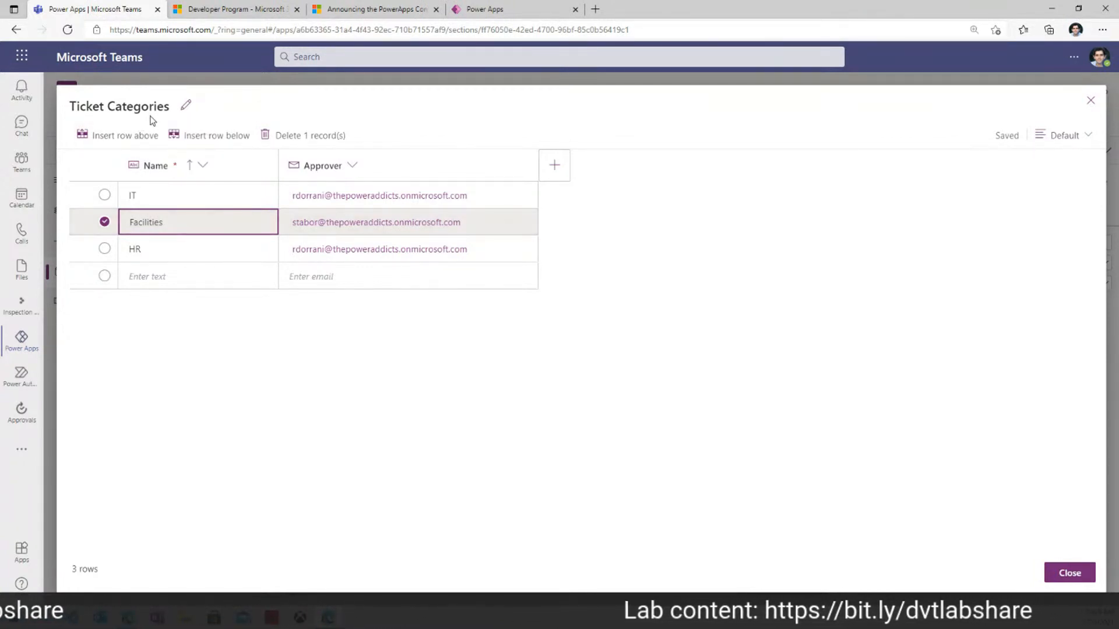
pyautogui.click(163, 204)
pyautogui.click(173, 229)
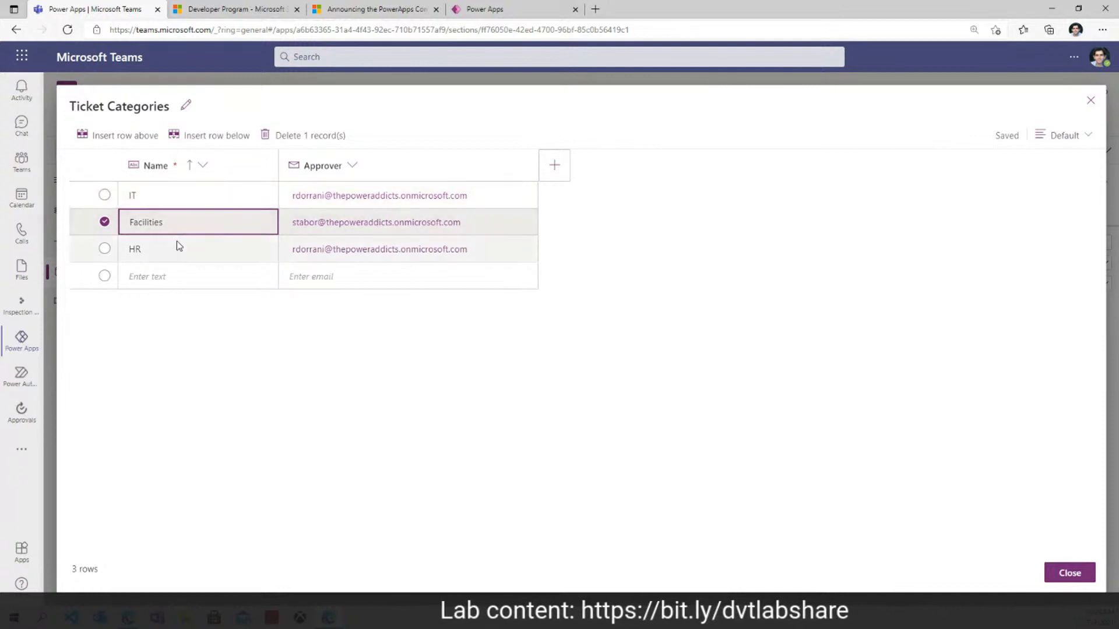
pyautogui.click(177, 248)
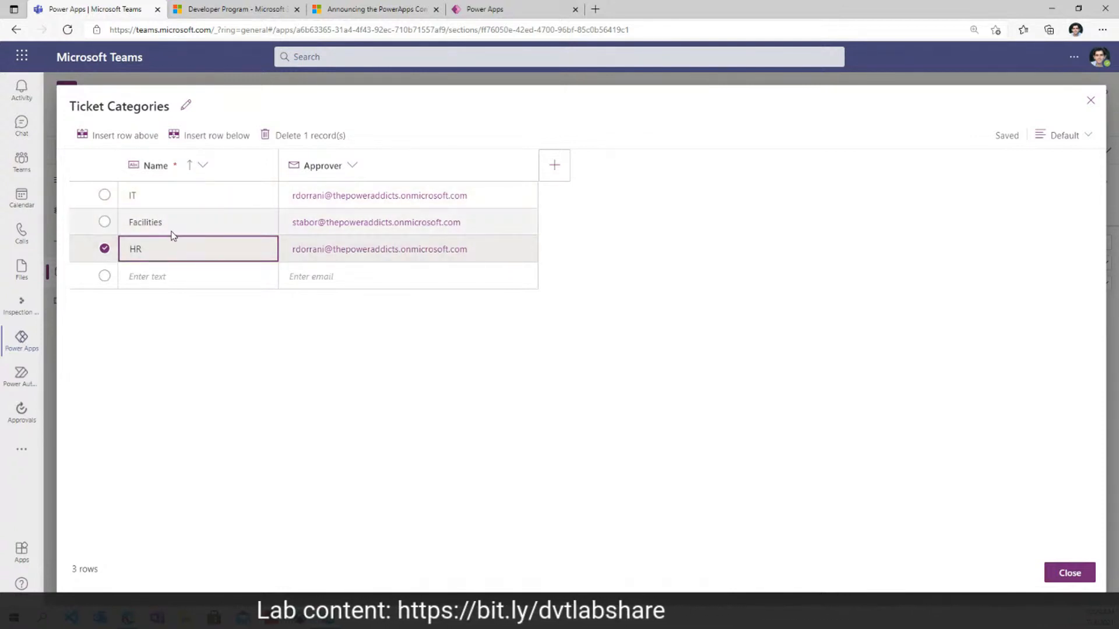
# Step: Close the Ticket Categories table and open the Tickets table's data for editing
pyautogui.click(498, 197)
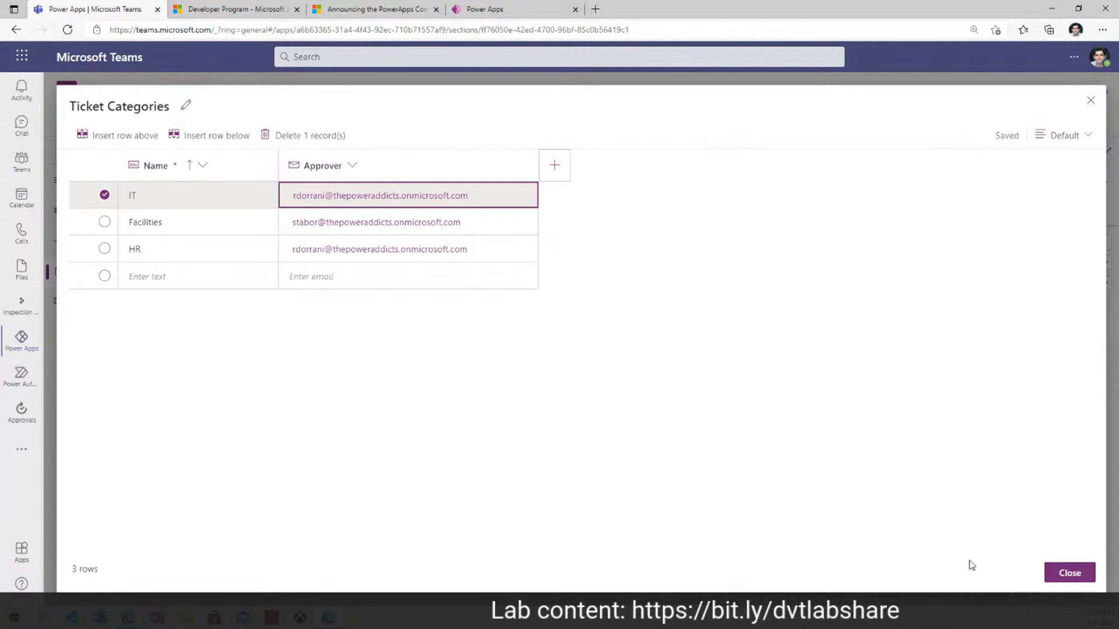
pyautogui.click(1071, 575)
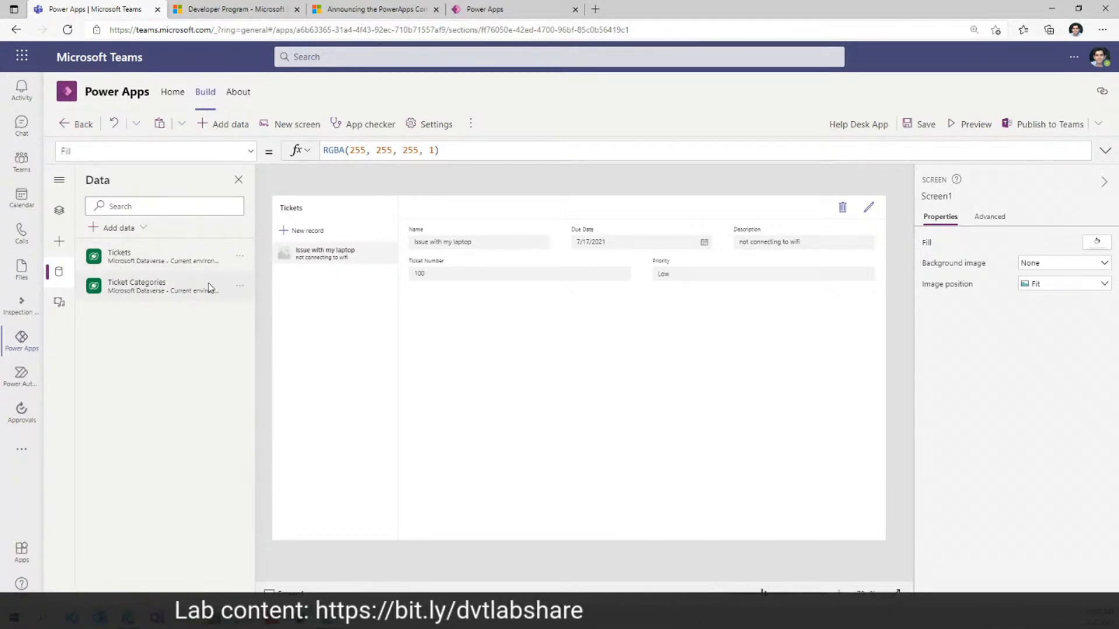
pyautogui.moveTo(159, 289)
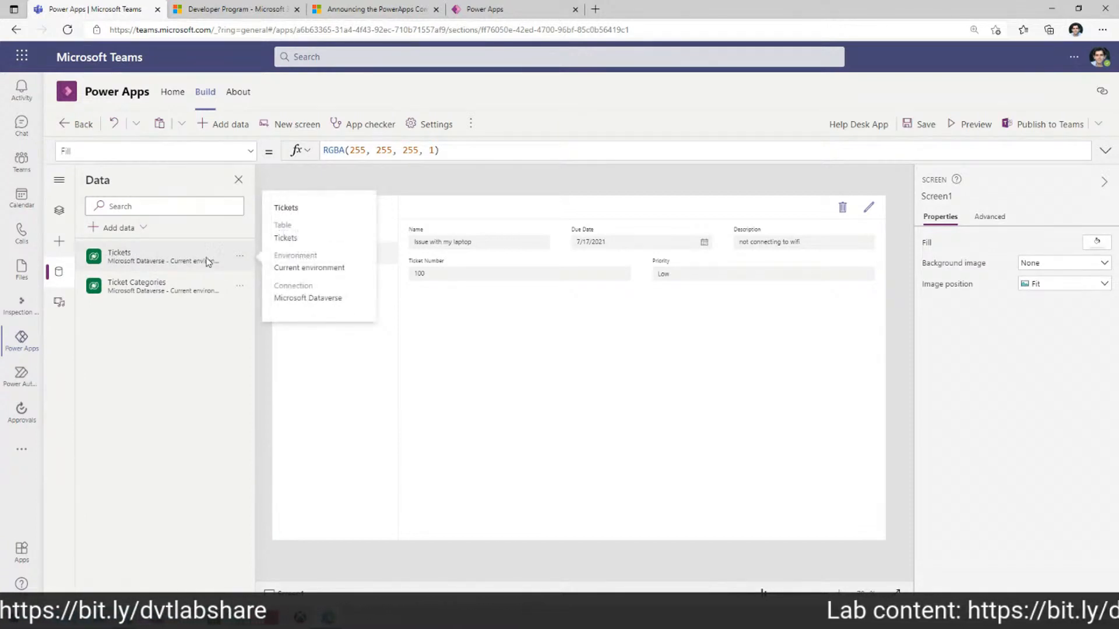
pyautogui.click(239, 259)
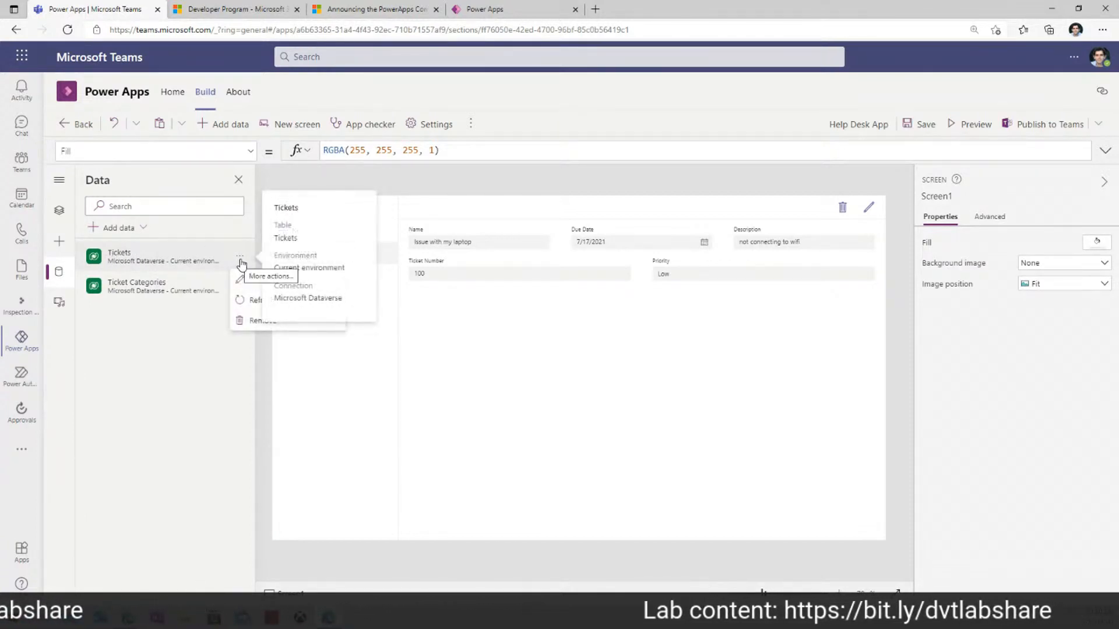
pyautogui.click(252, 282)
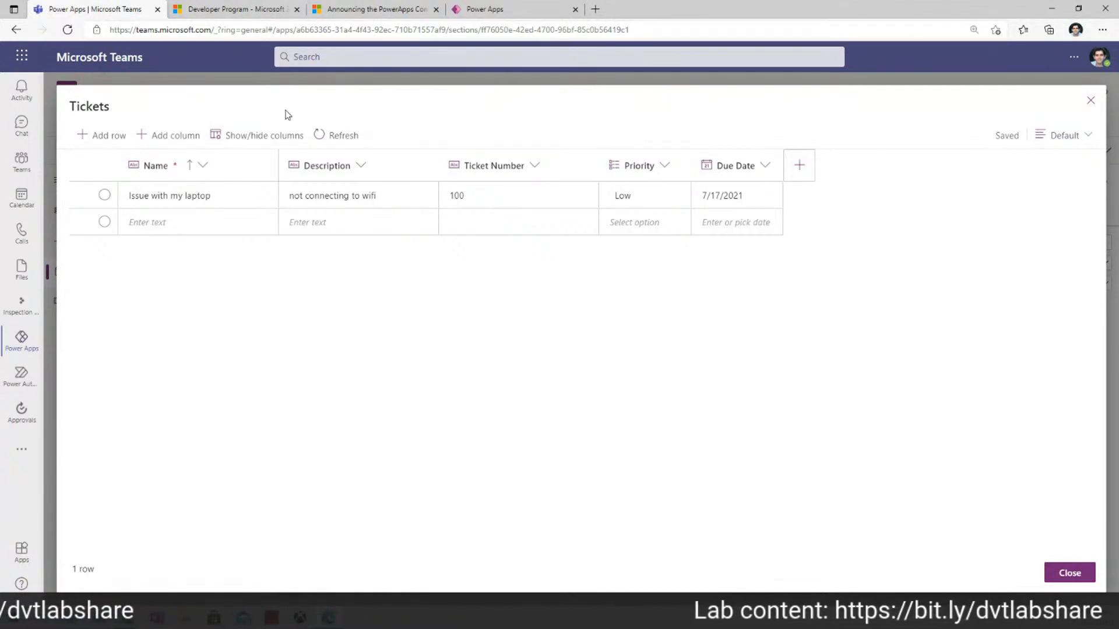
# Step: Add a Lookup column named "Category" to the Tickets table, related to the Ticket Category table, and close the table
pyautogui.click(797, 166)
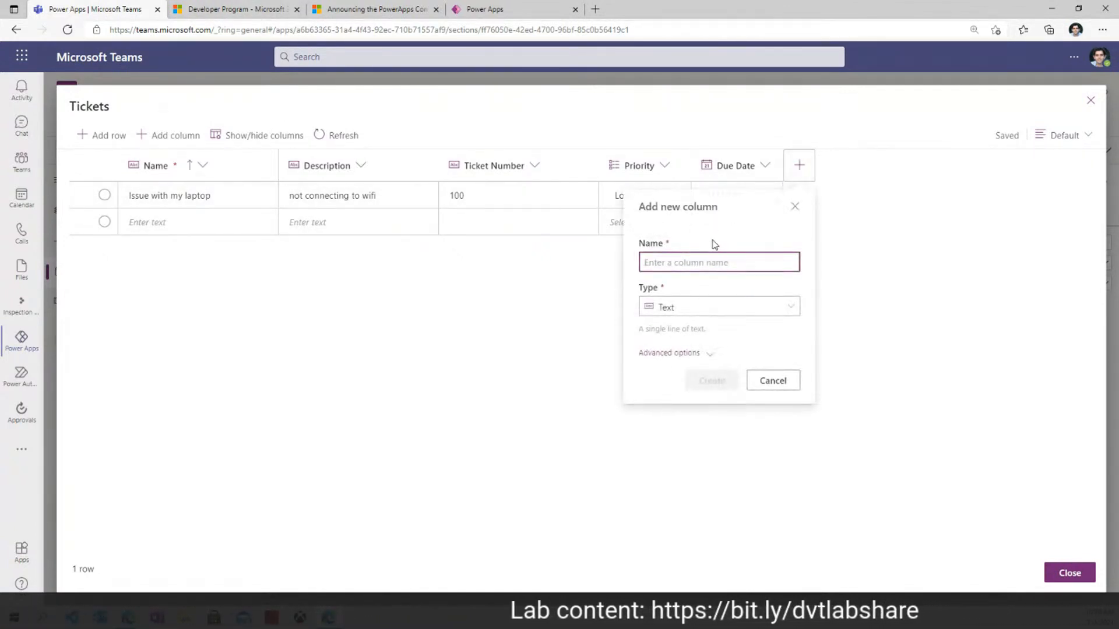
pyautogui.write('Category')
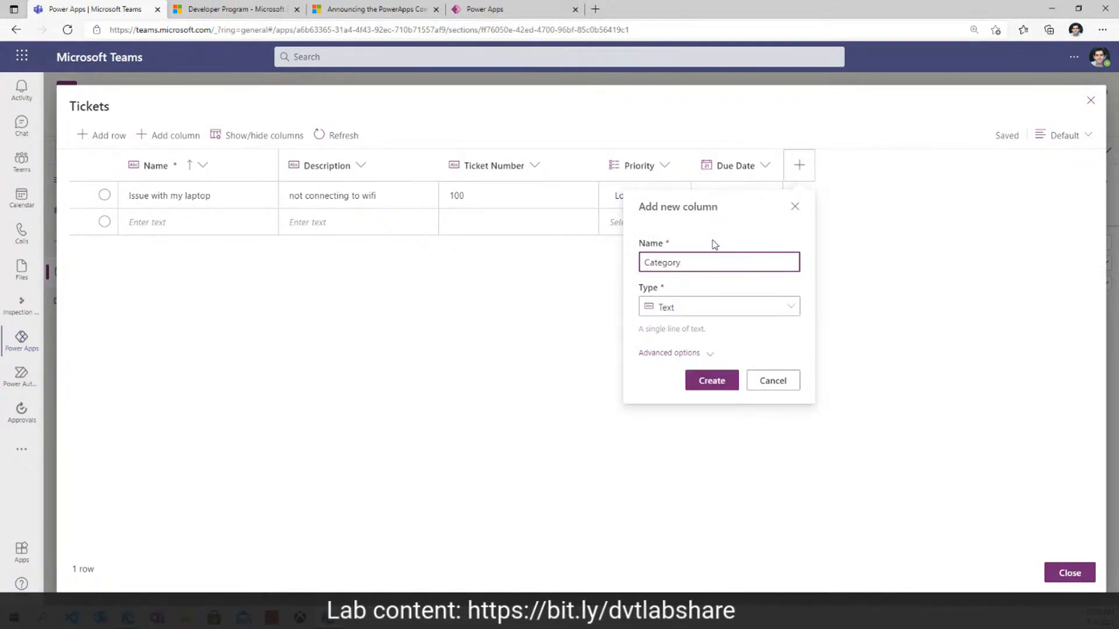
pyautogui.click(705, 314)
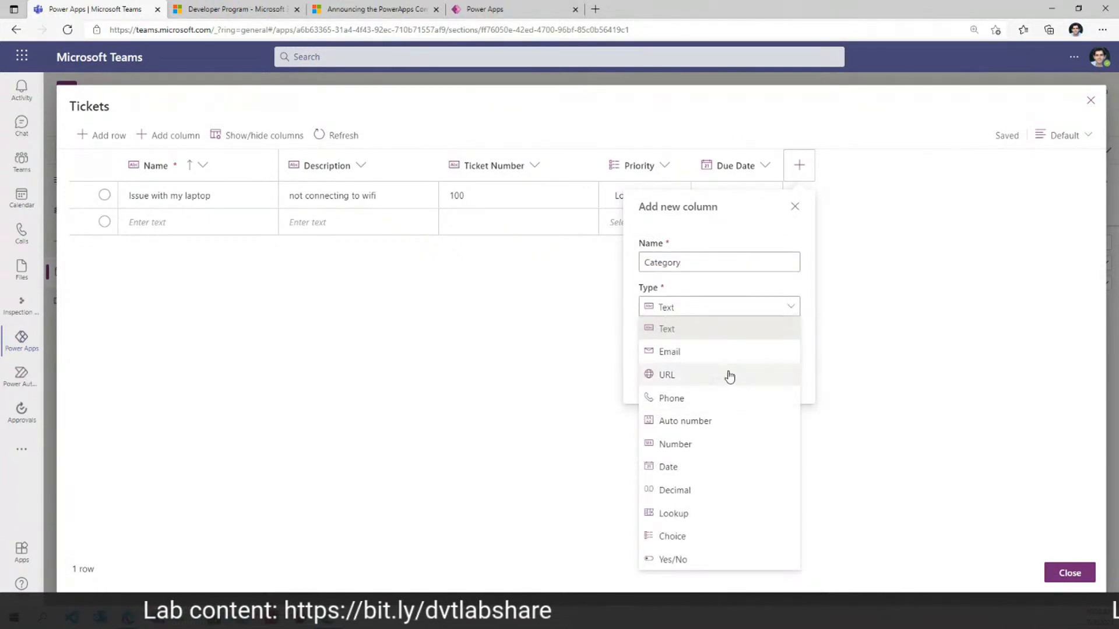
pyautogui.click(699, 515)
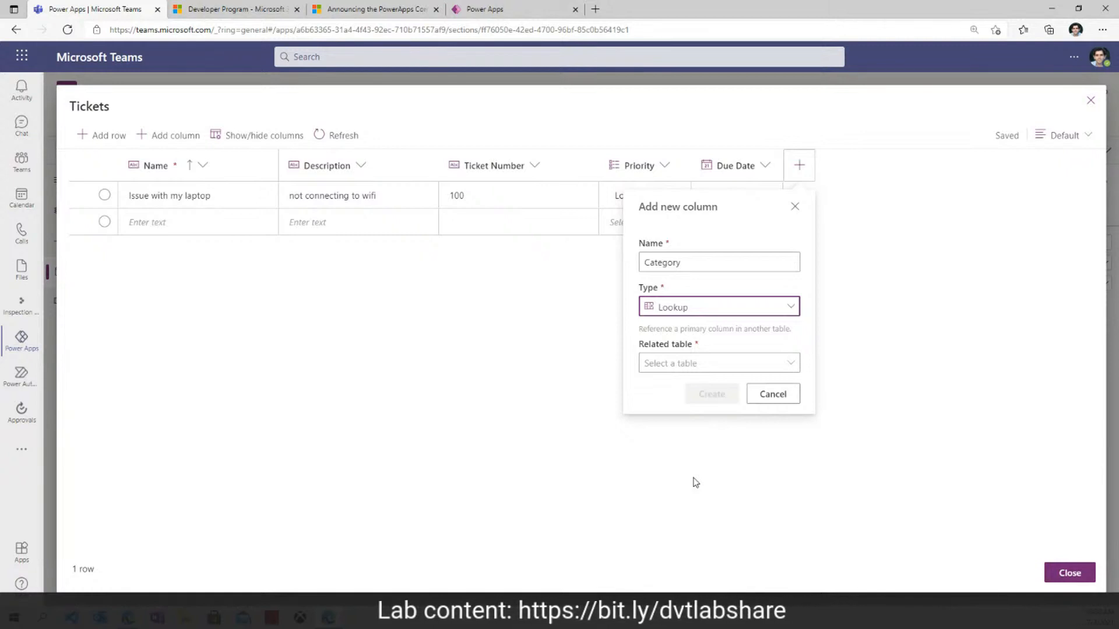
pyautogui.click(673, 372)
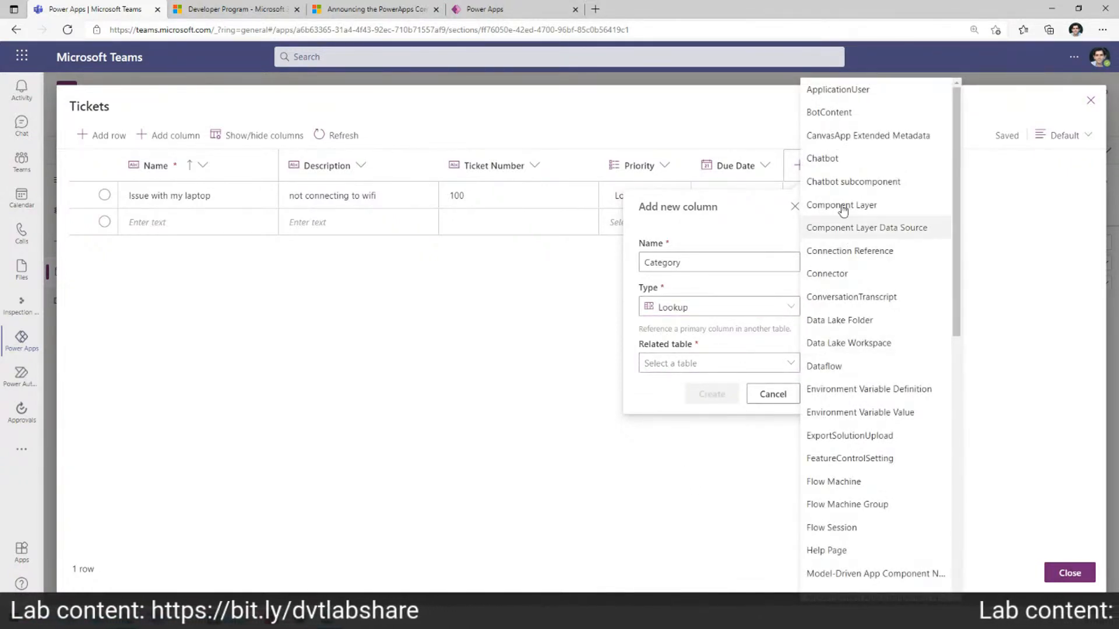
pyautogui.scroll(-8, 874, 429)
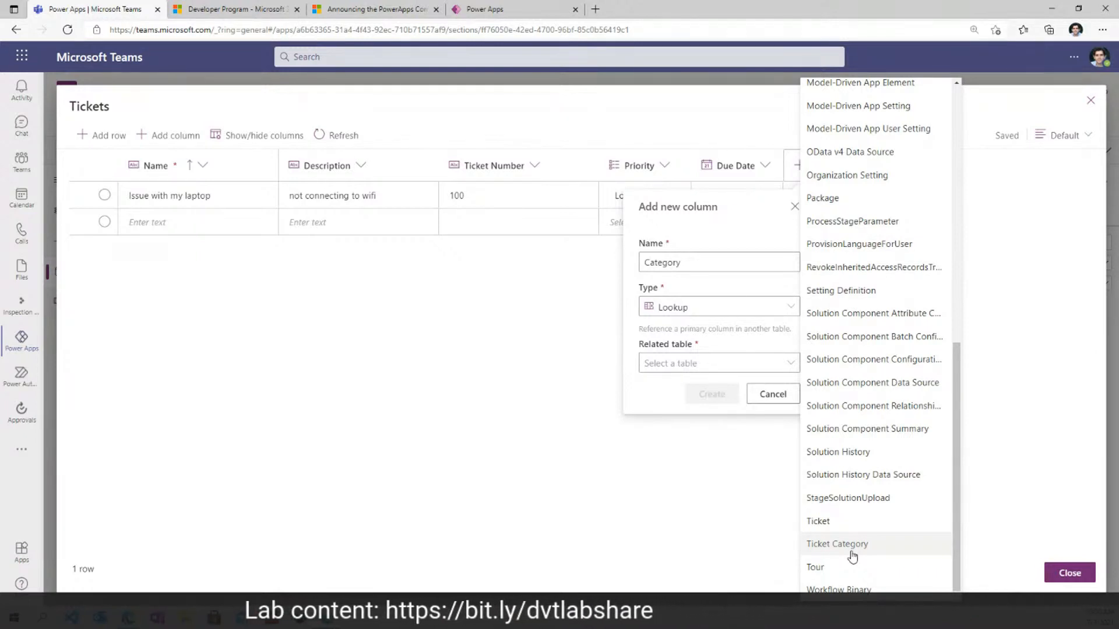
pyautogui.scroll(8, 856, 557)
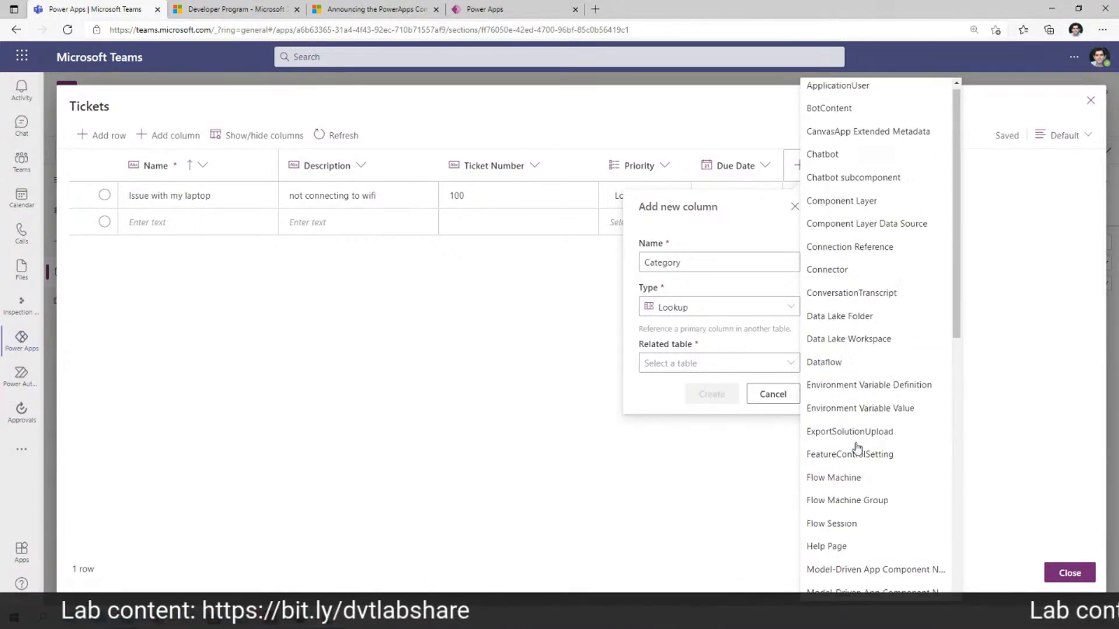
pyautogui.scroll(-1, 868, 344)
pyautogui.scroll(-8, 872, 361)
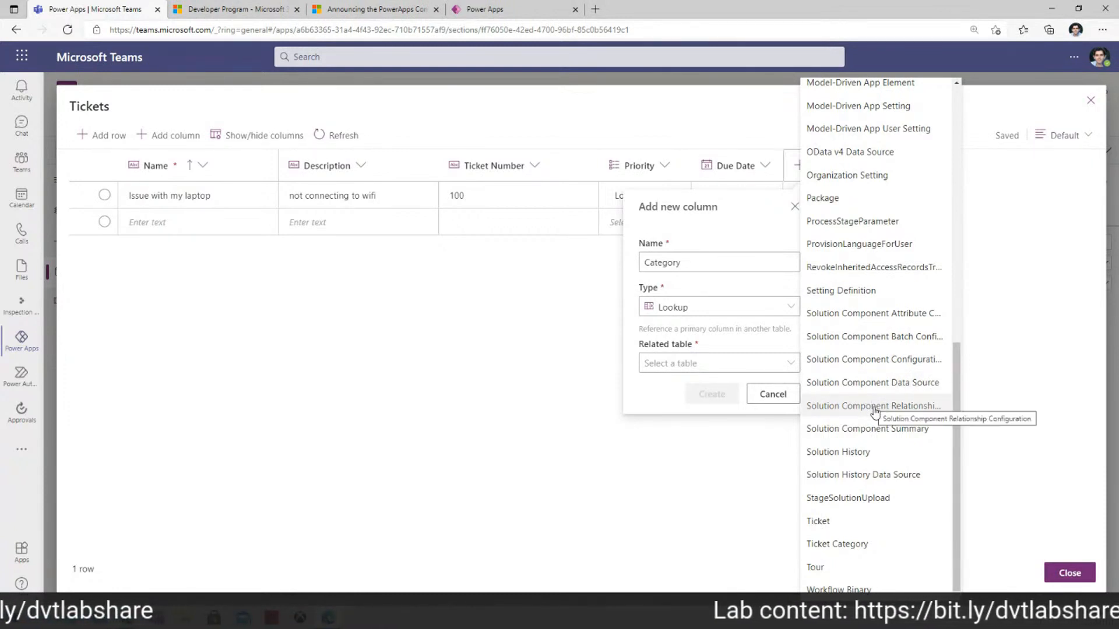
pyautogui.click(850, 544)
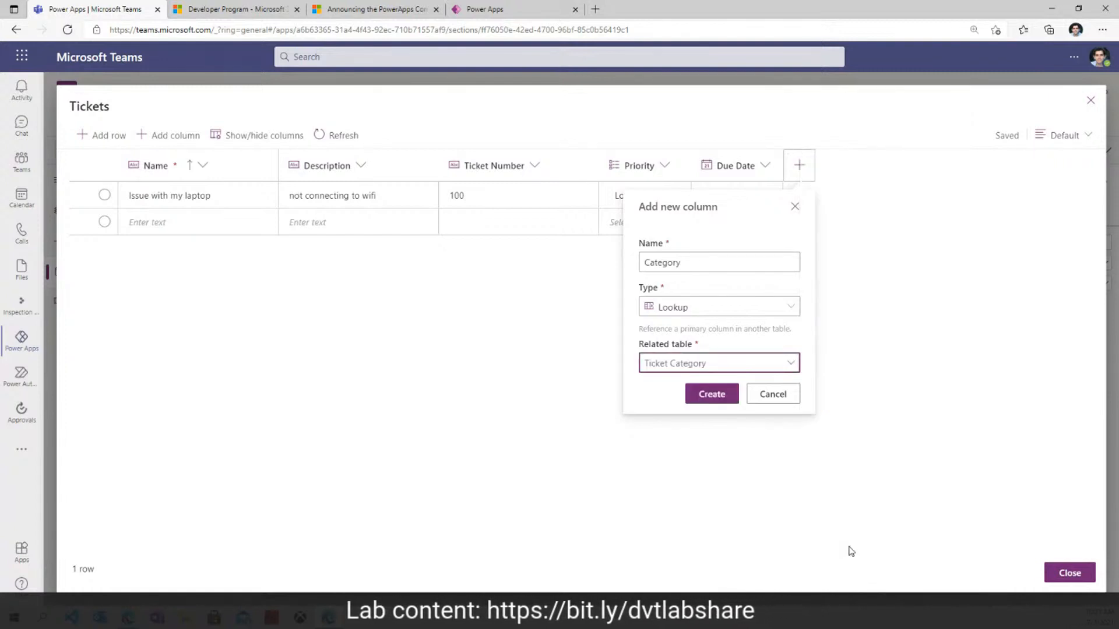
pyautogui.click(707, 395)
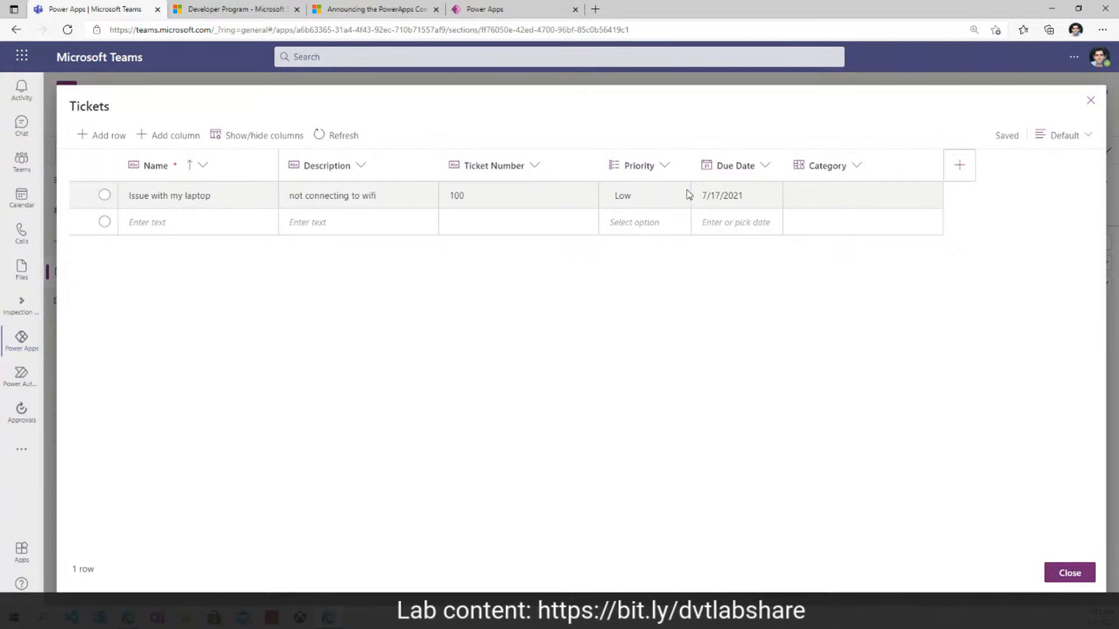
pyautogui.click(1069, 573)
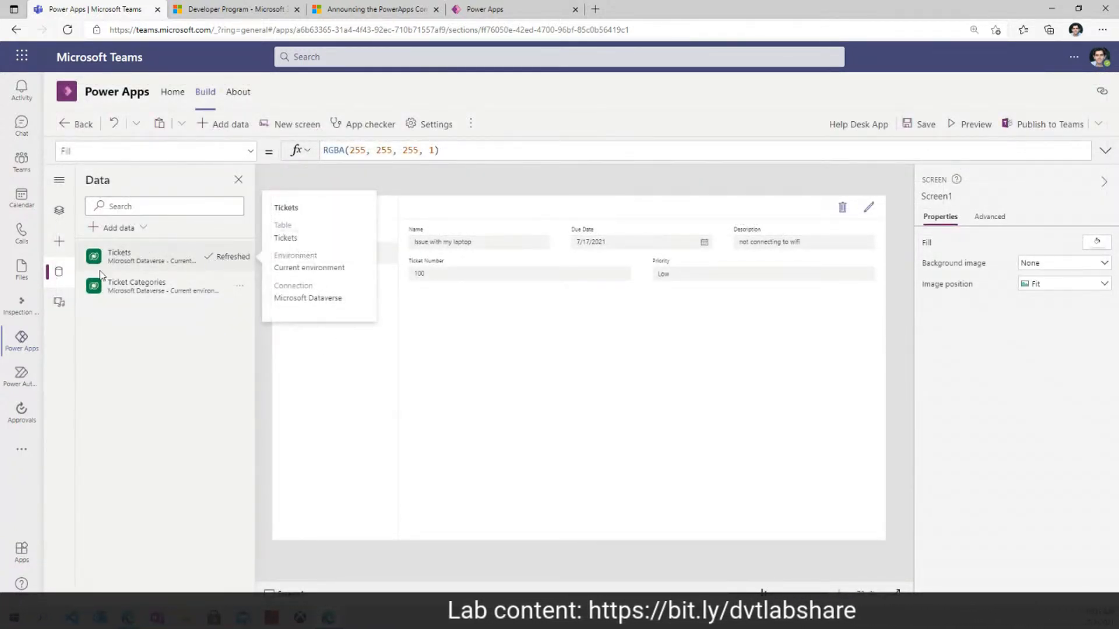
# Step: Reopen the Tickets data, check the Category lookup choices for the laptop ticket, and close the table without choosing one
pyautogui.click(245, 257)
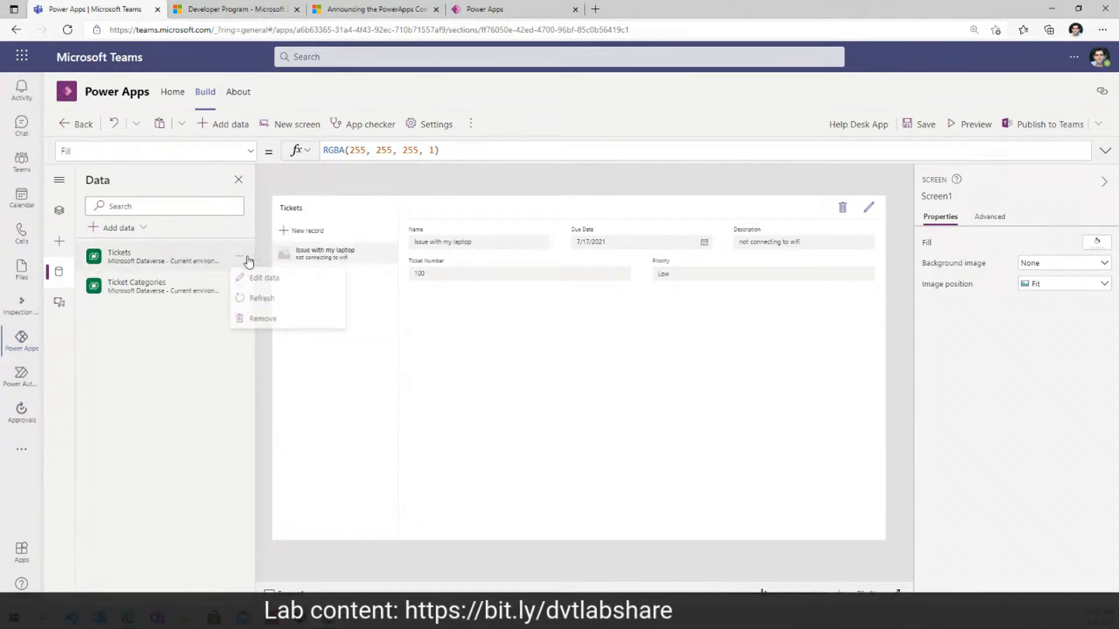
pyautogui.click(256, 278)
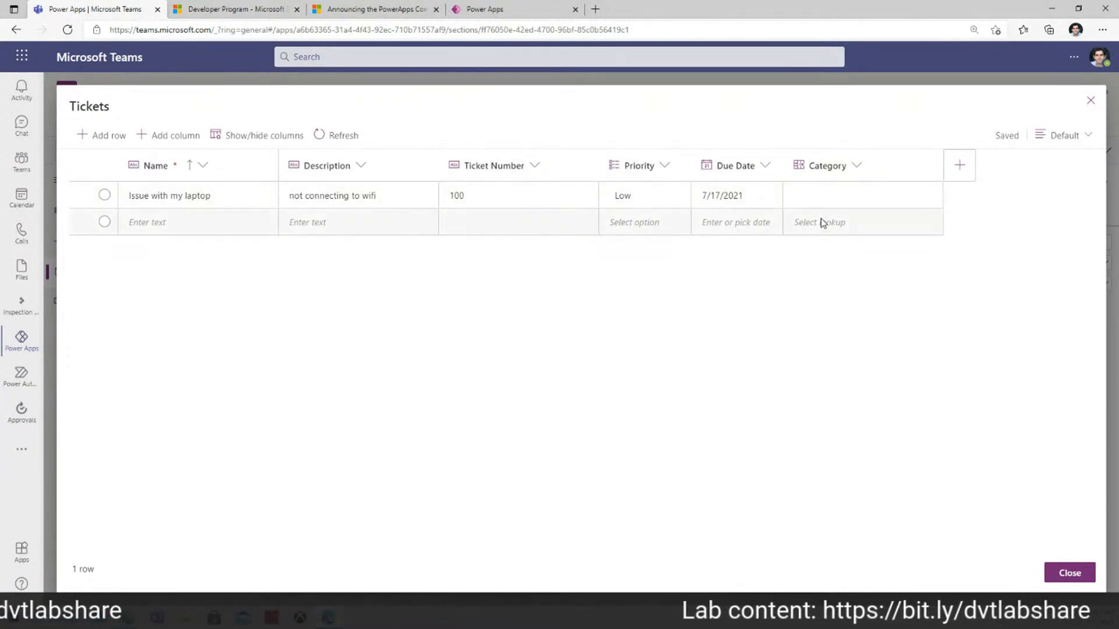
pyautogui.click(816, 198)
pyautogui.click(816, 197)
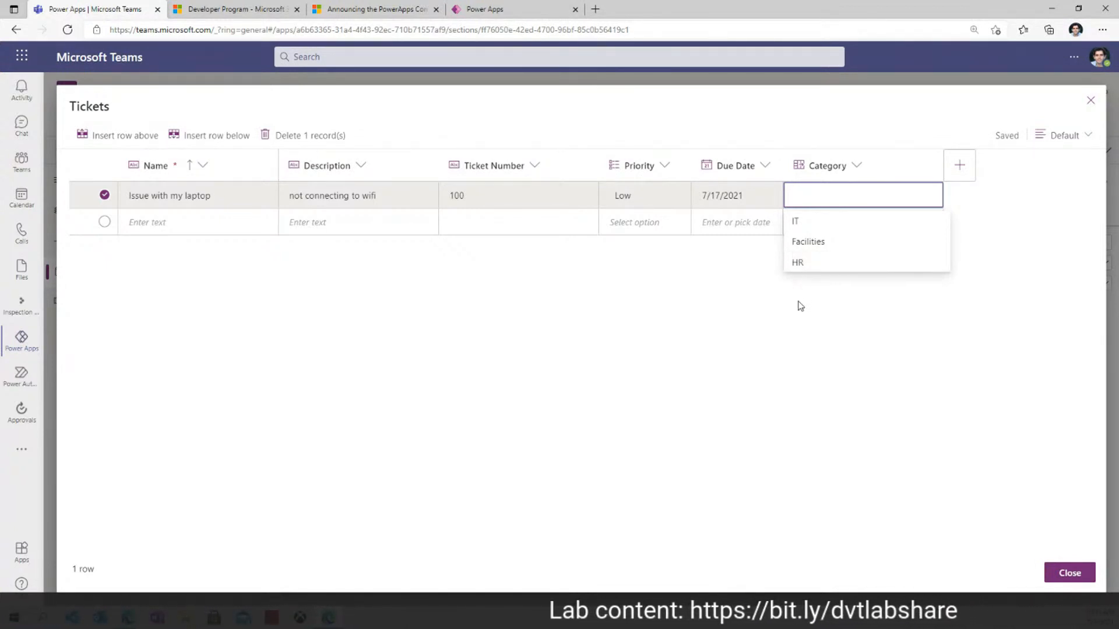
pyautogui.click(1090, 101)
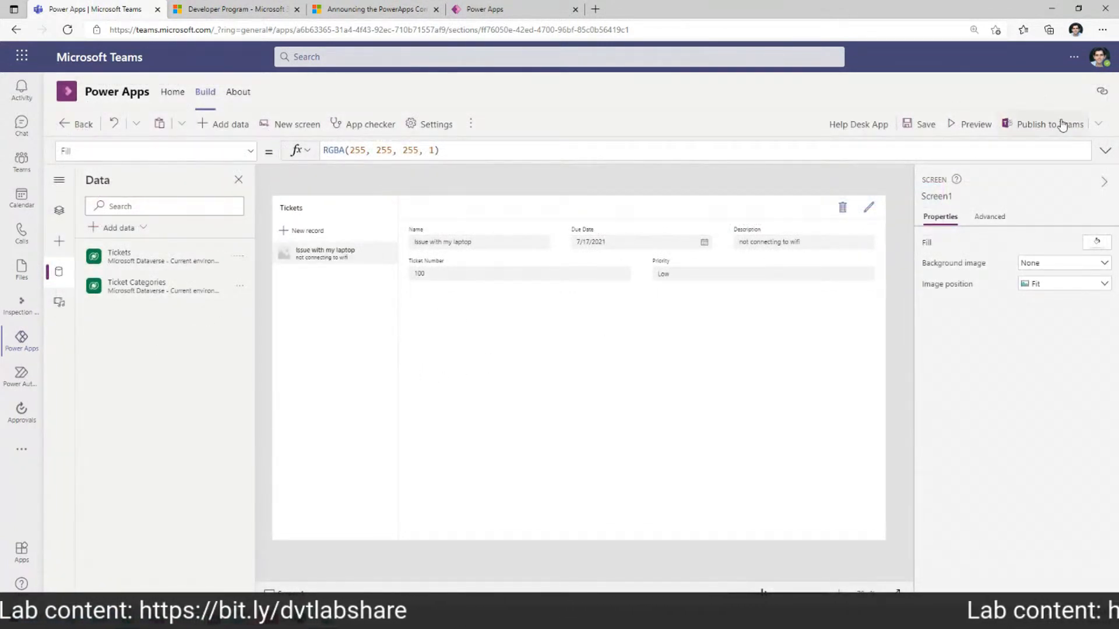
# Step: Preview the app, start a new ticket record to check the form's fields, and exit the preview
pyautogui.click(977, 132)
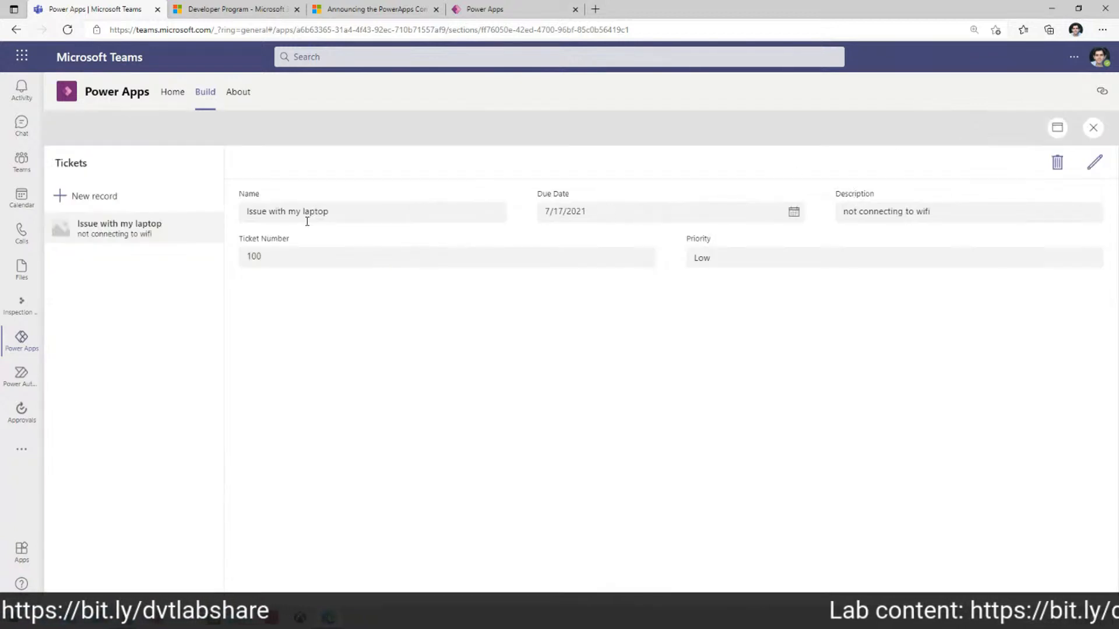
pyautogui.click(88, 196)
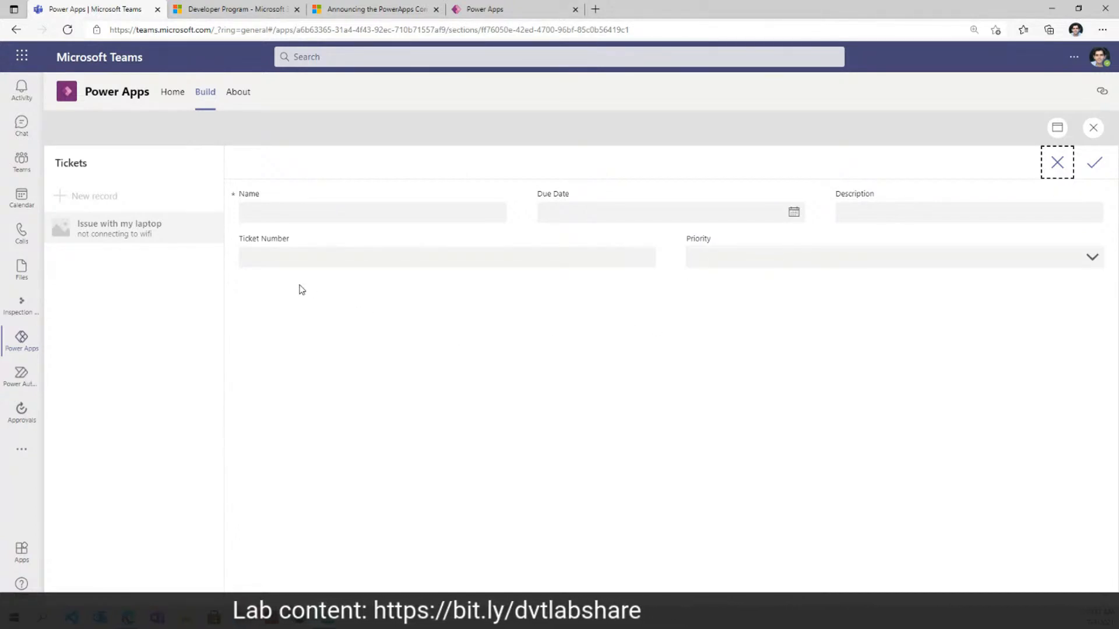
pyautogui.click(1093, 128)
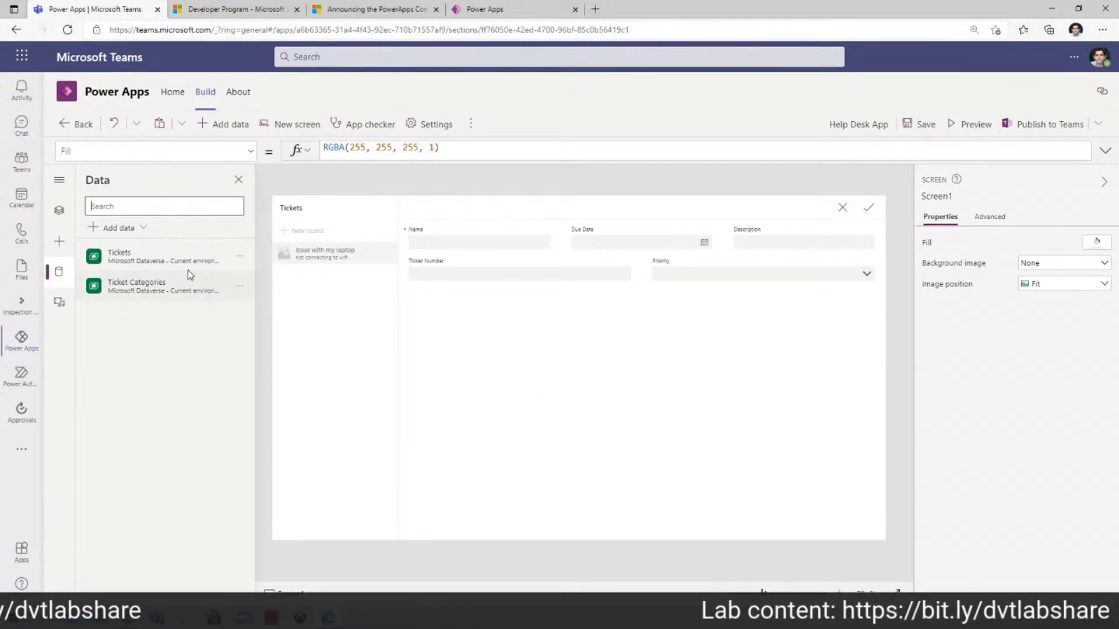
# Step: Add the Category field to the Tickets edit form (EditForm1) in RightContainer1
pyautogui.click(60, 212)
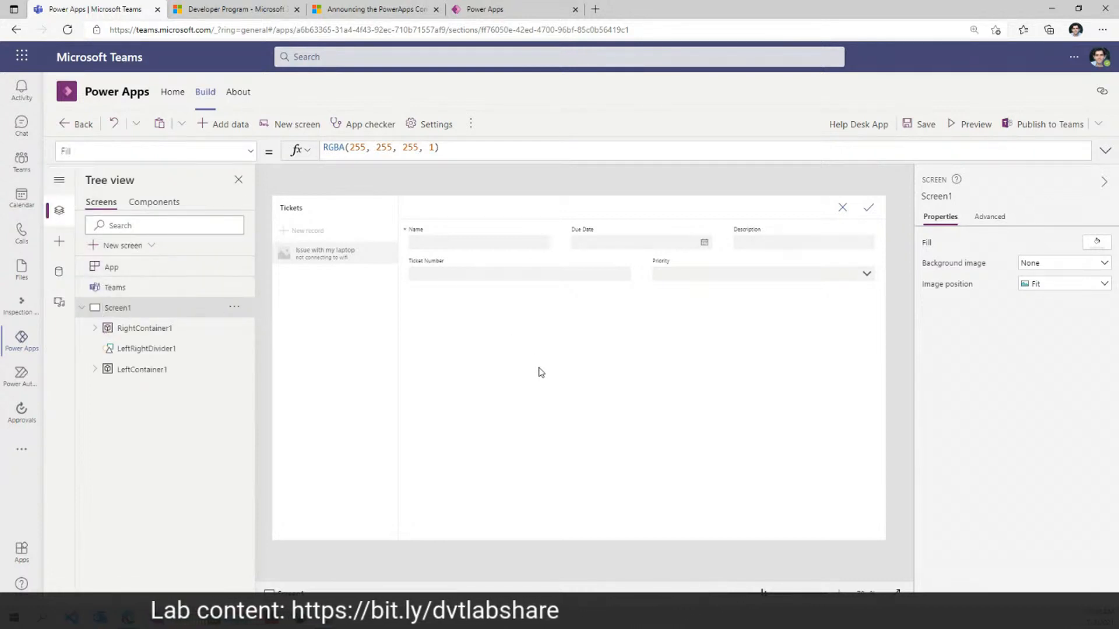
pyautogui.click(529, 333)
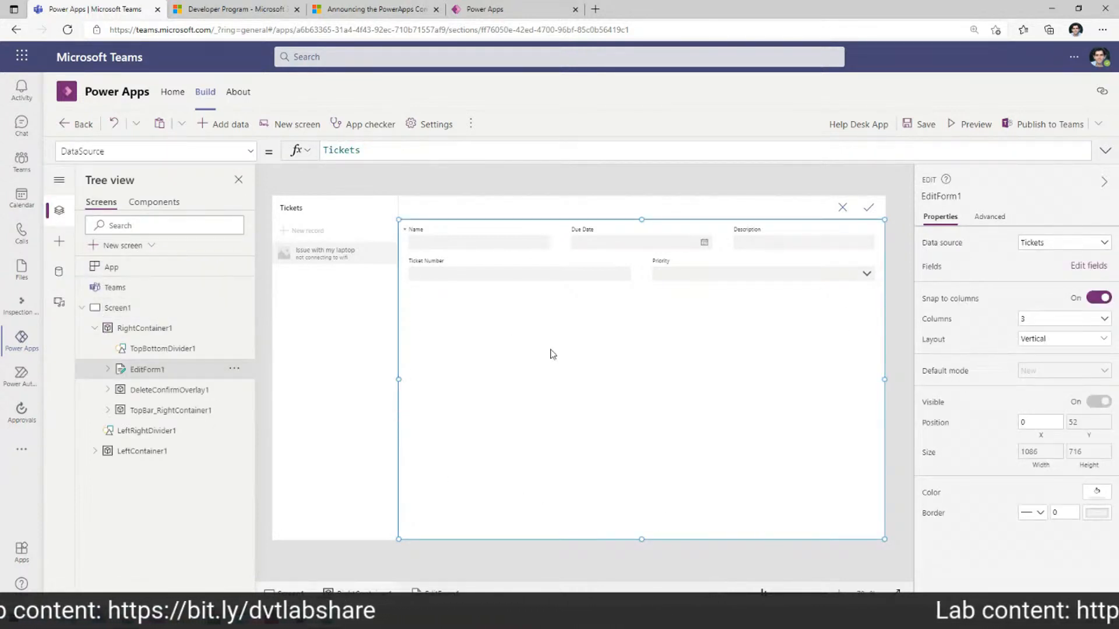
pyautogui.click(96, 329)
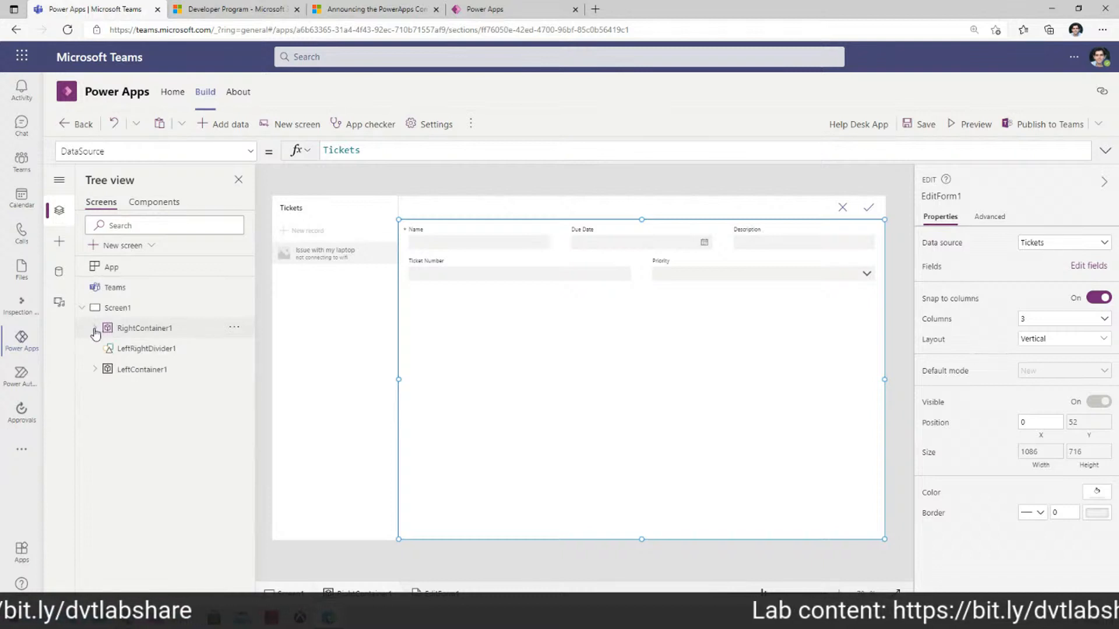
pyautogui.click(97, 328)
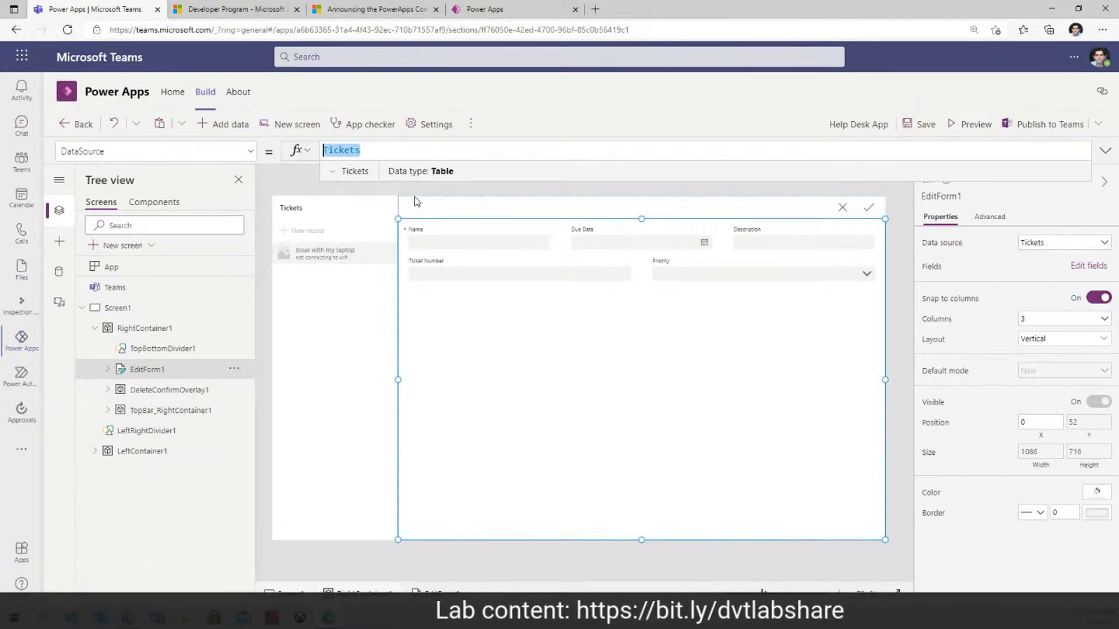
pyautogui.click(1019, 215)
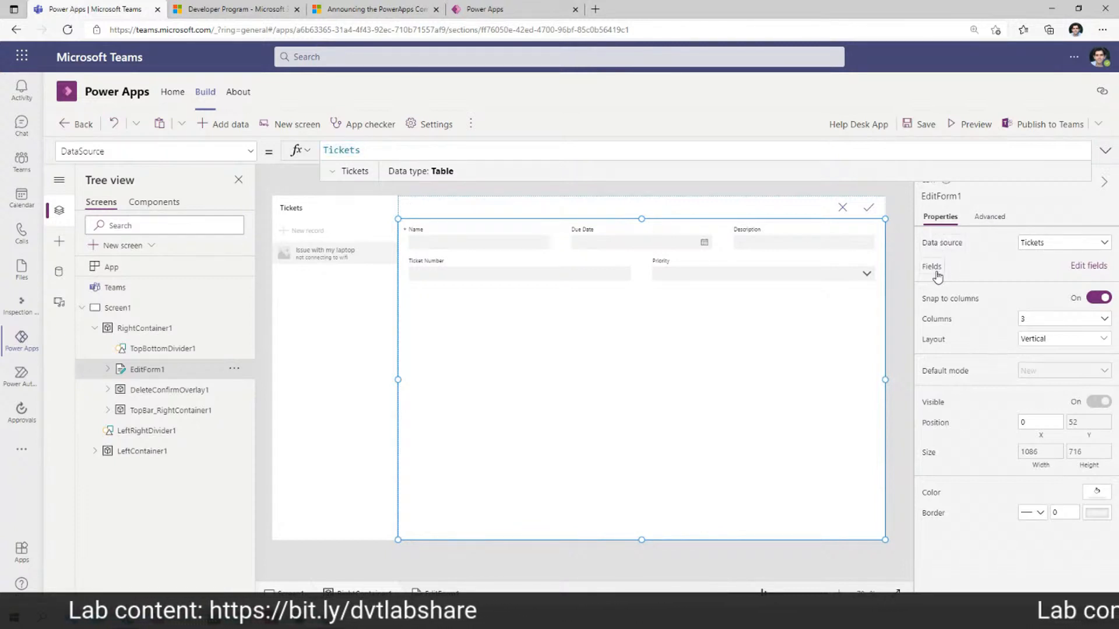
pyautogui.click(1083, 274)
pyautogui.click(1105, 151)
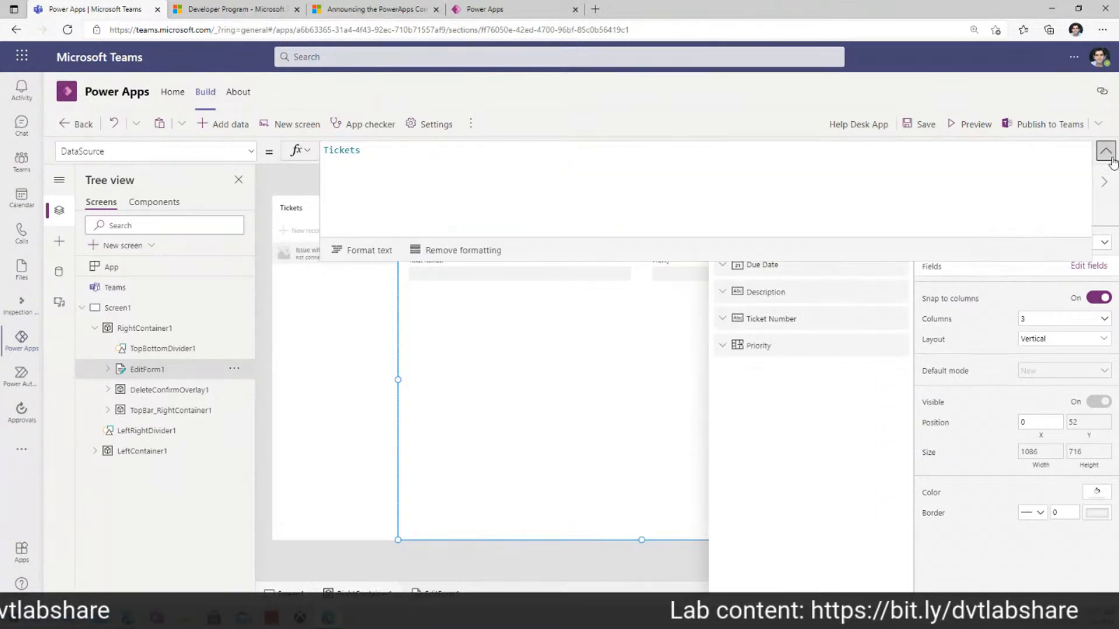
pyautogui.click(1105, 151)
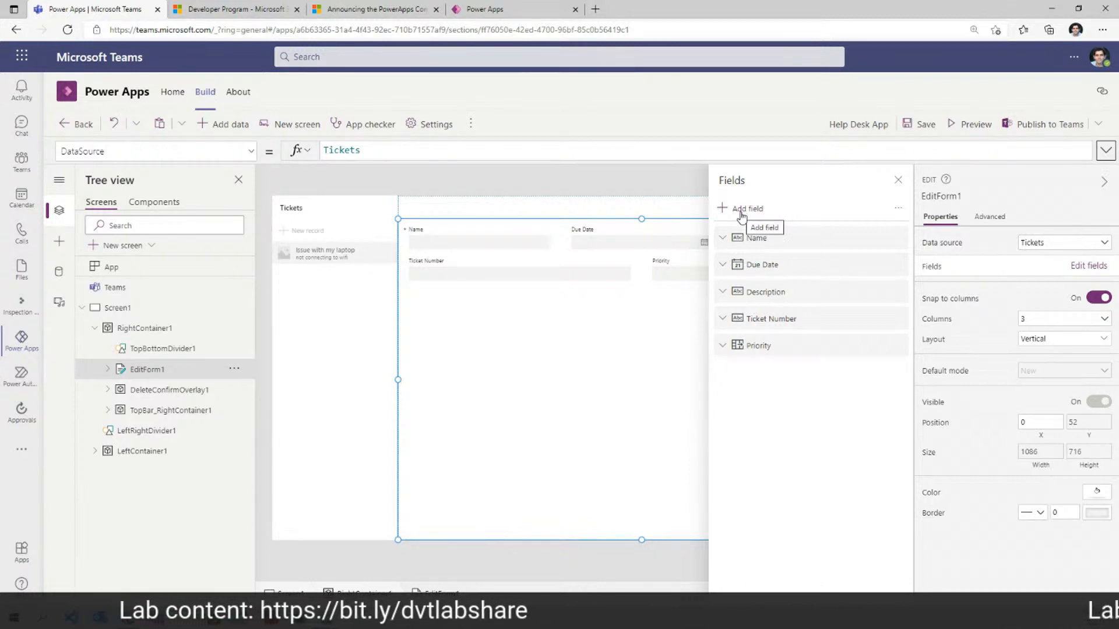
pyautogui.click(741, 211)
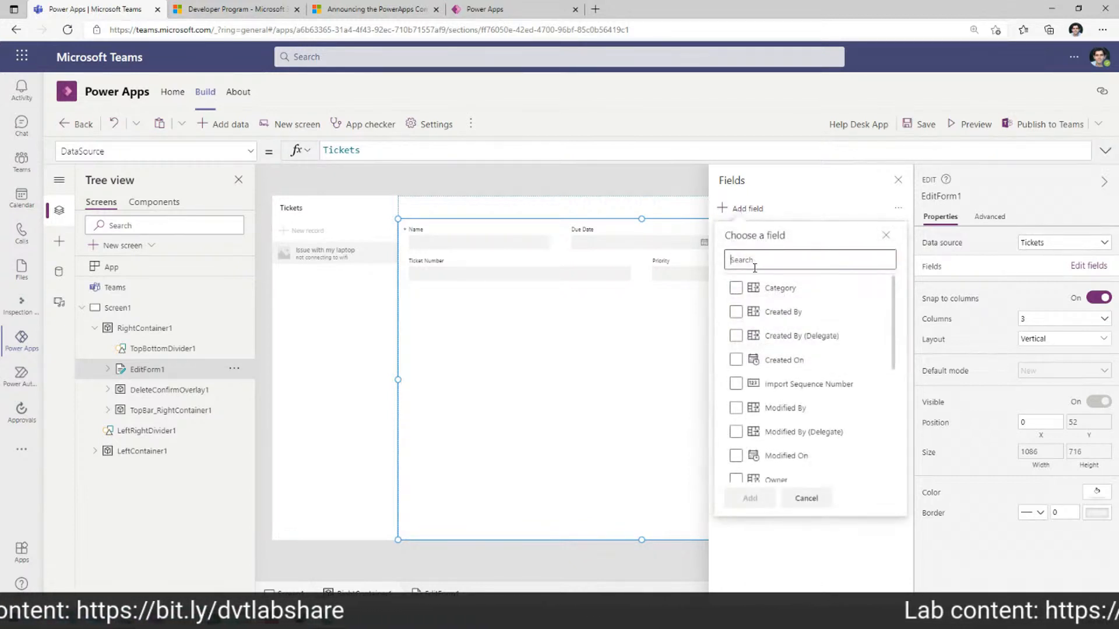
pyautogui.write('categ')
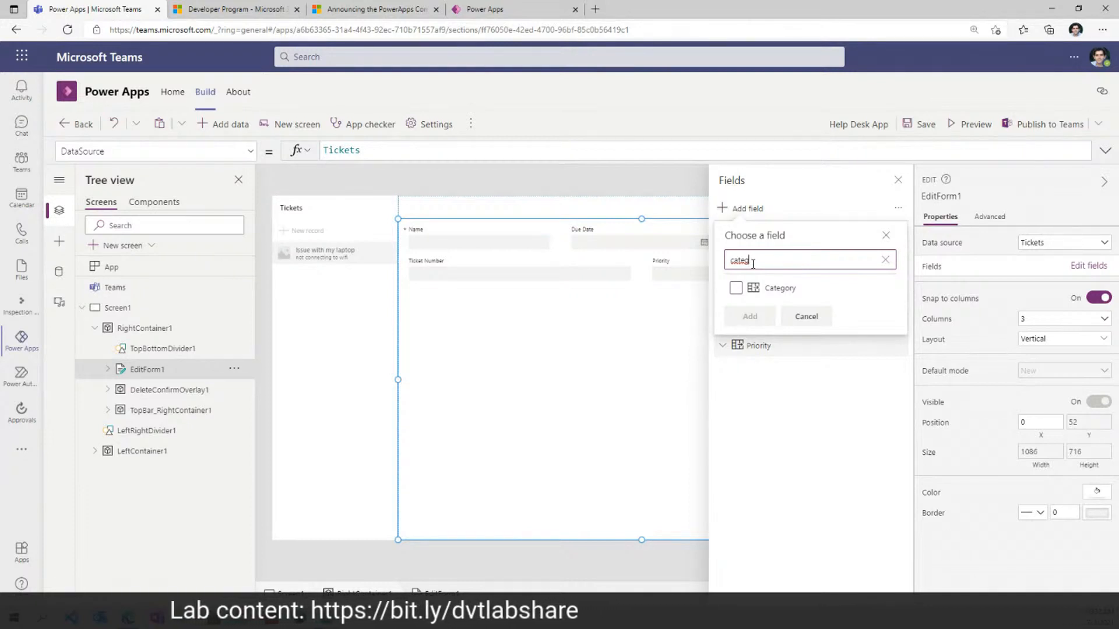
pyautogui.click(735, 288)
pyautogui.click(749, 317)
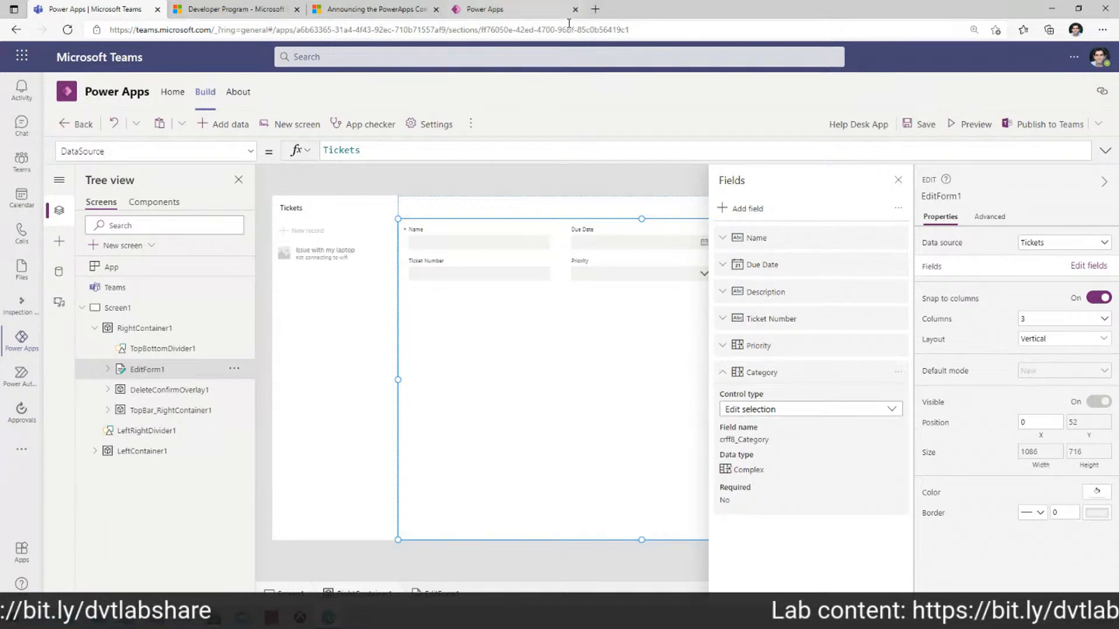
# Step: Preview the app and check the choices offered by the new ticket form's Category field
pyautogui.click(970, 124)
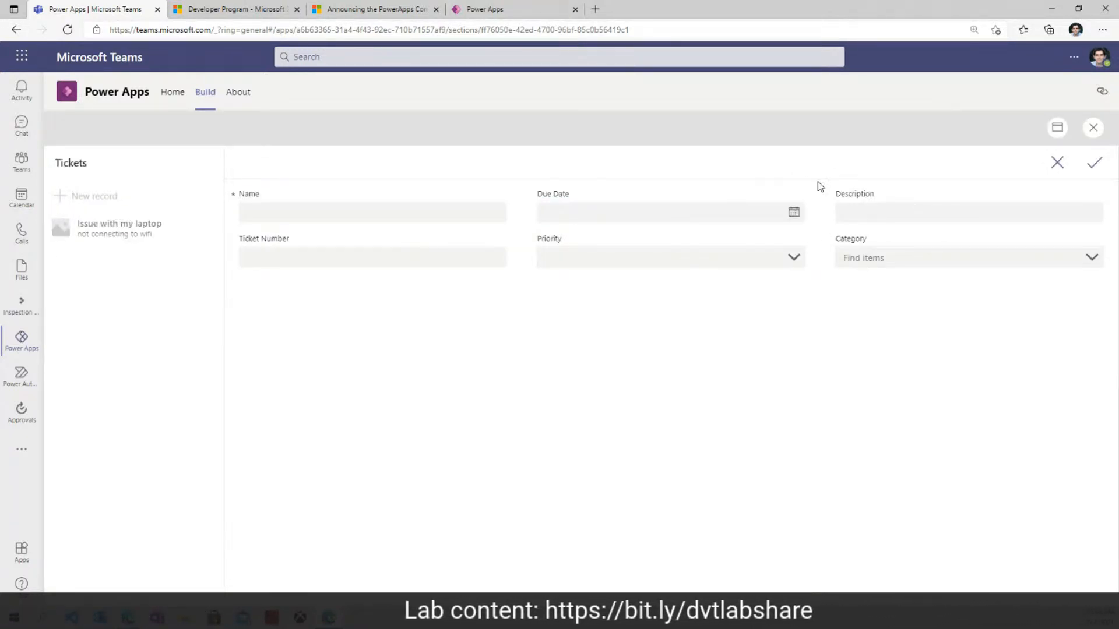
pyautogui.click(896, 257)
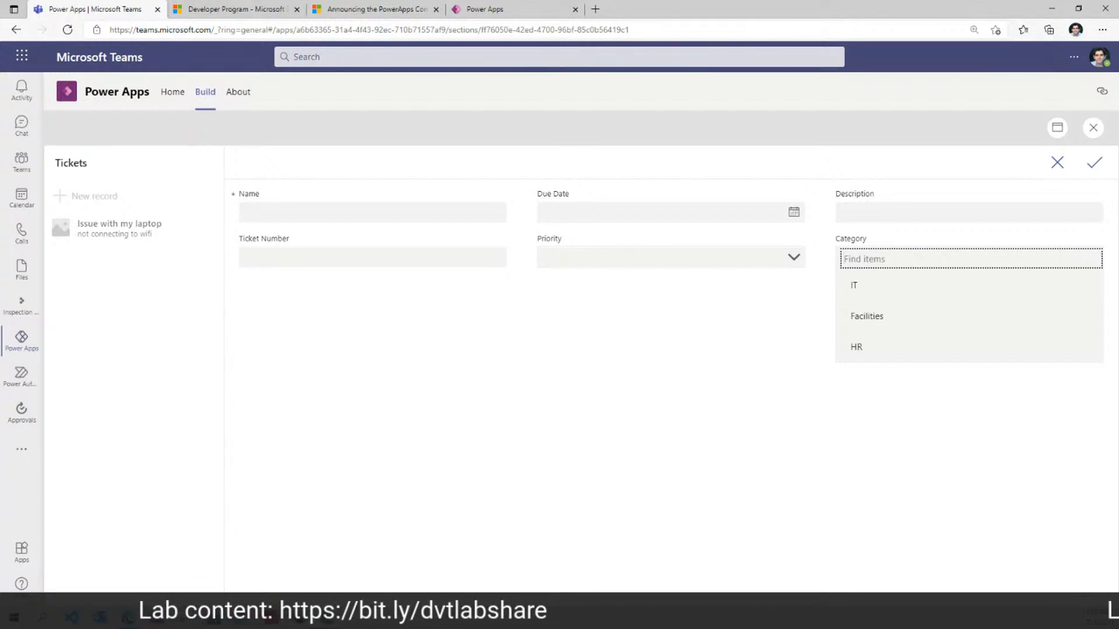
# Step: Check the new ticket form's Category, Priority and Due Date inputs without entering anything, and exit the preview
pyautogui.click(274, 252)
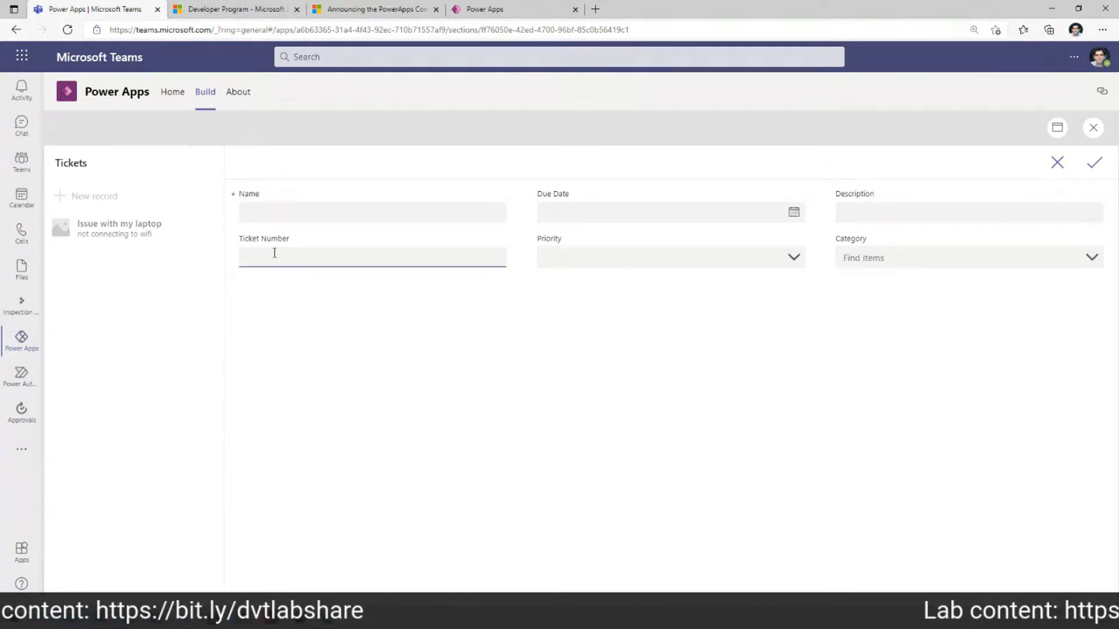
pyautogui.click(922, 257)
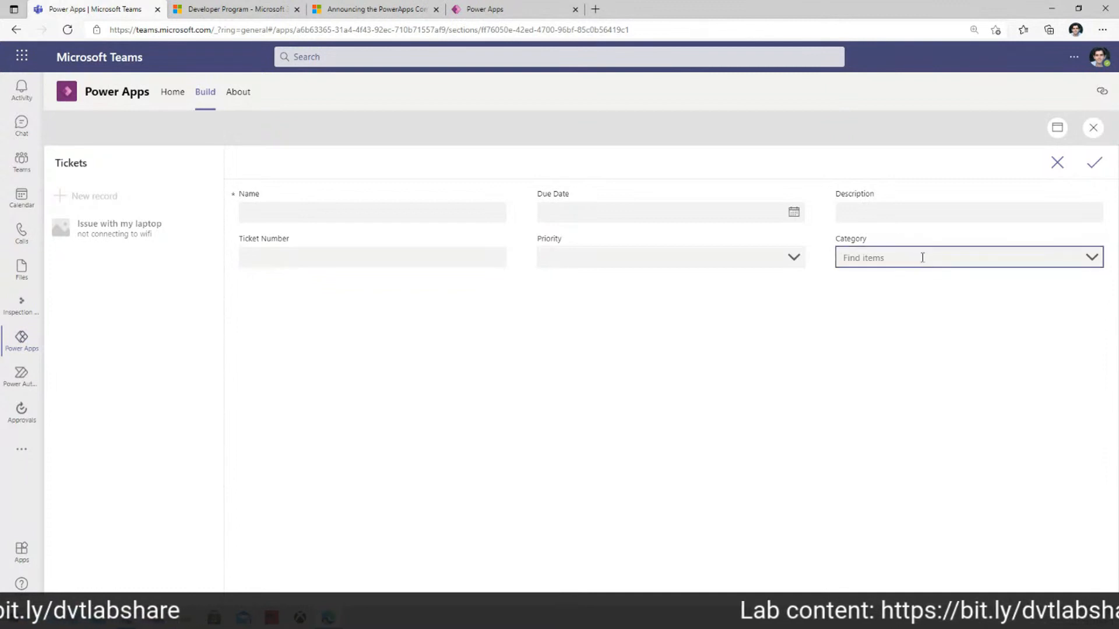
pyautogui.click(781, 257)
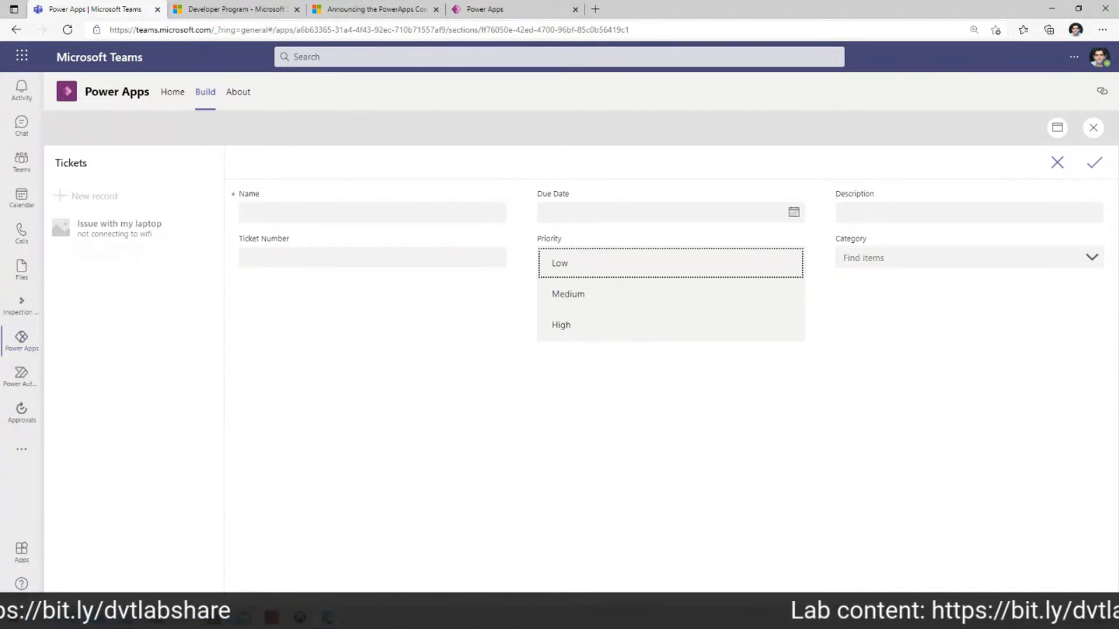
pyautogui.click(793, 213)
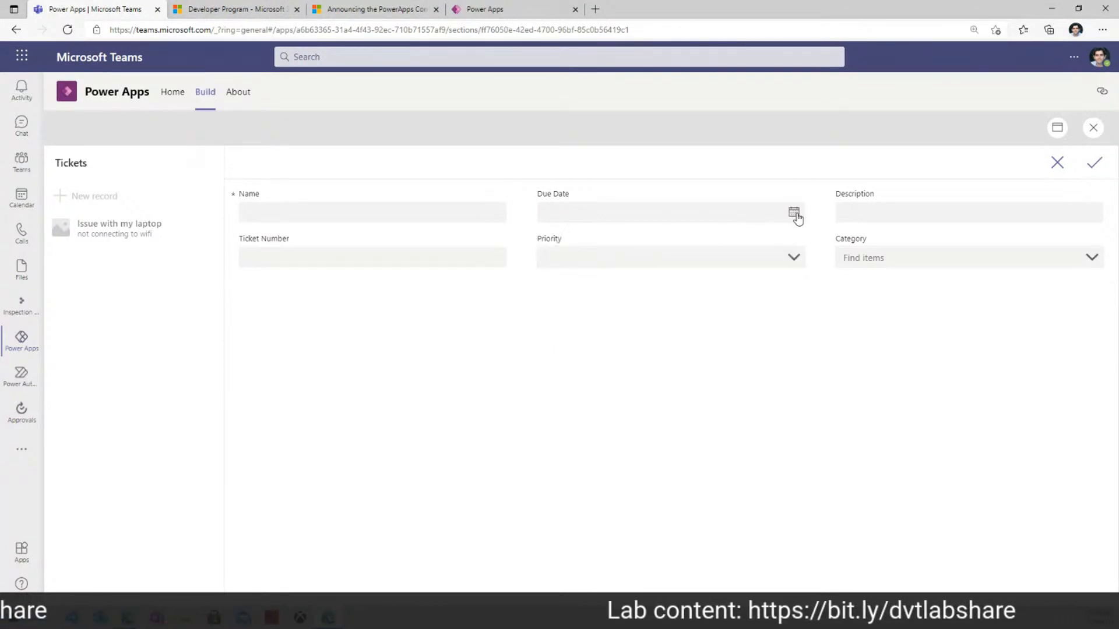
pyautogui.click(719, 444)
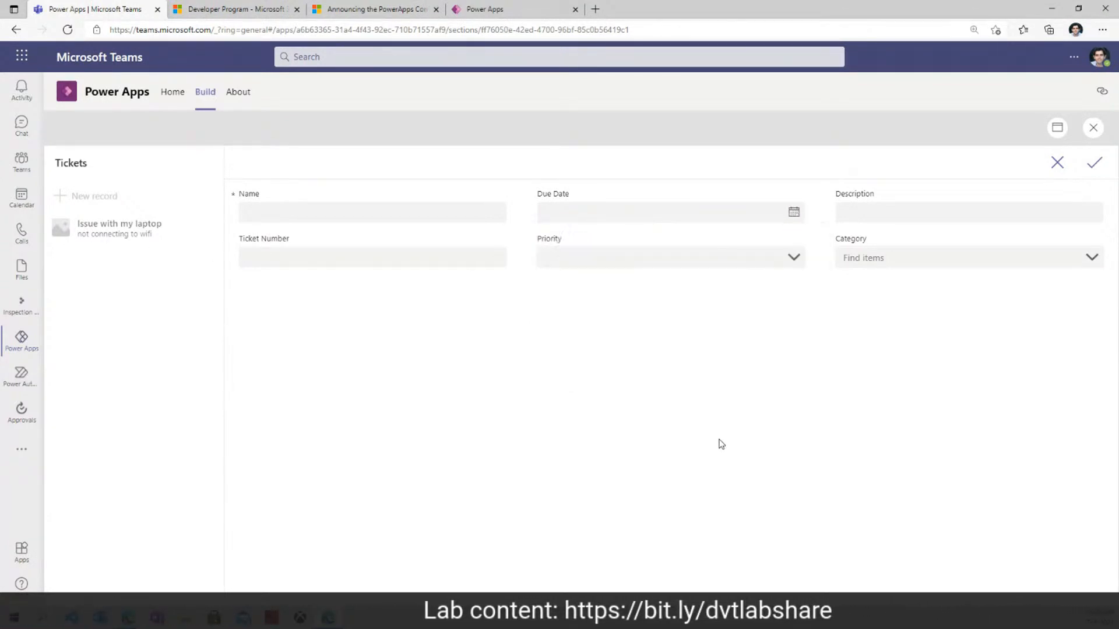
pyautogui.click(794, 213)
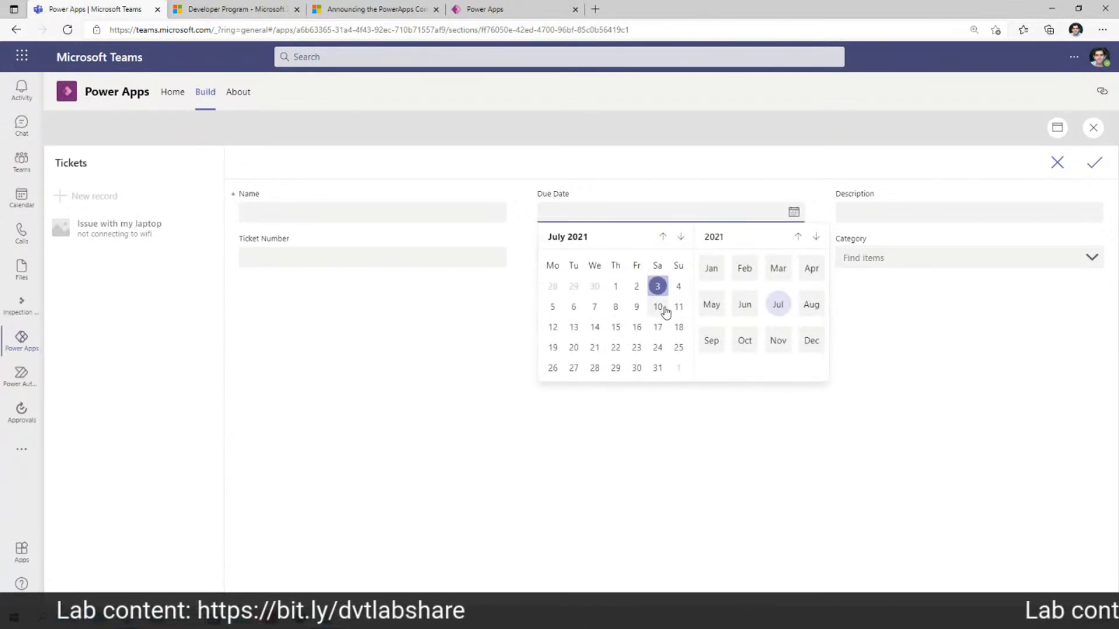
pyautogui.click(691, 432)
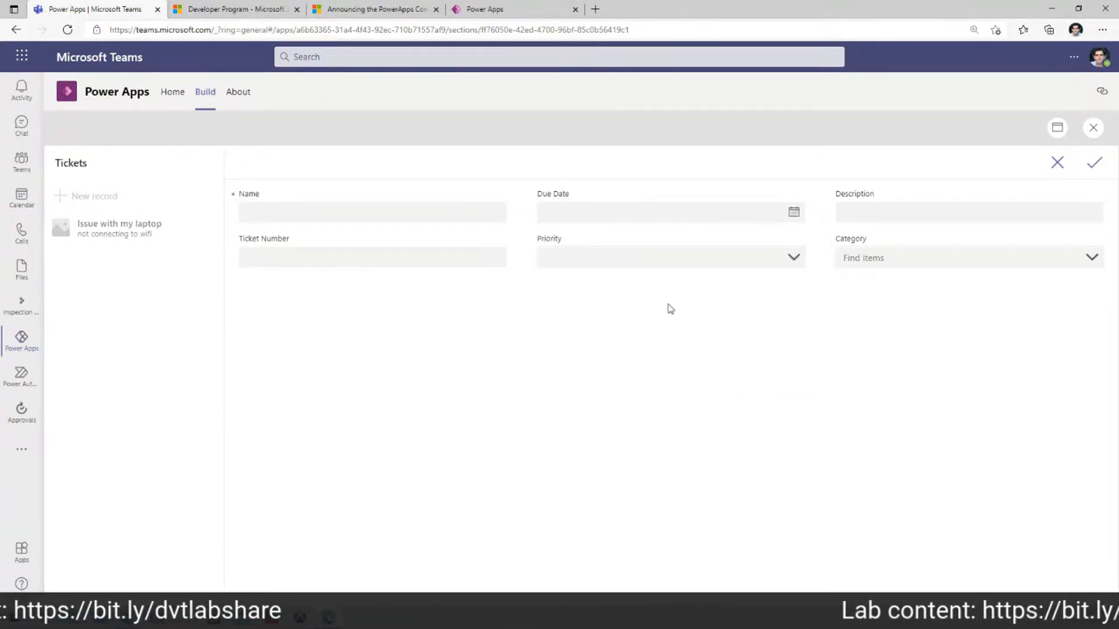
pyautogui.click(659, 258)
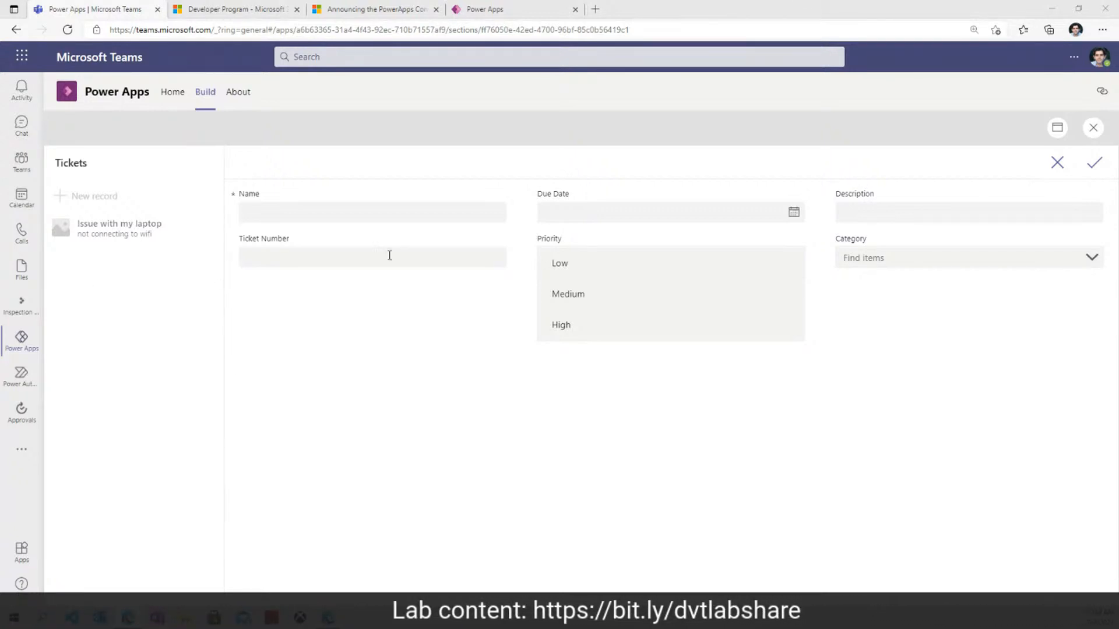
pyautogui.click(1093, 129)
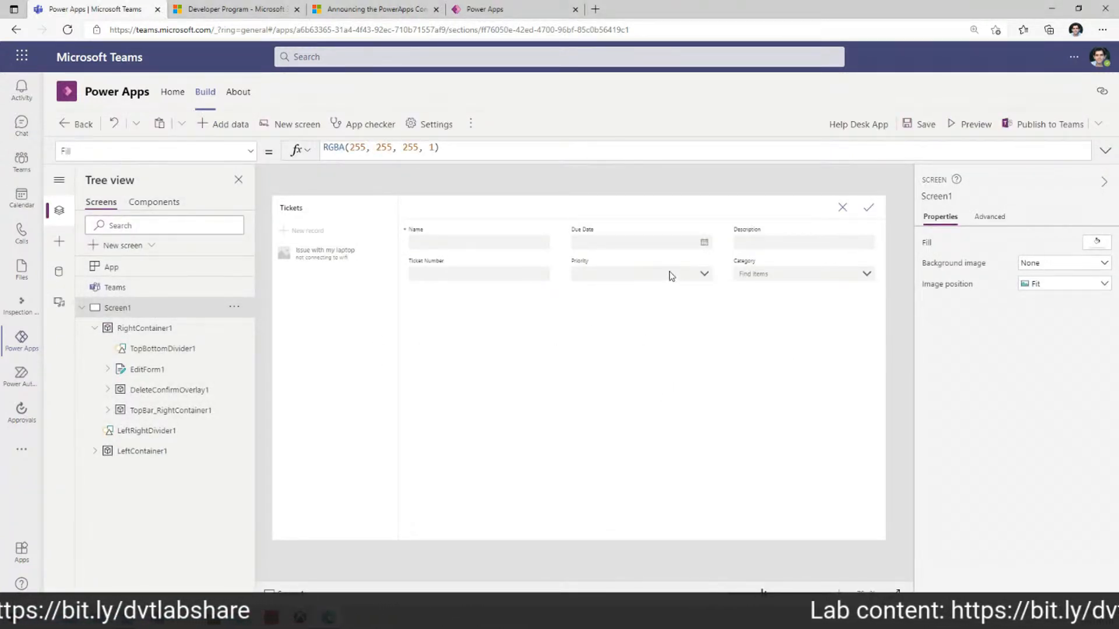
# Step: Find the Default property of the form's Due Date card and unlock the card for editing
pyautogui.click(634, 231)
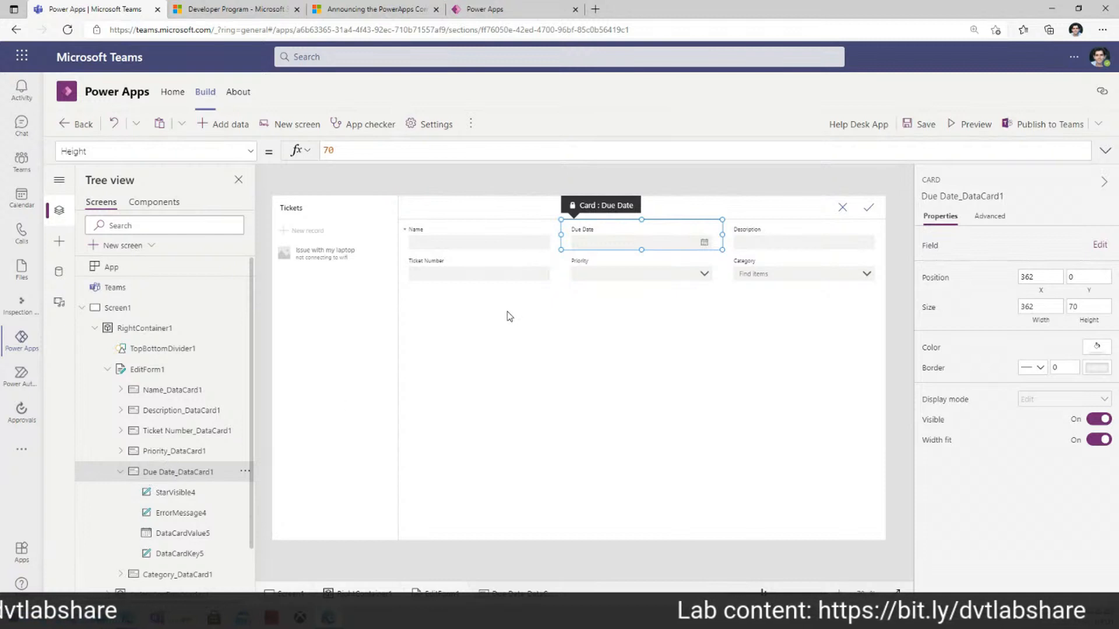
pyautogui.click(989, 216)
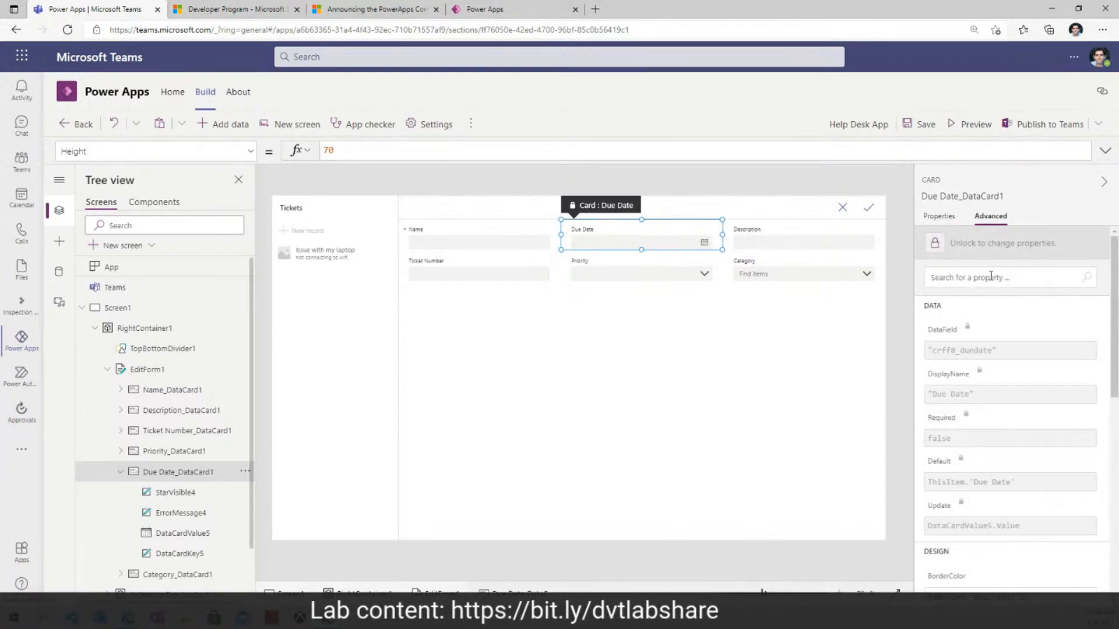
pyautogui.click(991, 276)
pyautogui.write('defa')
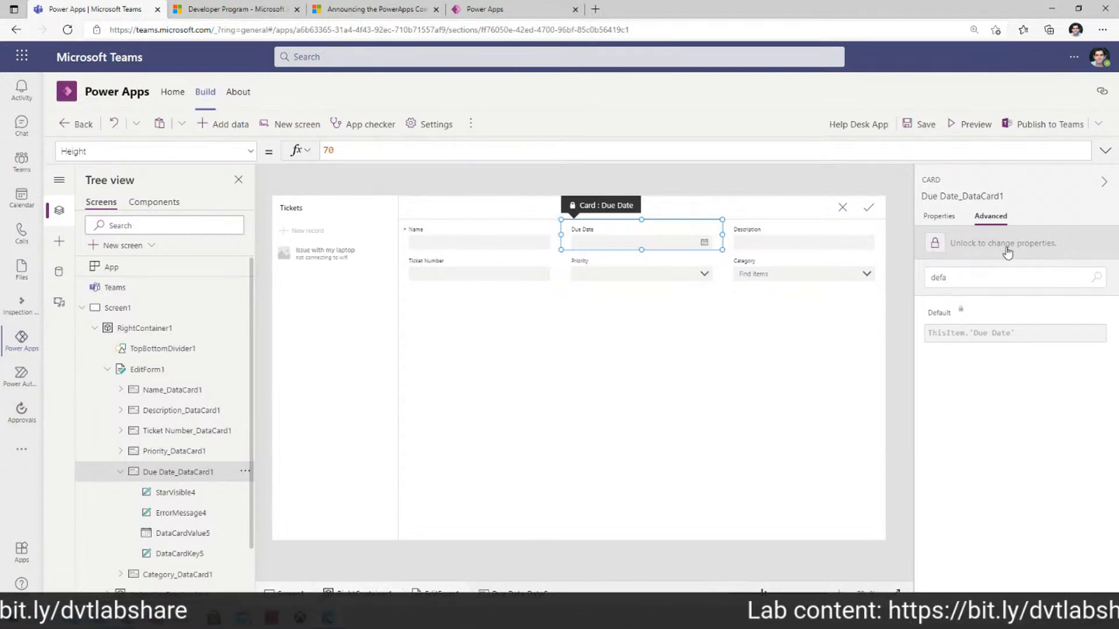
pyautogui.click(943, 257)
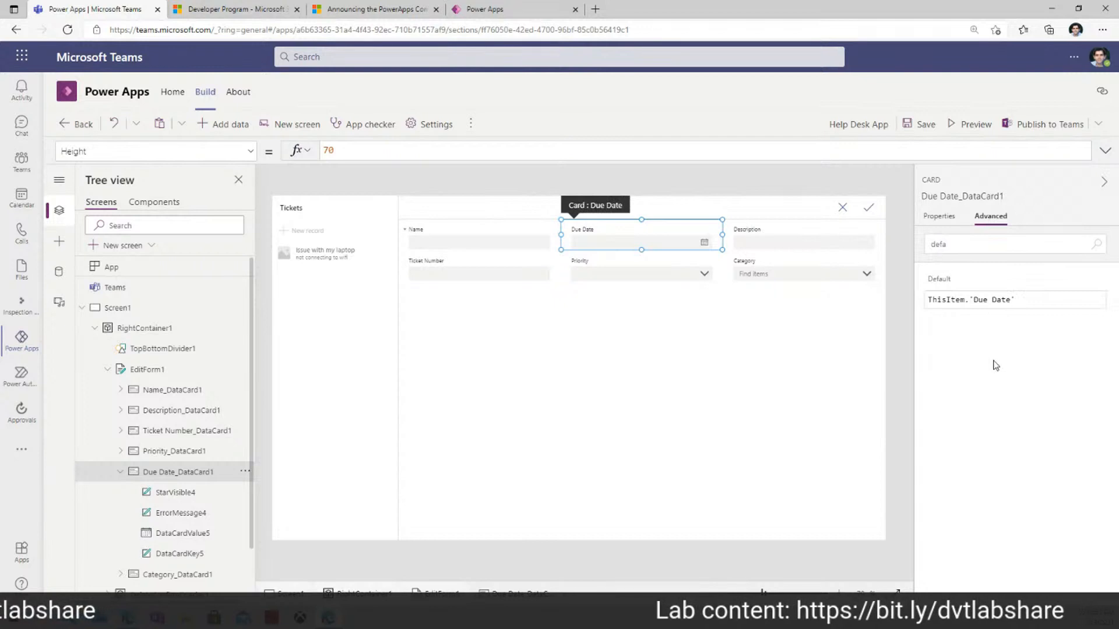
# Step: Set the card's Default to a formatted If/Switch formula giving Today() plus 14 (Low), 7 (Medium) or 3 days (High) for new tickets or changed priorities
pyautogui.click(939, 286)
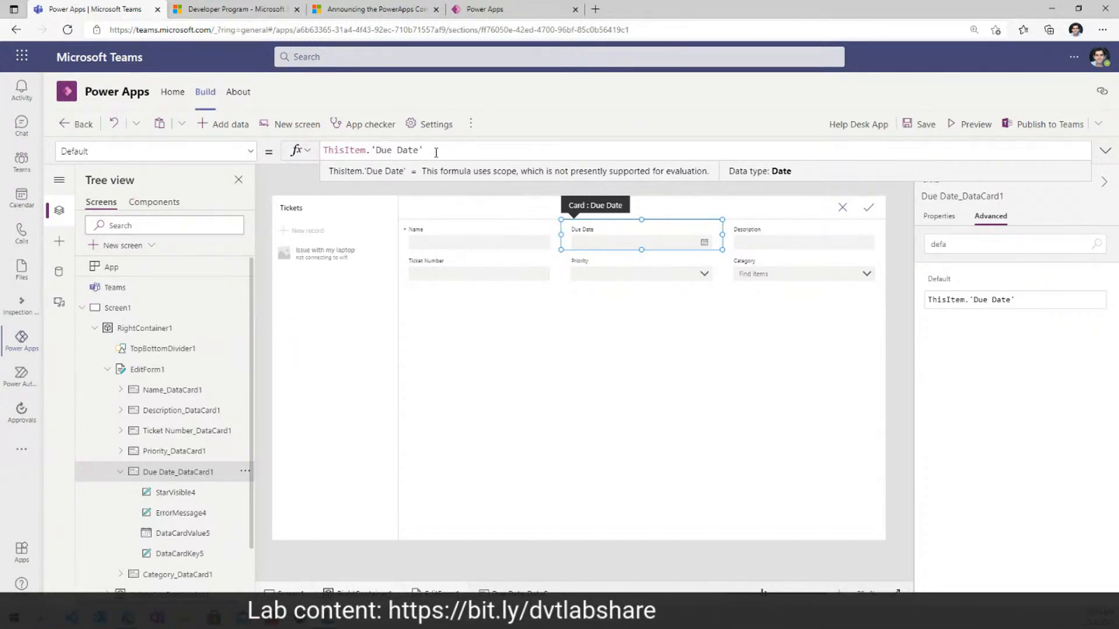
pyautogui.click(1105, 153)
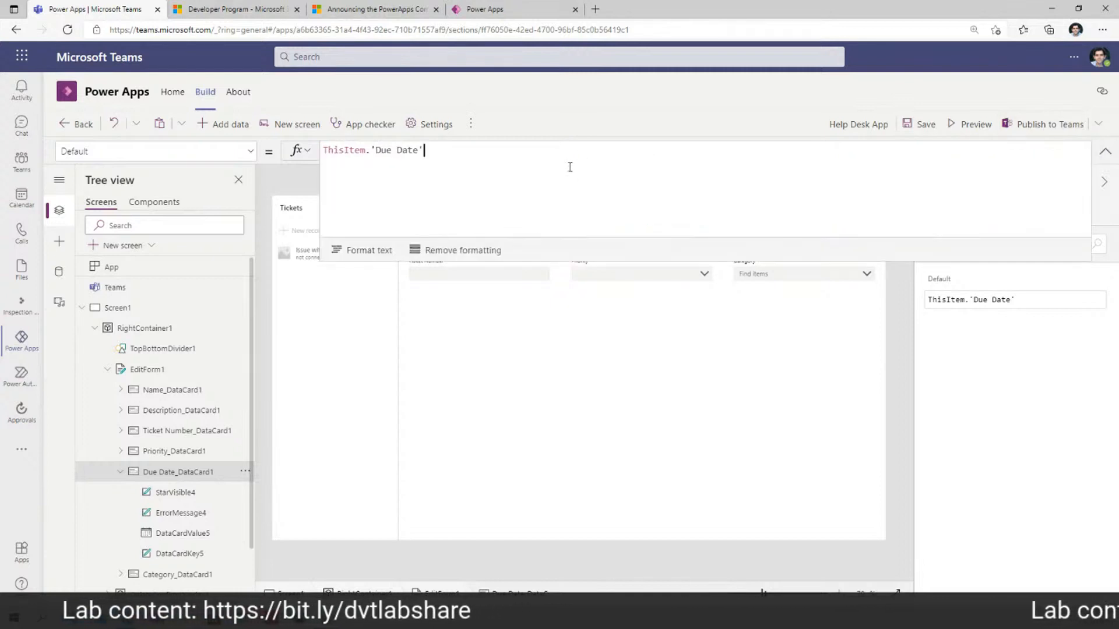
pyautogui.hotkey('ctrl', 'a')
pyautogui.write("If( EditForm1.Mode = FormMode.New || ThisItem.Priority <> DataCardValue4.Selected.Value, Switch( DataCardValue4.Selected.Value, 'Priority (Tickets)'.Low, DateAdd( Today(), 14 ), 'Priority (Tickets)'.Medium, DateAdd( Today(), 7 ), 'Priority (Tickets)'.High, DateAdd( Today(), 3 ), ThisItem.'Due Date' ), ThisItem.'Due Date' )")
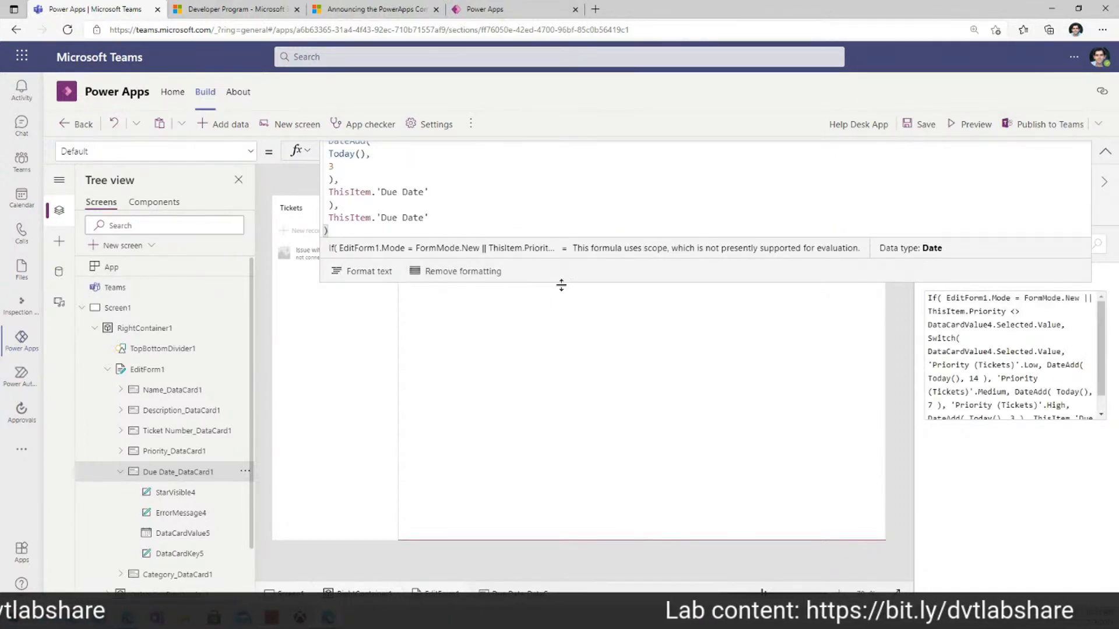
pyautogui.moveTo(562, 285); pyautogui.dragTo(569, 559)
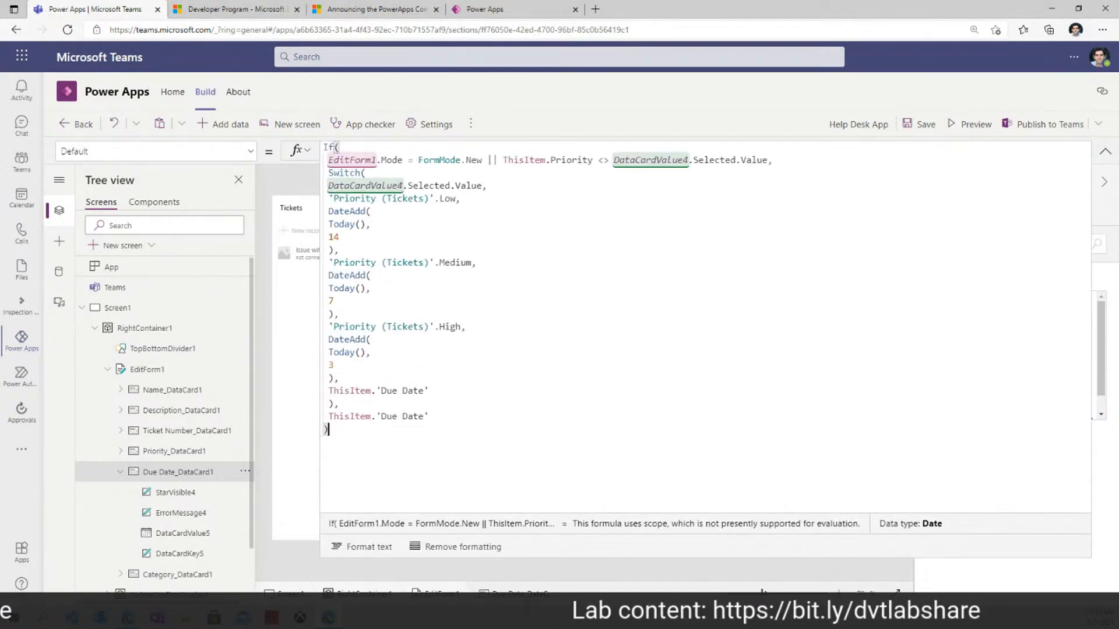
pyautogui.click(364, 547)
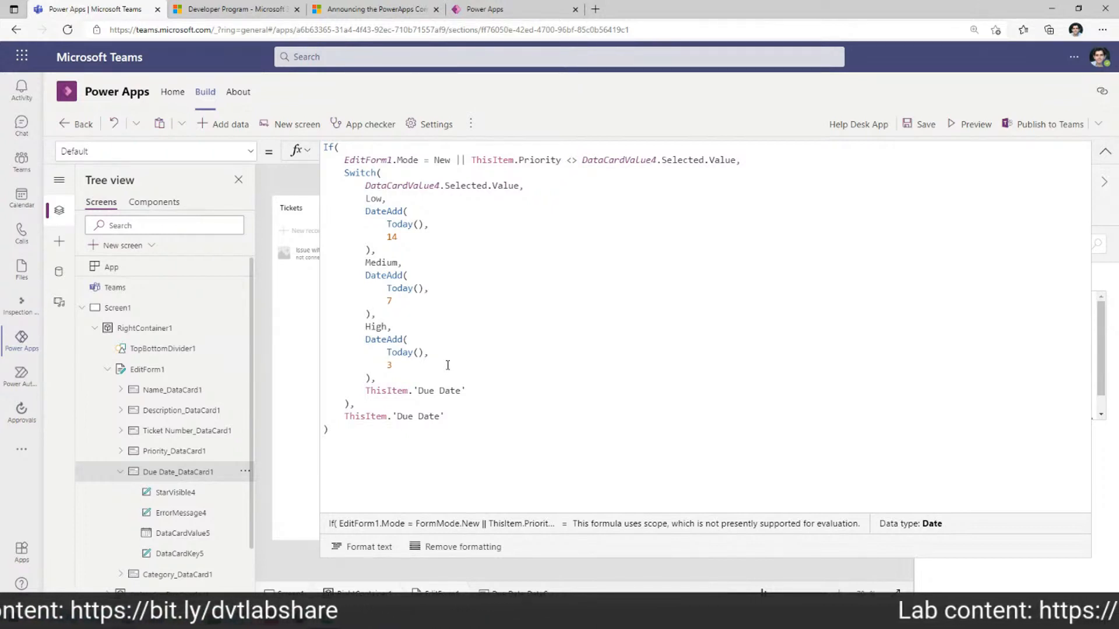
# Step: Examine the formula's Switch call, its DataCardValue4.Selected.Value argument and the Low priority's DateAdd result
pyautogui.click(362, 181)
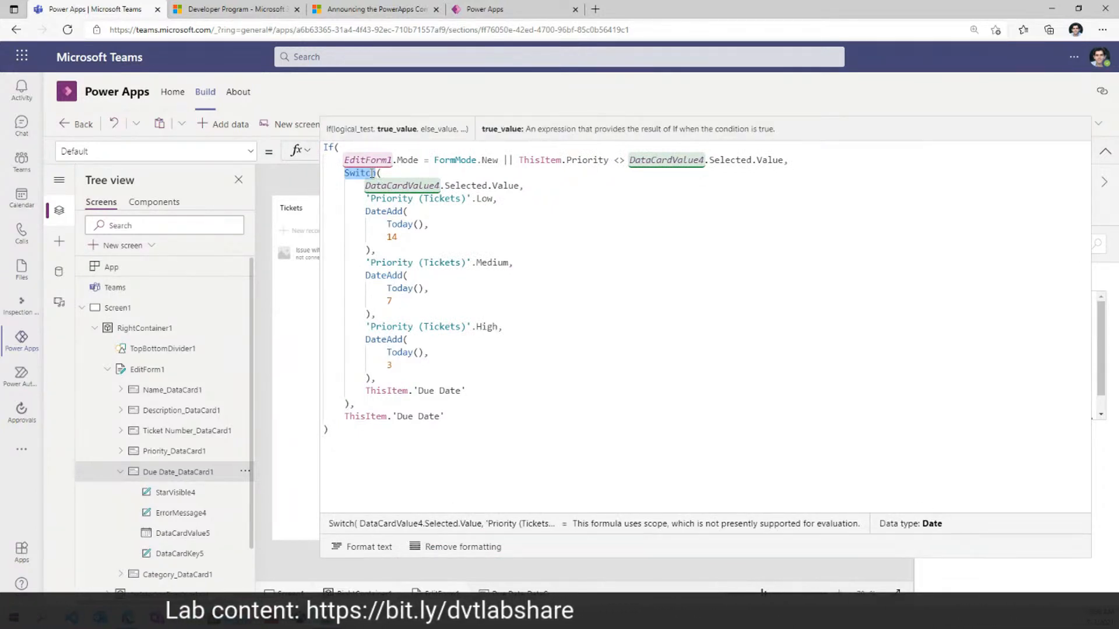
pyautogui.moveTo(364, 185); pyautogui.dragTo(506, 190)
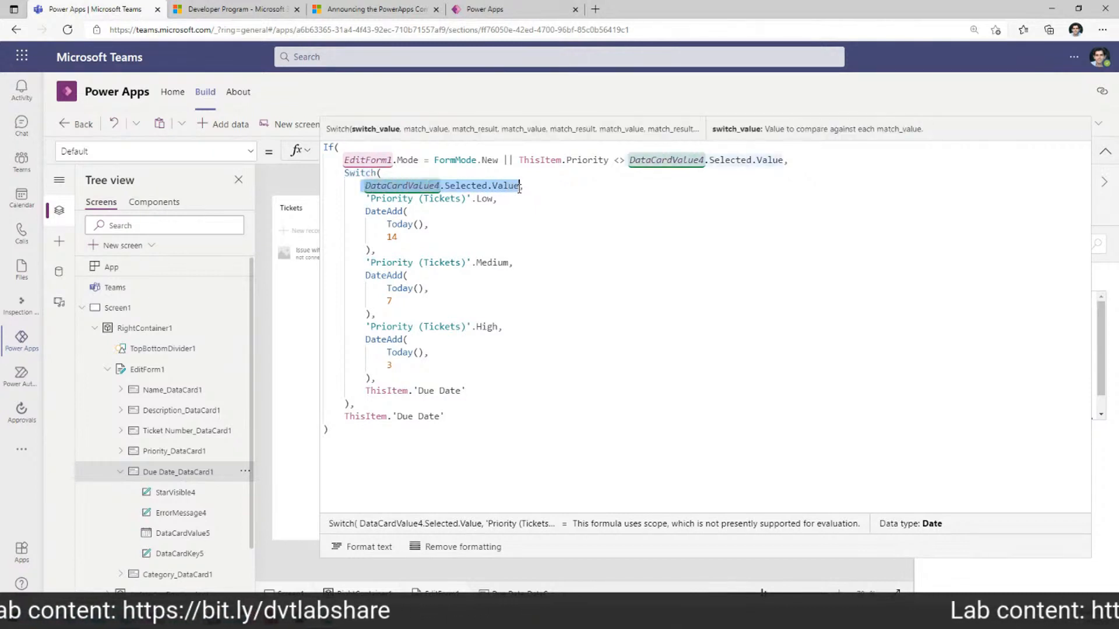
pyautogui.moveTo(355, 199); pyautogui.dragTo(495, 199)
pyautogui.moveTo(349, 211); pyautogui.dragTo(370, 249)
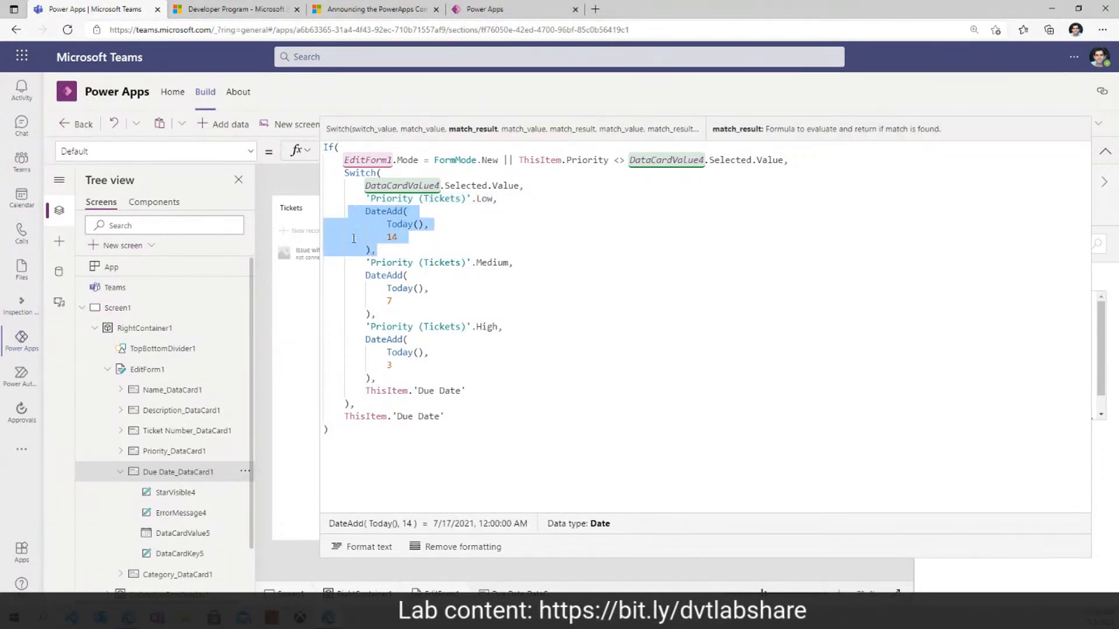
pyautogui.doubleClick(361, 172)
pyautogui.doubleClick(389, 187)
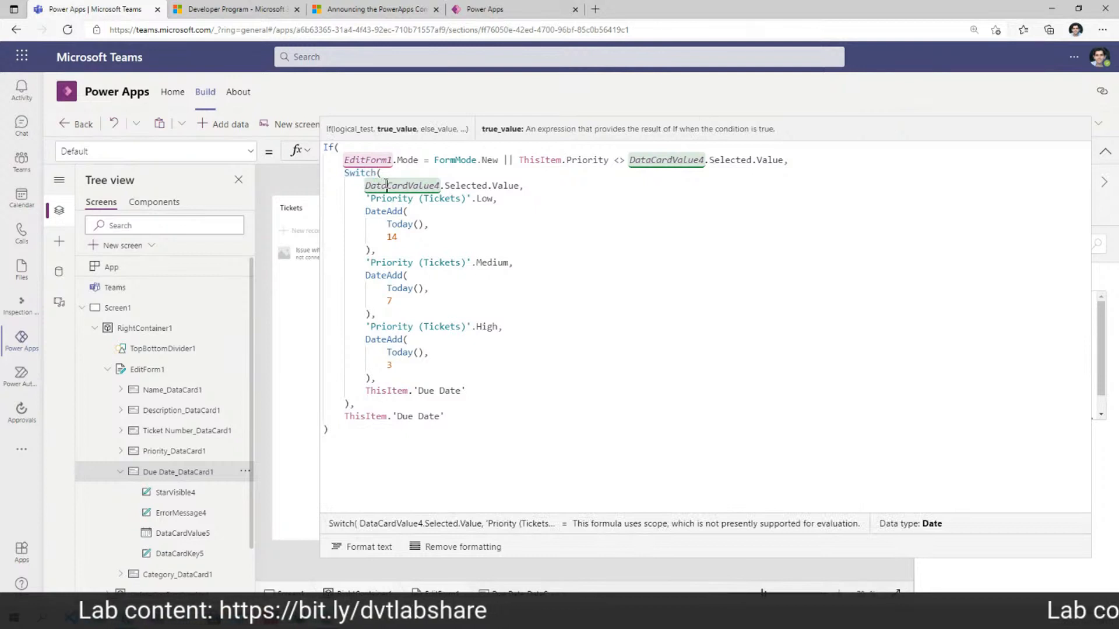
pyautogui.doubleClick(468, 185)
pyautogui.click(514, 185)
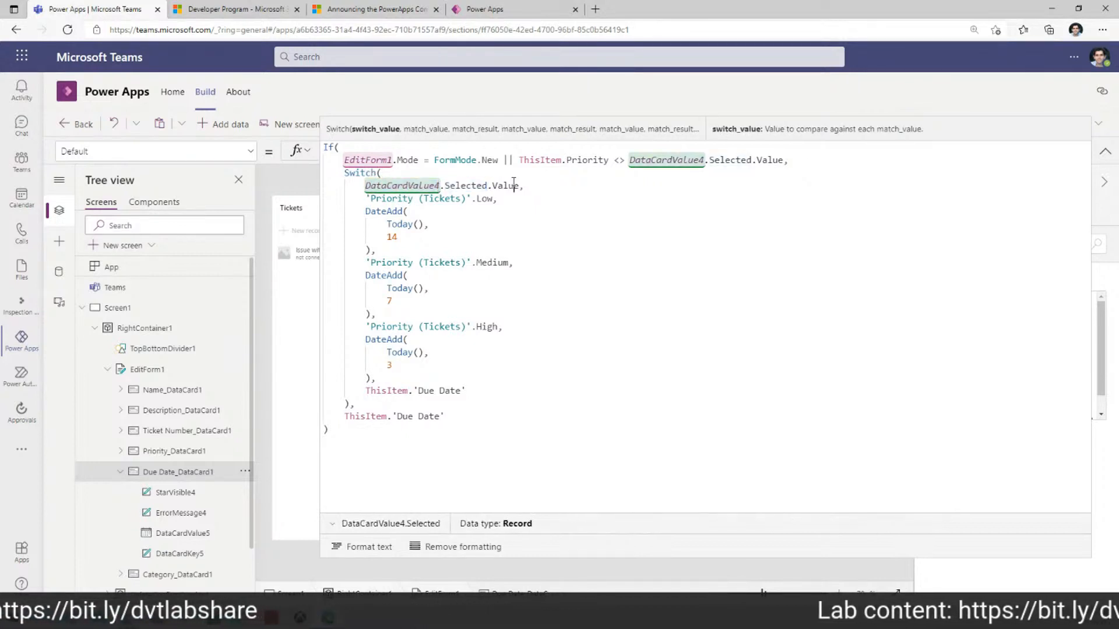
pyautogui.doubleClick(514, 186)
pyautogui.doubleClick(426, 186)
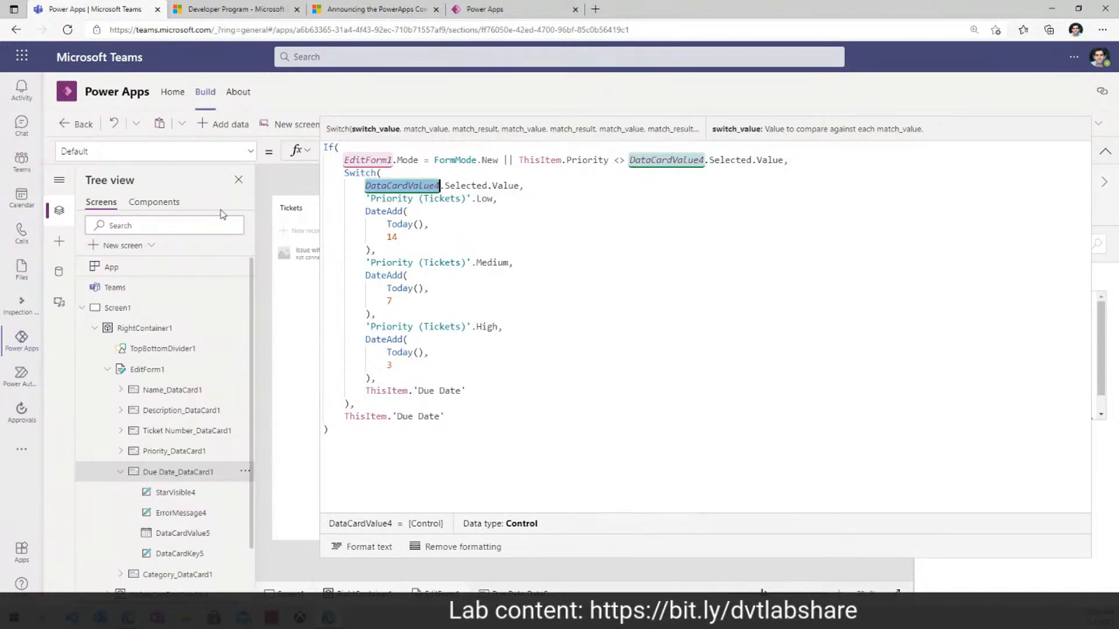
# Step: Search the screen's controls for datacardvalue4, select it to see which field it belongs to, and clear the search
pyautogui.click(157, 225)
pyautogui.write('datacard')
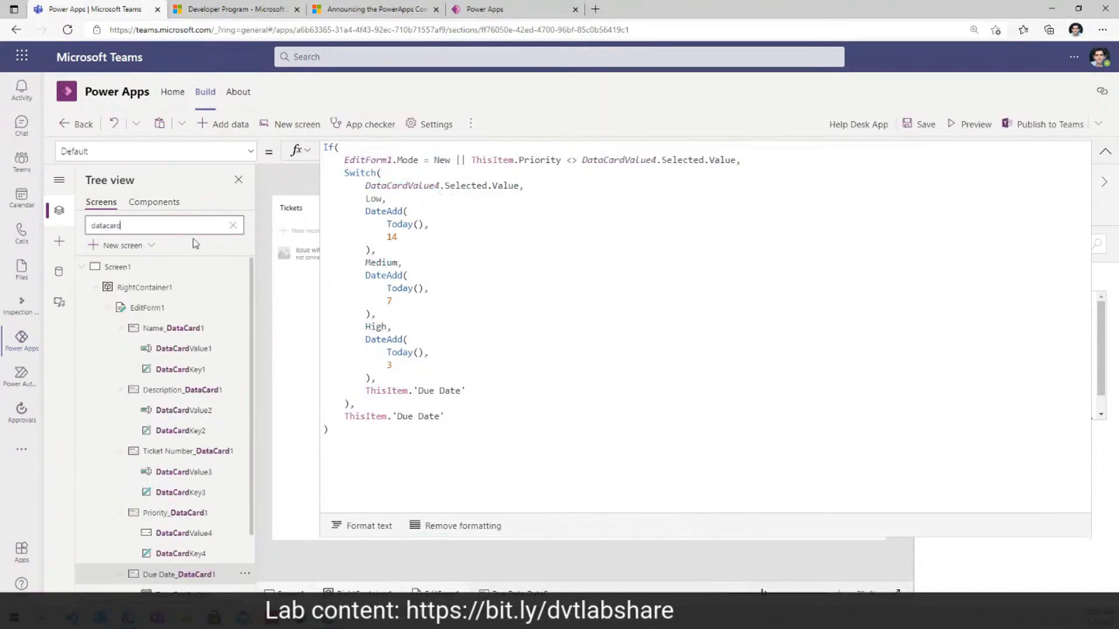
pyautogui.write('value4')
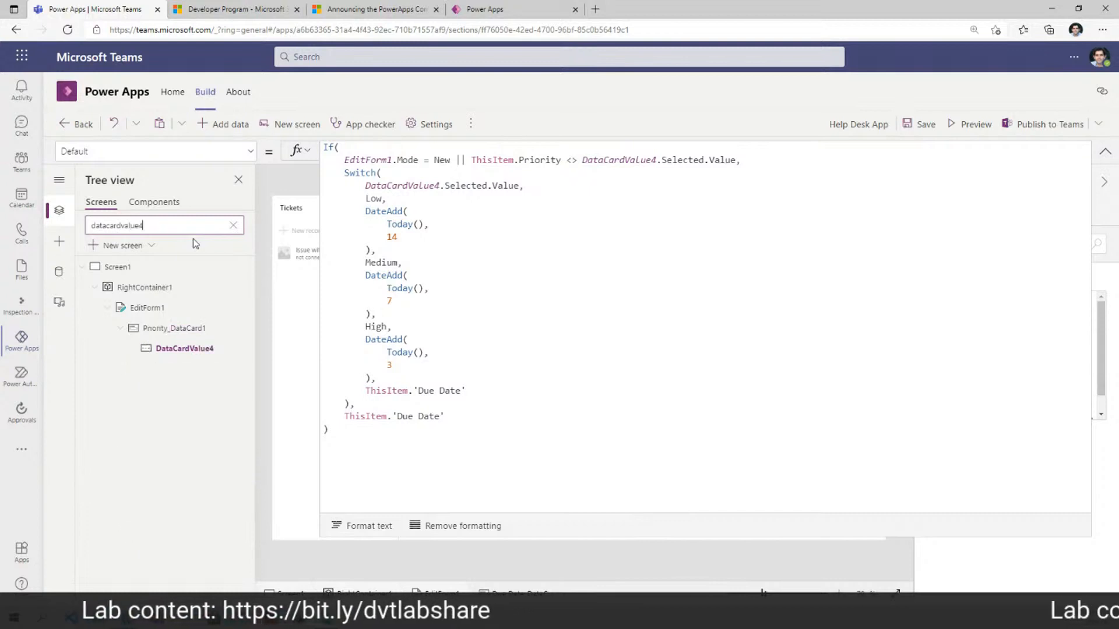
pyautogui.click(1105, 151)
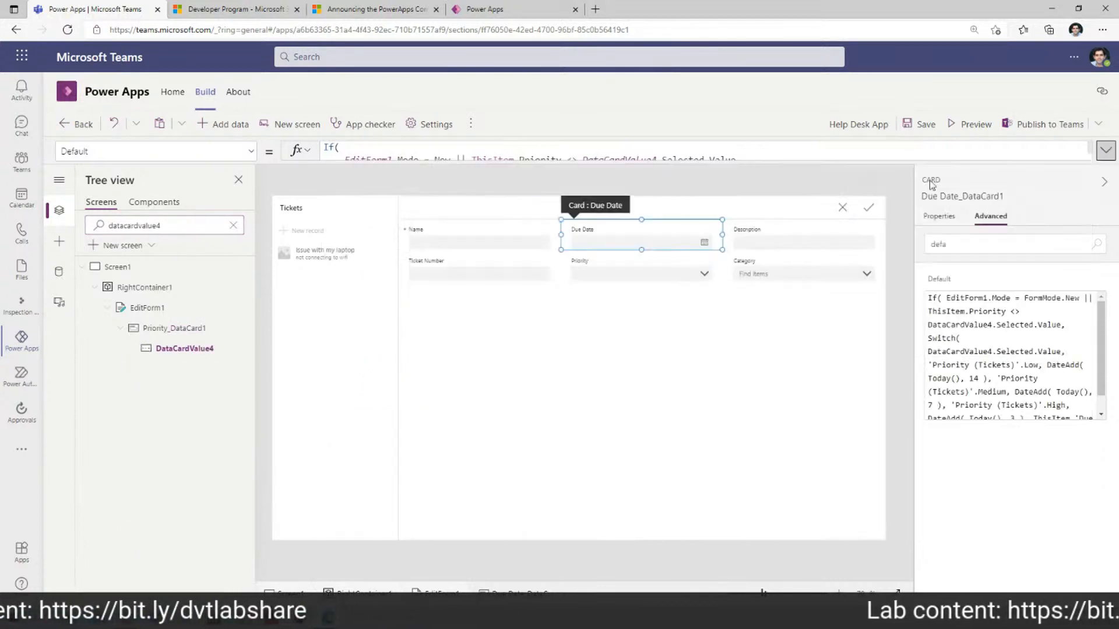
pyautogui.click(186, 349)
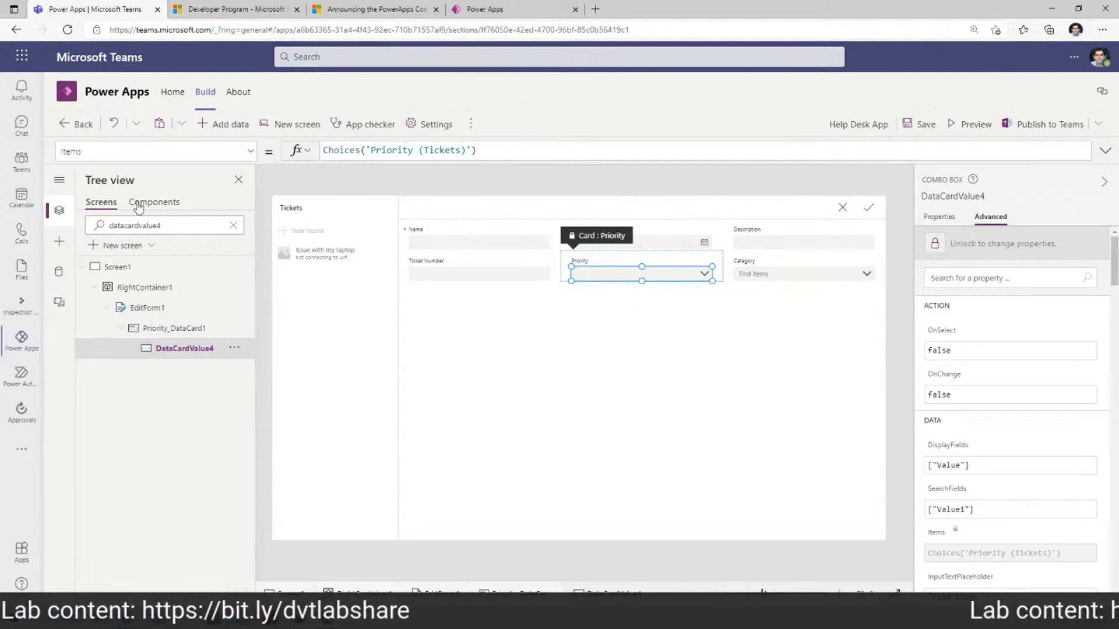
pyautogui.click(233, 225)
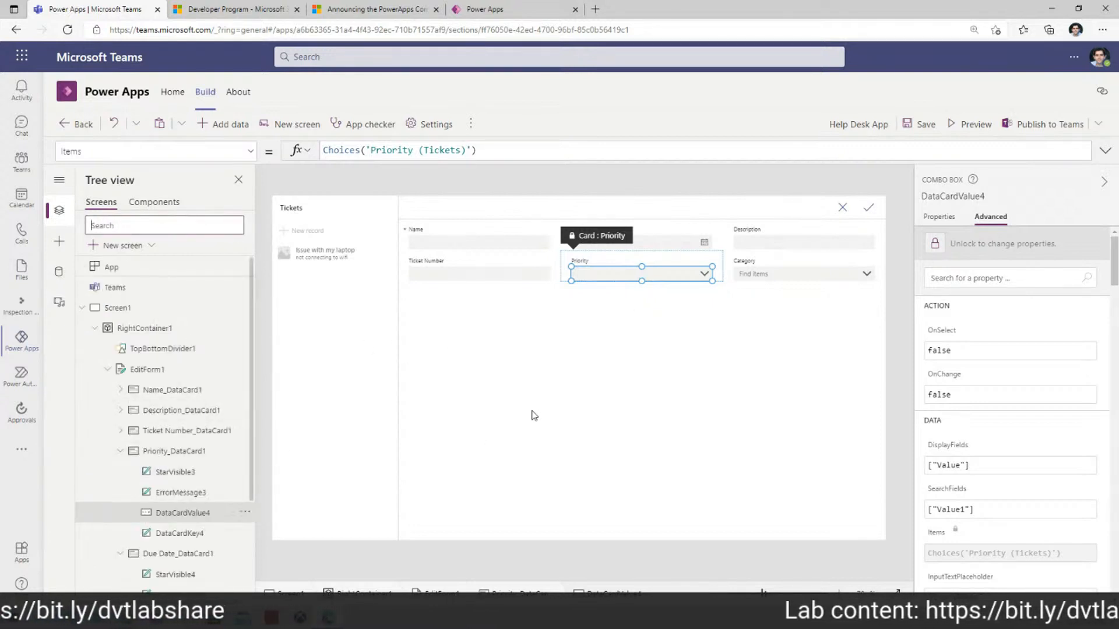
pyautogui.click(599, 324)
# Step: Examine the Due Date card's Default formula: the Switch value, the Low, Medium and High matches, and the DateAdd, Today() and 14 arguments
pyautogui.click(600, 235)
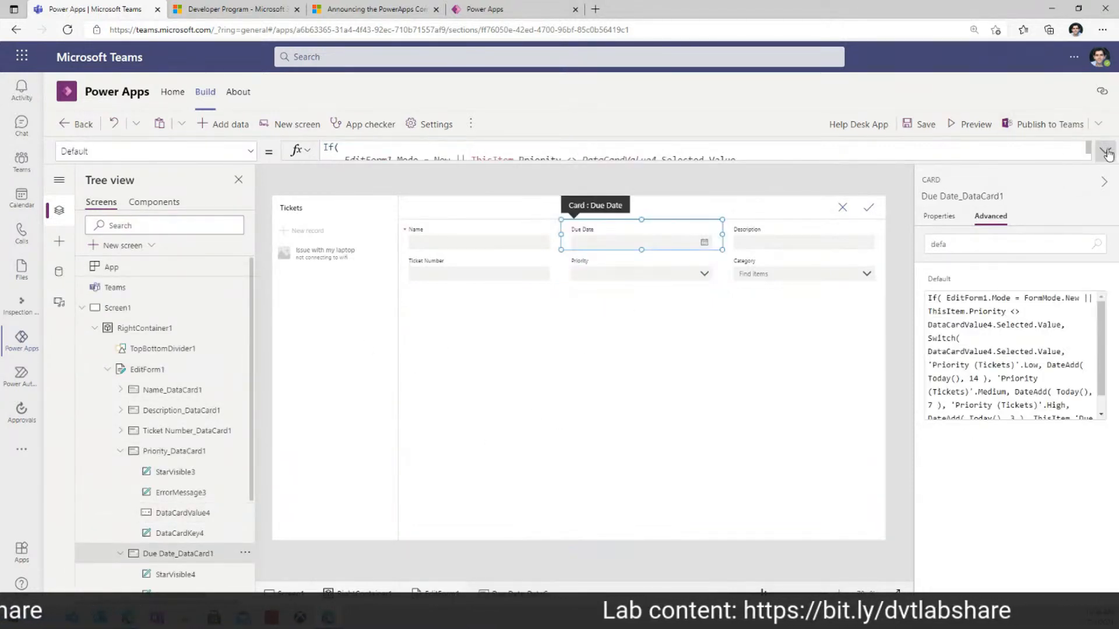
pyautogui.click(1105, 151)
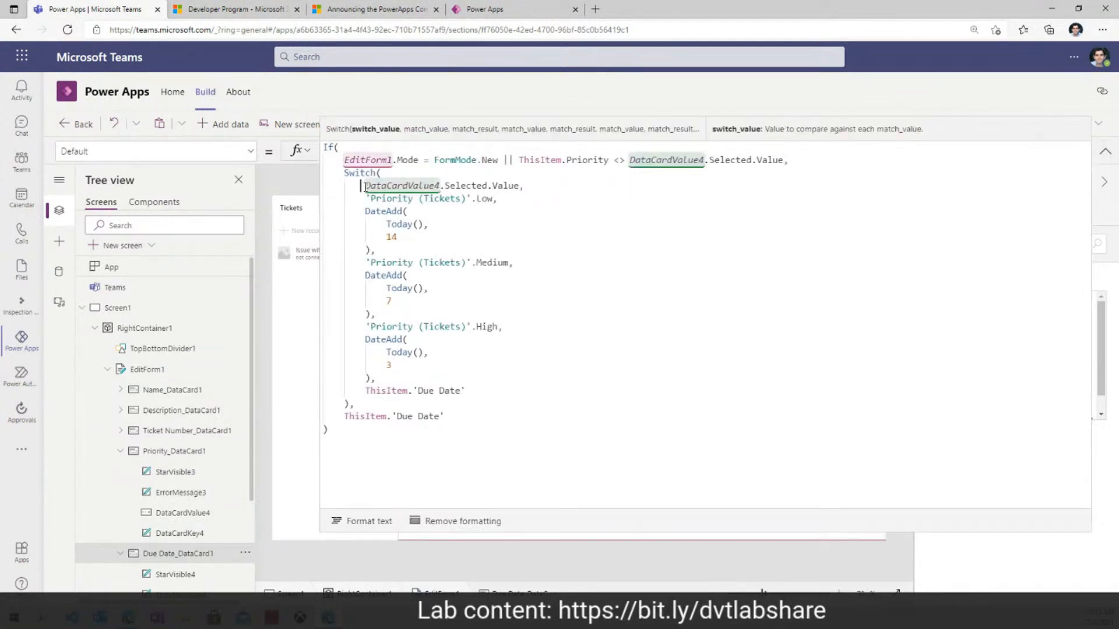
pyautogui.moveTo(363, 185); pyautogui.dragTo(523, 186)
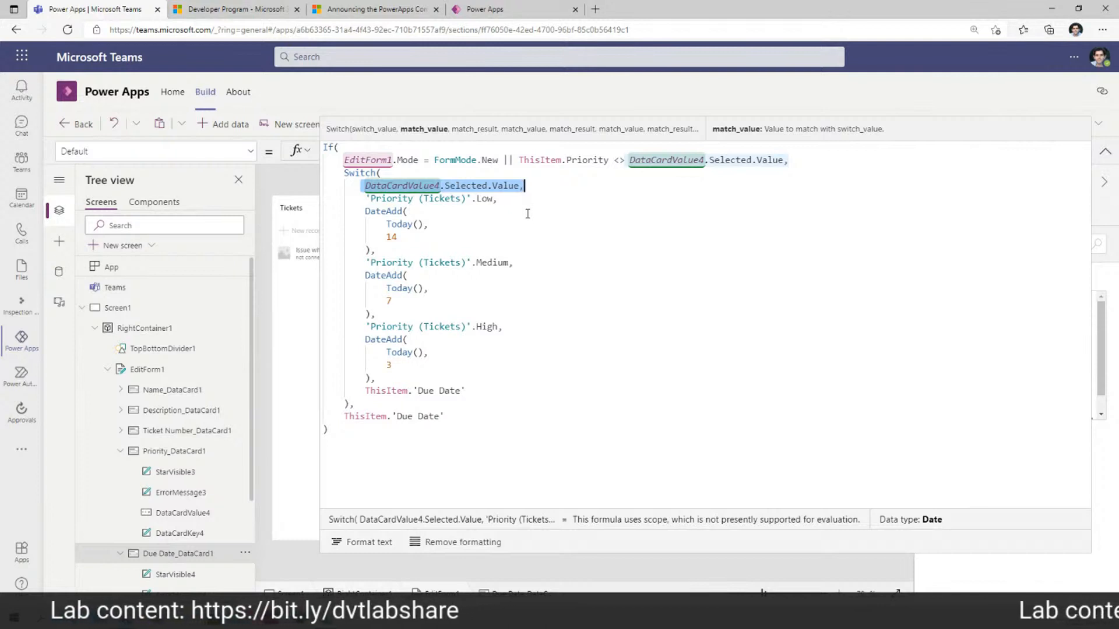
pyautogui.moveTo(362, 198); pyautogui.dragTo(494, 199)
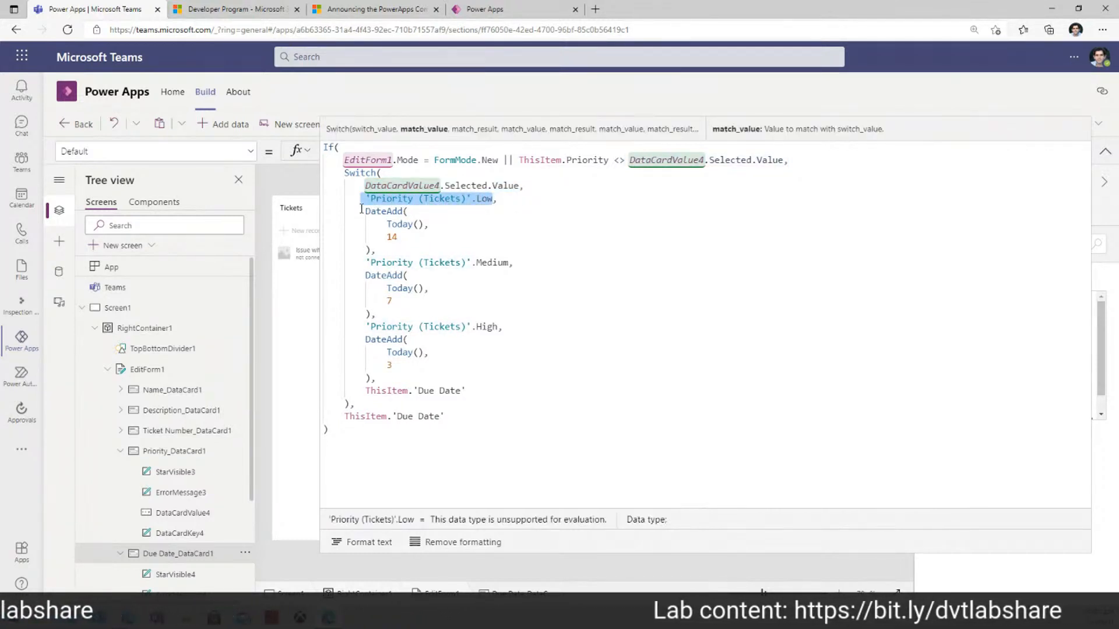
pyautogui.moveTo(353, 211); pyautogui.dragTo(372, 249)
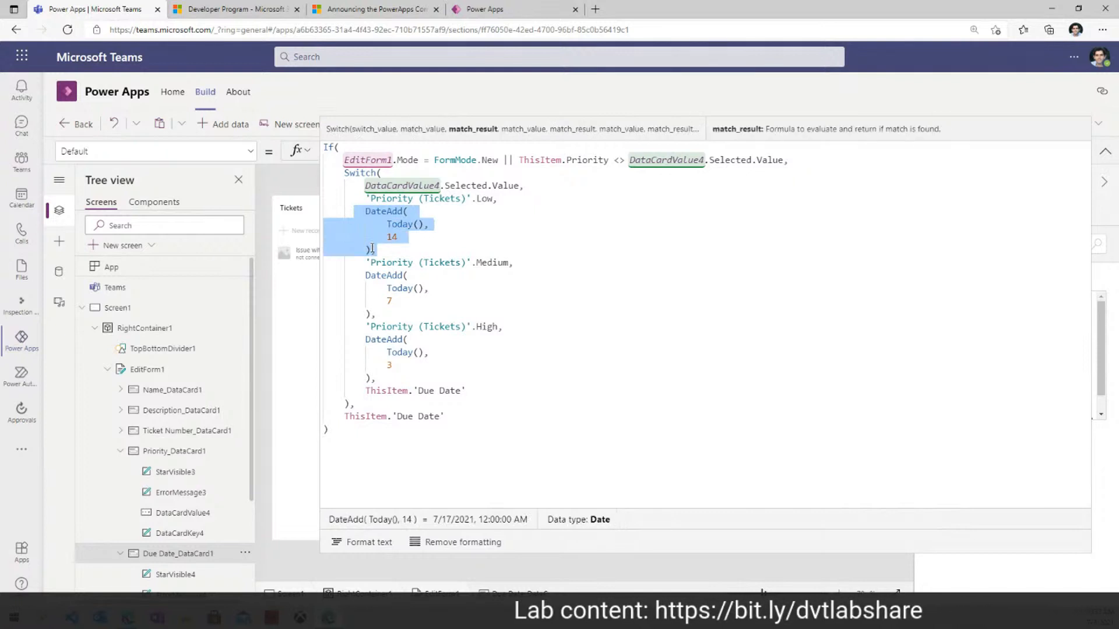
pyautogui.doubleClick(383, 212)
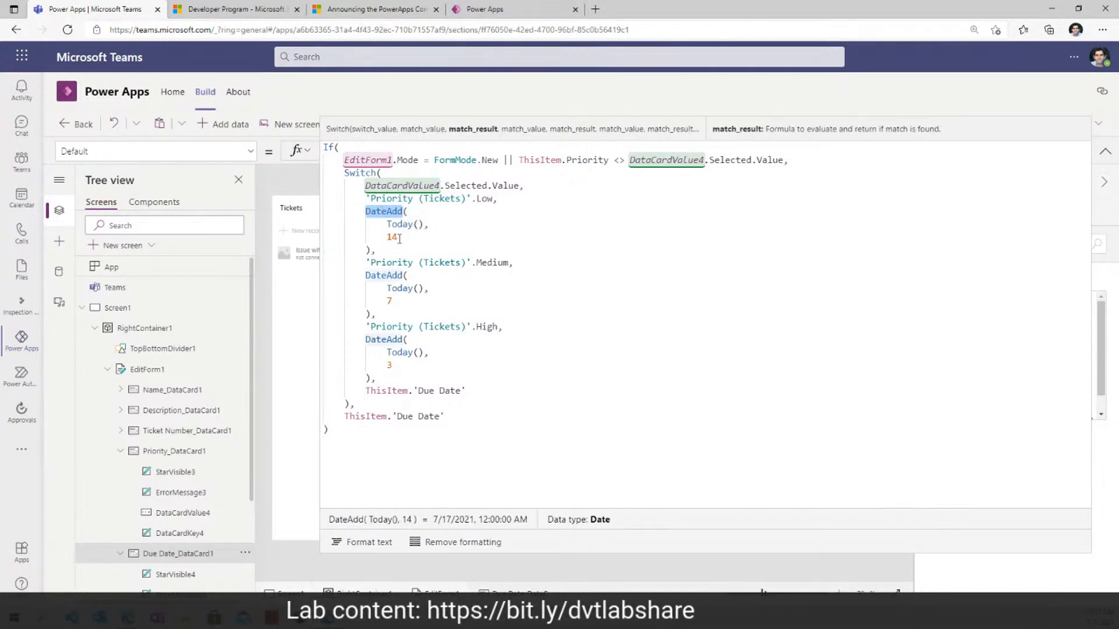
pyautogui.doubleClick(389, 224)
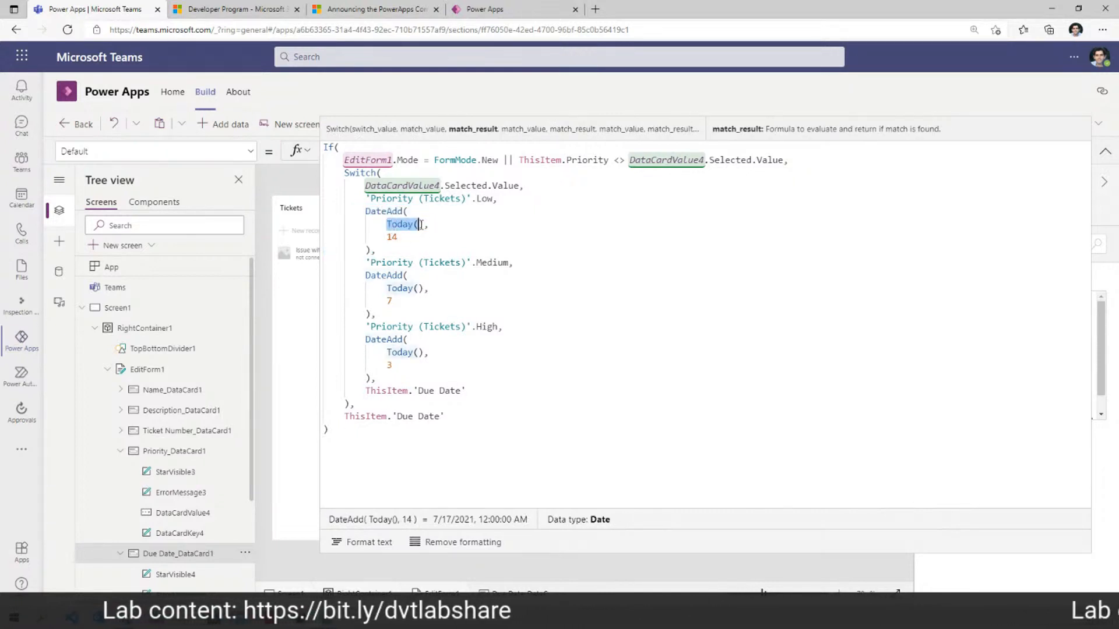
pyautogui.doubleClick(401, 237)
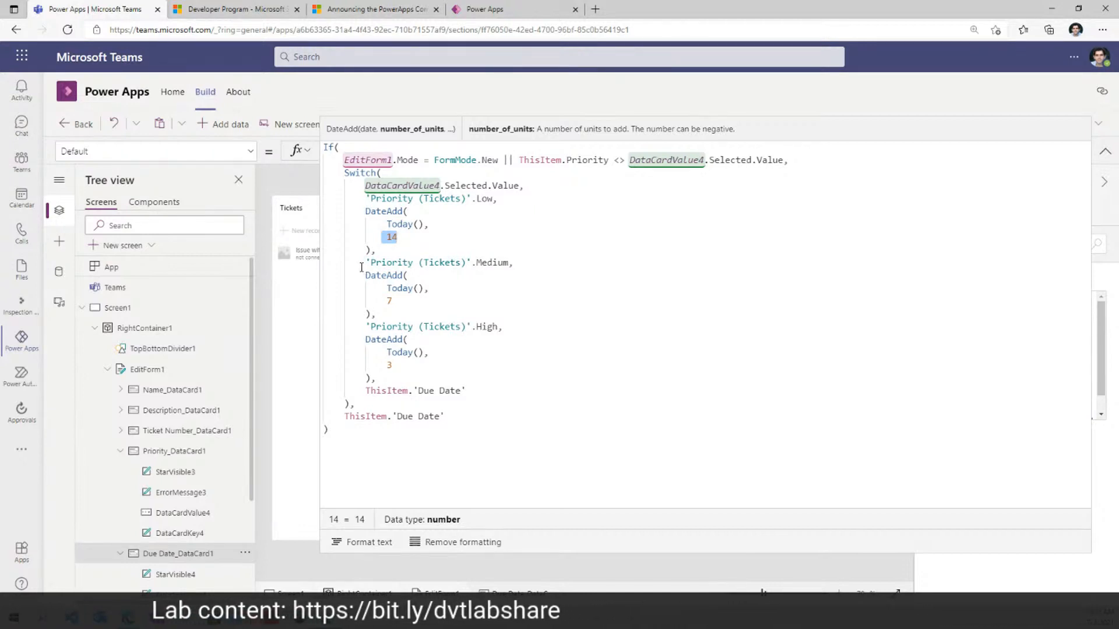
pyautogui.moveTo(362, 266); pyautogui.dragTo(514, 263)
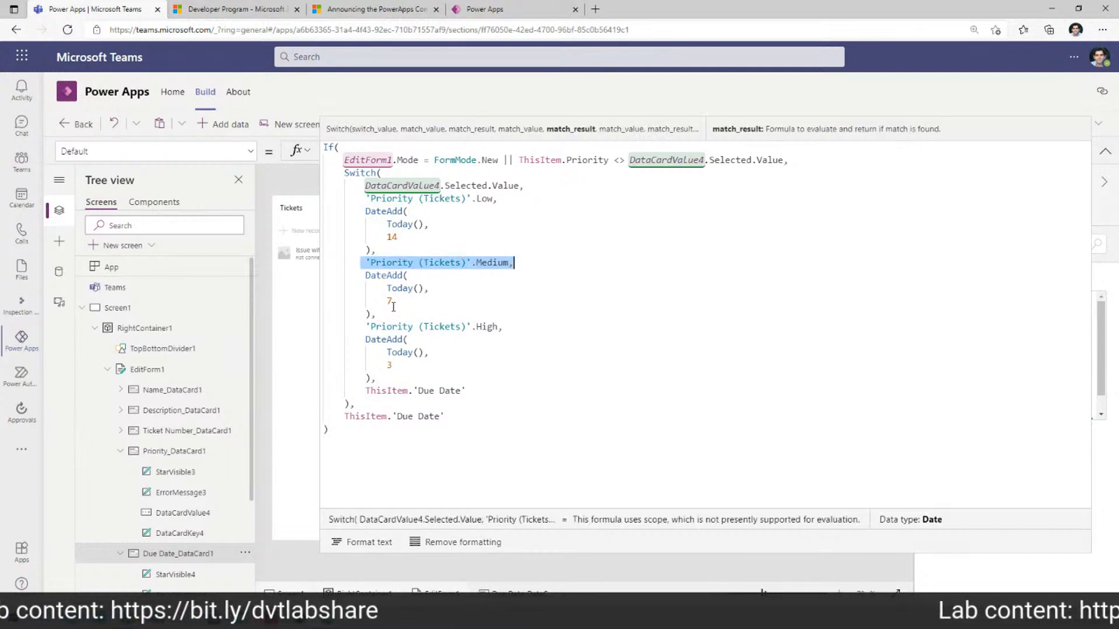
pyautogui.moveTo(361, 328); pyautogui.dragTo(502, 327)
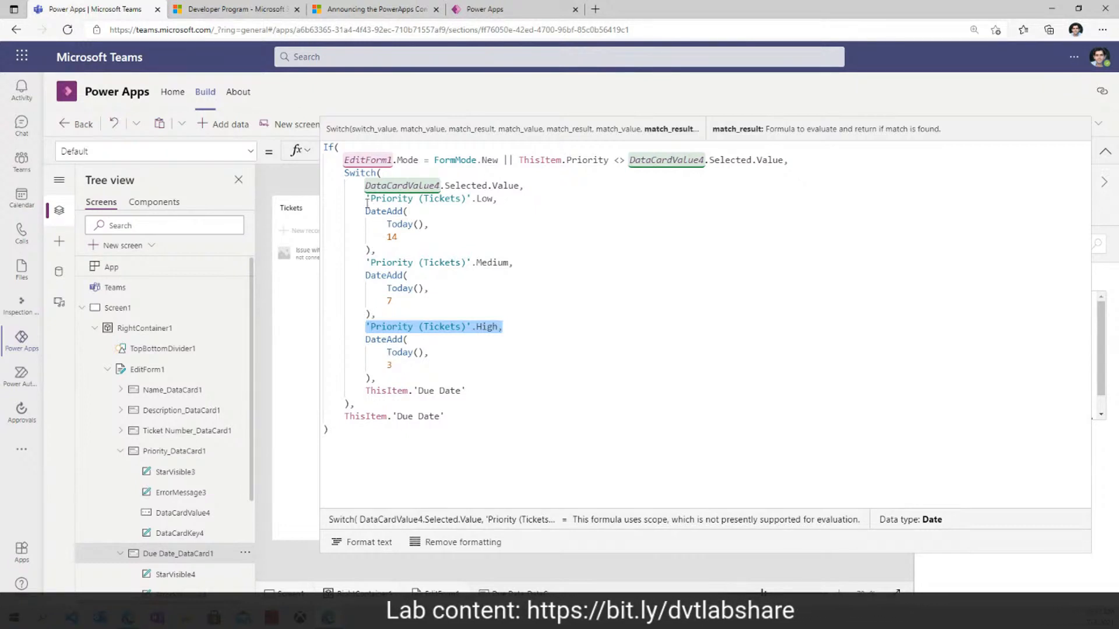
# Step: Try the plain text "Low" in place of 'Priority (Tickets)'.Low in the Switch and read the resulting error details
pyautogui.moveTo(367, 201); pyautogui.dragTo(494, 200)
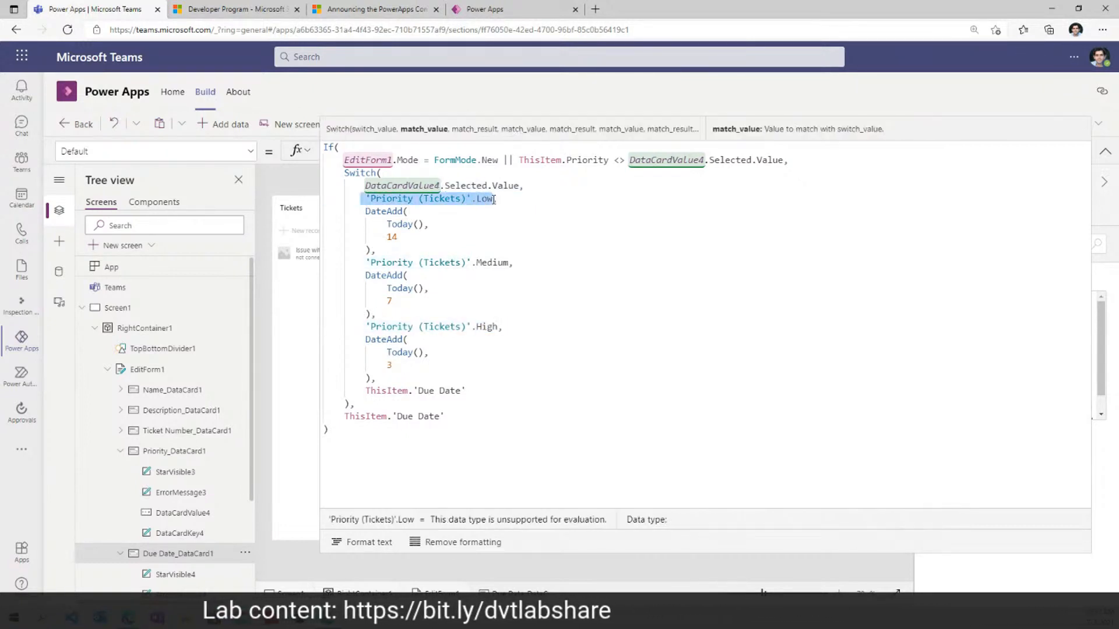
pyautogui.write('"Low')
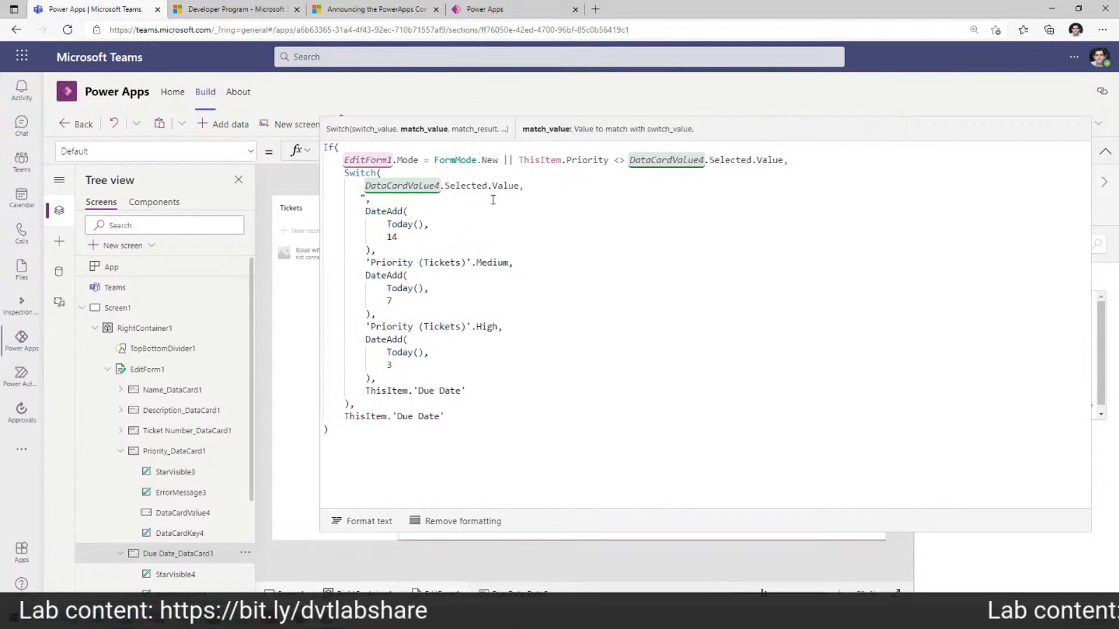
pyautogui.write('",')
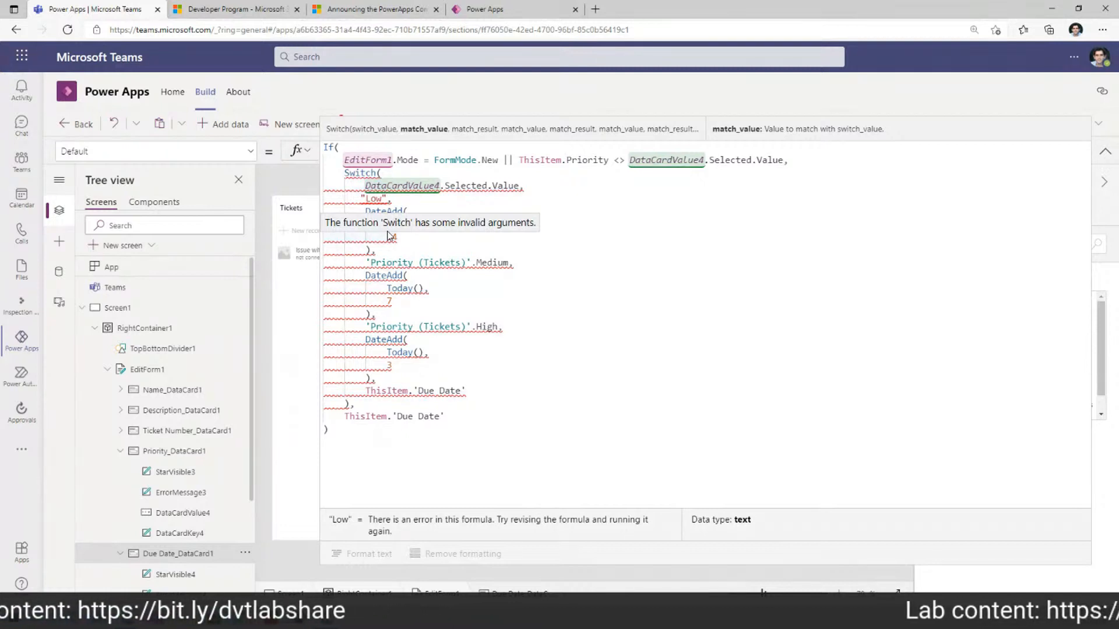
pyautogui.moveTo(379, 198)
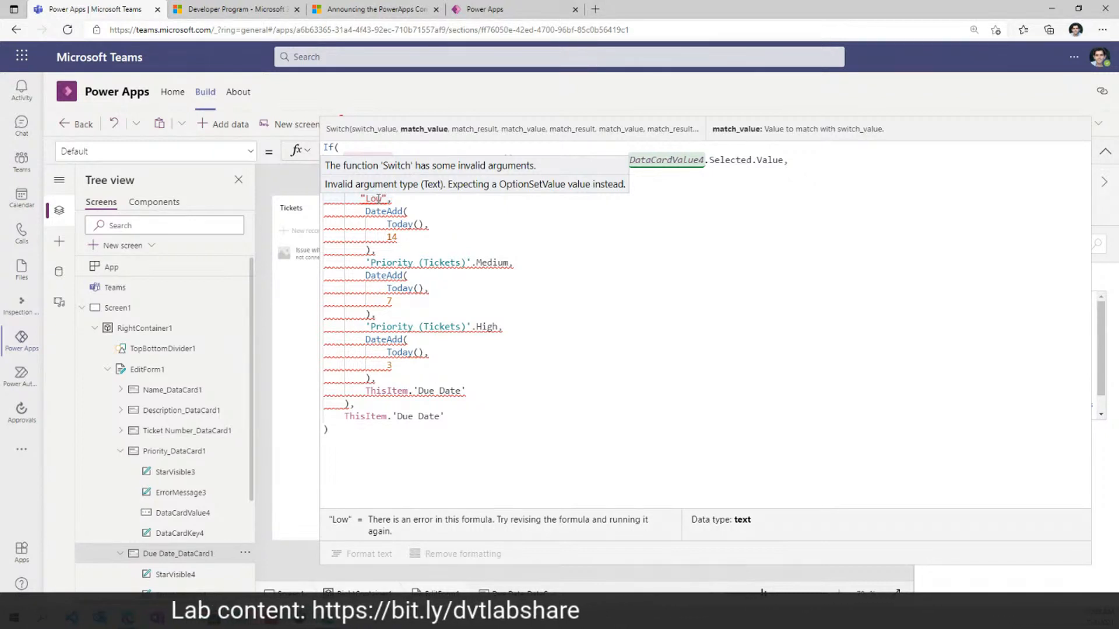
# Step: Replace the "Low" text in the Switch with the choice reference 'Priority (Tickets)'.Low
pyautogui.press('BackSpace')
pyautogui.press('BackSpace')
pyautogui.press('BackSpace')
pyautogui.press('BackSpace')
pyautogui.press('BackSpace')
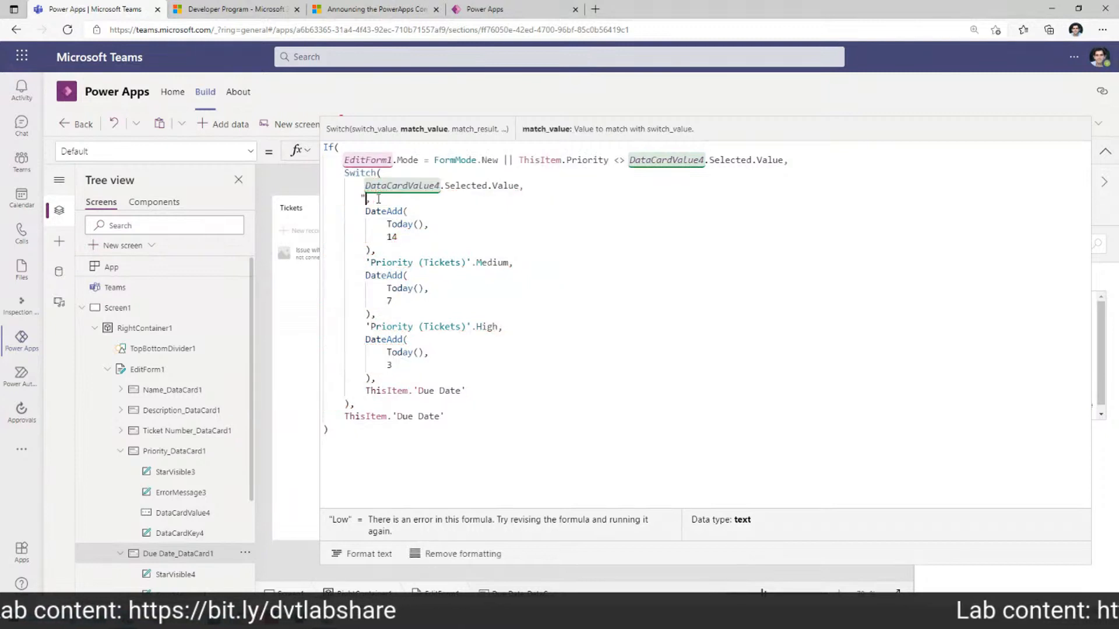
pyautogui.write('priori')
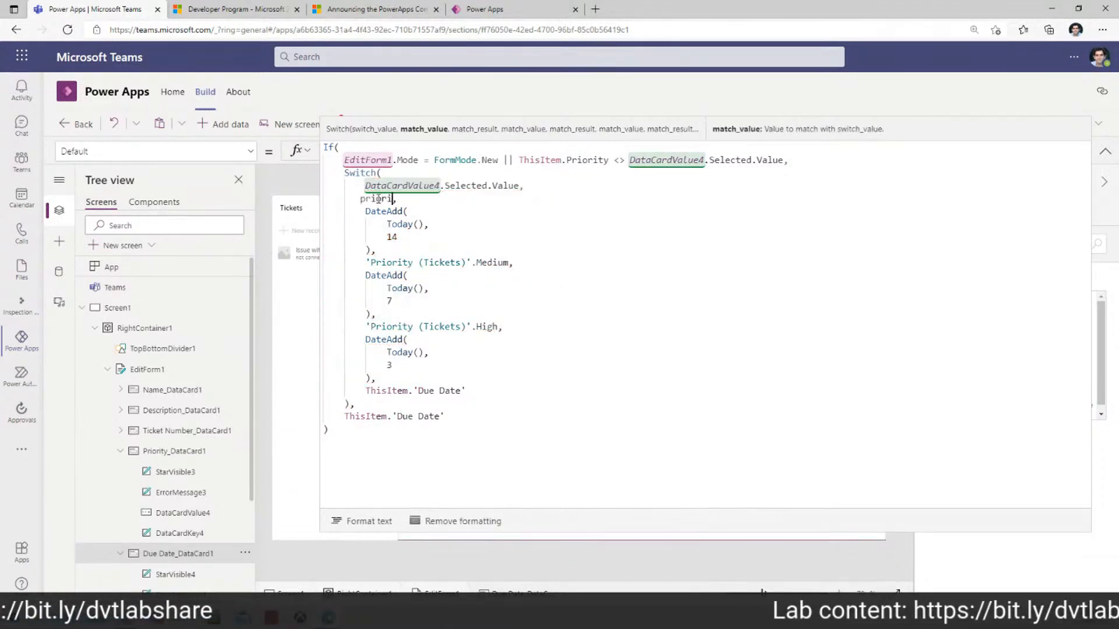
pyautogui.write('t')
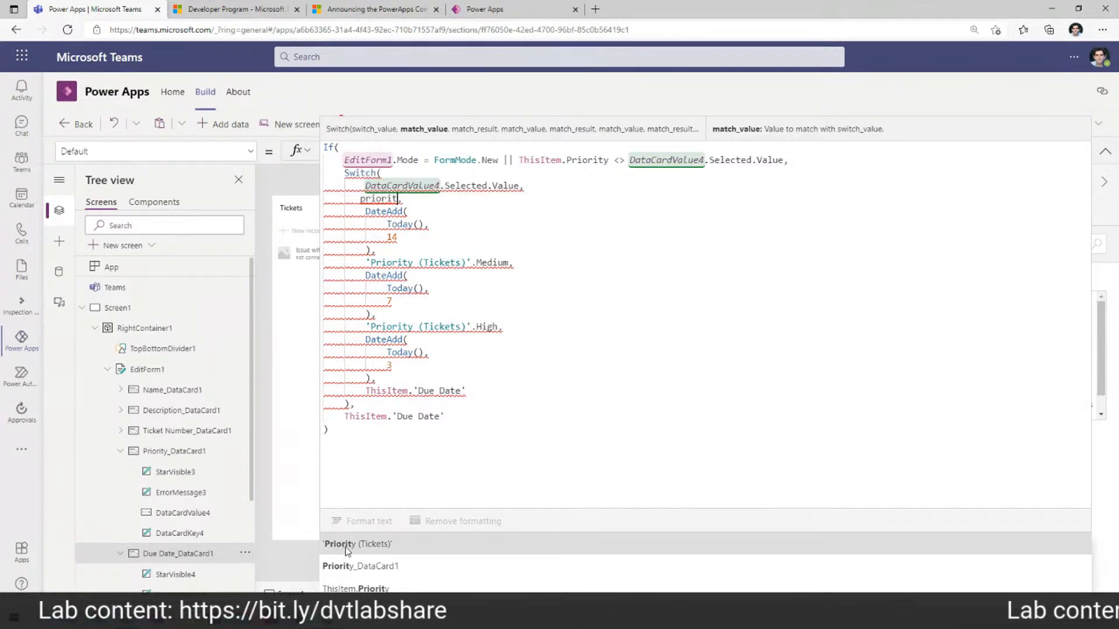
pyautogui.click(377, 546)
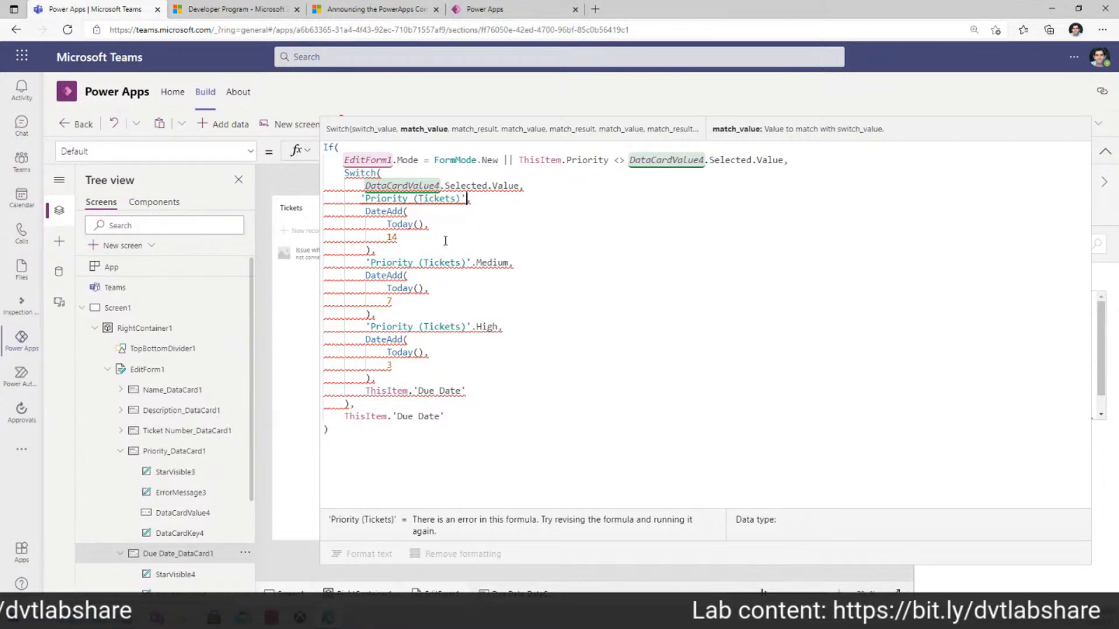
pyautogui.write('.')
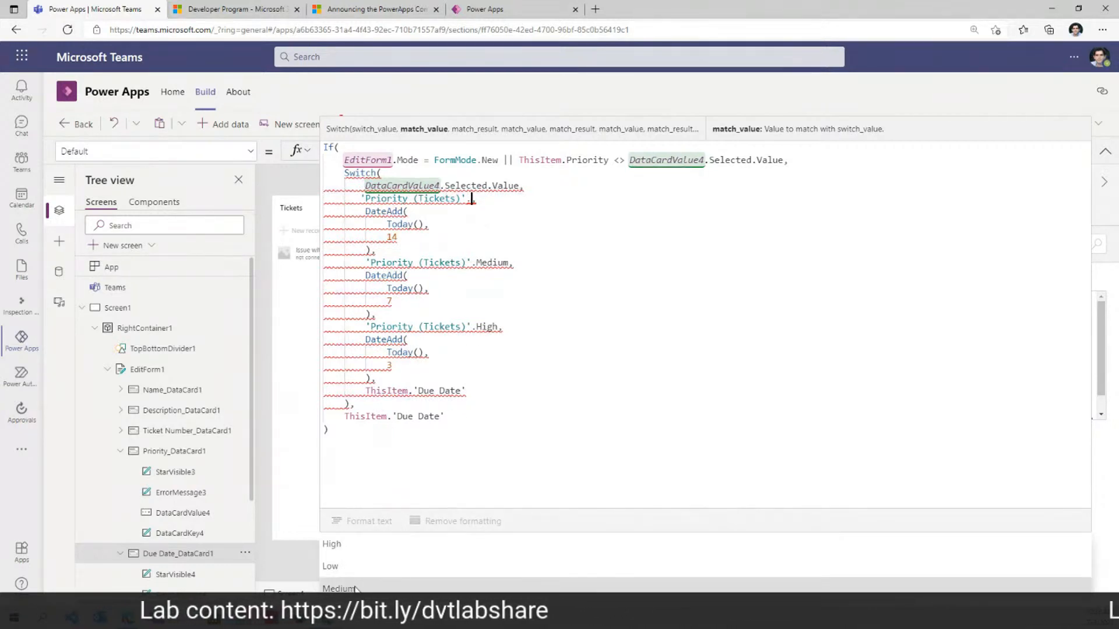
pyautogui.click(349, 564)
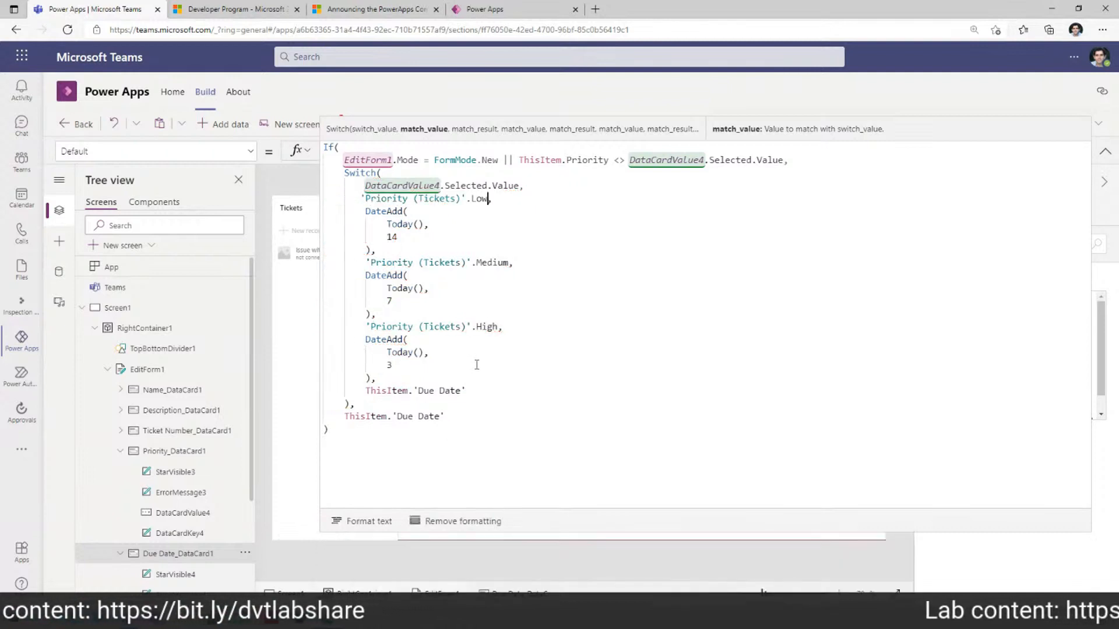
# Step: Examine the formula's 'Priority (Tickets)' reference, the EditForm1.Mode = FormMode.New condition and the whole Switch block it triggers
pyautogui.moveTo(412, 199); pyautogui.dragTo(488, 199)
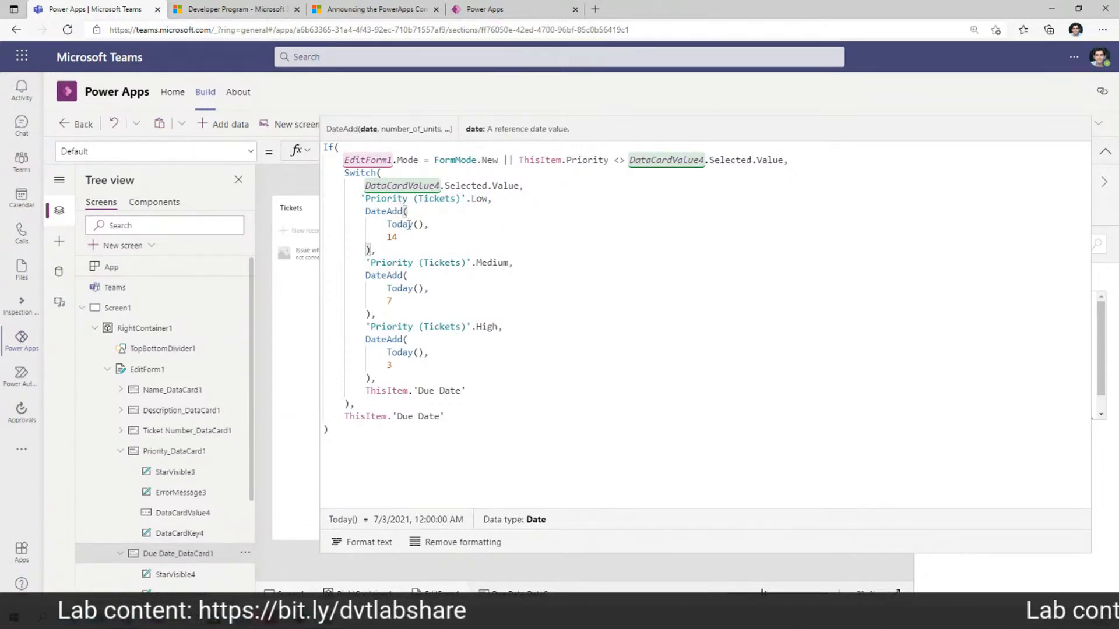
pyautogui.moveTo(355, 198); pyautogui.dragTo(468, 199)
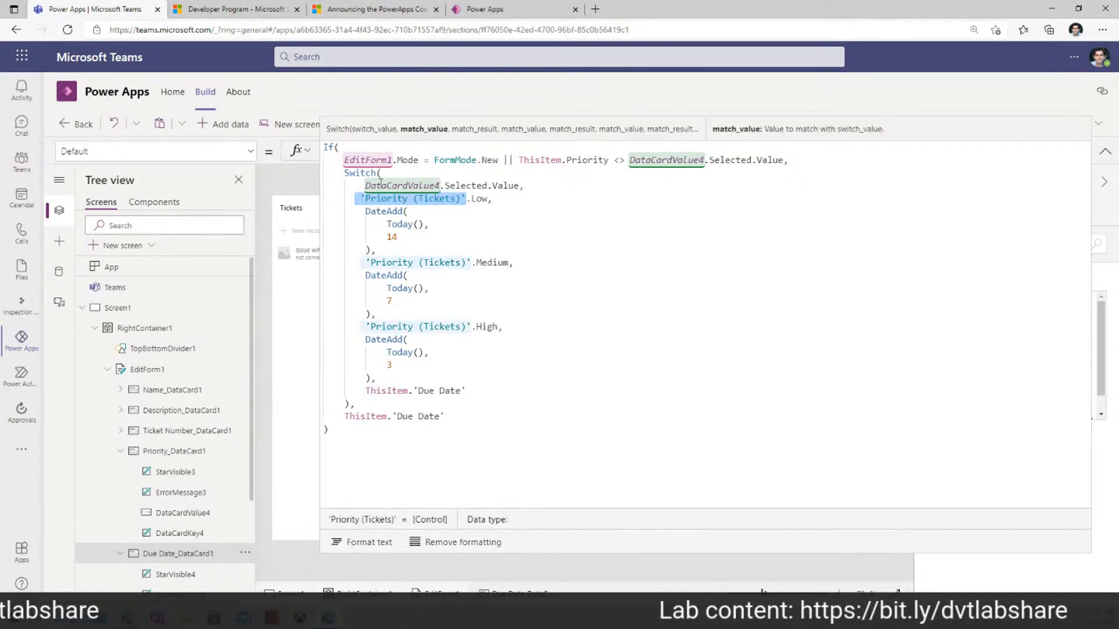
pyautogui.moveTo(340, 175); pyautogui.dragTo(381, 406)
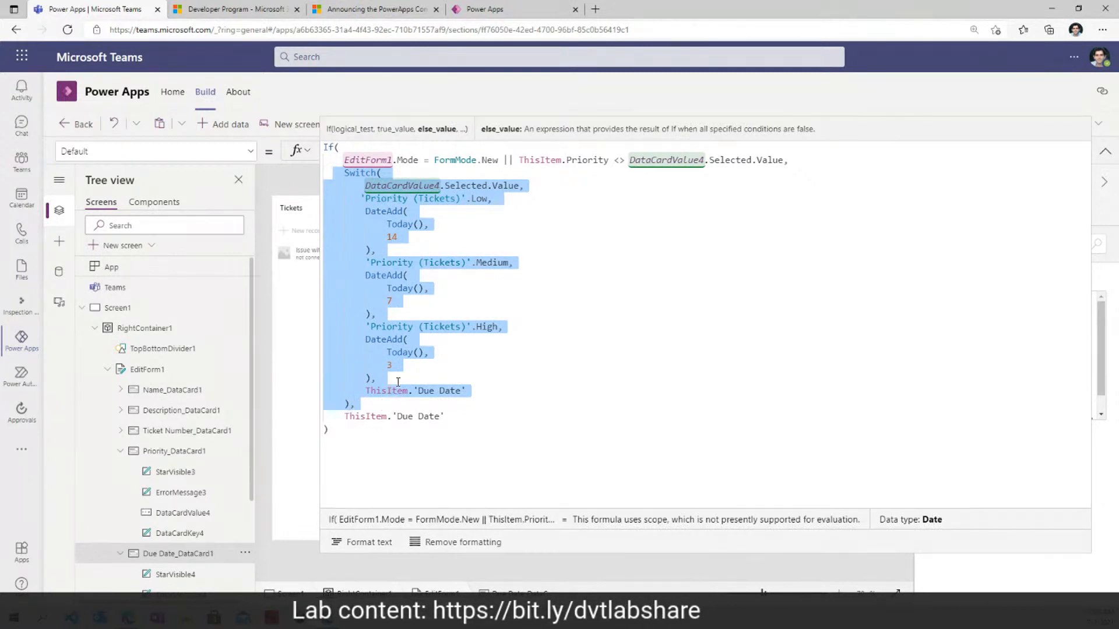
pyautogui.click(340, 151)
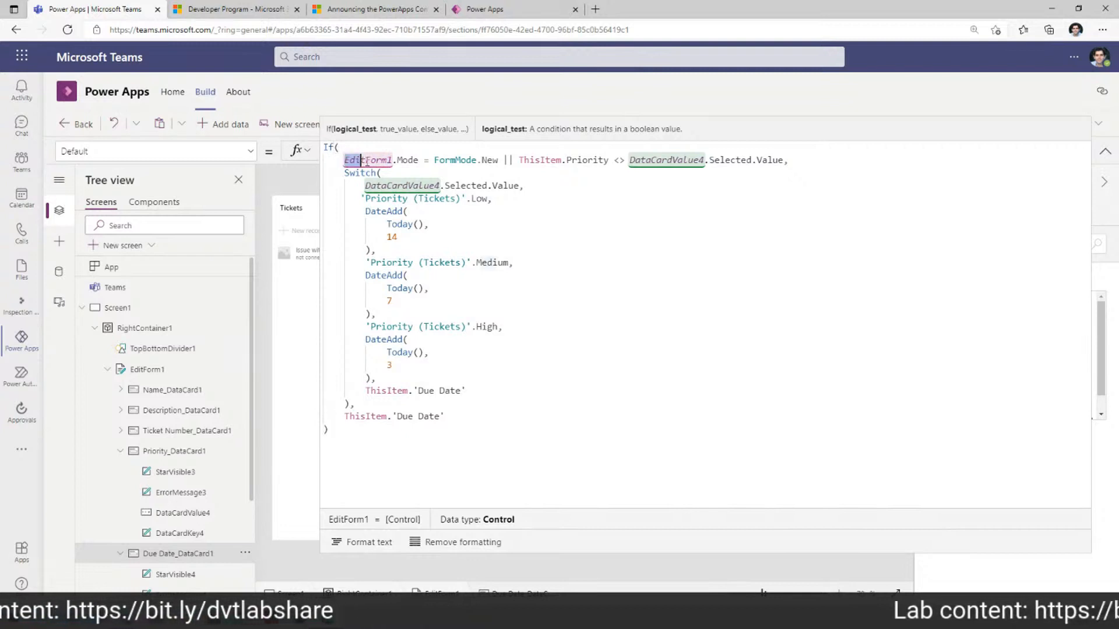
pyautogui.moveTo(343, 160); pyautogui.dragTo(500, 161)
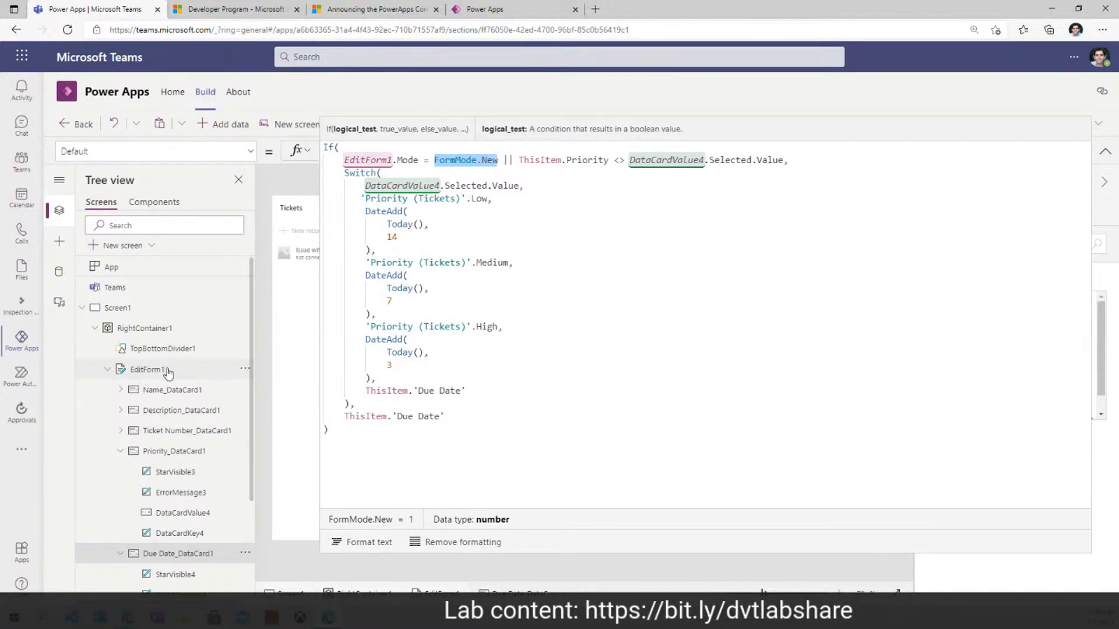
pyautogui.click(371, 160)
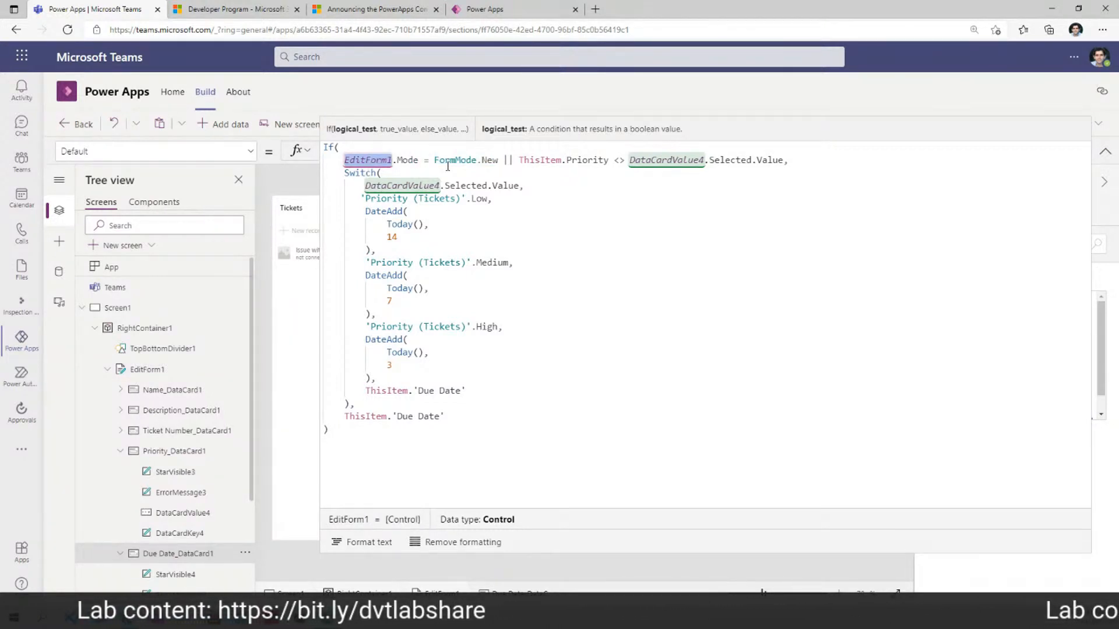
pyautogui.moveTo(498, 160); pyautogui.dragTo(332, 165)
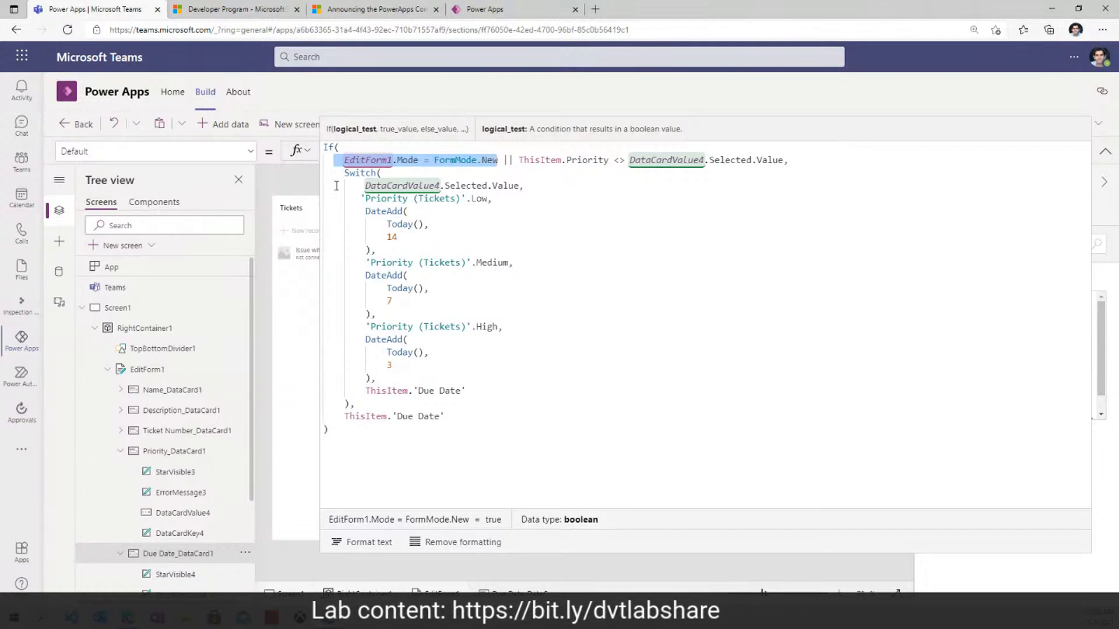
pyautogui.moveTo(331, 173); pyautogui.dragTo(386, 410)
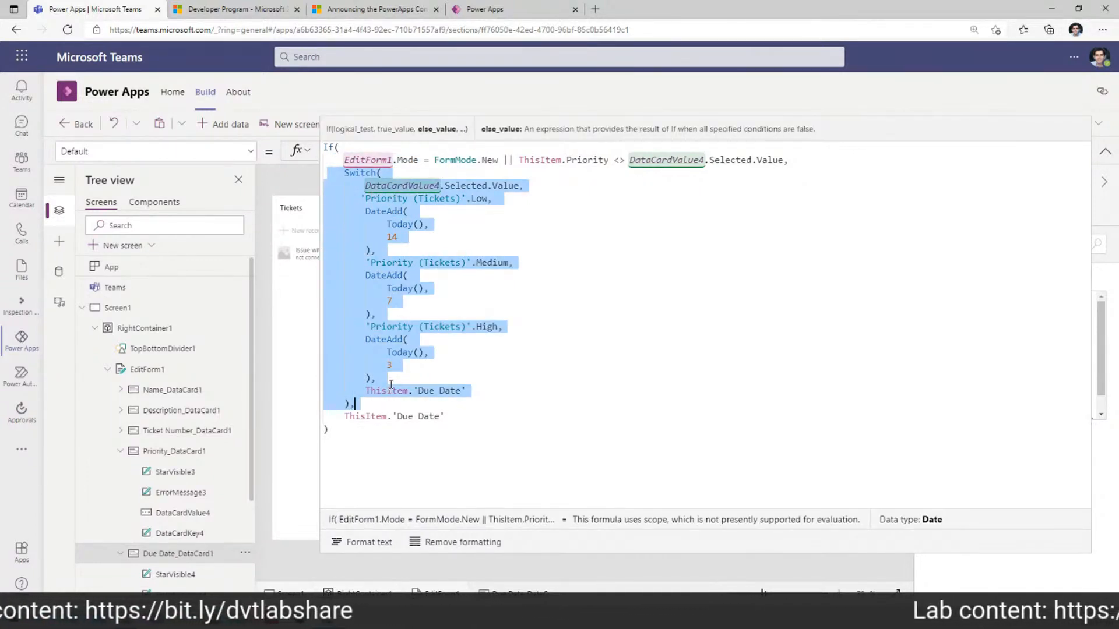
# Step: Preview the app, set the ticket's Priority to Low, Medium and High in turn to check the Due Date, and open its calendar
pyautogui.click(894, 113)
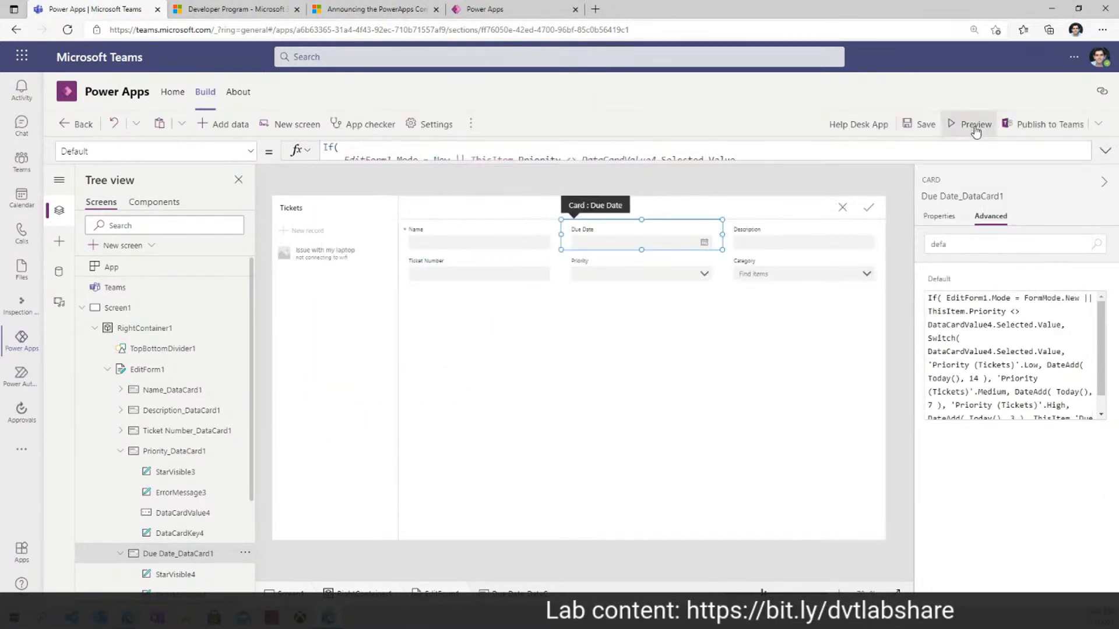
pyautogui.click(976, 127)
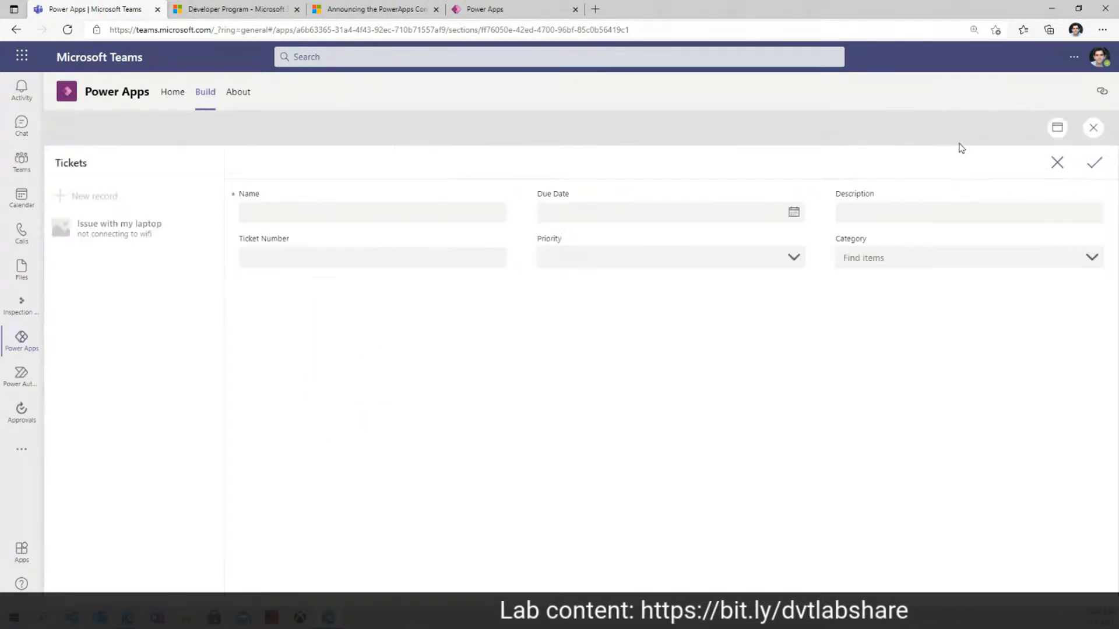
pyautogui.click(795, 260)
pyautogui.click(580, 262)
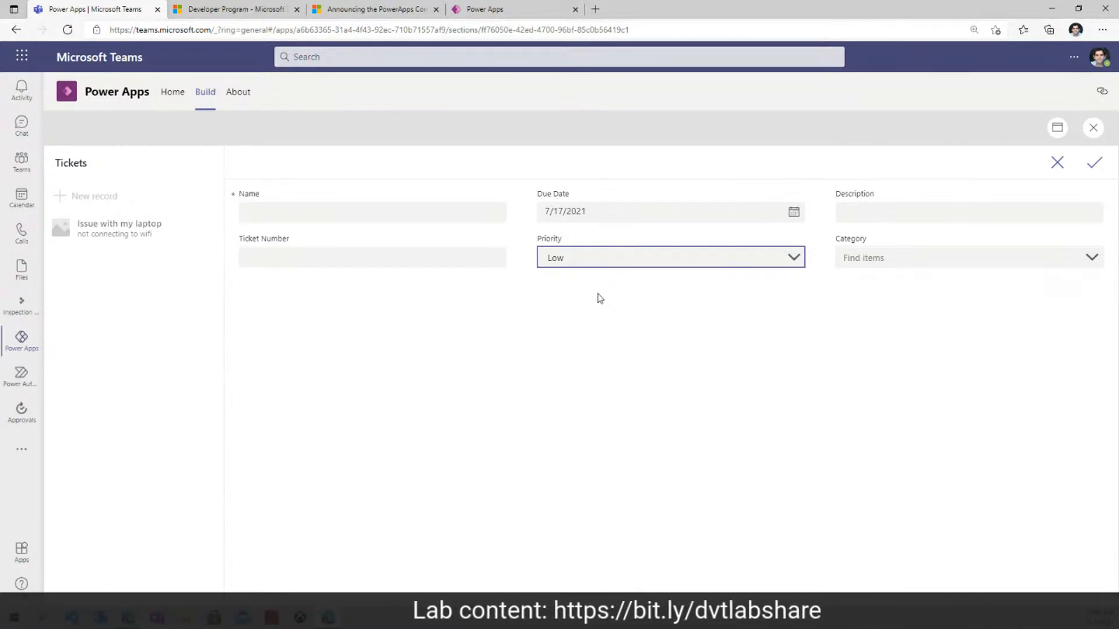
pyautogui.click(790, 262)
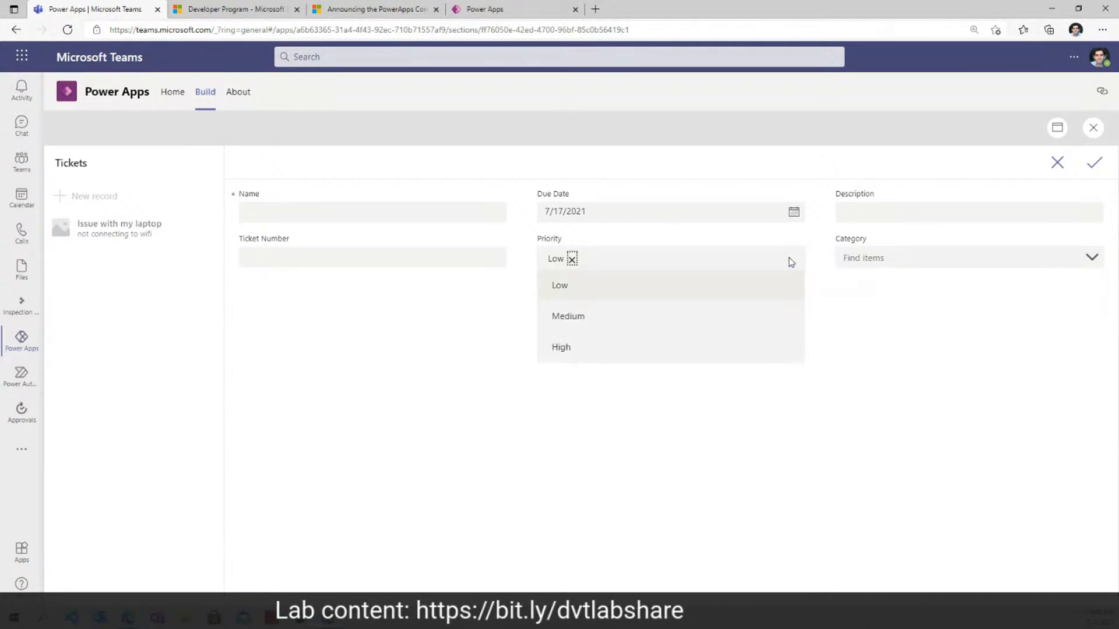
pyautogui.click(625, 315)
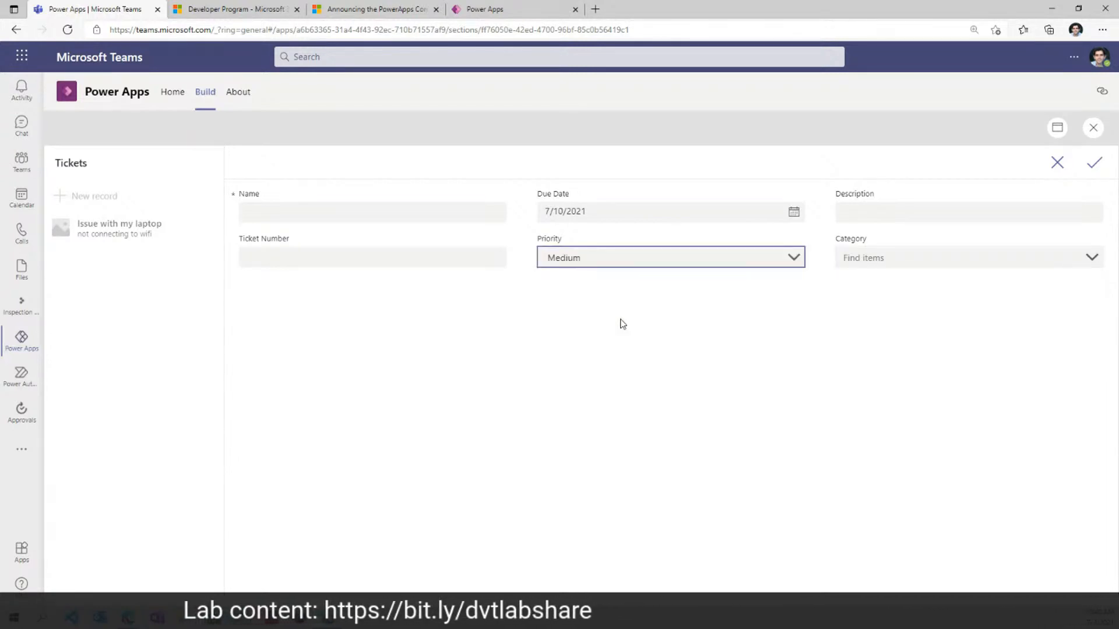
pyautogui.click(795, 256)
pyautogui.click(657, 348)
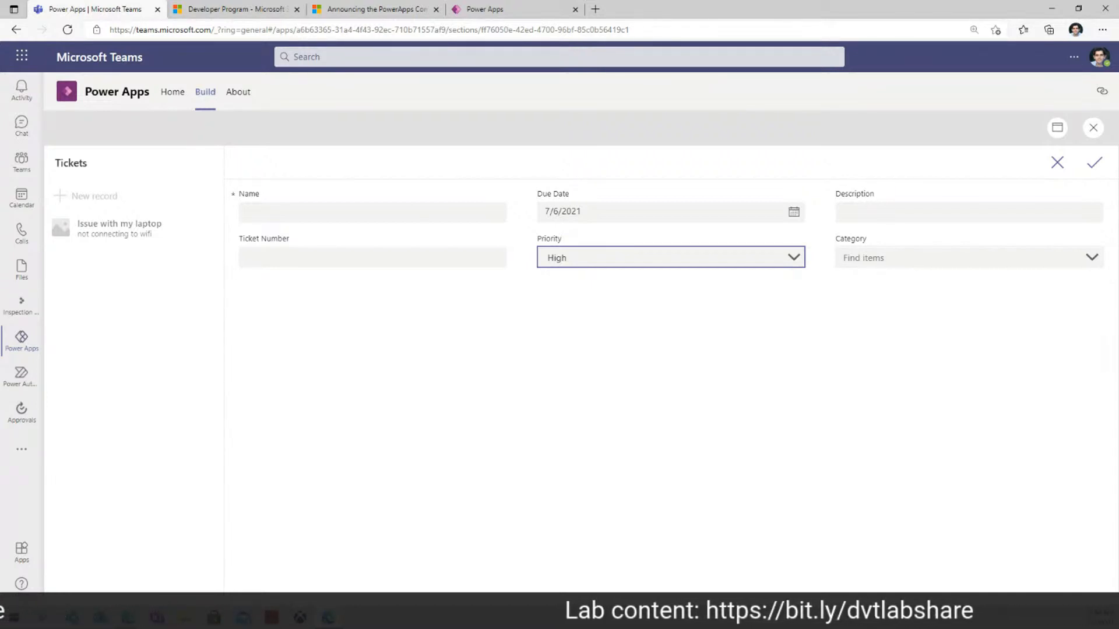
pyautogui.click(596, 218)
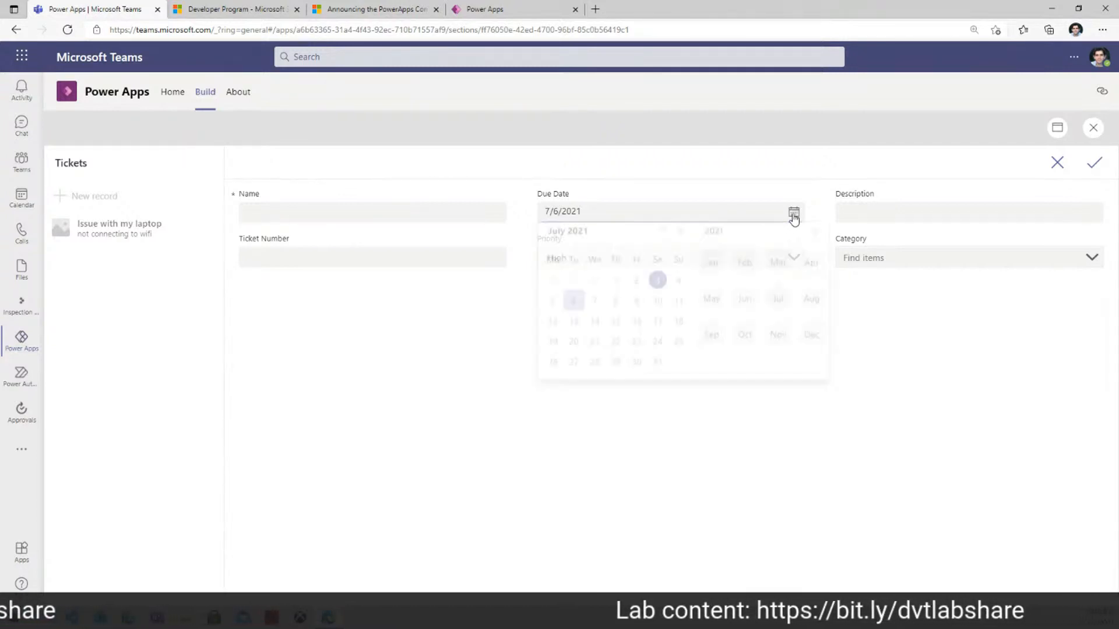
# Step: Test manual editing of the ticket's Due Date in the preview by picking 7/15/2021, 7/17/2021 and 7/14/2021, and close the preview
pyautogui.click(618, 327)
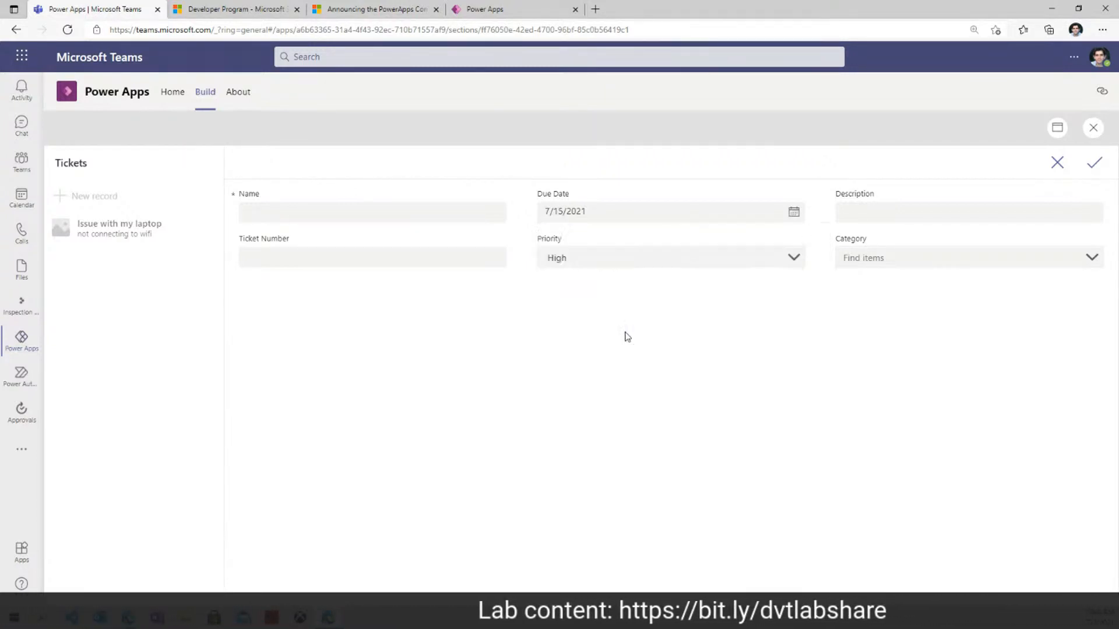
pyautogui.click(793, 225)
pyautogui.click(658, 322)
pyautogui.click(793, 213)
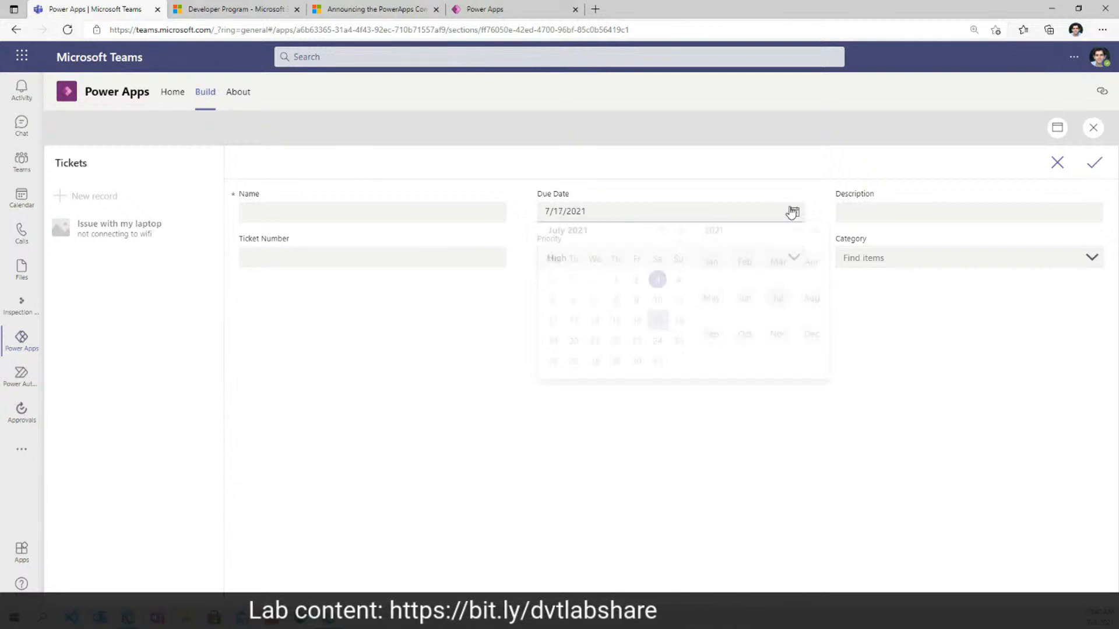
pyautogui.click(594, 322)
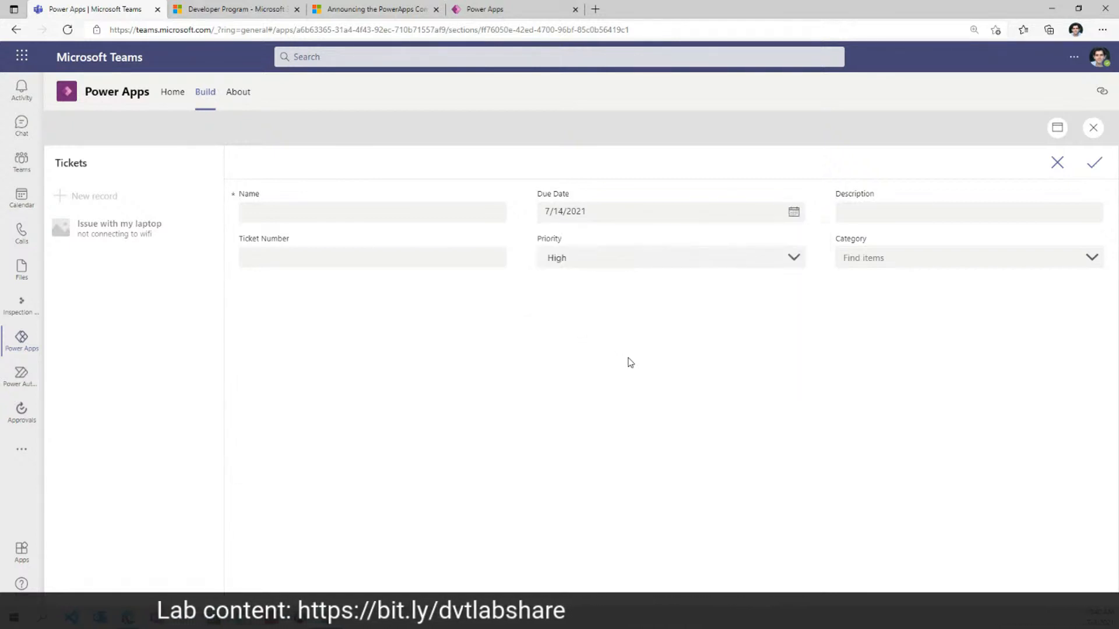
pyautogui.click(1092, 128)
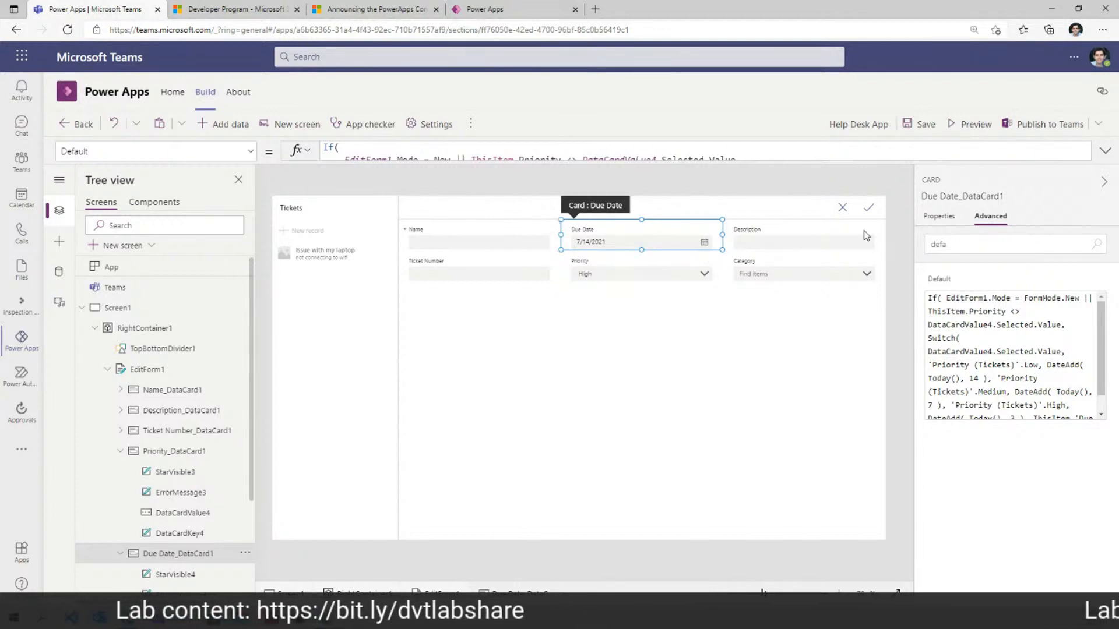
# Step: Set the DisplayMode property of the Due Date card to DisplayMode.View
pyautogui.moveTo(964, 247); pyautogui.dragTo(905, 256)
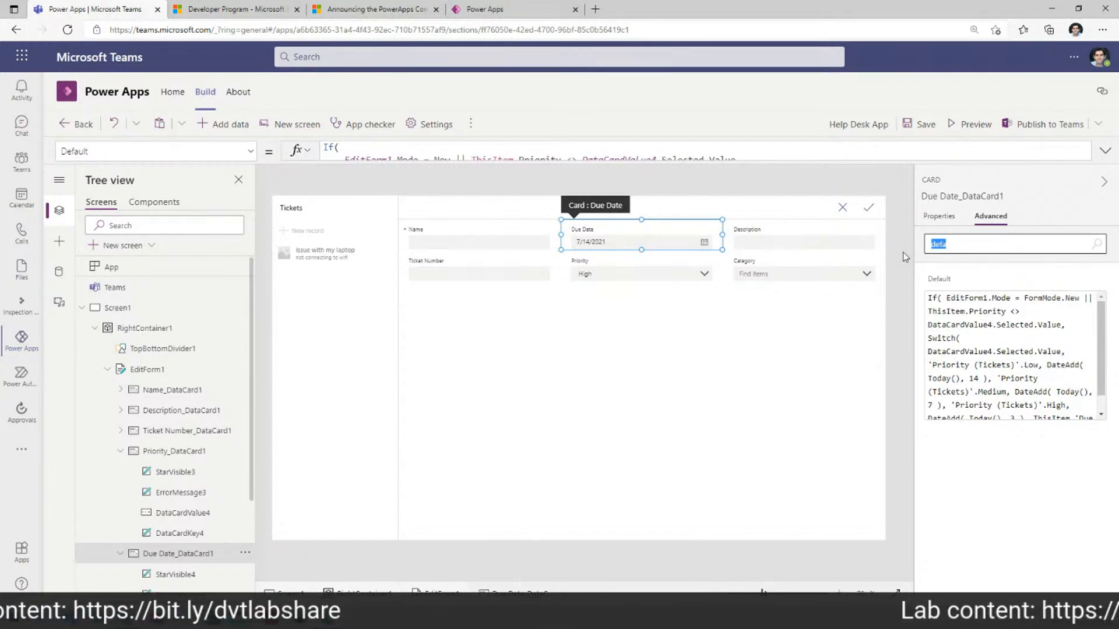
pyautogui.write('mode')
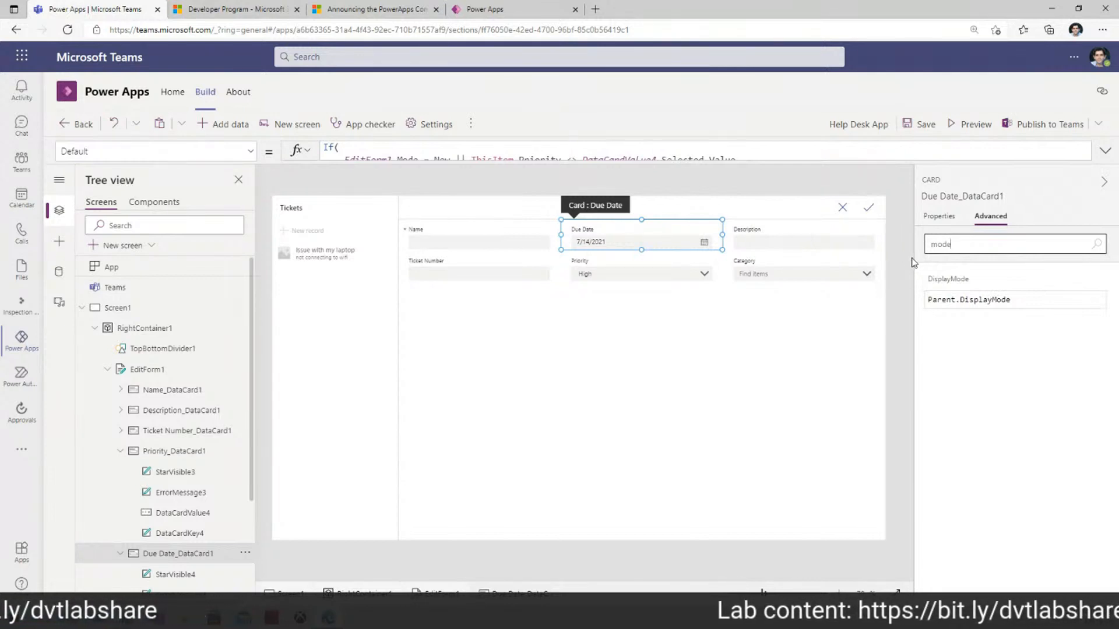
pyautogui.click(950, 281)
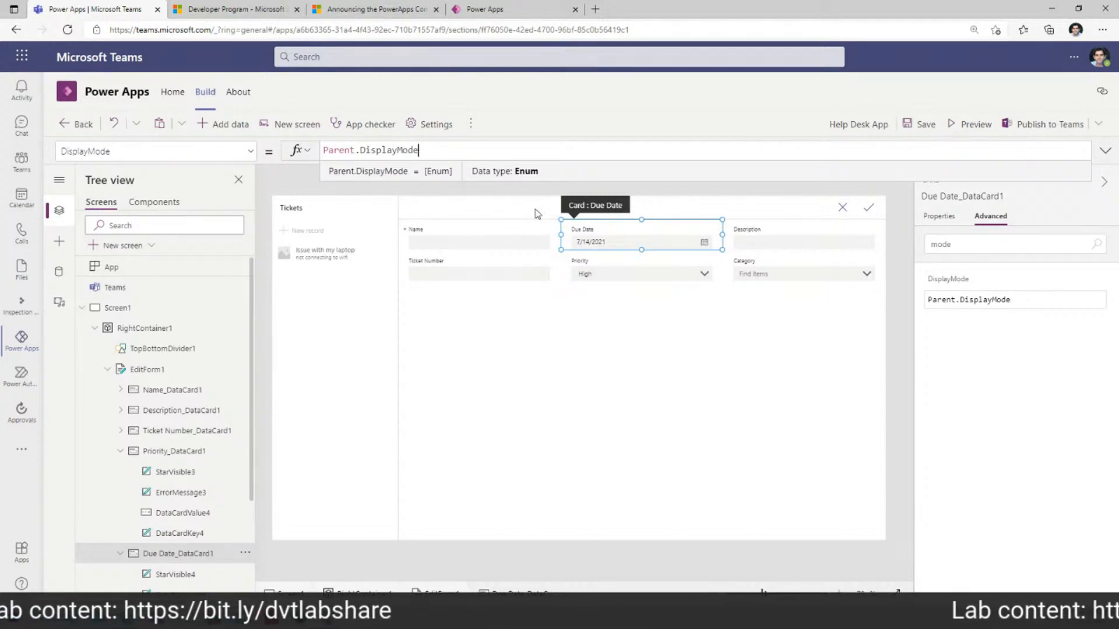
pyautogui.moveTo(444, 156); pyautogui.dragTo(315, 153)
pyautogui.press('BackSpace')
pyautogui.write('display')
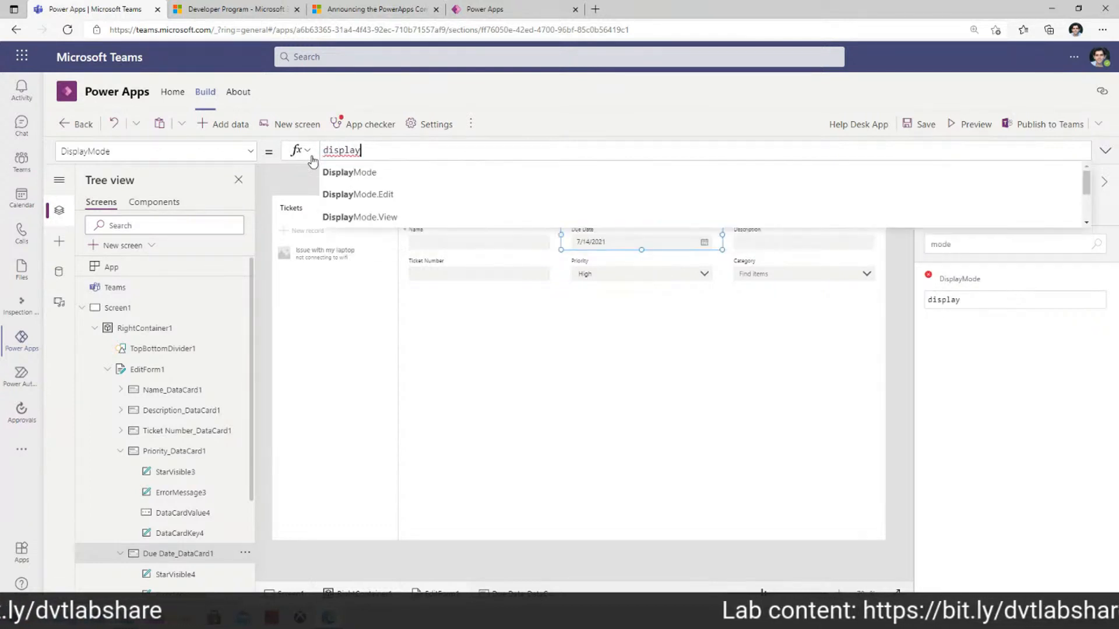
pyautogui.click(384, 213)
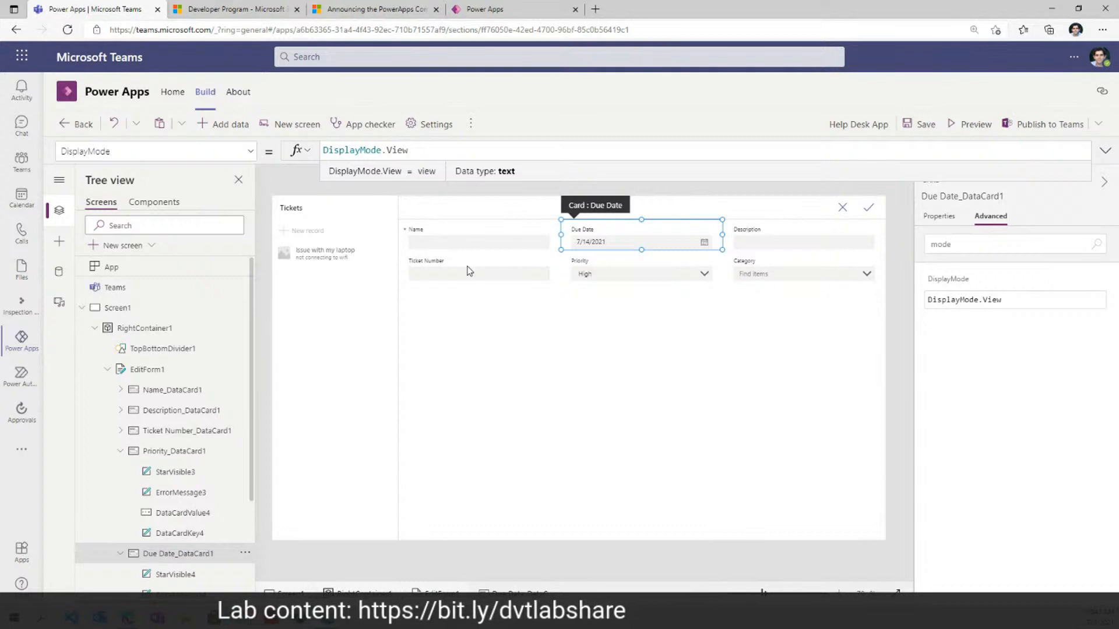
# Step: Preview the app and set Priority to Low, Medium and High in turn to check the Due Date for each
pyautogui.click(974, 132)
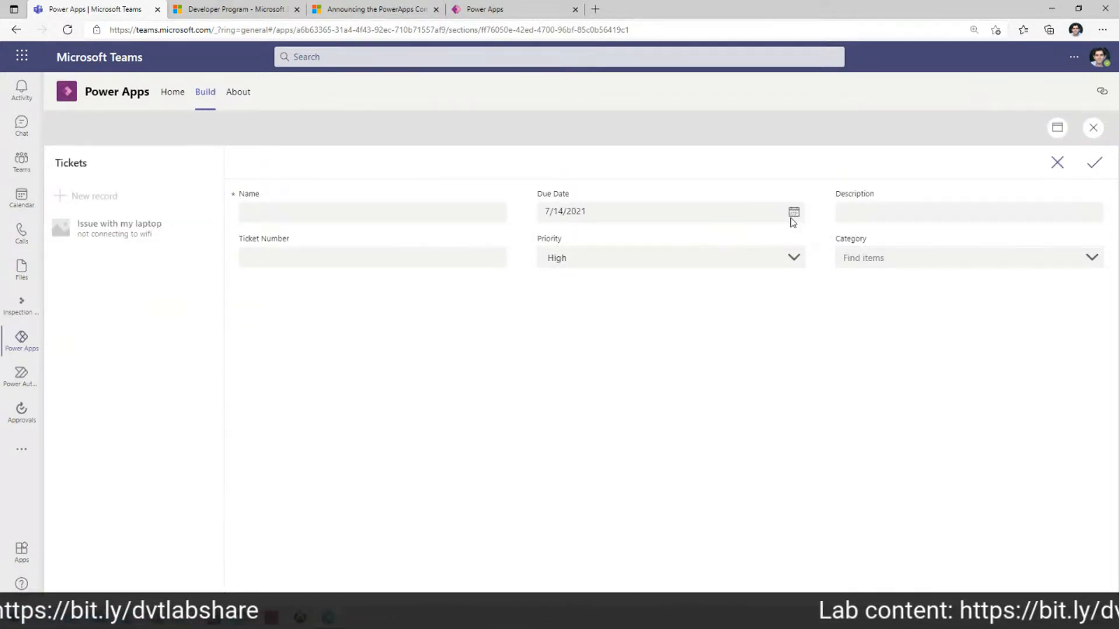
pyautogui.click(786, 265)
pyautogui.click(602, 296)
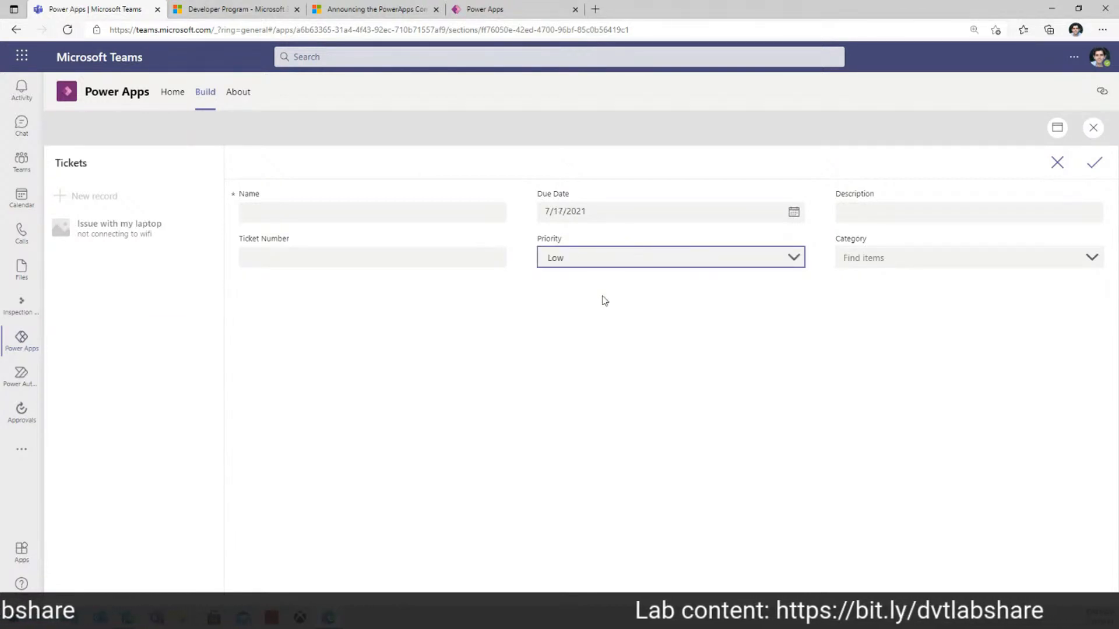
pyautogui.click(794, 254)
pyautogui.click(636, 315)
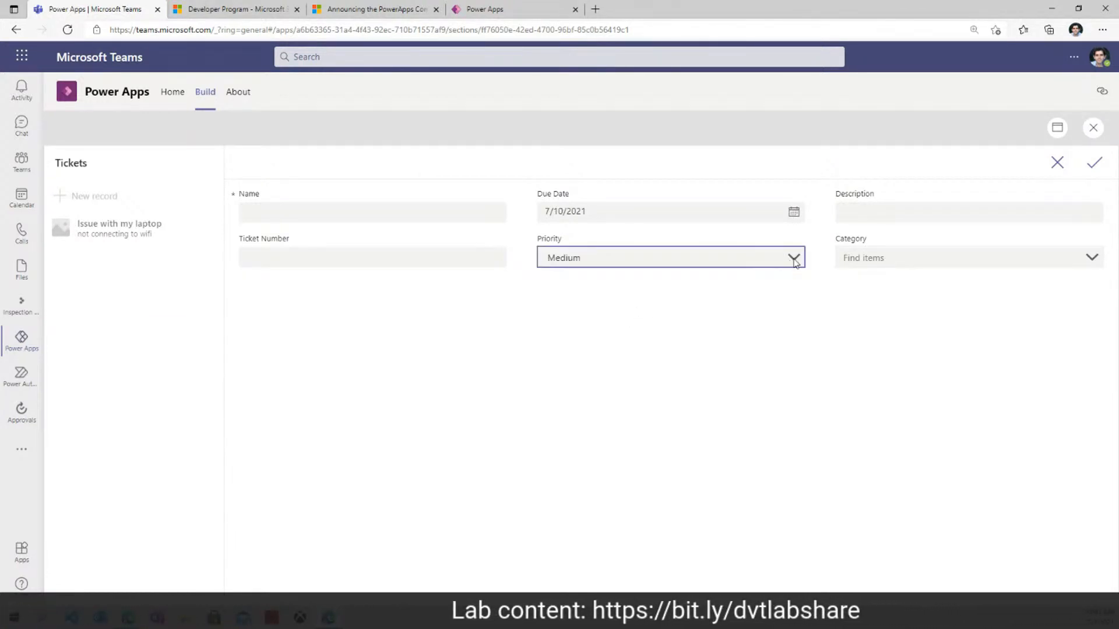
pyautogui.click(796, 262)
pyautogui.click(641, 346)
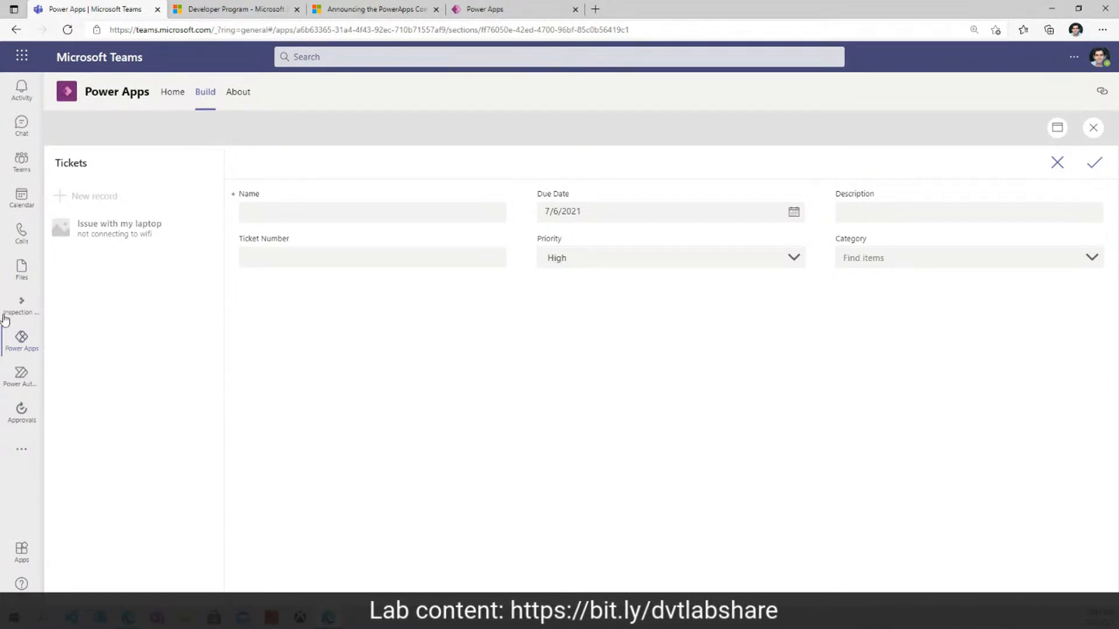
pyautogui.click(303, 213)
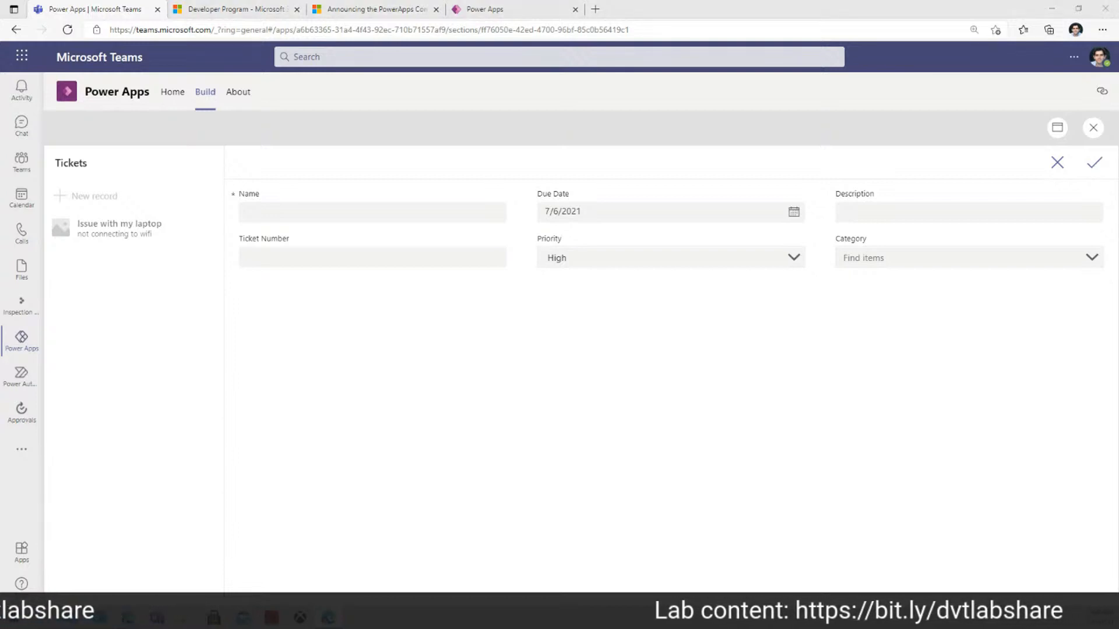
pyautogui.hotkey('alt', 'Tab')
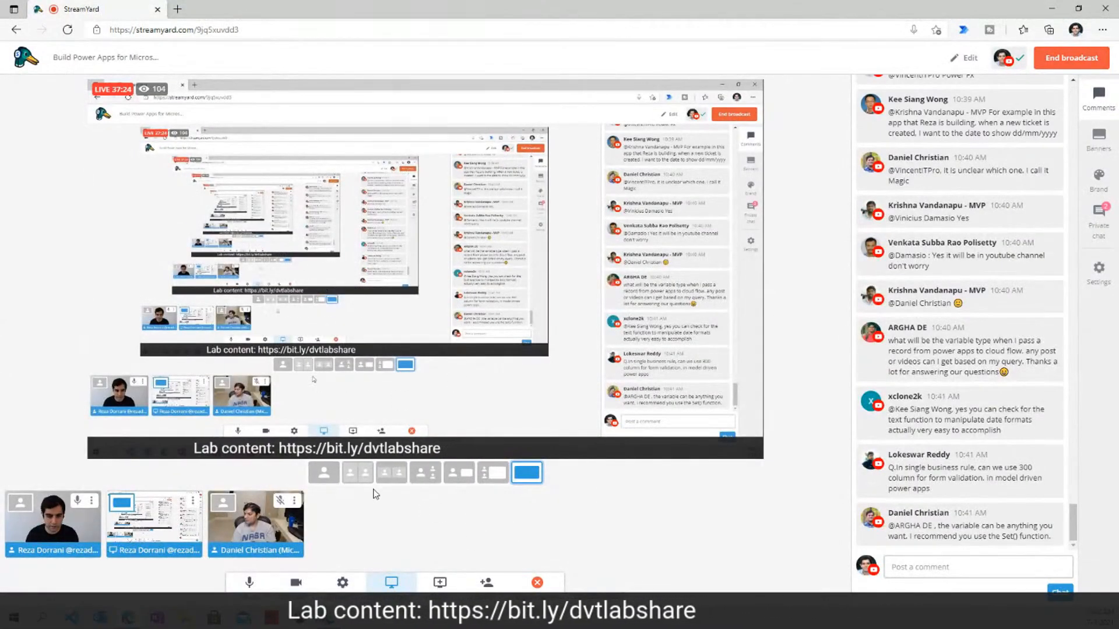
pyautogui.click(324, 473)
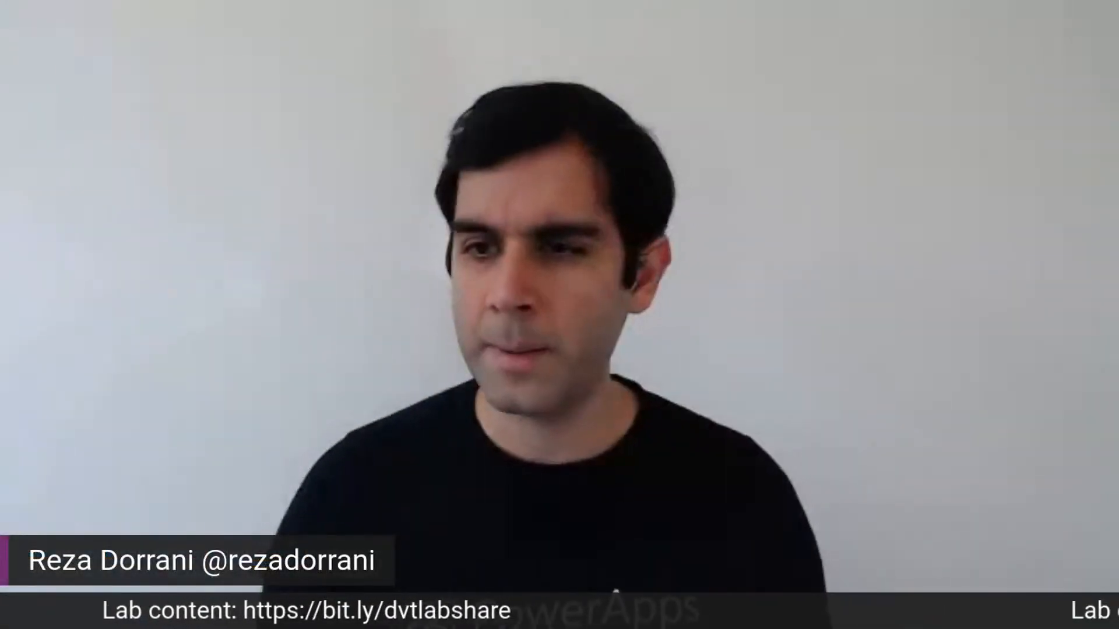
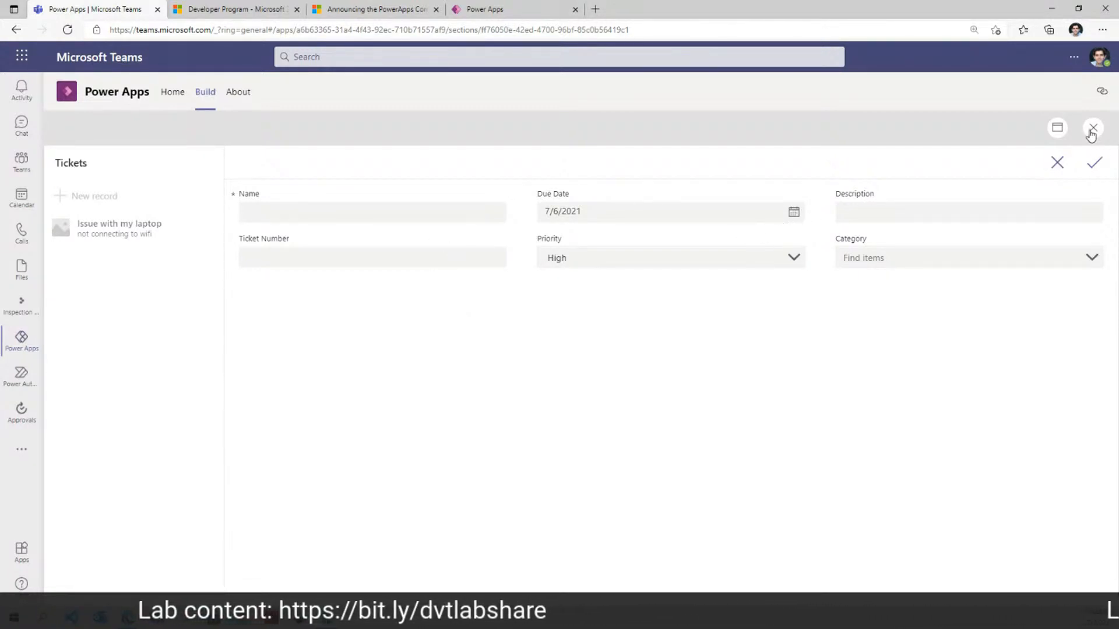
# Step: Leave the preview and open the data of the Tickets table for editing
pyautogui.press('Escape')
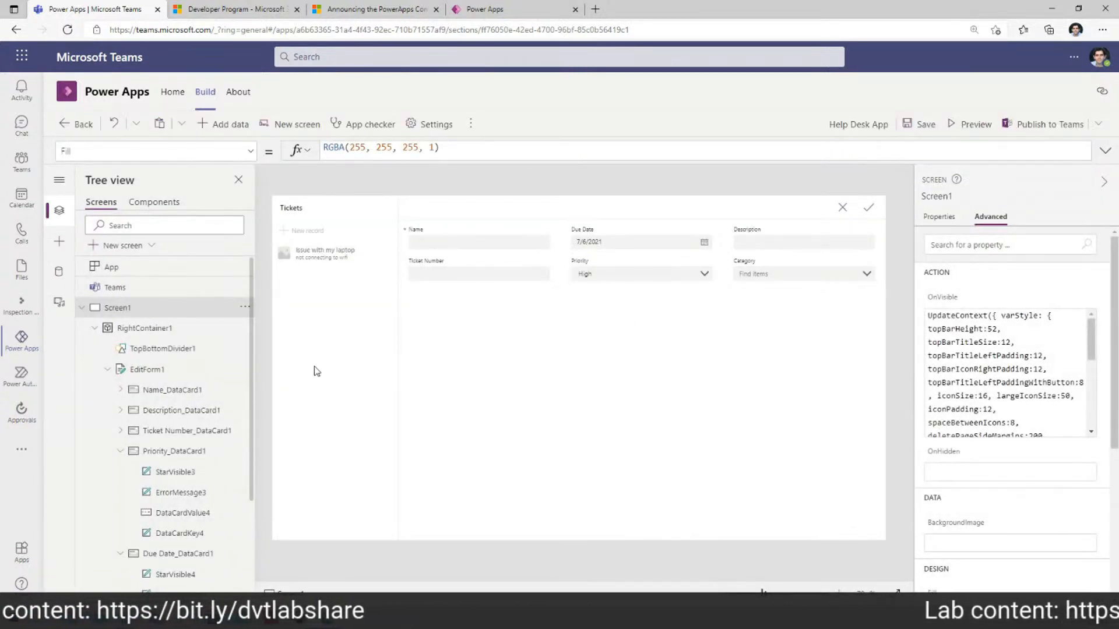
pyautogui.click(84, 308)
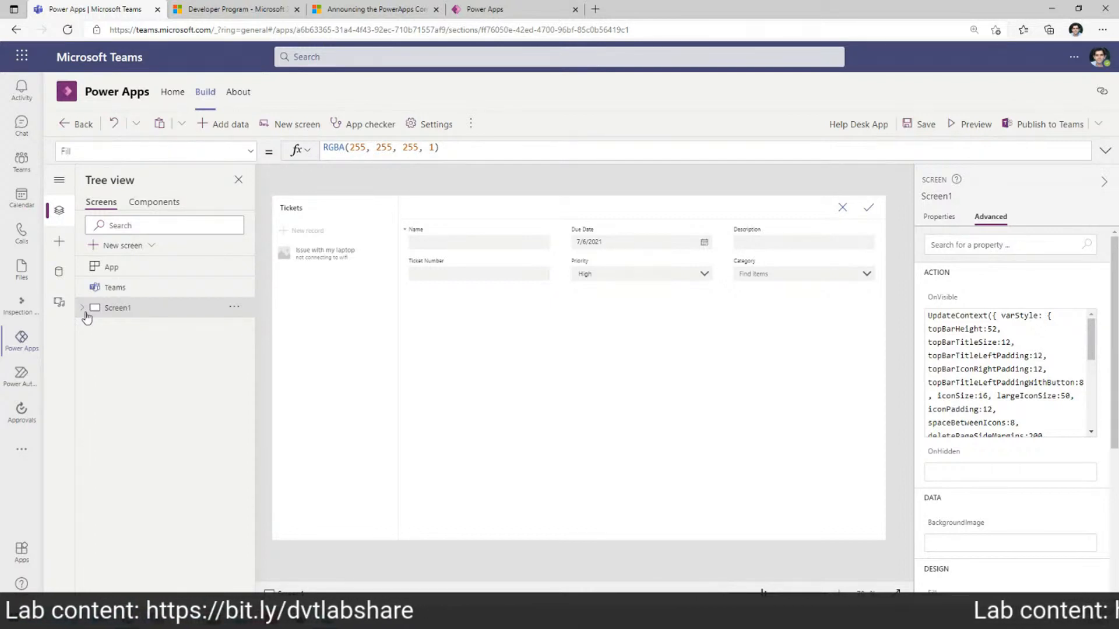
pyautogui.click(60, 274)
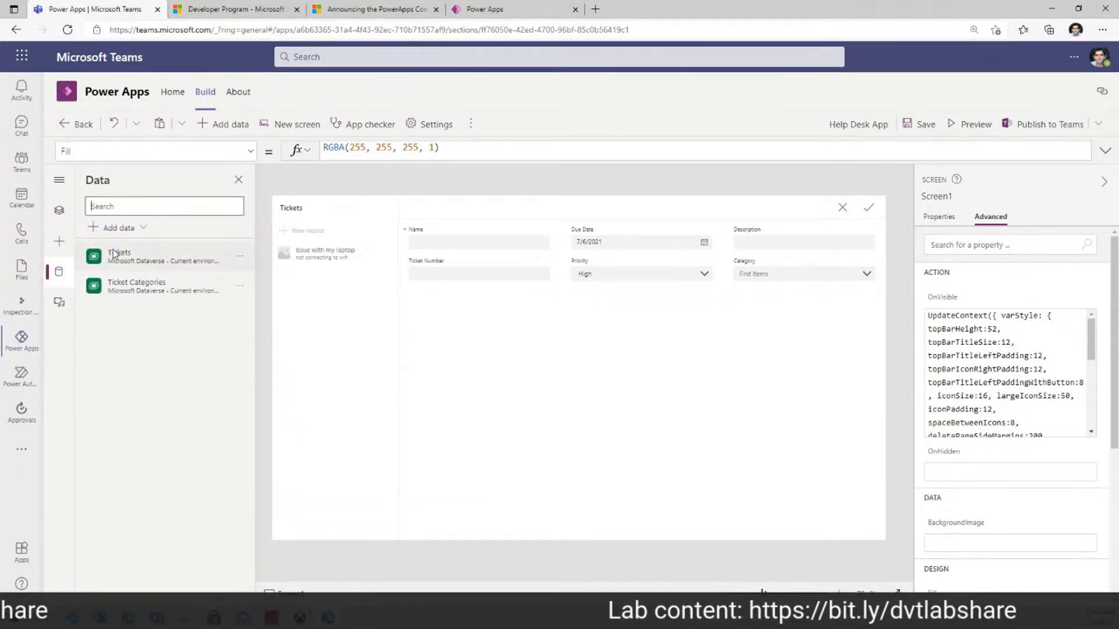
pyautogui.click(240, 257)
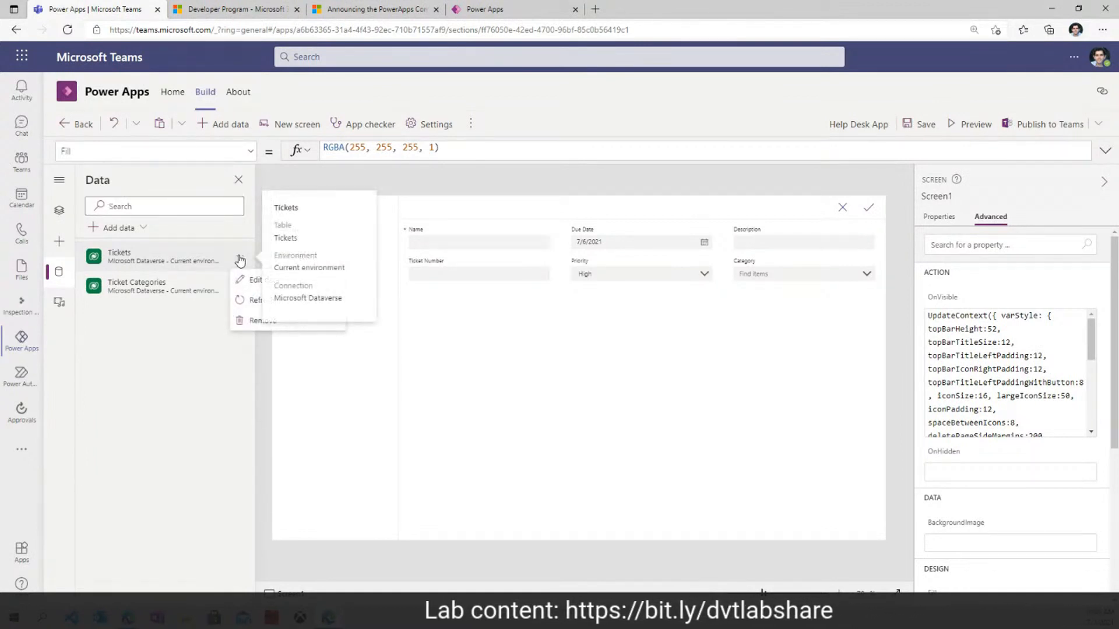
pyautogui.click(252, 284)
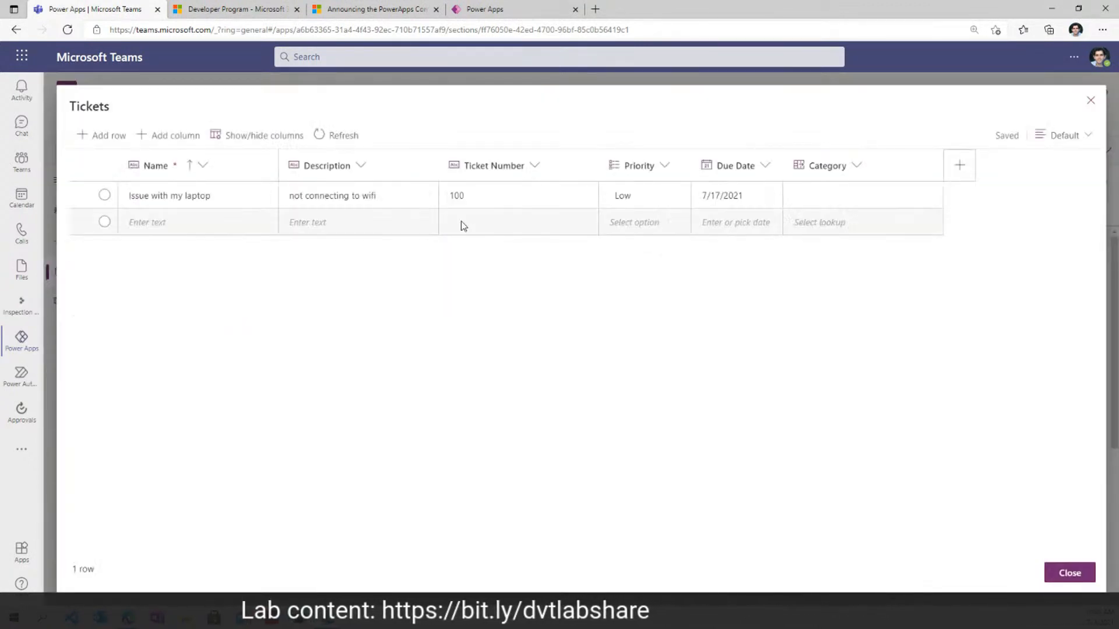
# Step: Start a new column in the Tickets table, named Ticket Status and of type Choice
pyautogui.click(959, 166)
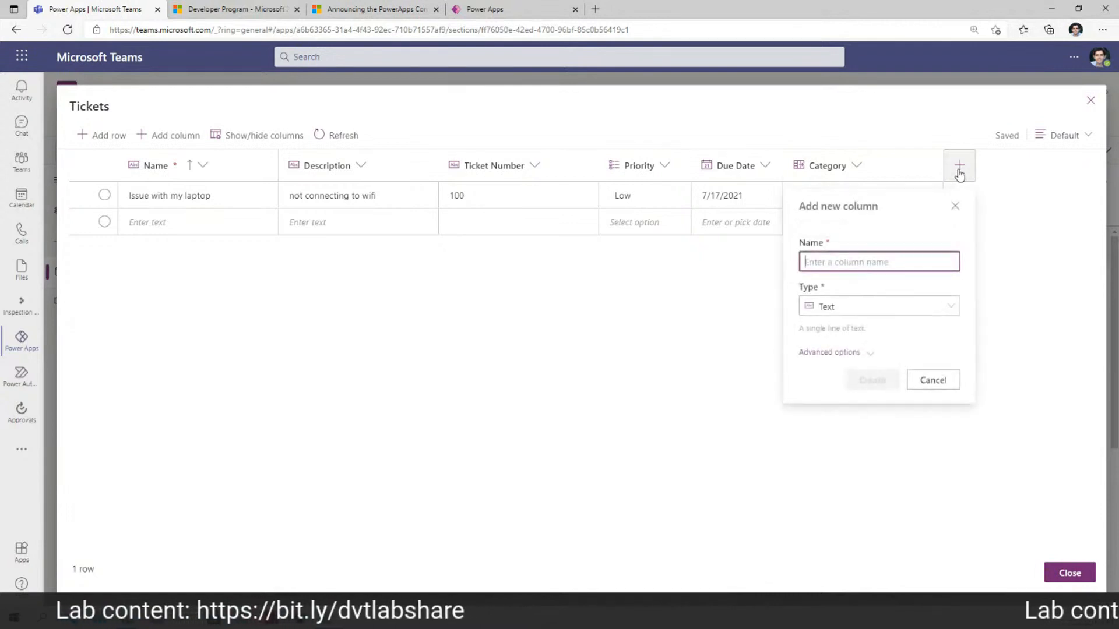
pyautogui.write('Ticke')
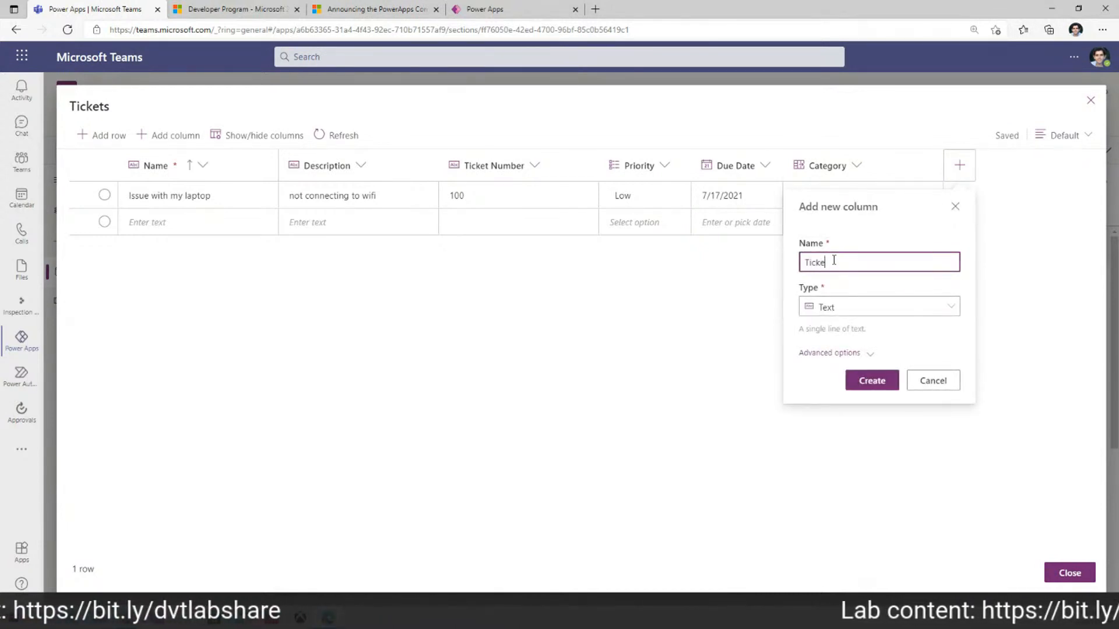
pyautogui.write('t Status')
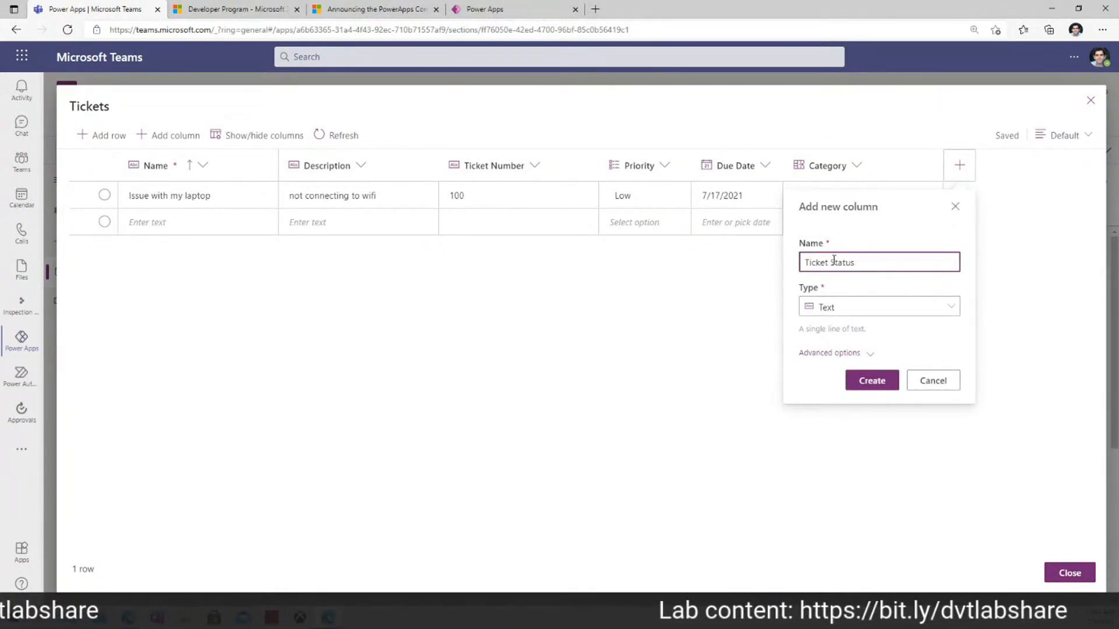
pyautogui.click(844, 311)
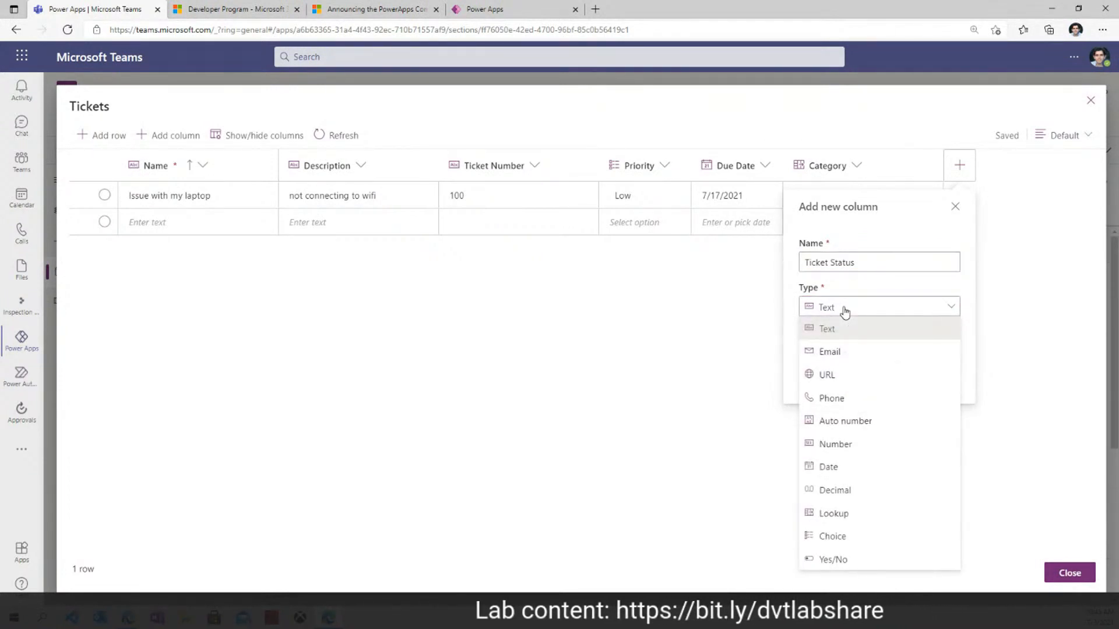
pyautogui.click(836, 533)
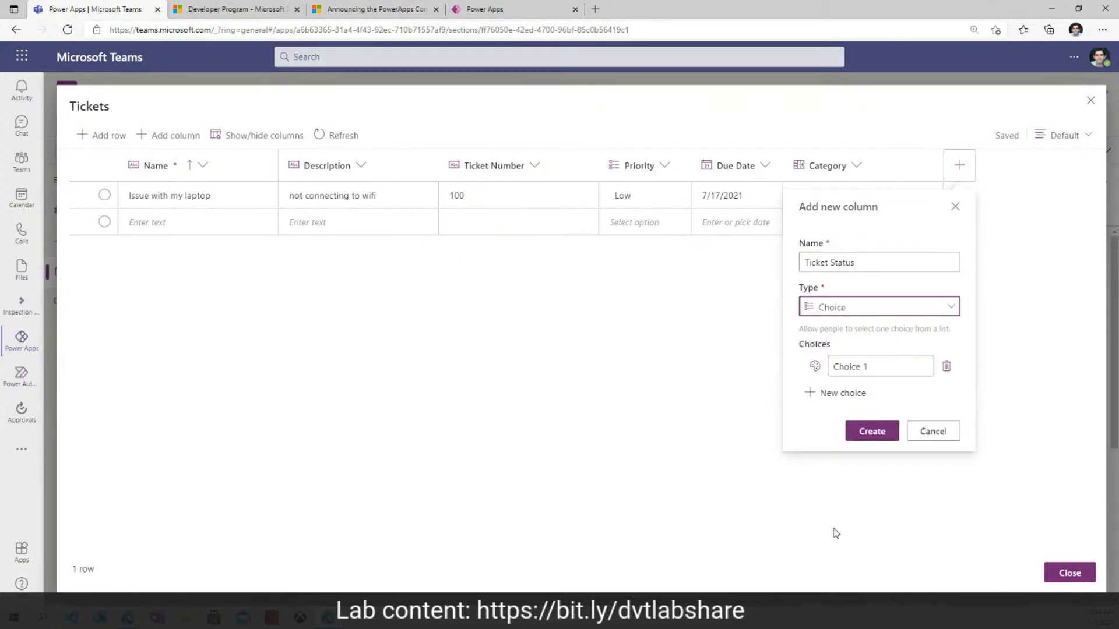
# Step: Define the choices Pending, Approved and Rejected for the Ticket Status column, create it and close the table
pyautogui.click(910, 359)
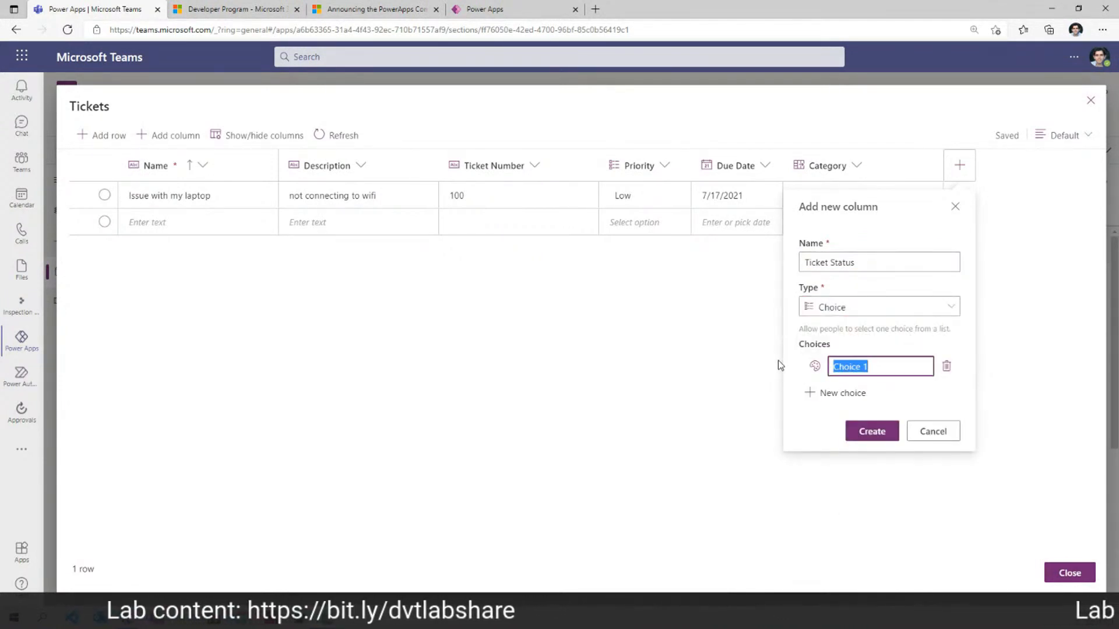
pyautogui.write('Pending')
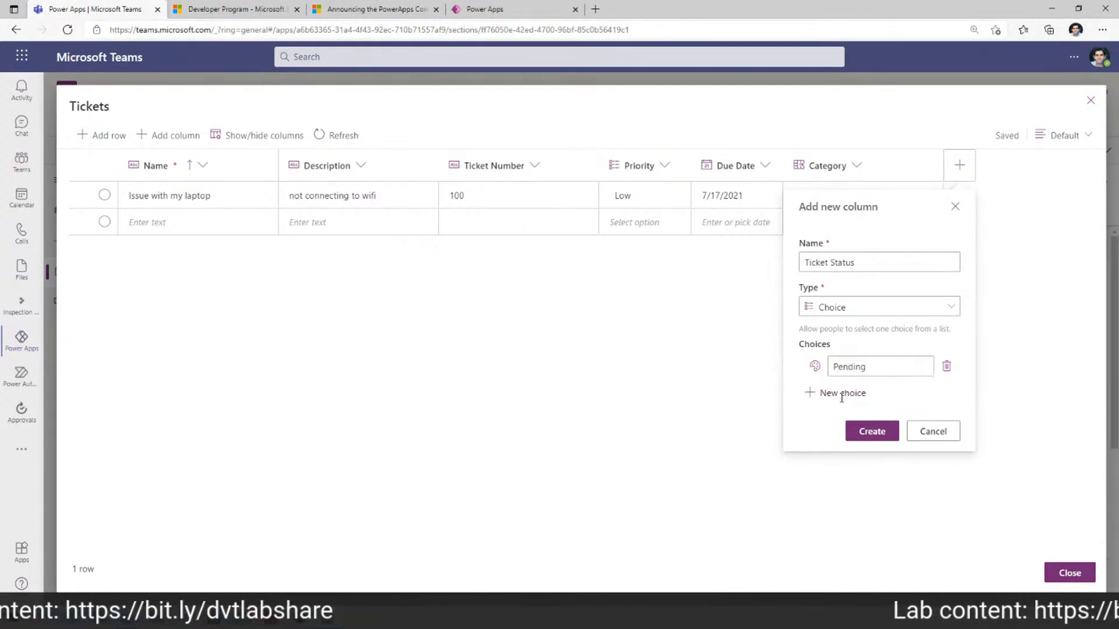
pyautogui.click(807, 394)
pyautogui.write('Approved')
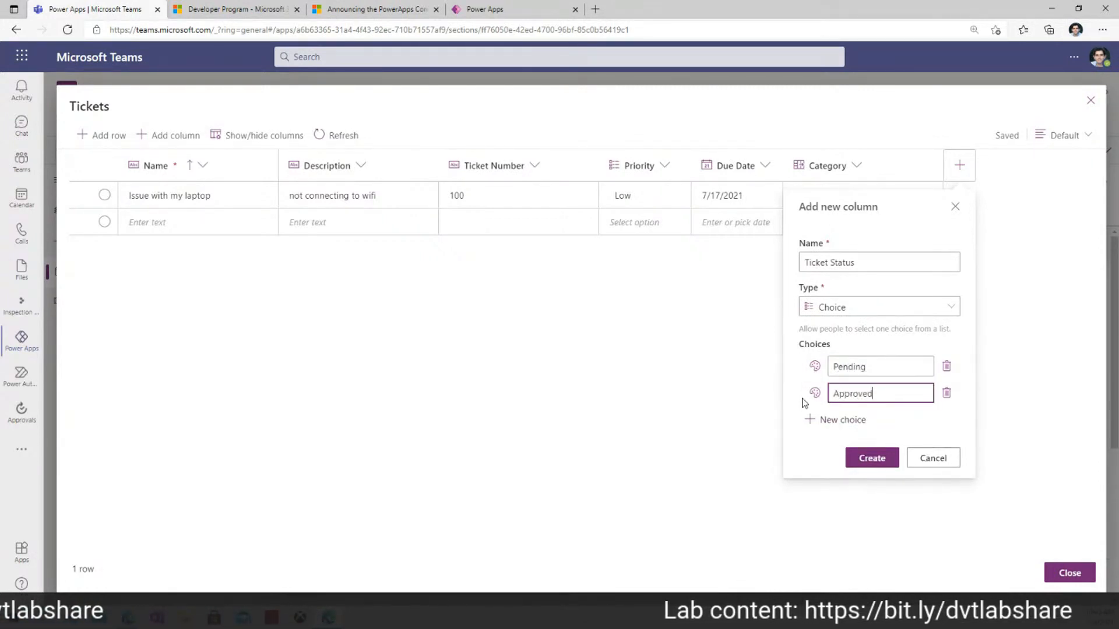
pyautogui.click(842, 419)
pyautogui.moveTo(885, 420); pyautogui.dragTo(737, 433)
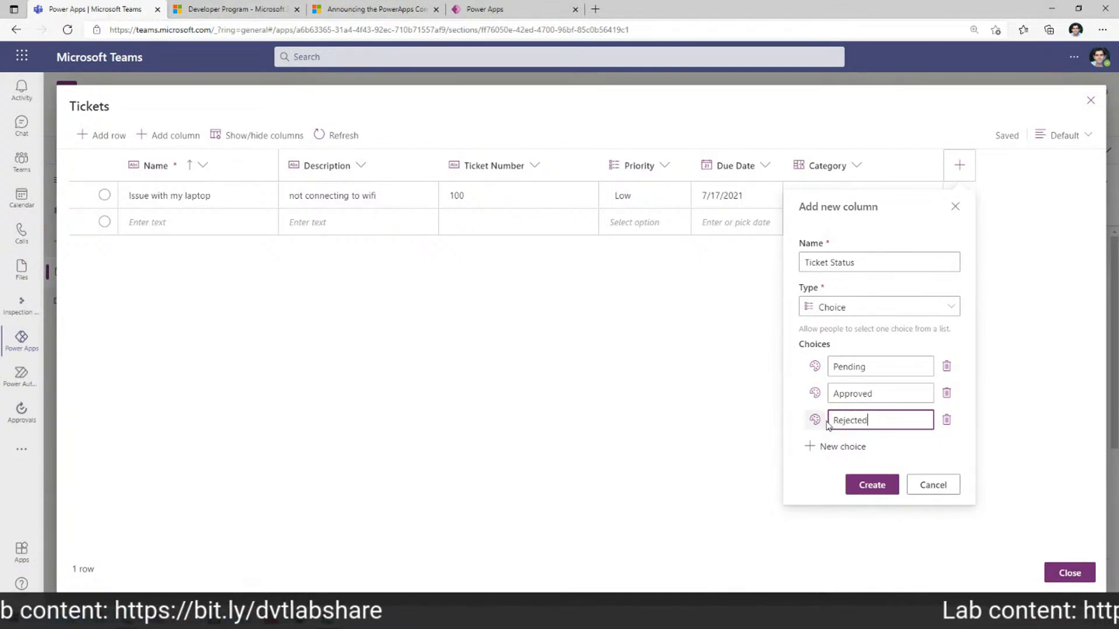
pyautogui.click(873, 485)
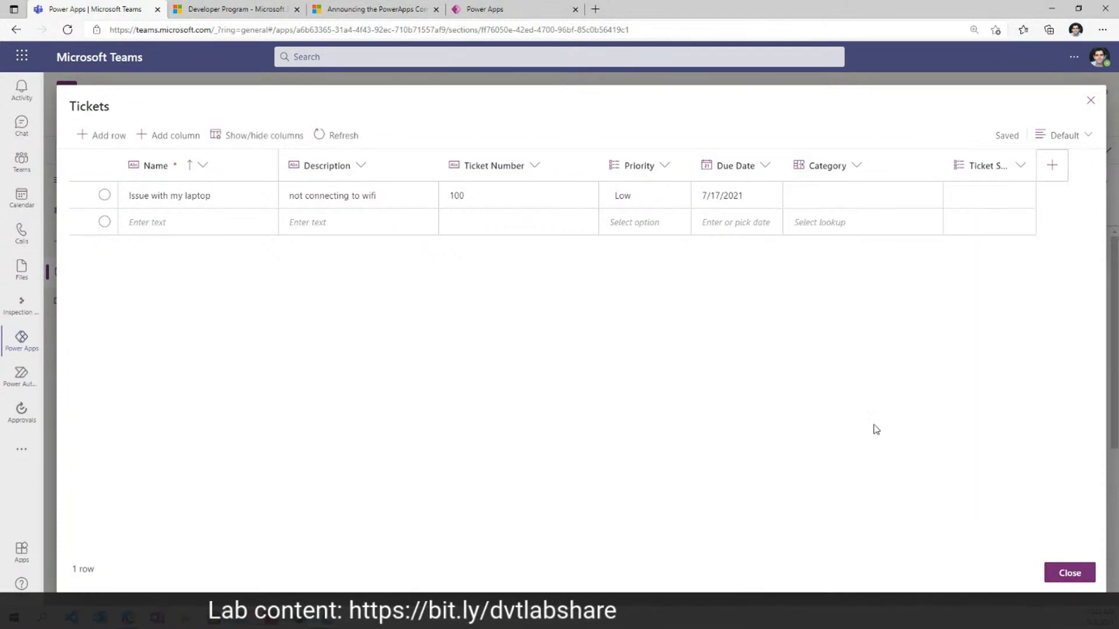
pyautogui.click(1054, 573)
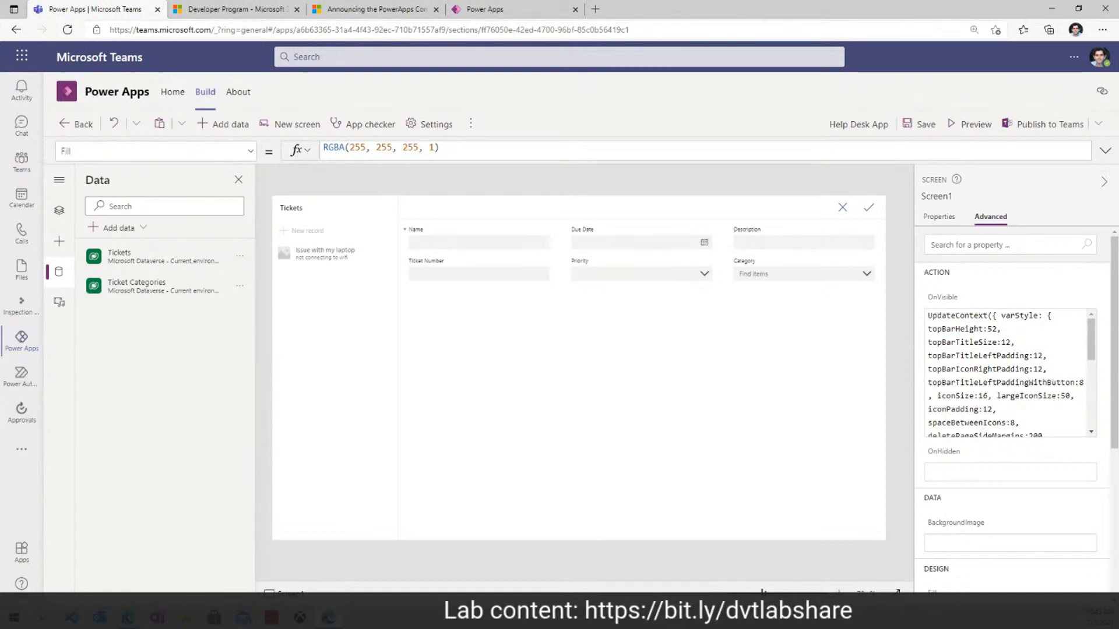
# Step: Add the Ticket Status field to the Tickets edit form
pyautogui.click(544, 429)
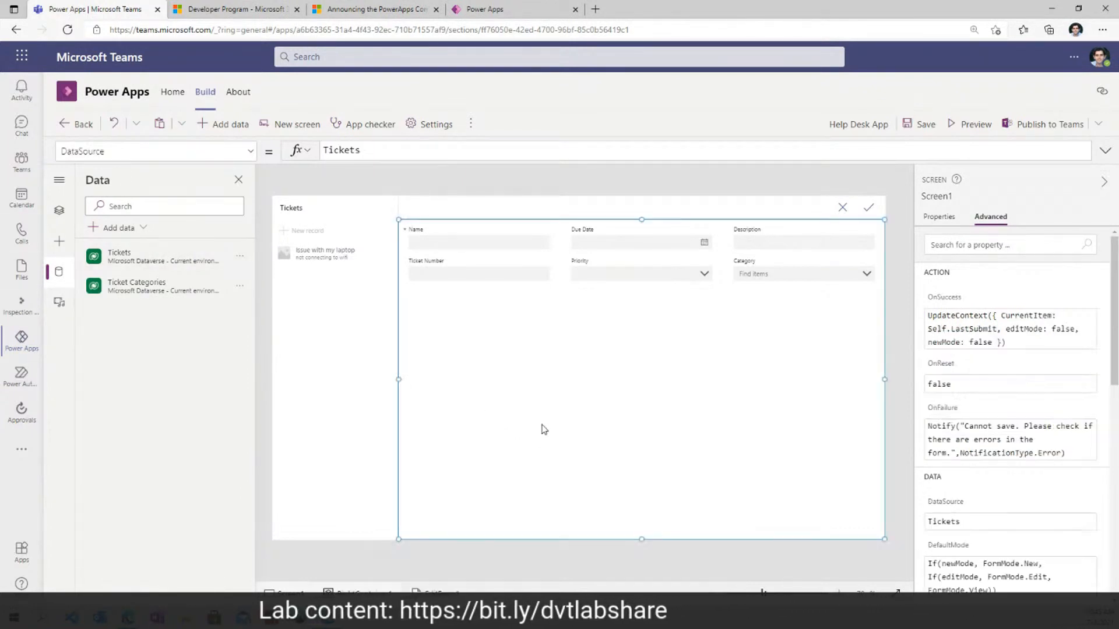
pyautogui.click(59, 211)
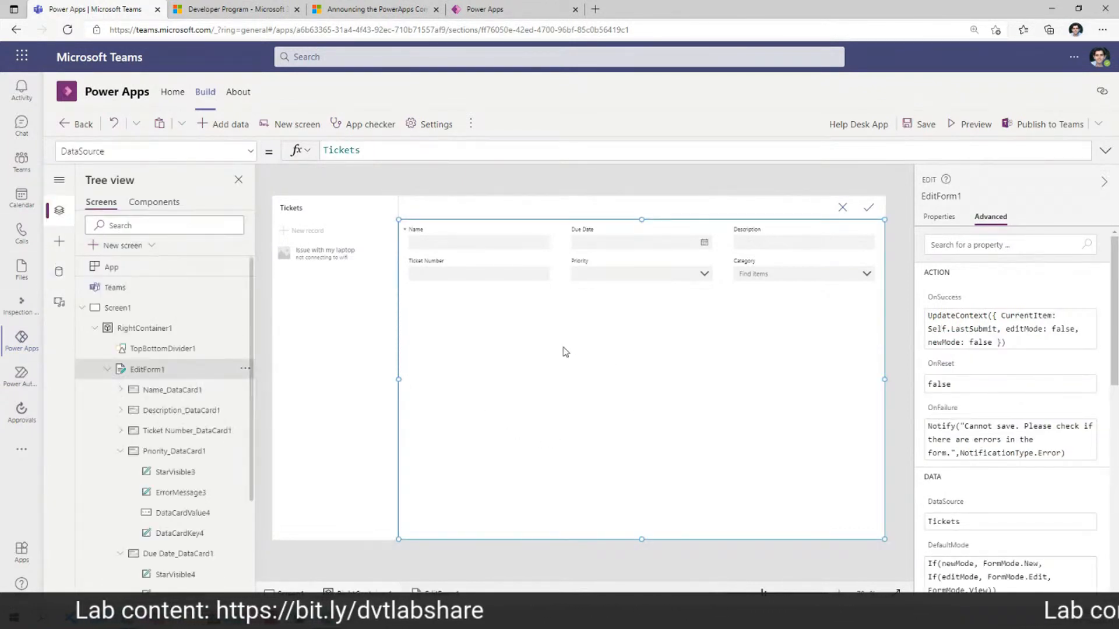
pyautogui.click(940, 218)
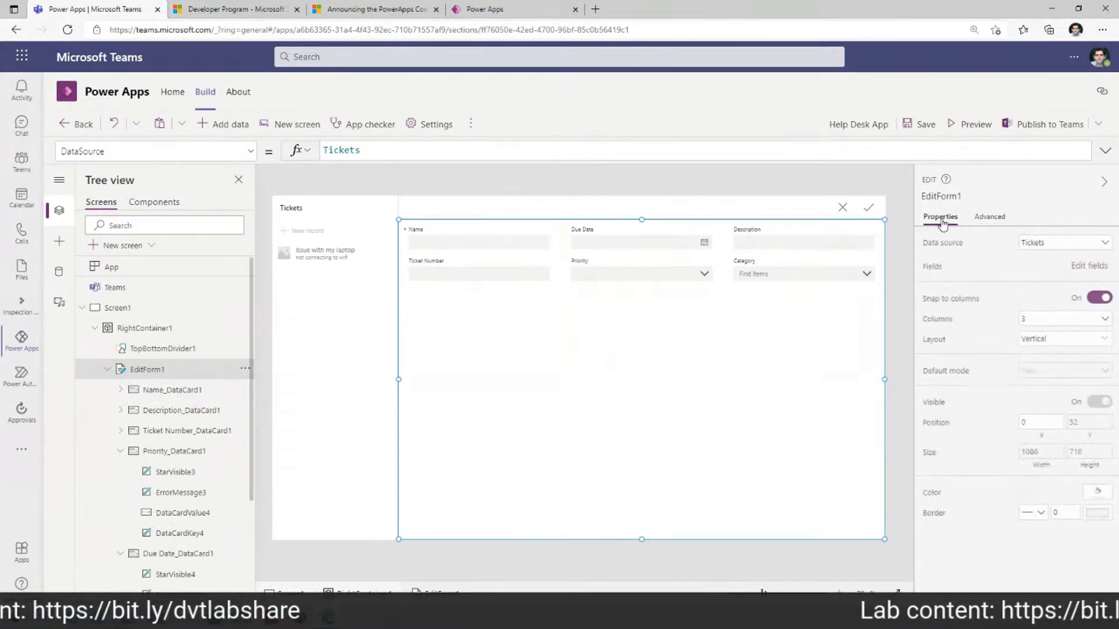
pyautogui.click(1089, 265)
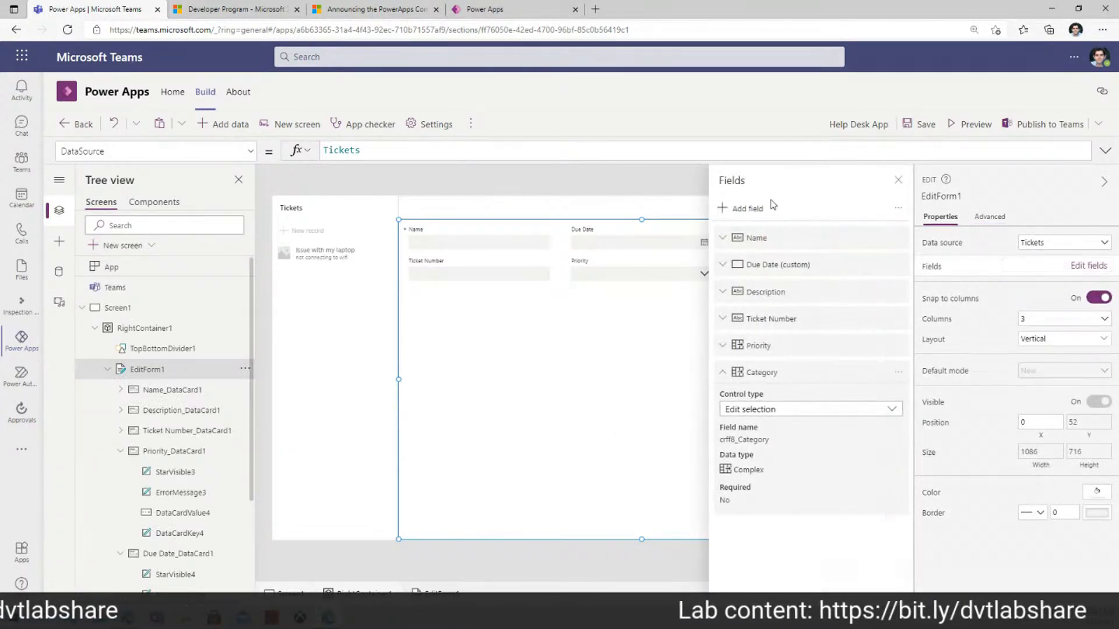
pyautogui.click(738, 208)
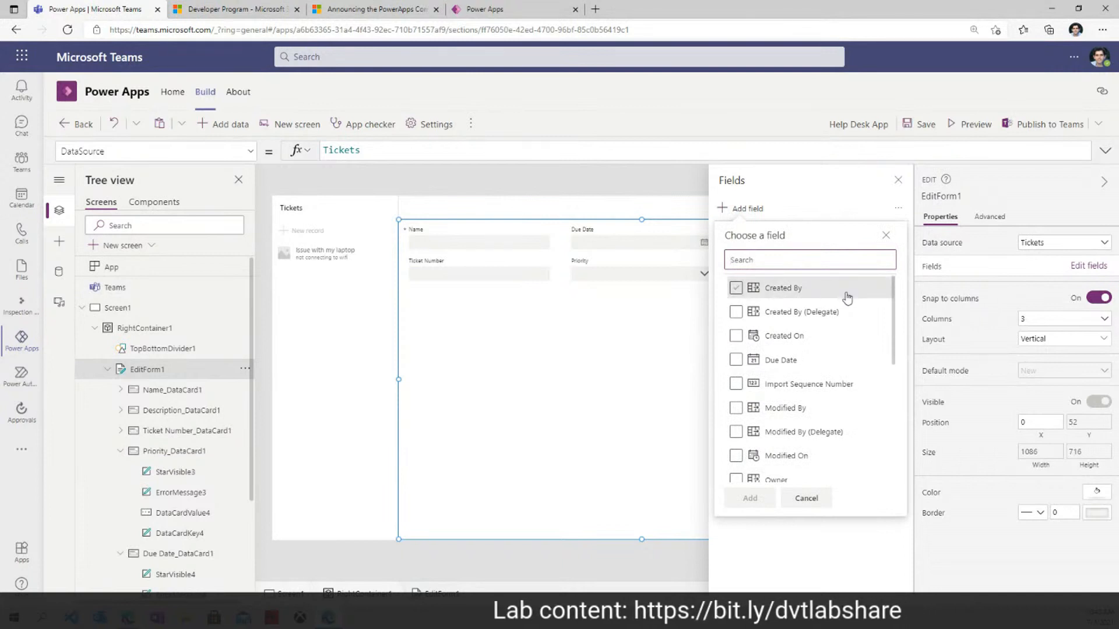
pyautogui.write('ticke')
pyautogui.click(757, 312)
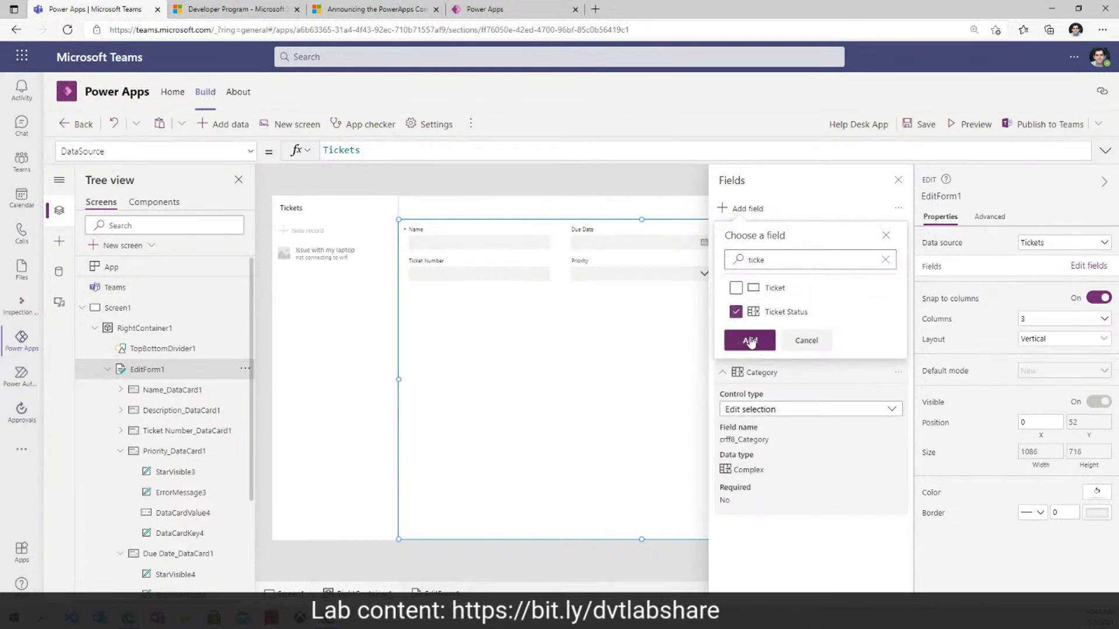
pyautogui.click(750, 341)
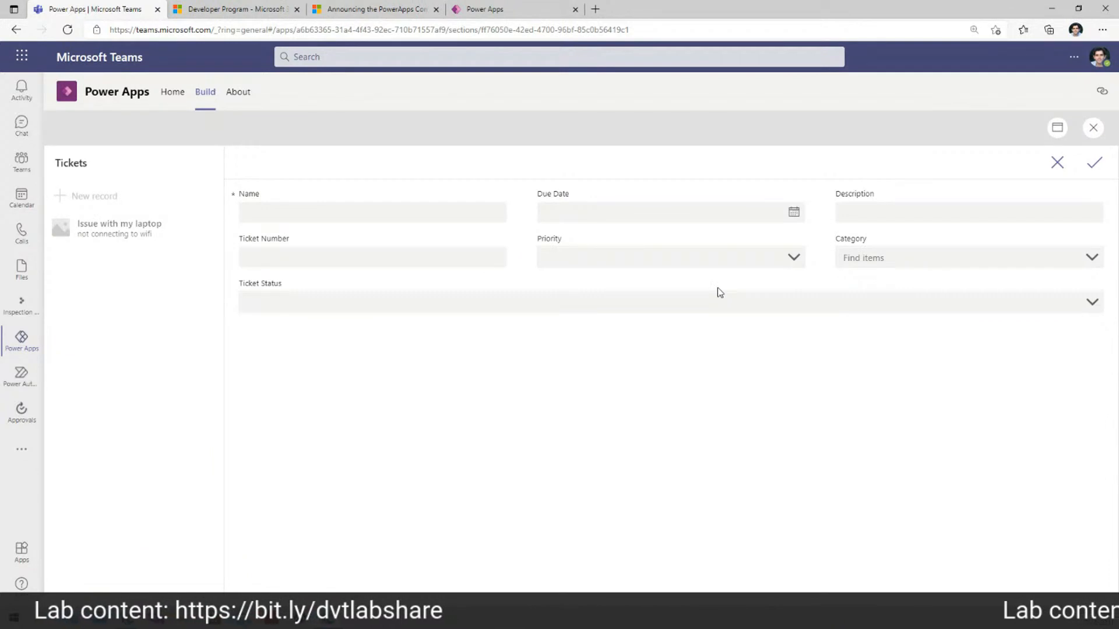
# Step: View the available Ticket Status choices in the app preview and return to editing
pyautogui.click(663, 309)
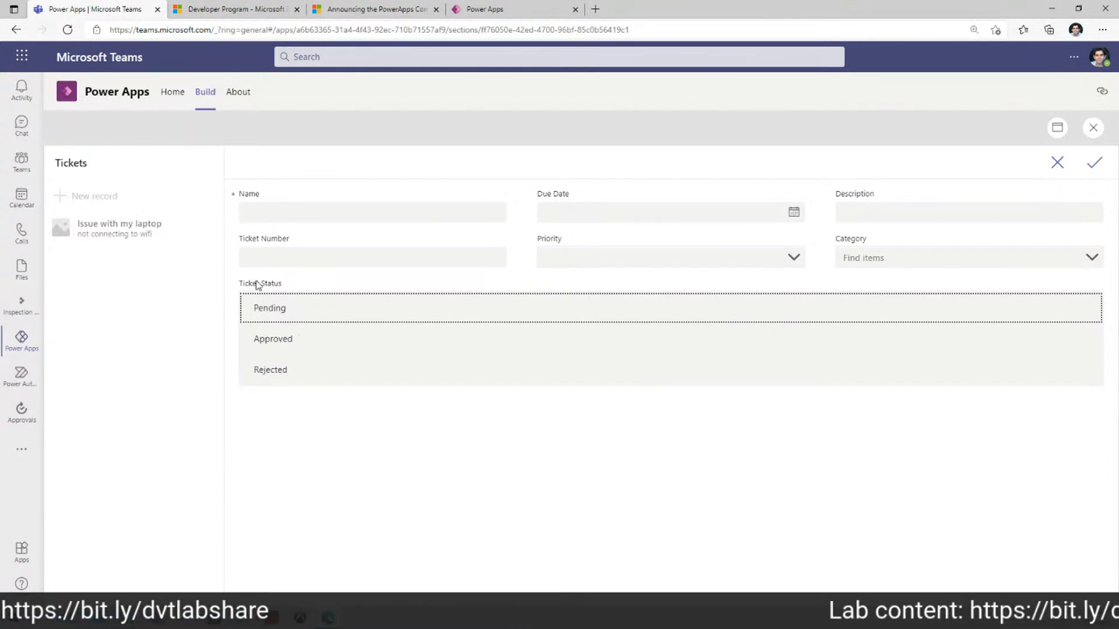
pyautogui.click(356, 463)
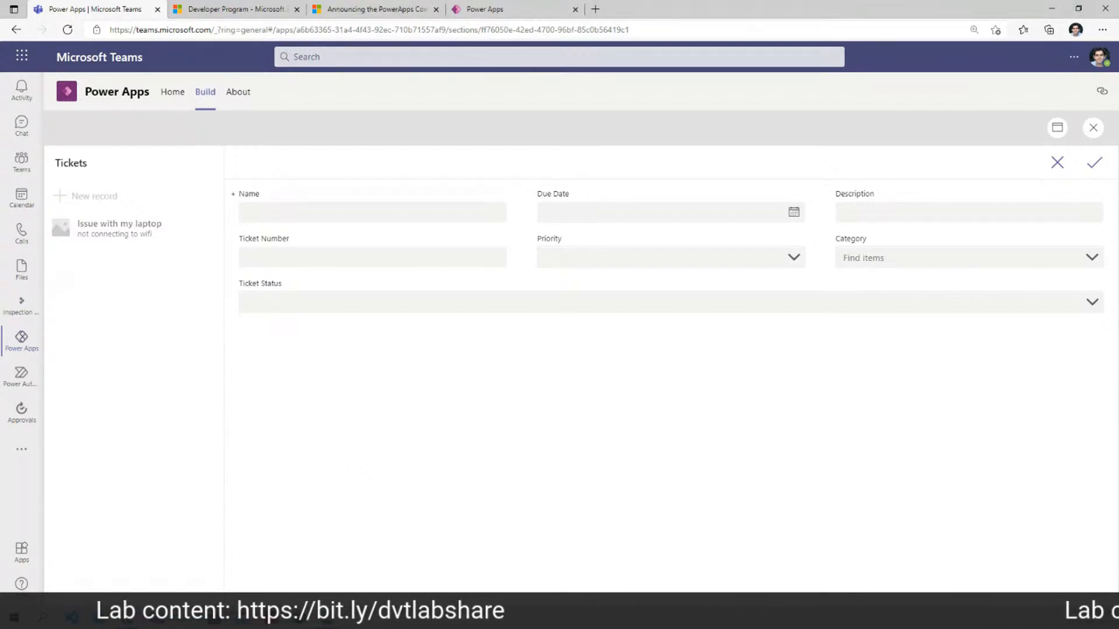
pyautogui.click(1095, 133)
# Step: Unlock the Ticket Status card's properties and open its Default property for editing
pyautogui.click(429, 299)
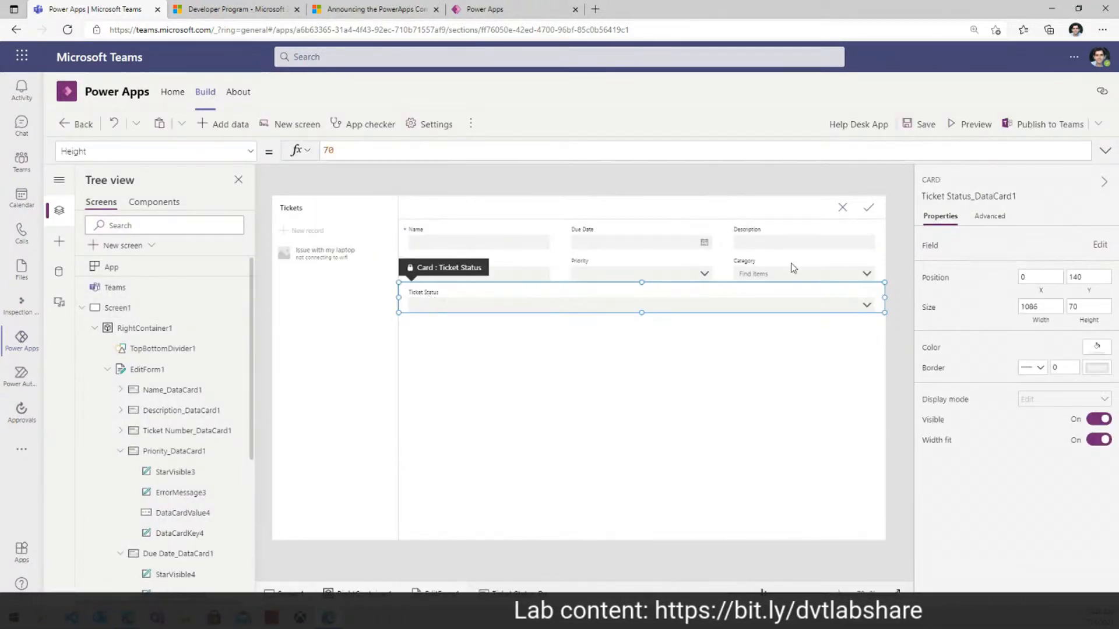
pyautogui.click(990, 219)
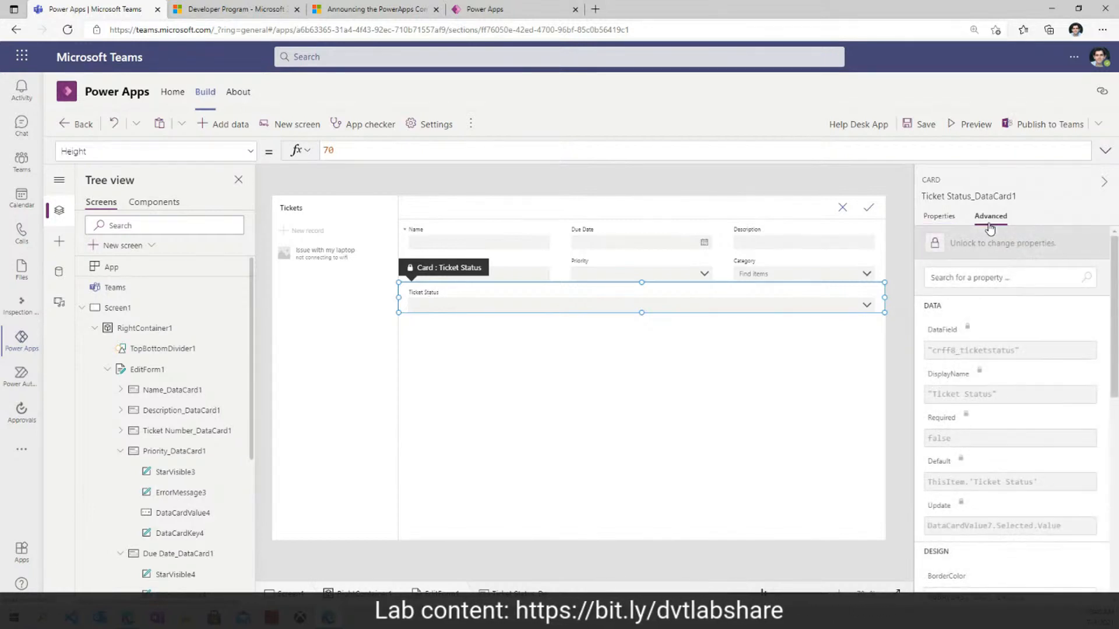
pyautogui.click(960, 249)
pyautogui.click(960, 245)
pyautogui.write('def')
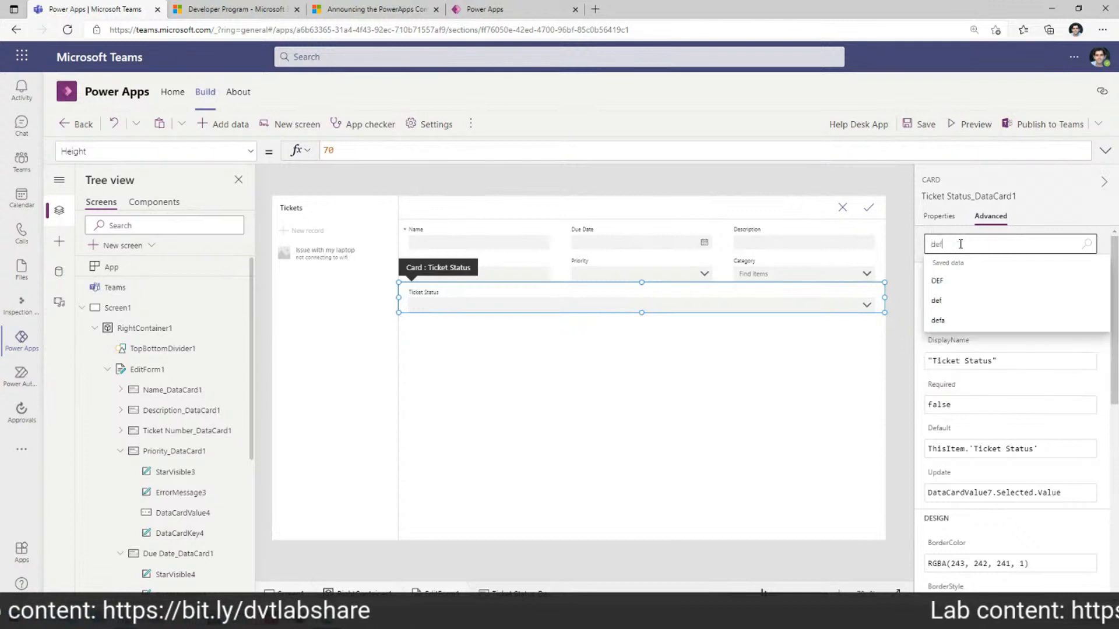
pyautogui.write('a')
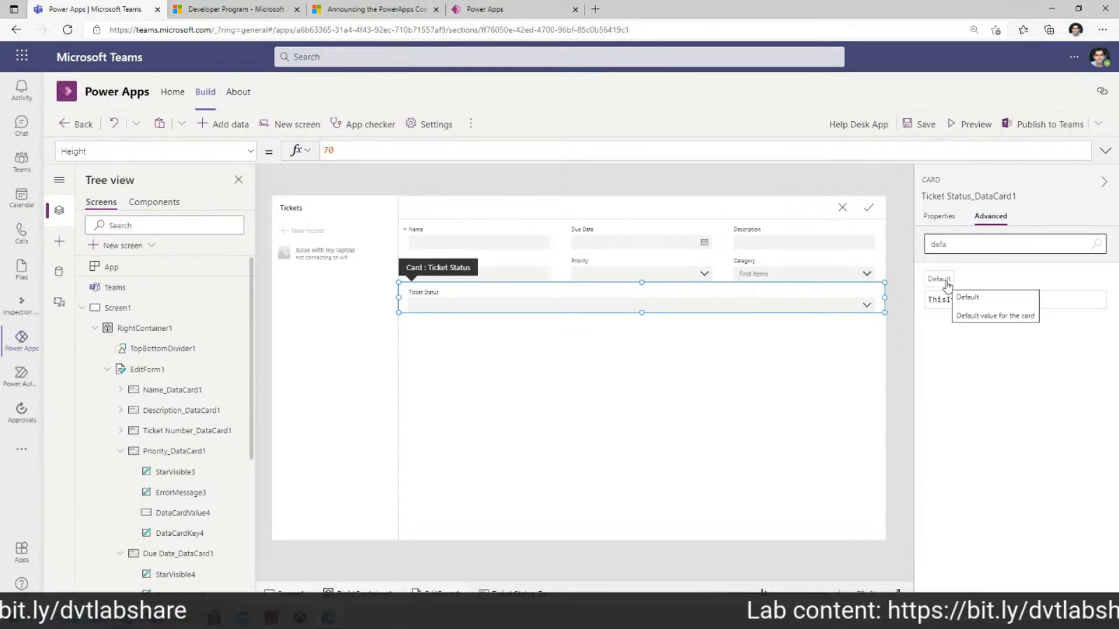
pyautogui.click(947, 285)
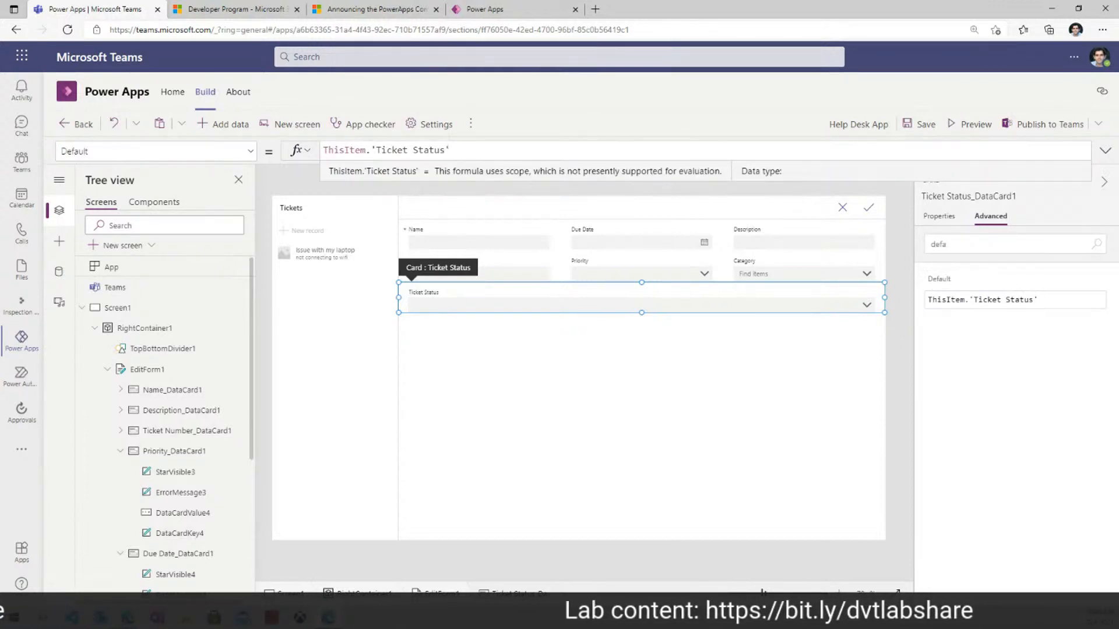
# Step: Replace the card's Default formula with an If function testing EditForm1.Mode = FormMode.New
pyautogui.hotkey('ctrl', 'a')
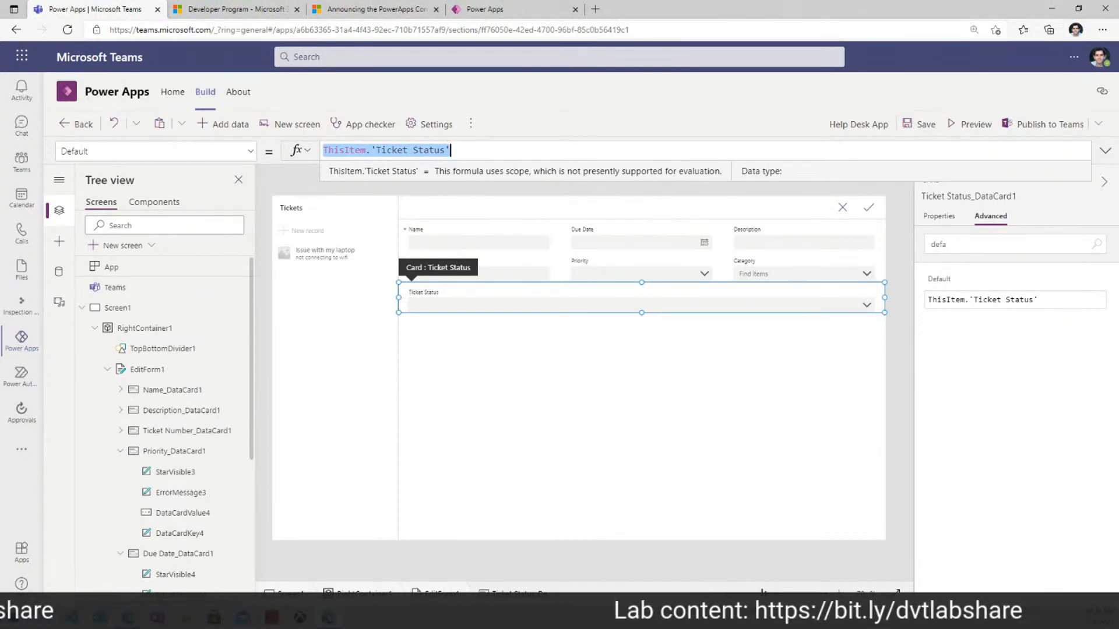
pyautogui.write('if')
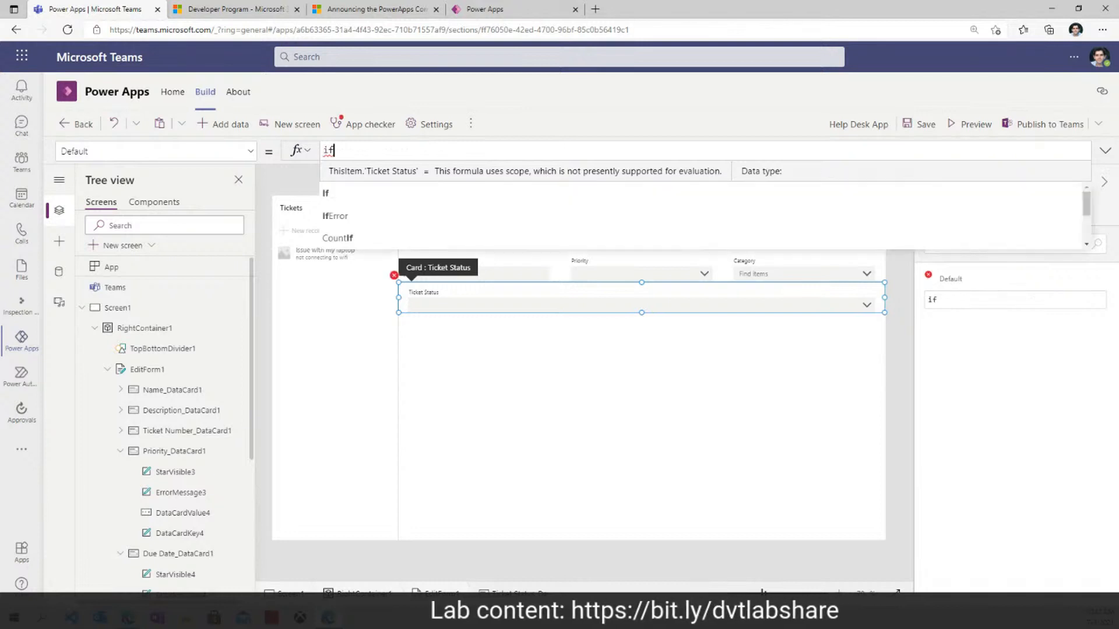
pyautogui.press('Tab')
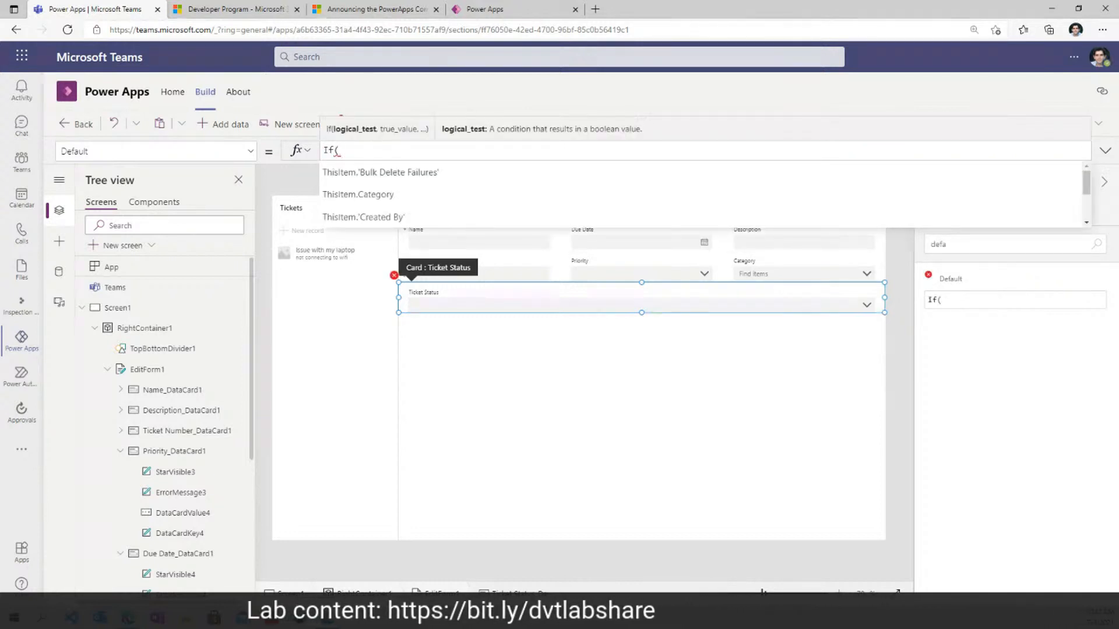
pyautogui.write('editfor')
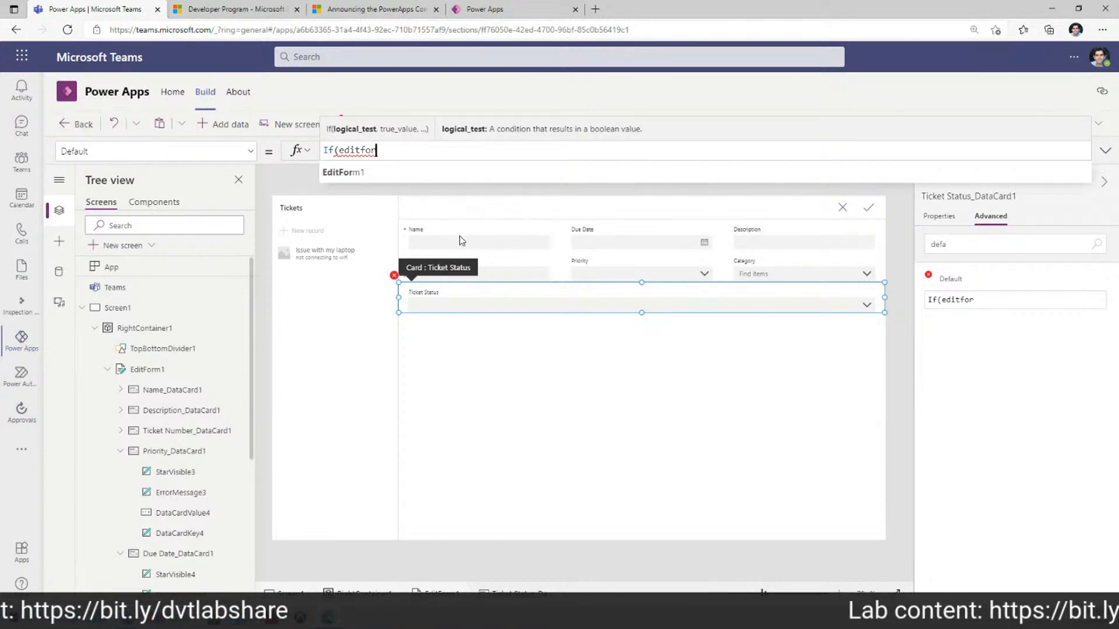
pyautogui.click(421, 176)
pyautogui.write('.')
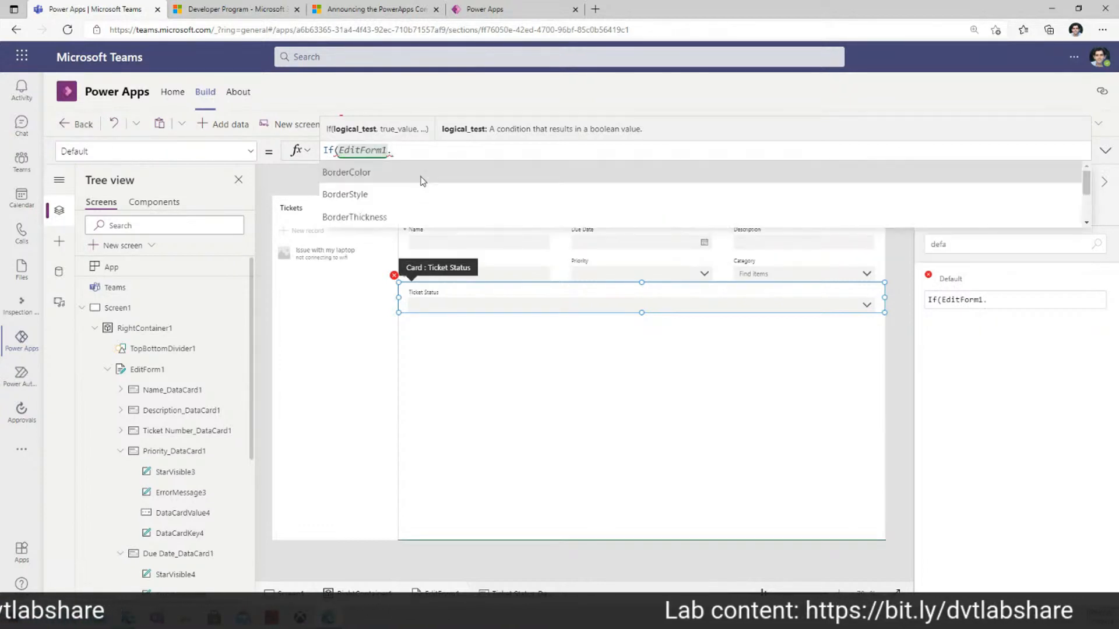
pyautogui.write('m')
pyautogui.click(416, 176)
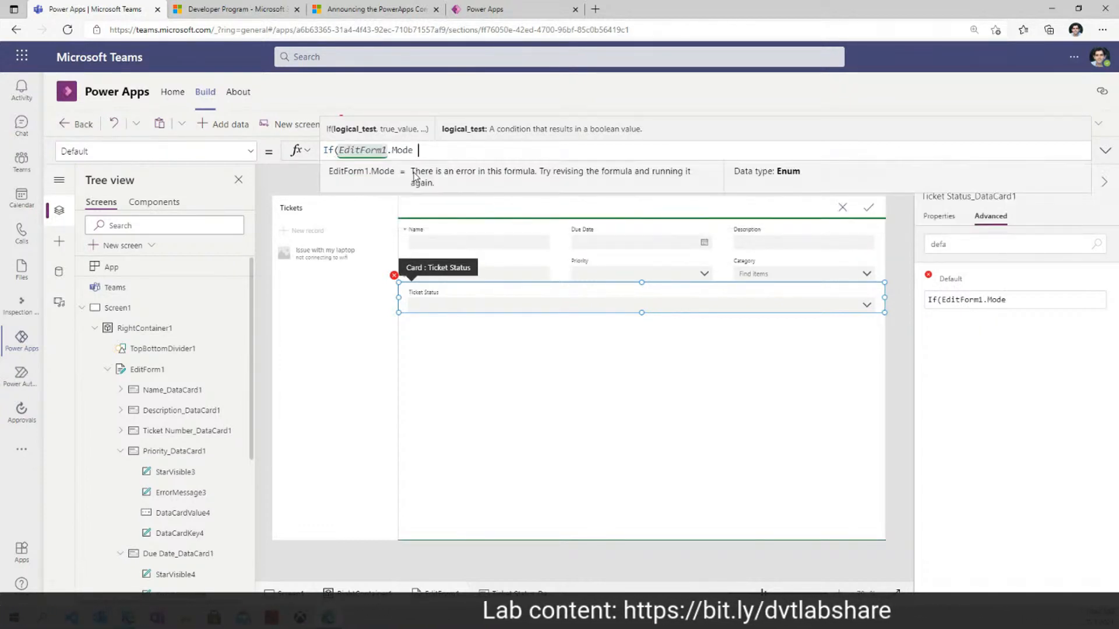
pyautogui.write('= formm')
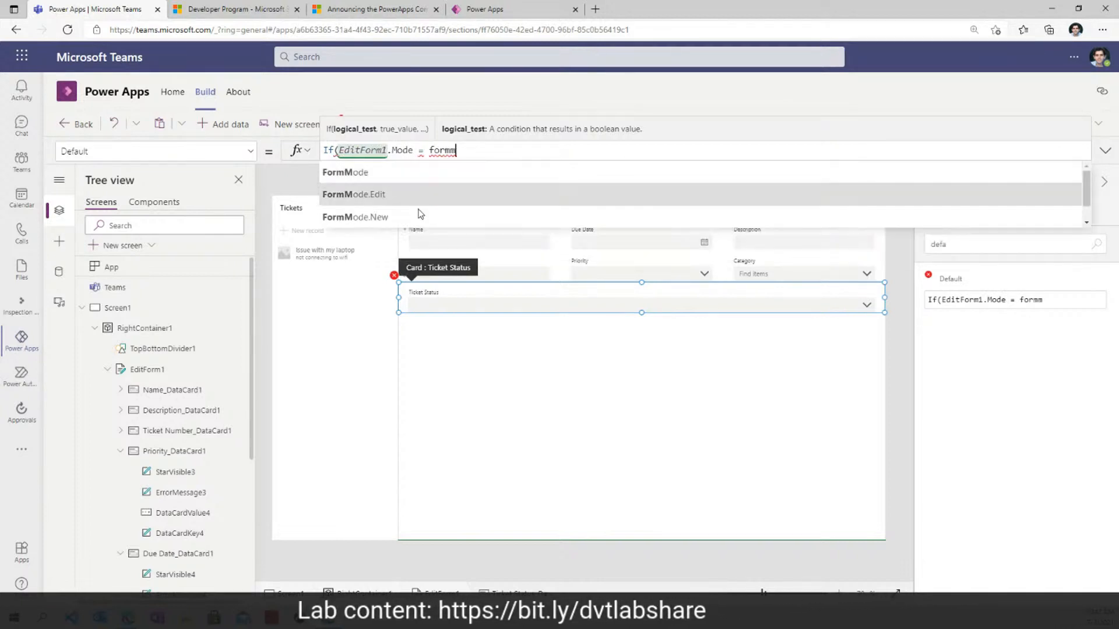
pyautogui.click(418, 192)
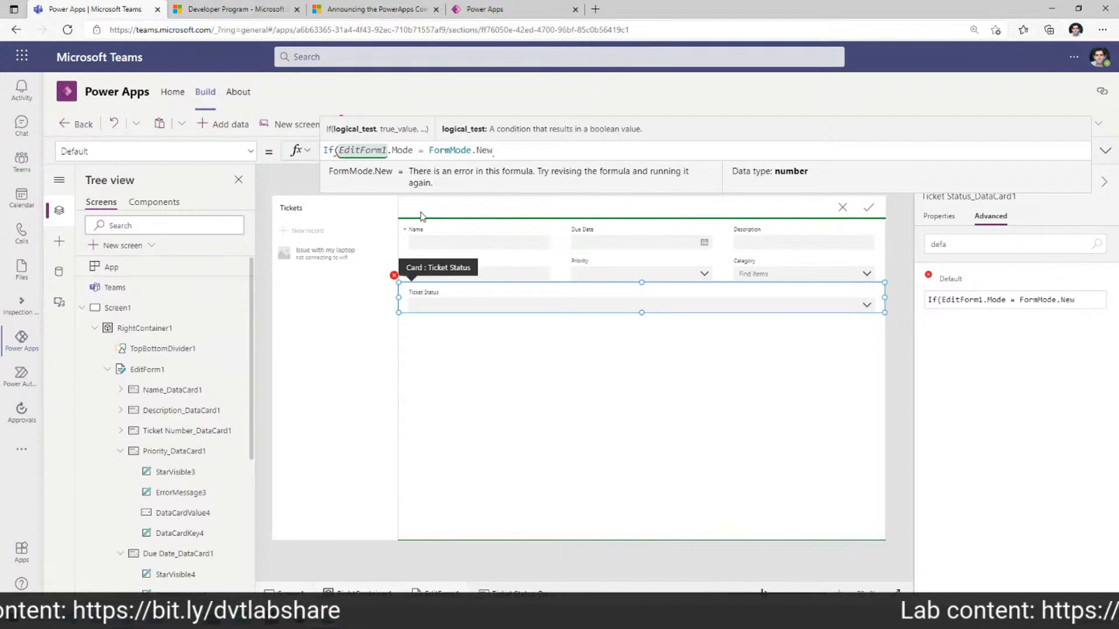
# Step: Set the If formula's true value to 'Ticket Status (Tickets)'.Pending
pyautogui.write(',')
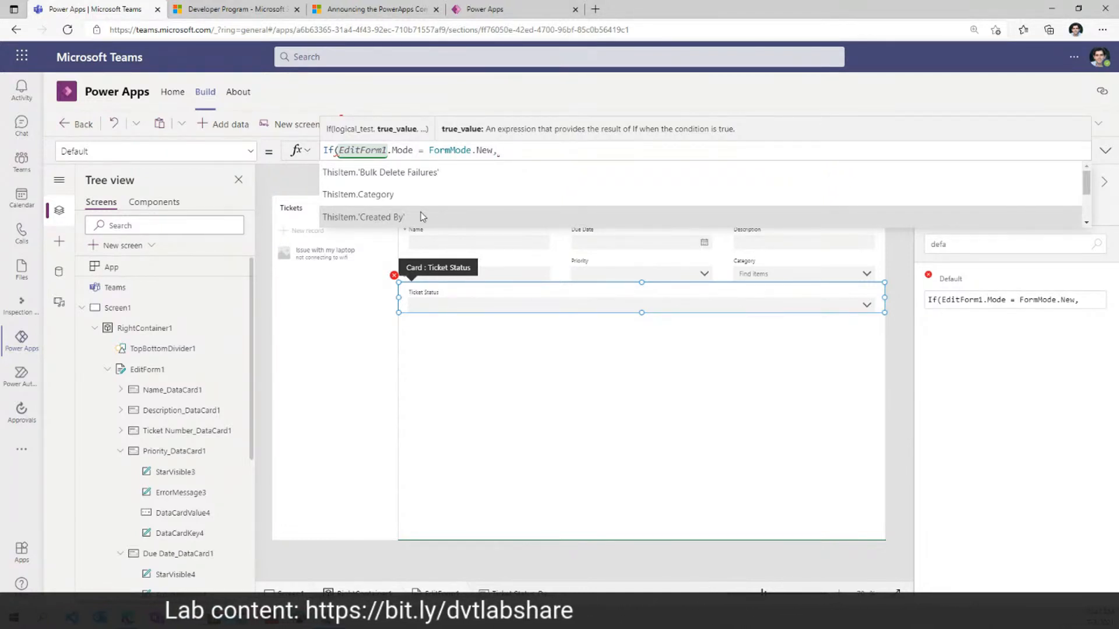
pyautogui.write('ticket')
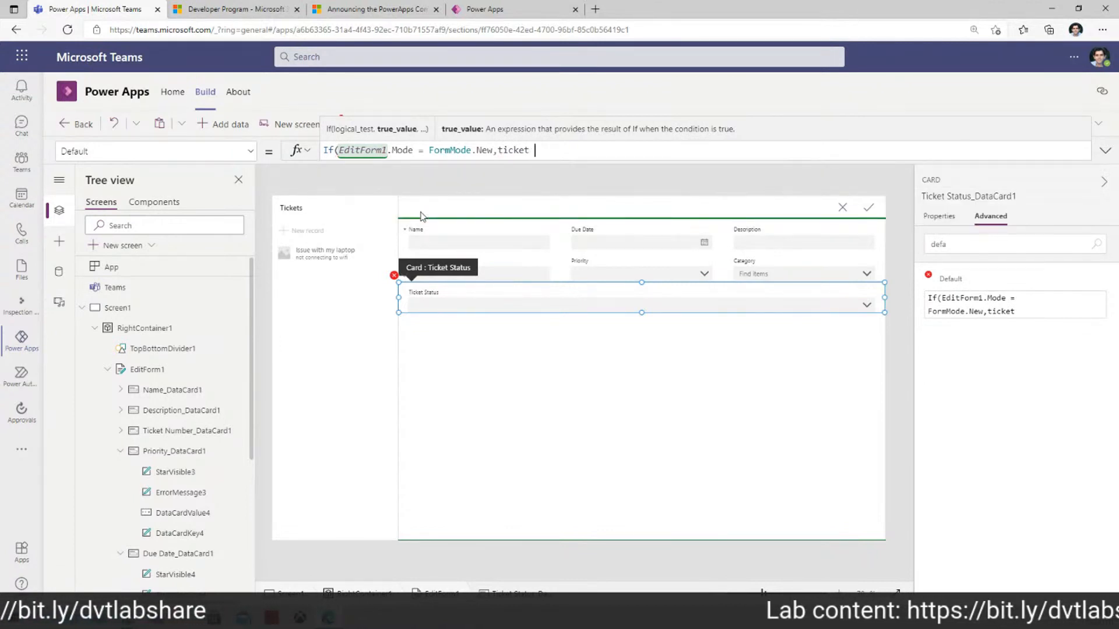
pyautogui.scroll(-3, 408, 209)
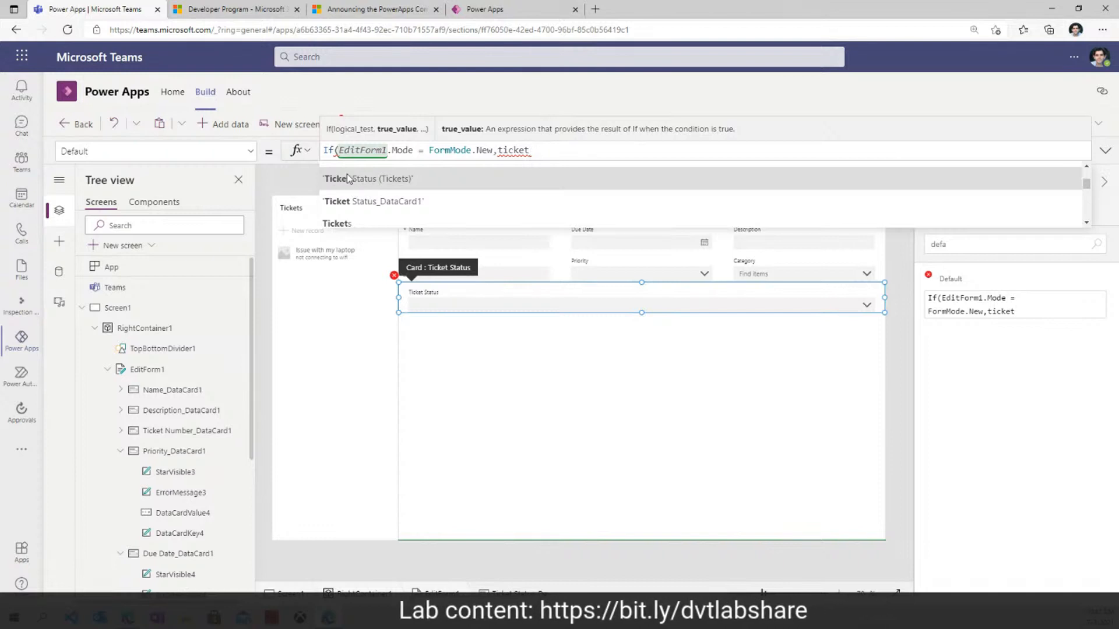
pyautogui.click(392, 179)
pyautogui.write(',')
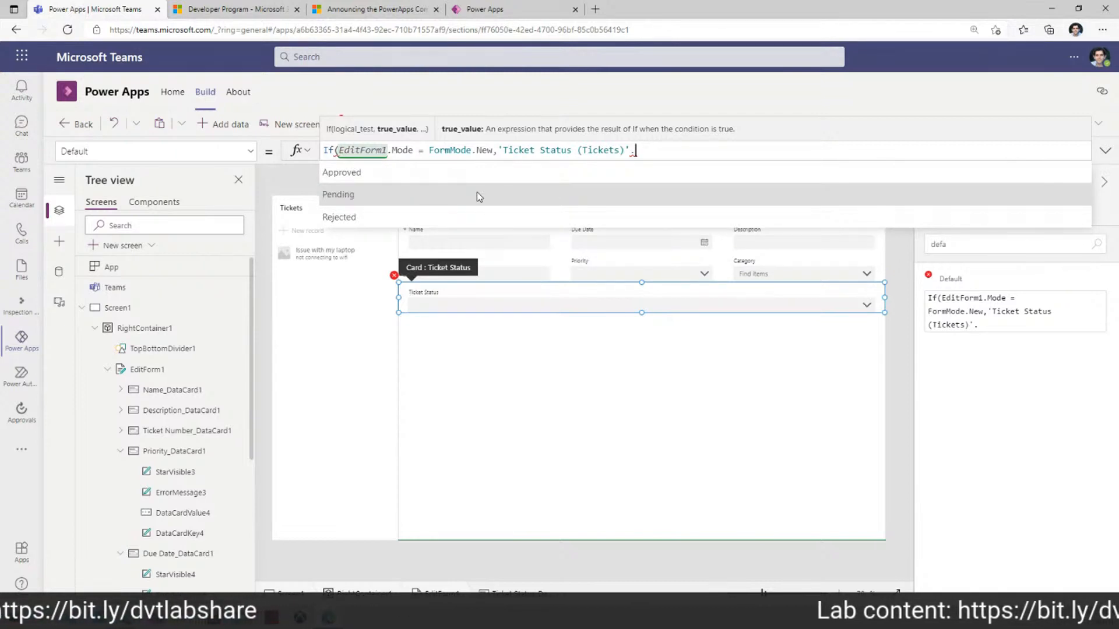
pyautogui.click(478, 196)
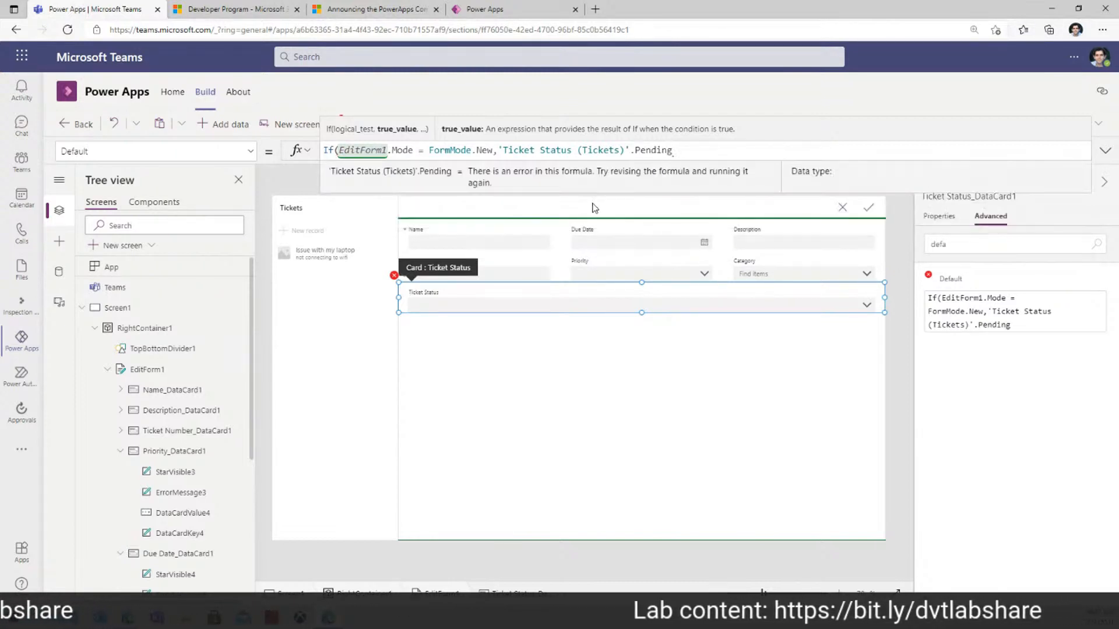
# Step: Set the If formula's else value to ThisItem.'Ticket Status' and close the formula
pyautogui.write(',')
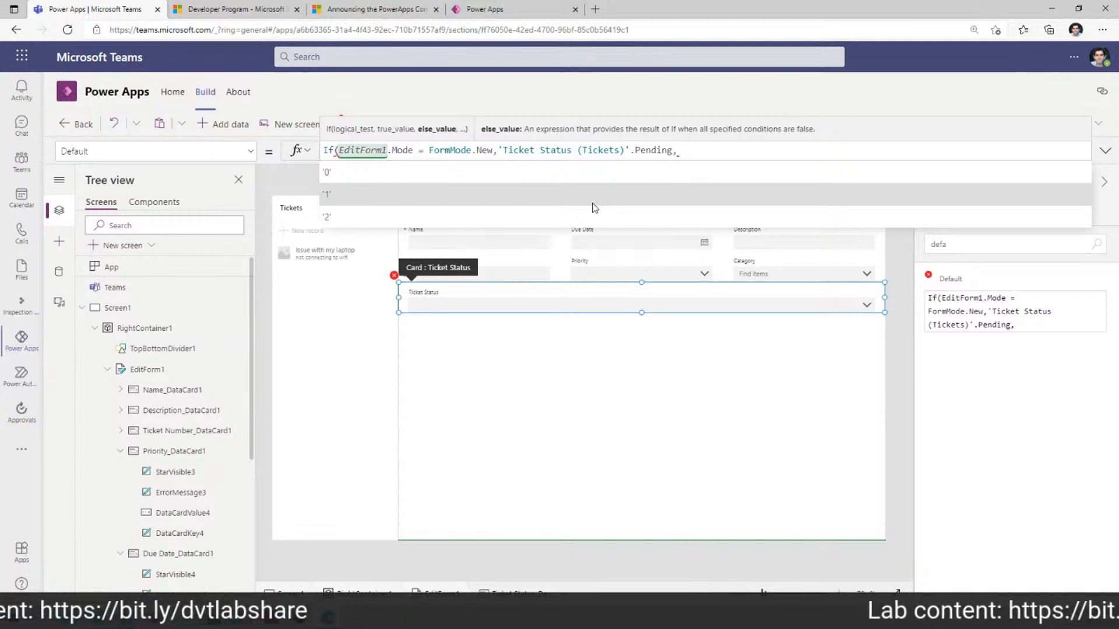
pyautogui.write('this')
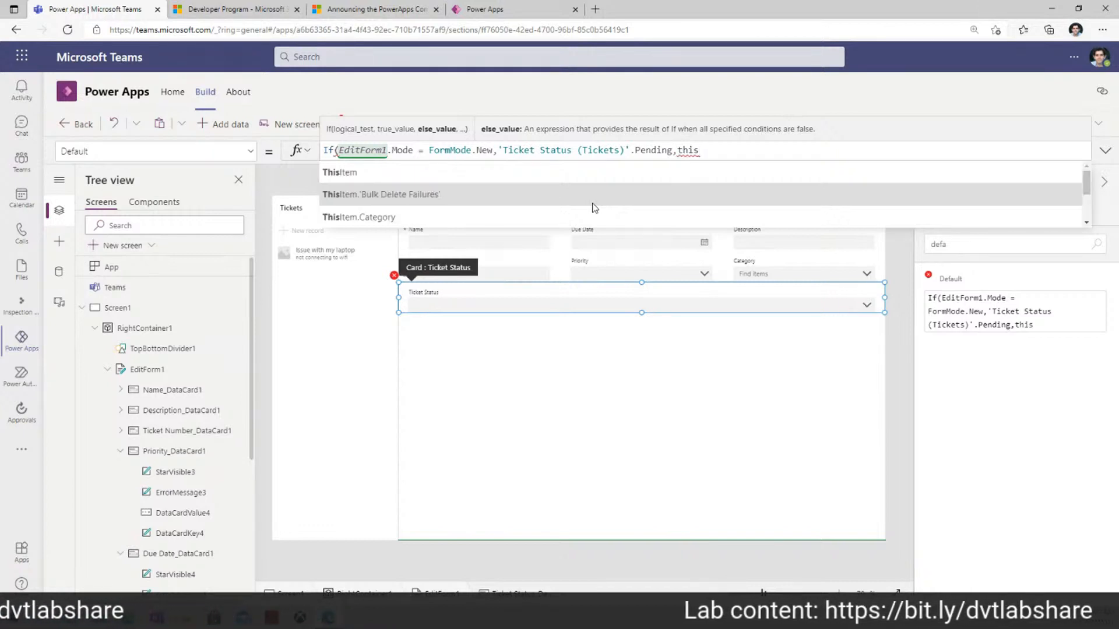
pyautogui.press('Tab')
pyautogui.write('.')
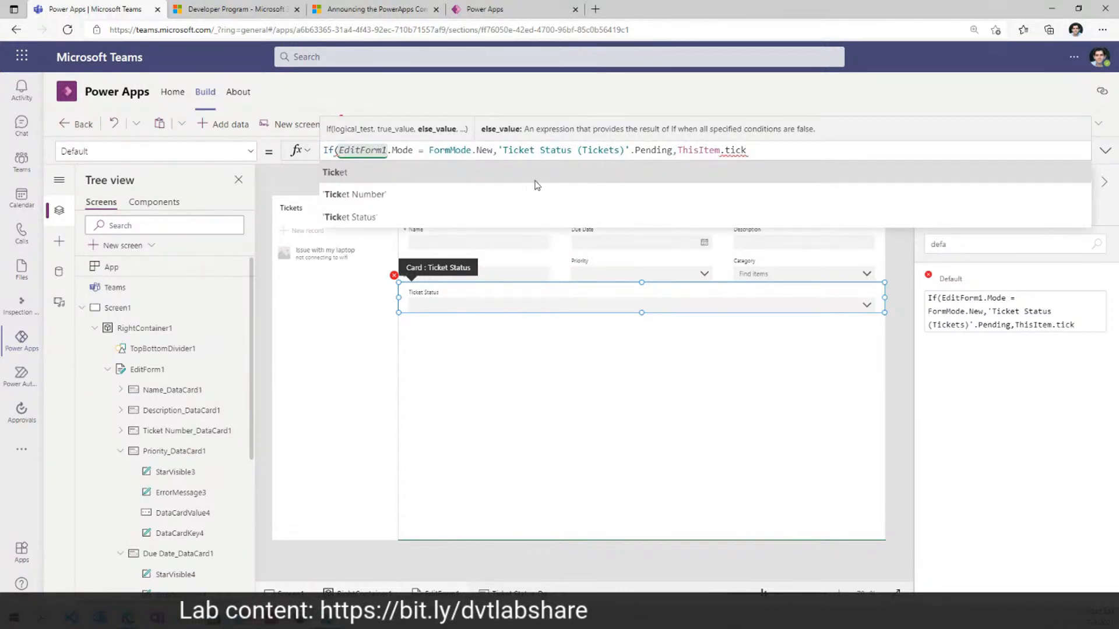
pyautogui.click(365, 218)
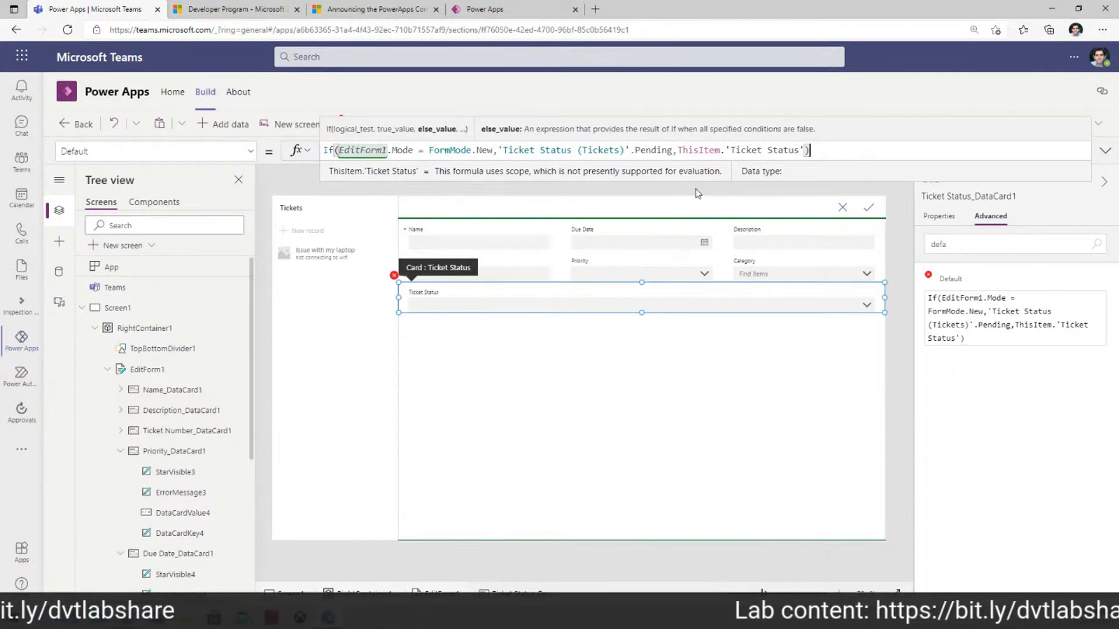
pyautogui.write(')')
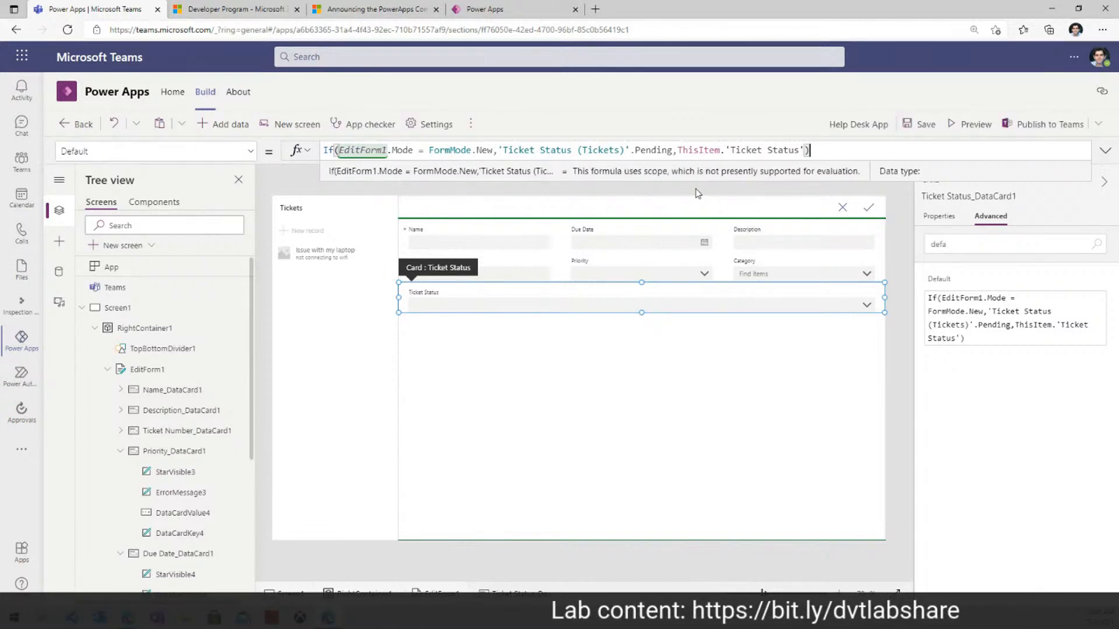
# Step: Preview the app and compare Ticket Status on the existing laptop ticket and on a new record
pyautogui.click(996, 127)
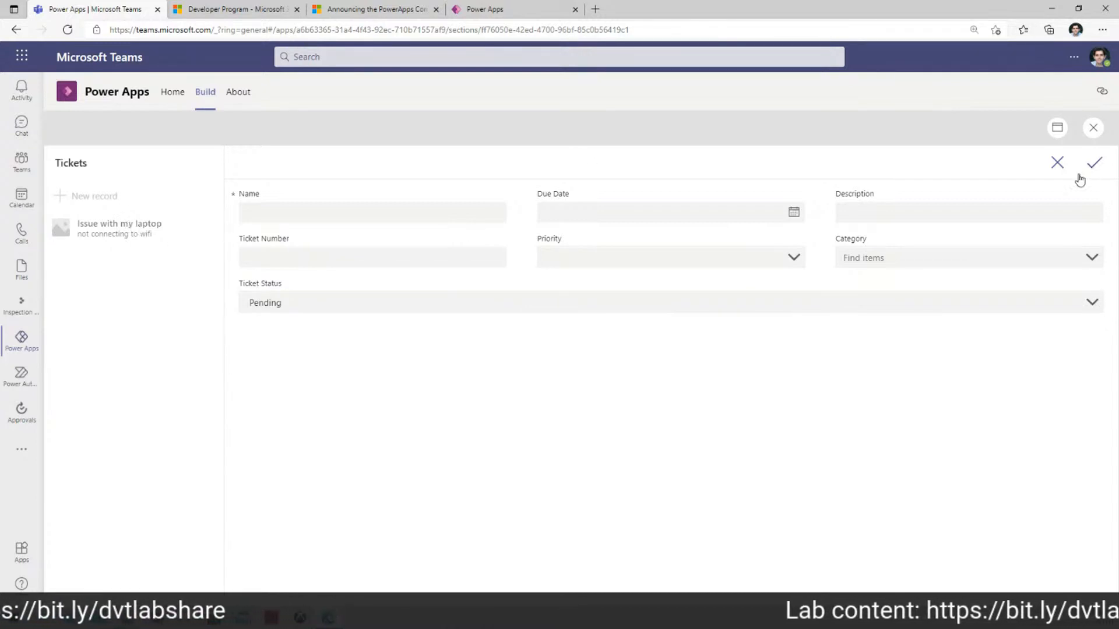
pyautogui.click(1057, 164)
pyautogui.click(116, 236)
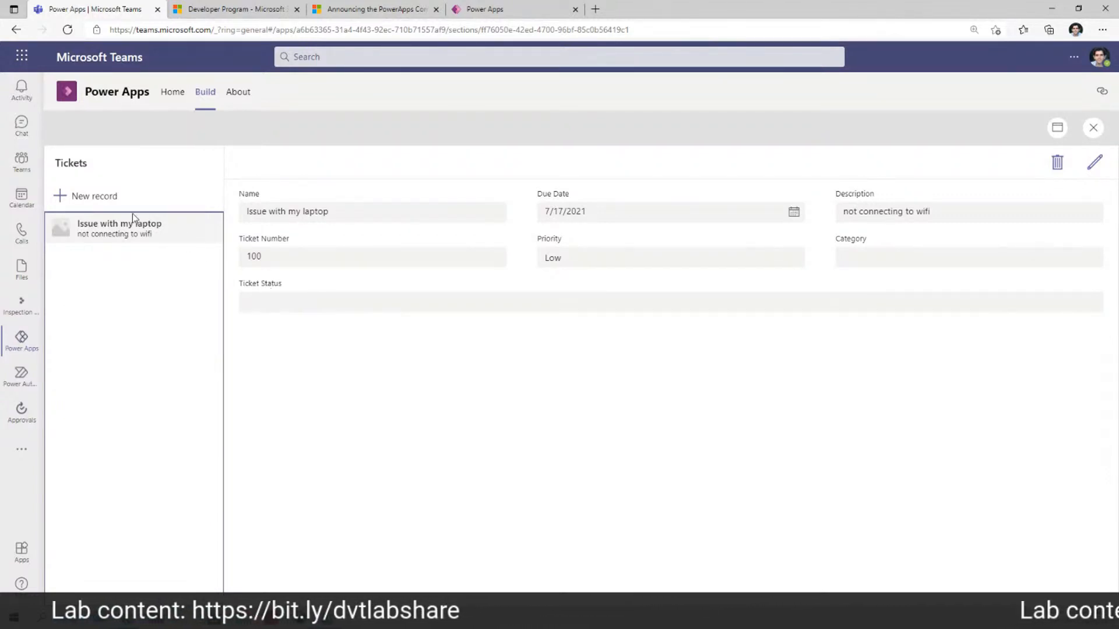
pyautogui.click(99, 201)
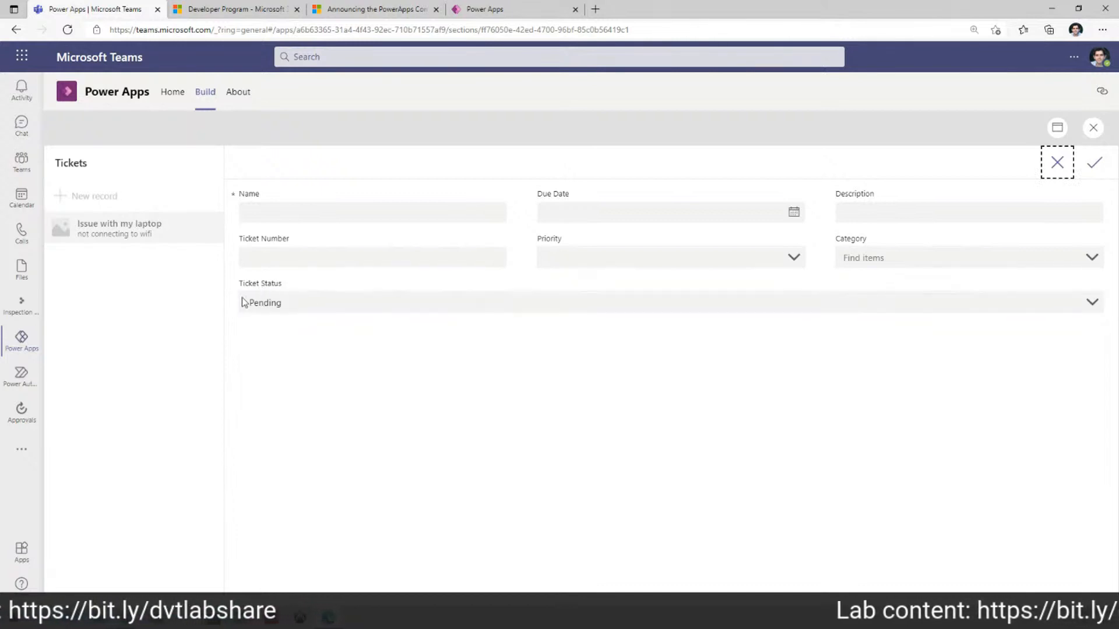
# Step: Check the new record's Ticket Status options, leave the preview, and set the Ticket Status card's DisplayMode to DisplayMode.View
pyautogui.click(277, 308)
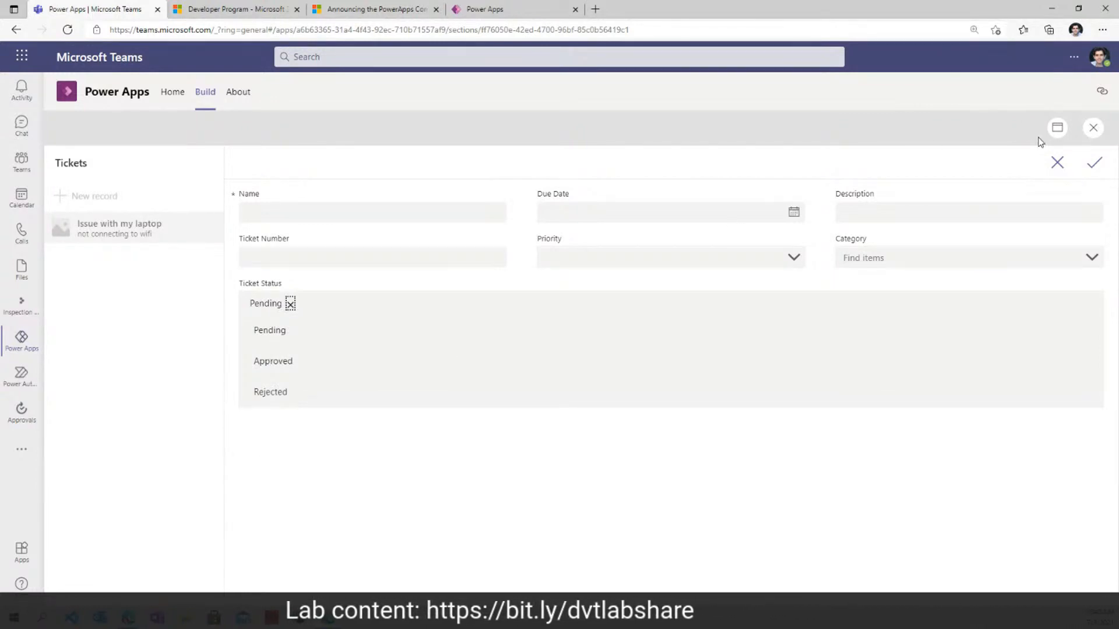
pyautogui.click(1093, 128)
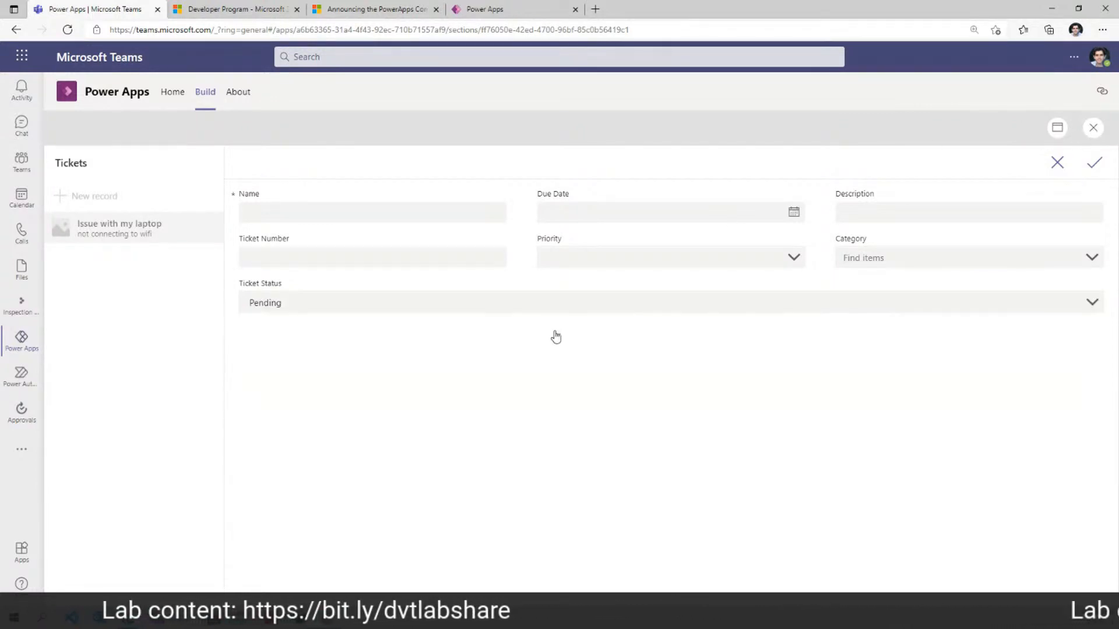
pyautogui.click(457, 295)
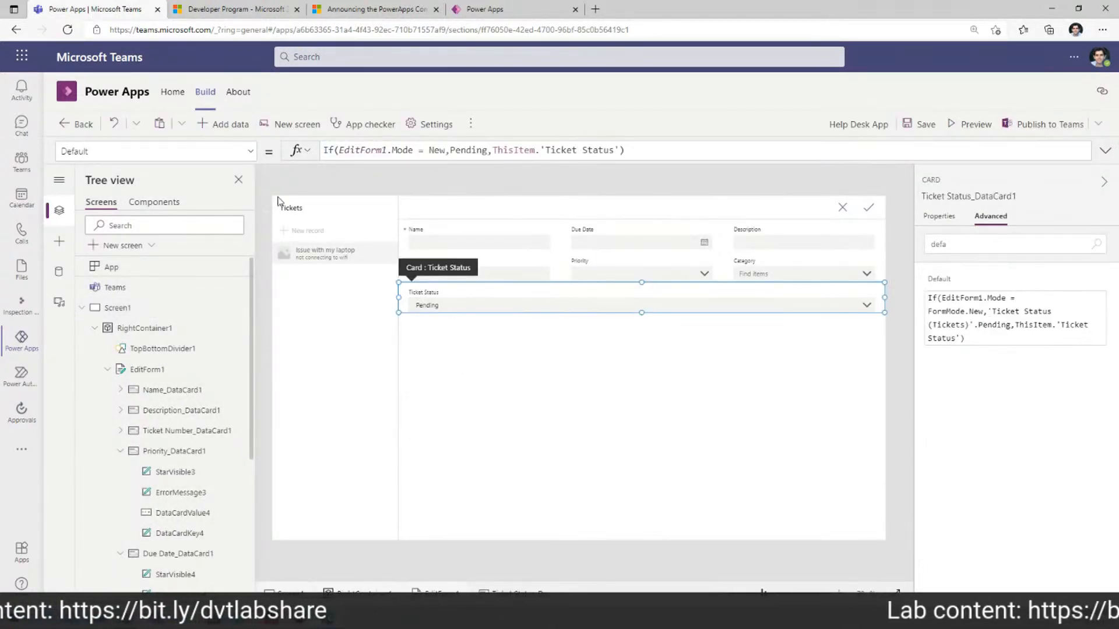
pyautogui.doubleClick(939, 244)
pyautogui.write('mode')
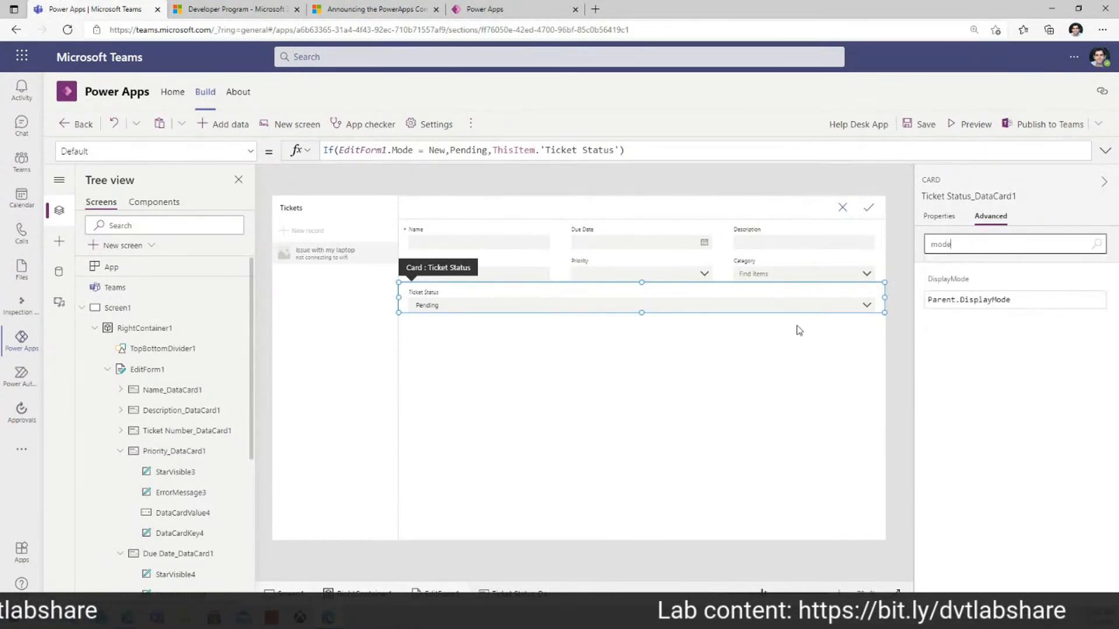
pyautogui.click(968, 300)
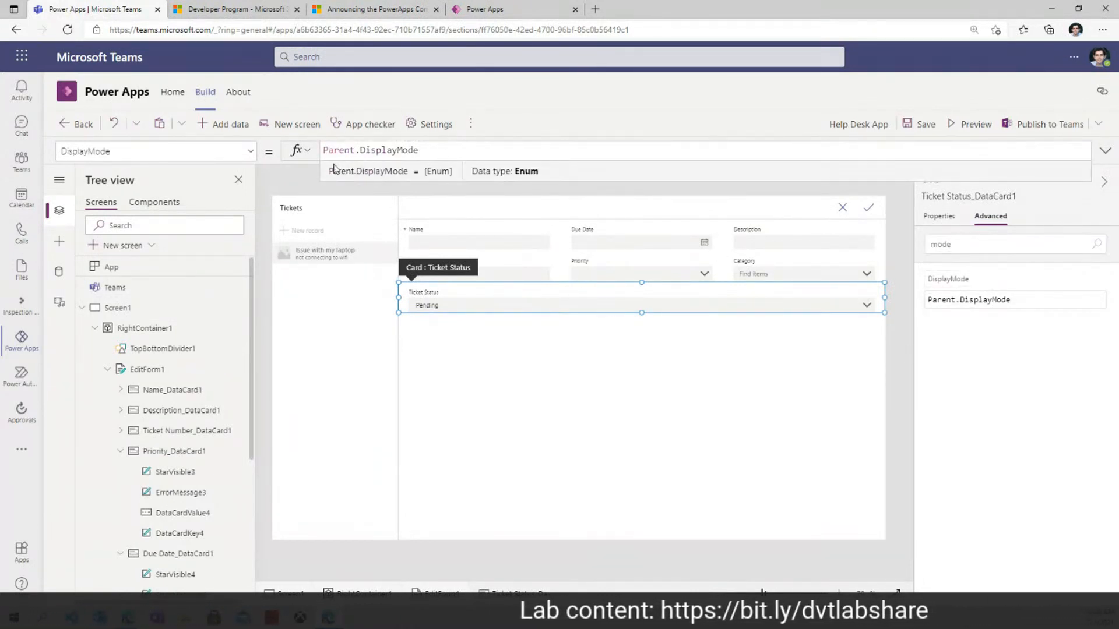
pyautogui.tripleClick(392, 150)
pyautogui.write('displ')
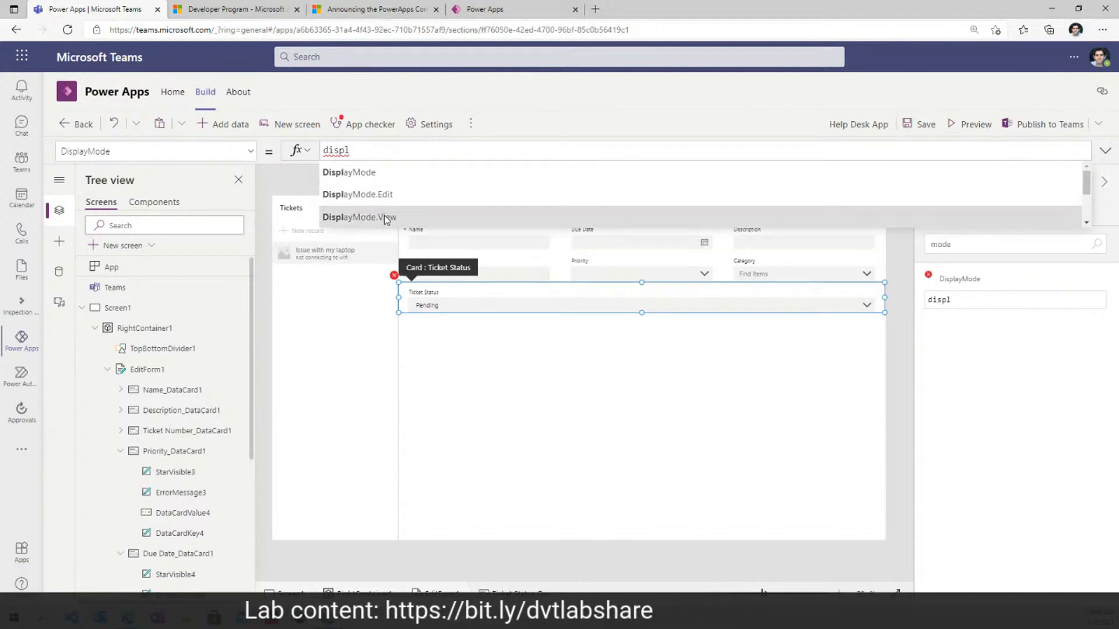
pyautogui.click(385, 218)
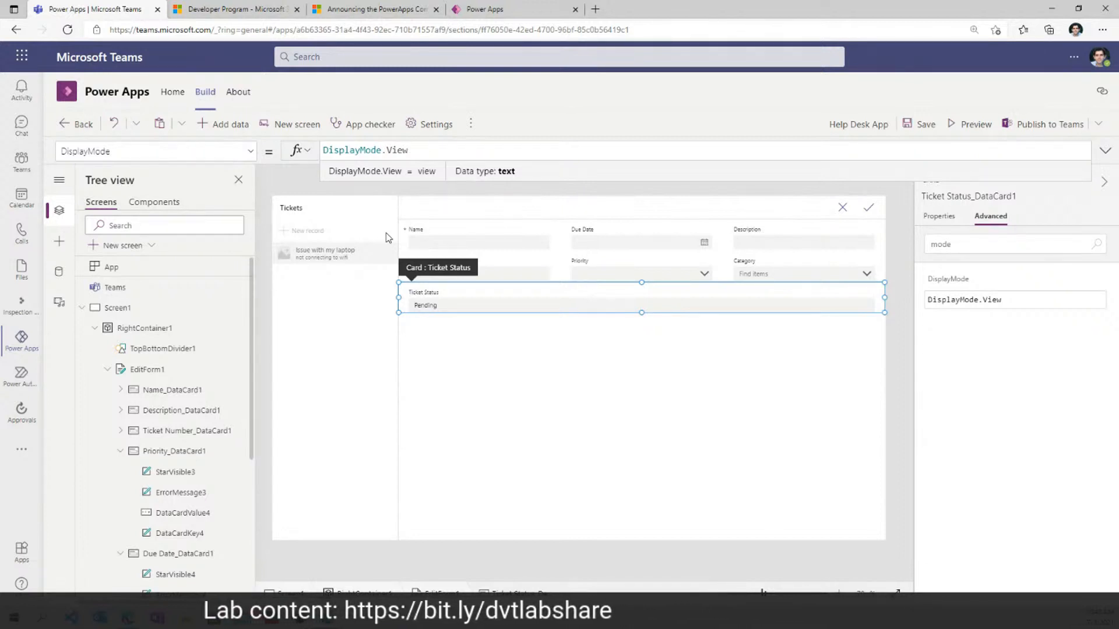
# Step: Set the Ticket Status card's Visible property to EditForm1.Mode<>FormMode.New
pyautogui.moveTo(112, 156); pyautogui.dragTo(59, 168)
pyautogui.write('Visible')
pyautogui.press('Return')
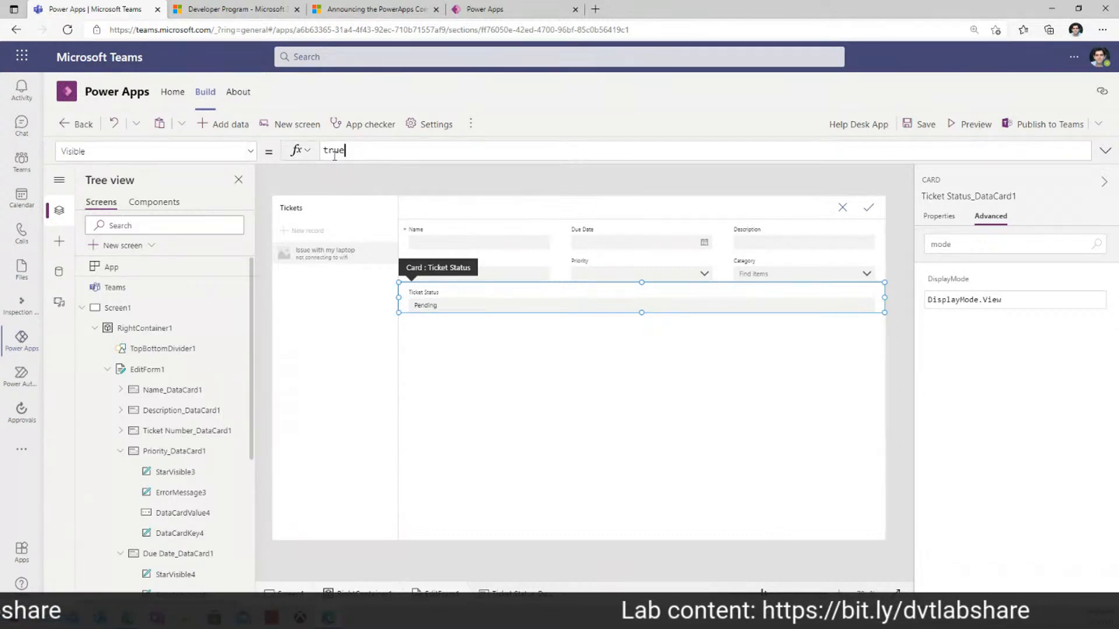
pyautogui.press('Tab')
pyautogui.write('editf')
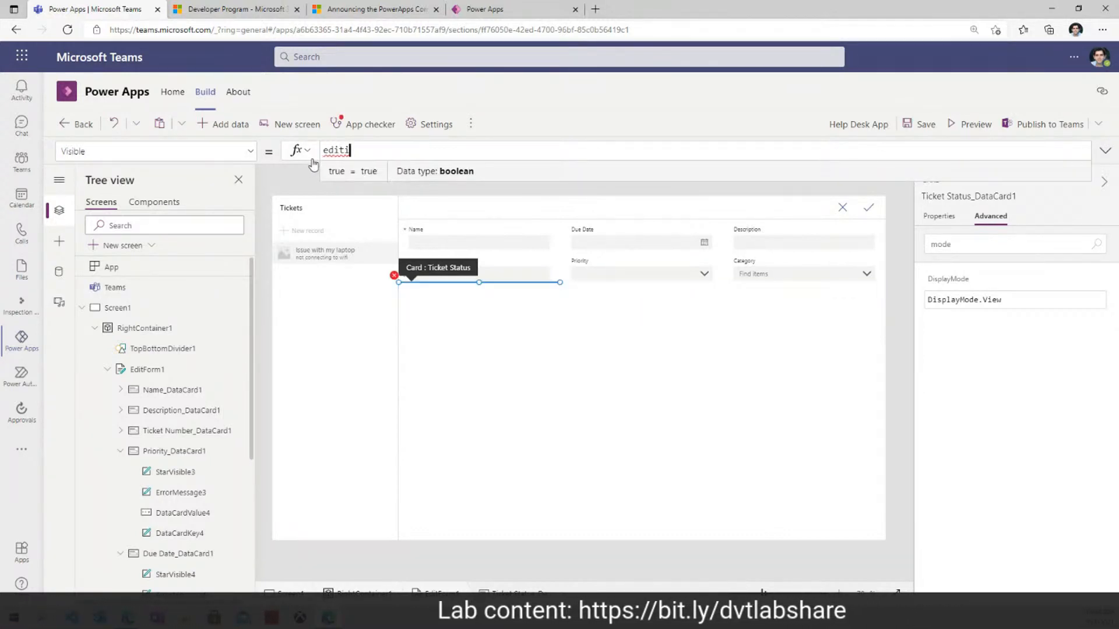
pyautogui.click(343, 172)
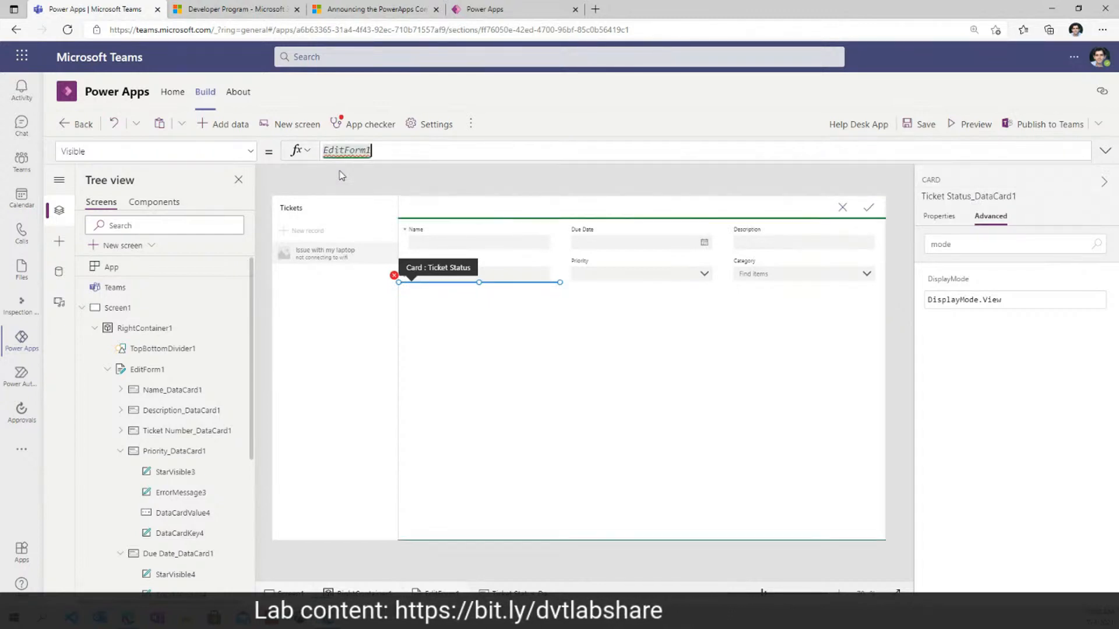
pyautogui.write('.mo')
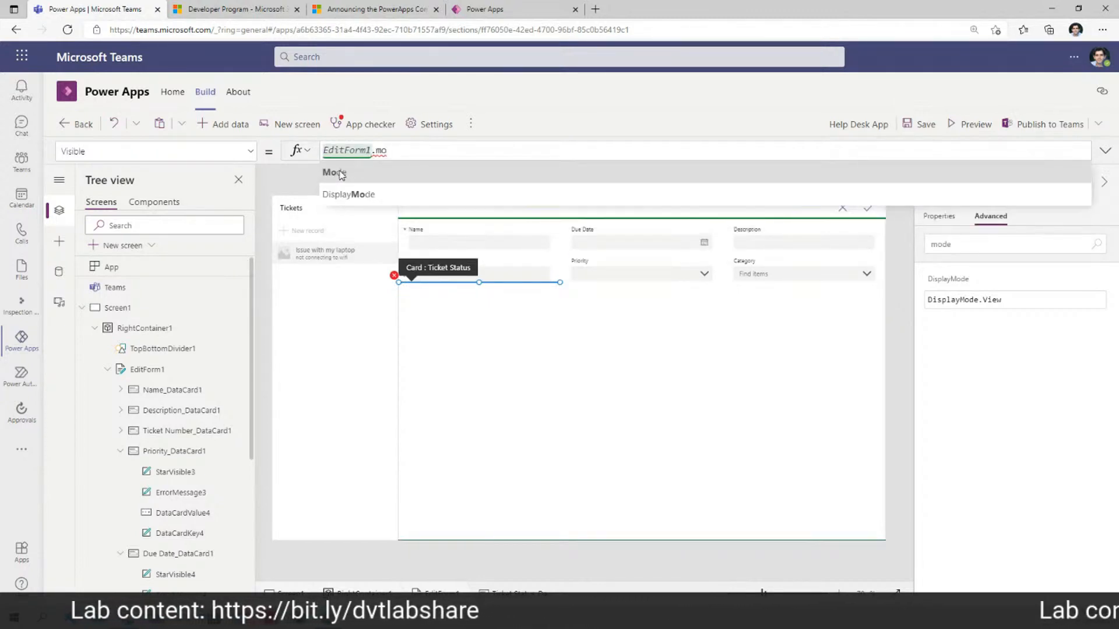
pyautogui.click(359, 171)
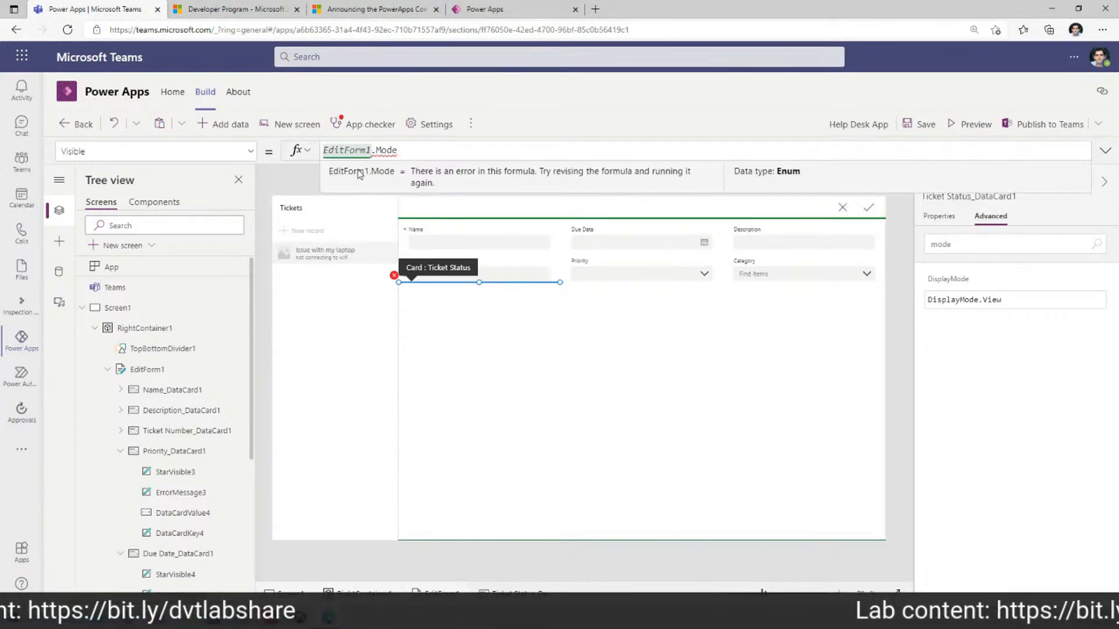
pyautogui.write('<>formm')
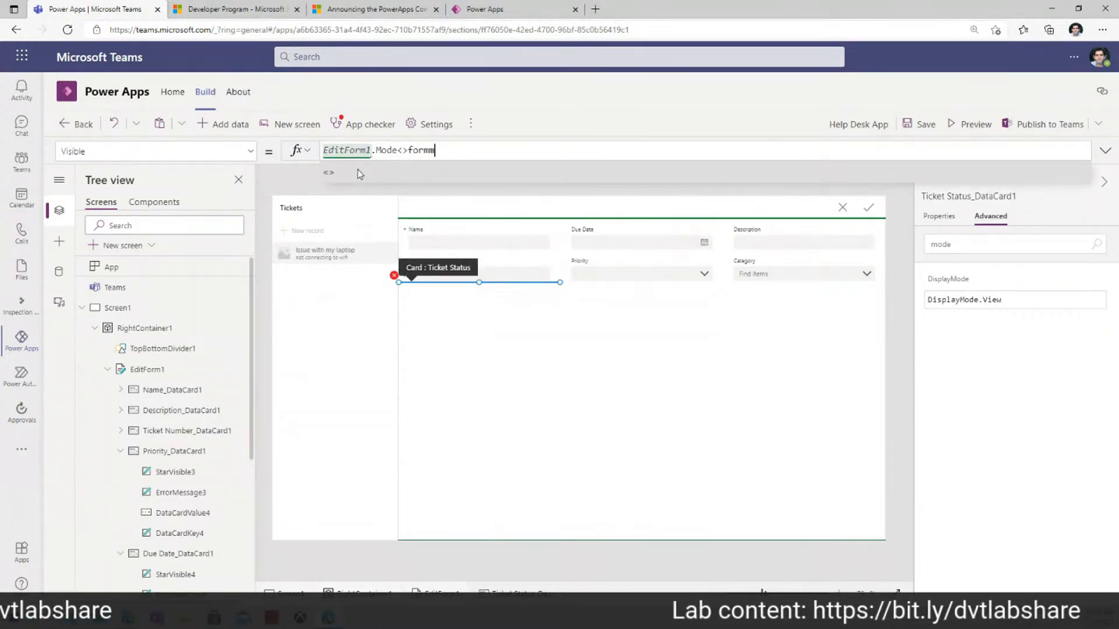
pyautogui.click(355, 217)
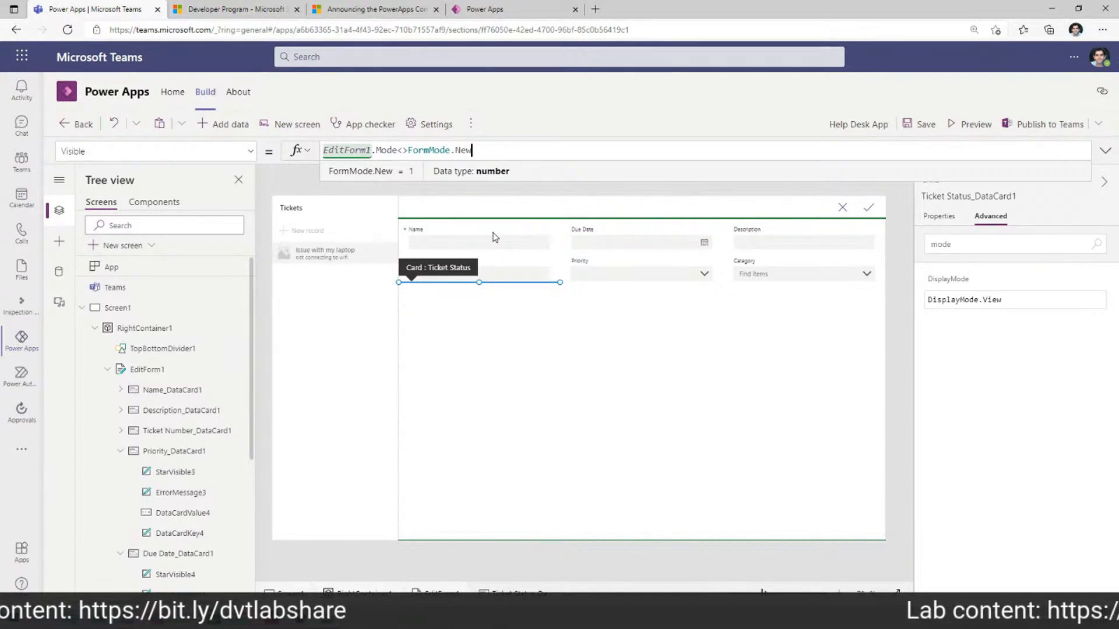
# Step: In the app preview, save a new ticket named sample with Low priority and open the saved record
pyautogui.click(961, 130)
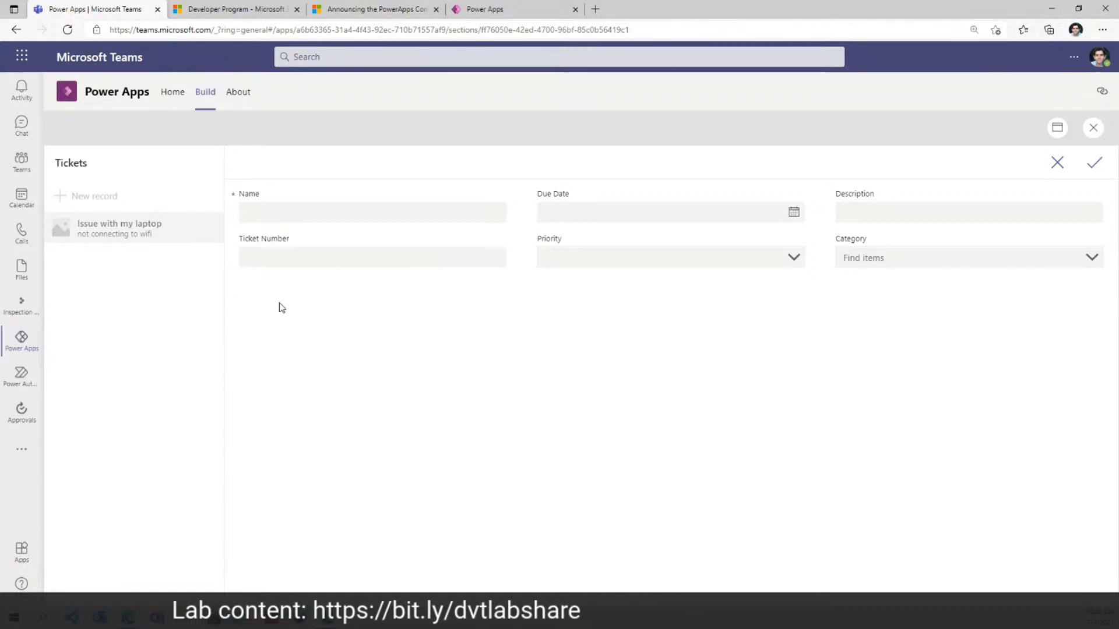
pyautogui.click(1057, 162)
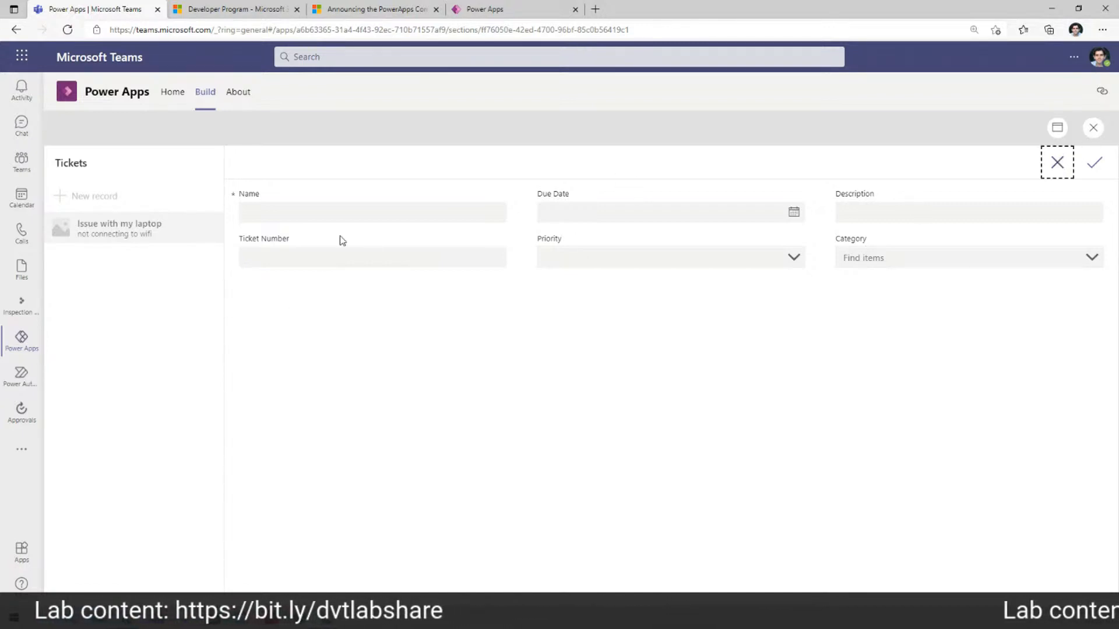
pyautogui.click(120, 201)
pyautogui.click(271, 210)
pyautogui.write('sample')
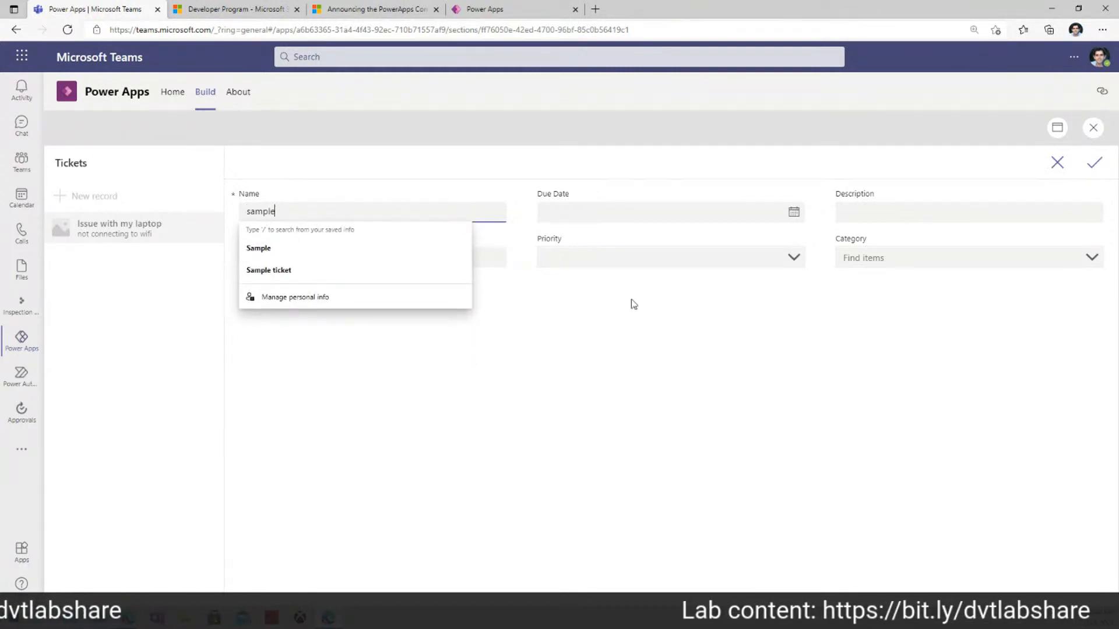
pyautogui.click(635, 259)
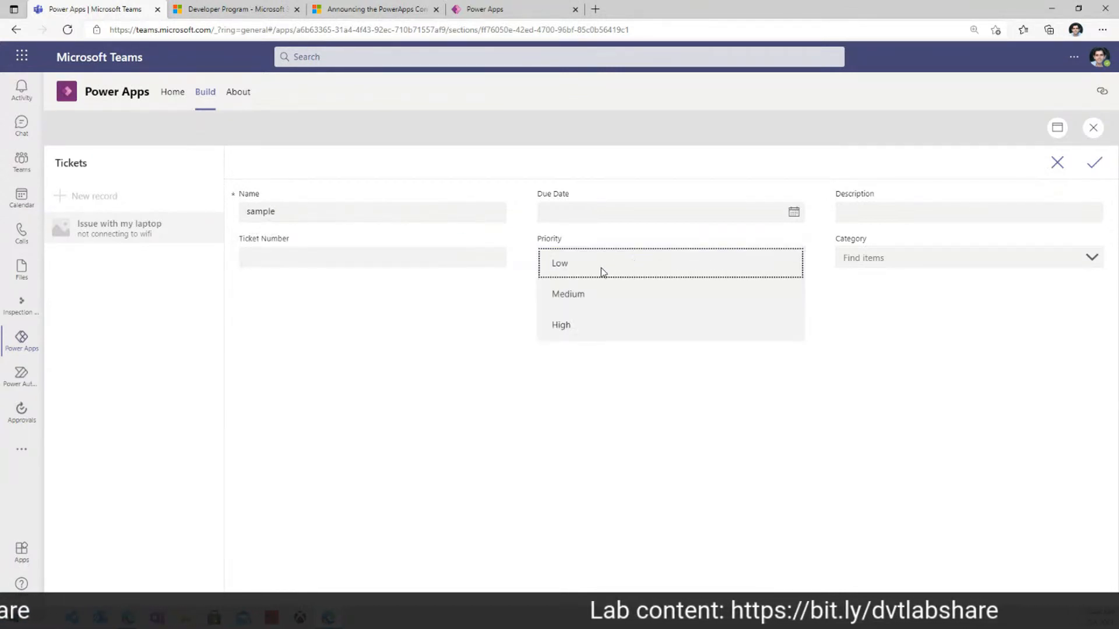
pyautogui.click(554, 257)
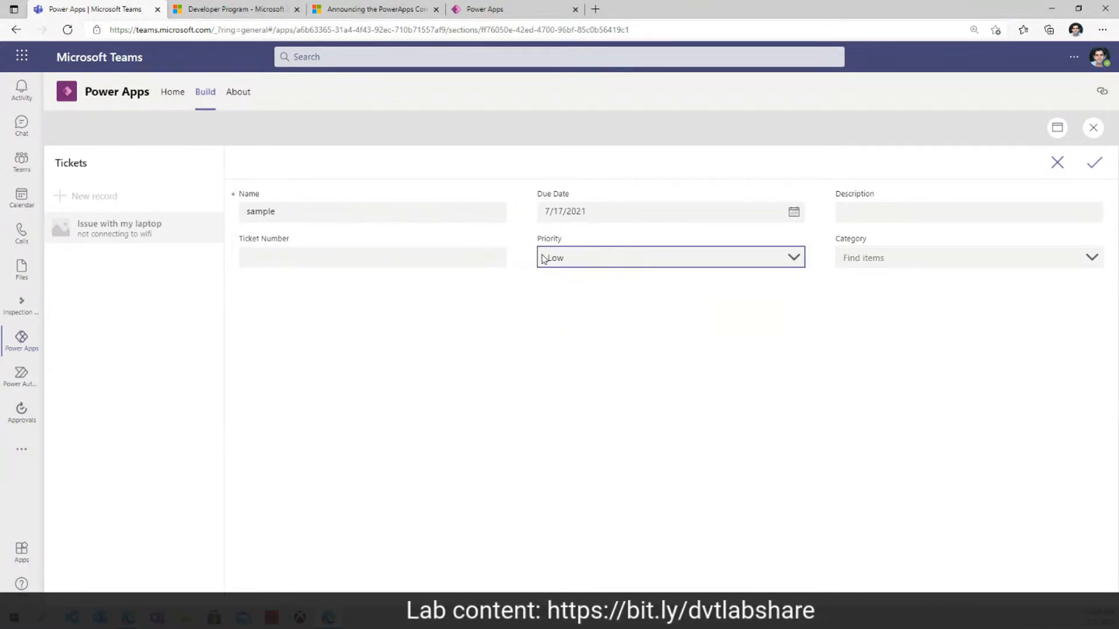
pyautogui.click(1094, 163)
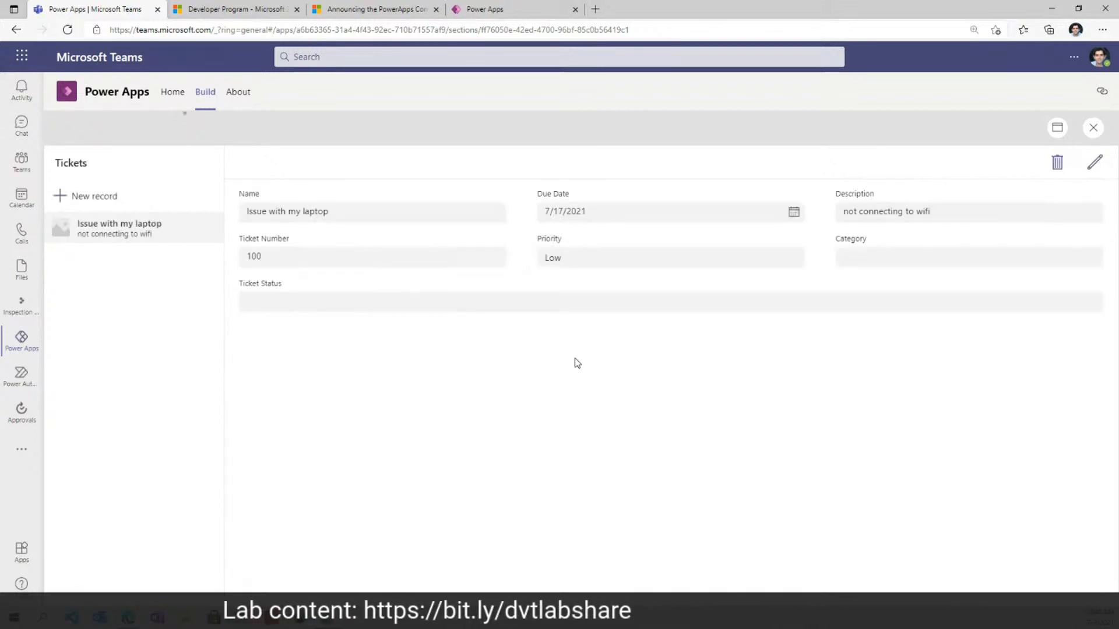
pyautogui.click(133, 271)
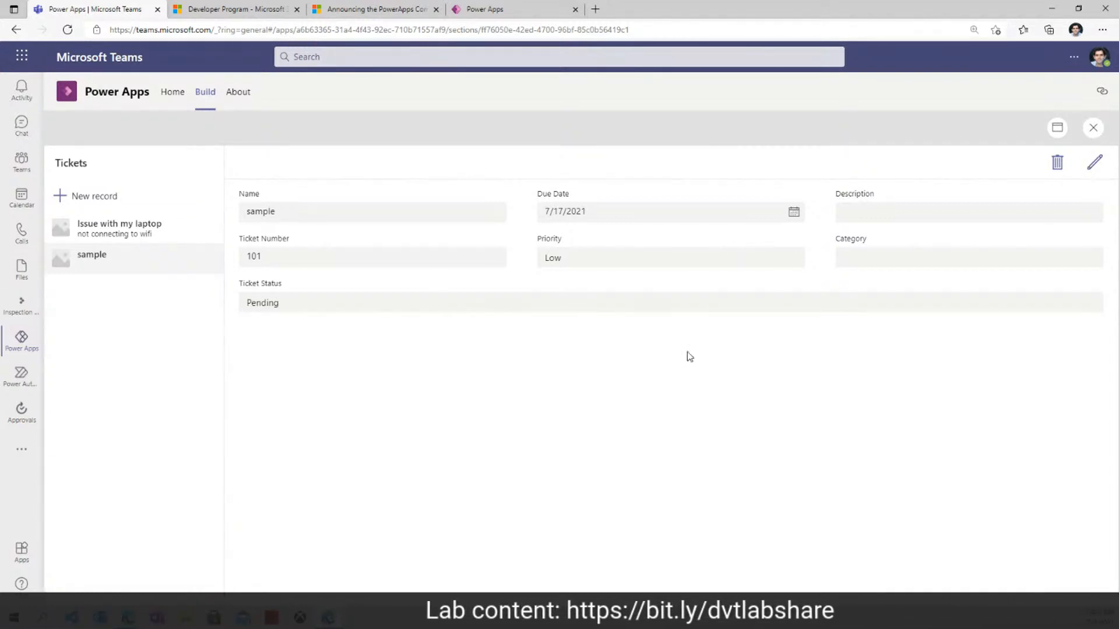
# Step: Leave the preview, unlock the Description card and set its Required property to true
pyautogui.press('Escape')
pyautogui.click(768, 231)
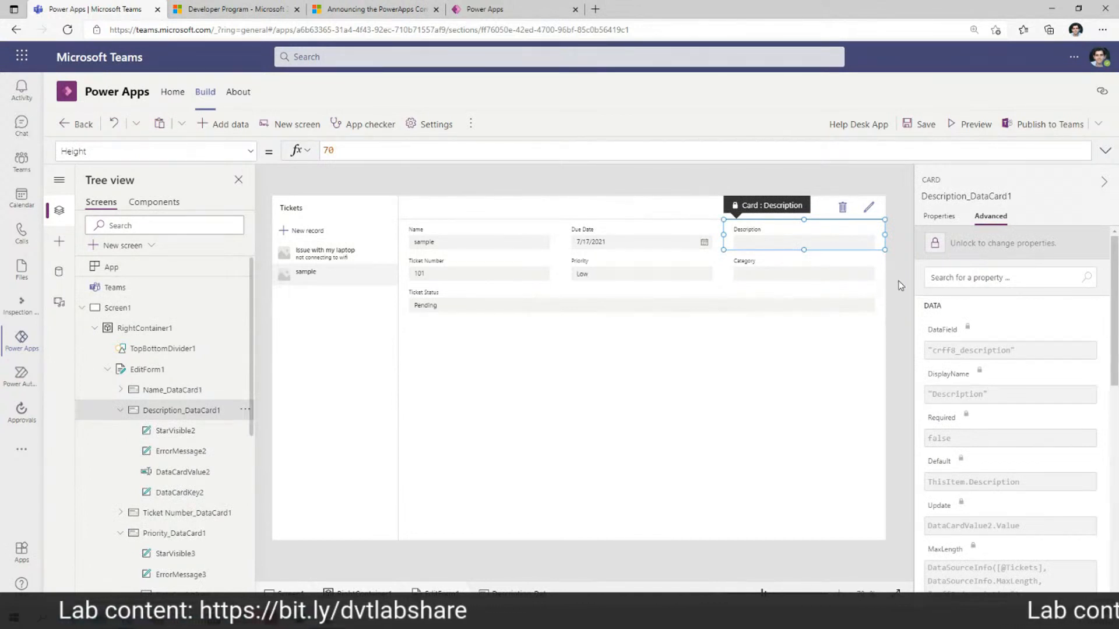
pyautogui.click(941, 279)
pyautogui.write('req')
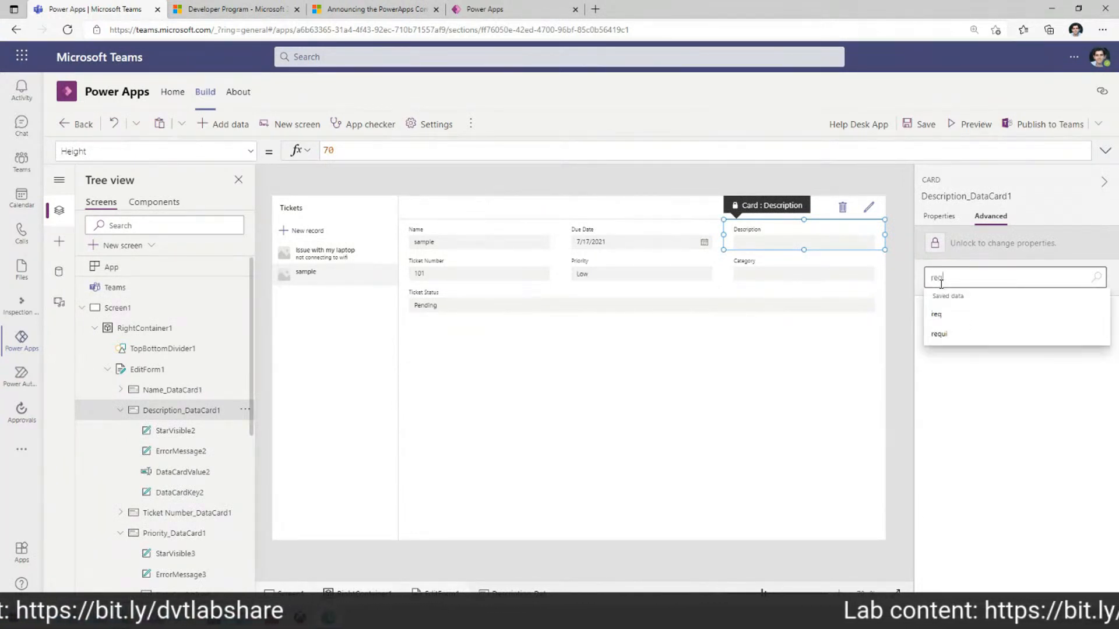
pyautogui.click(959, 248)
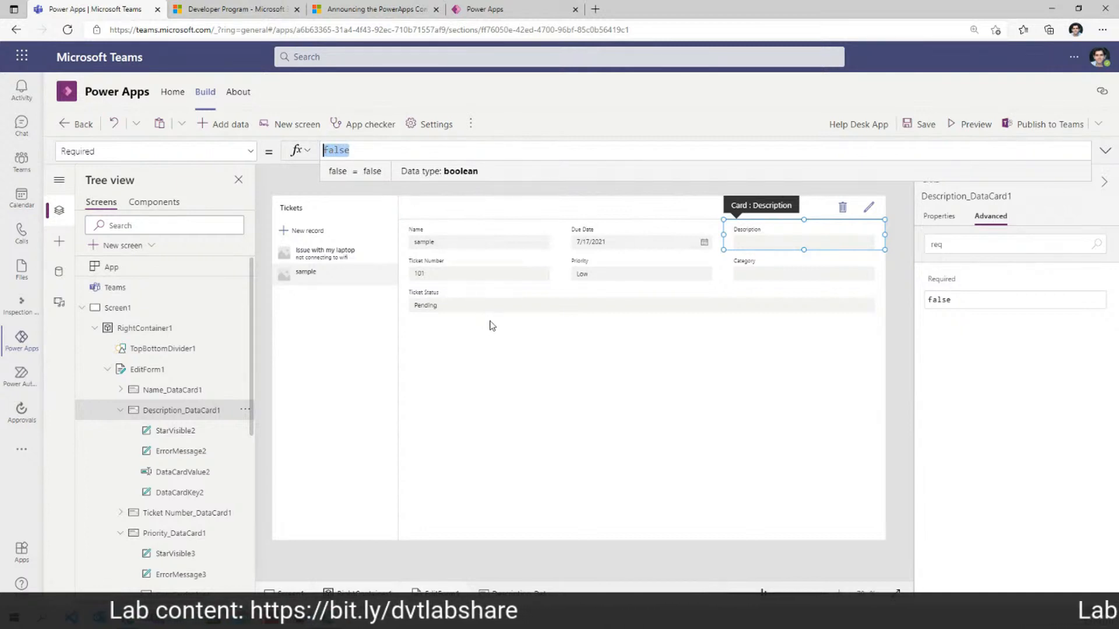
pyautogui.write('true')
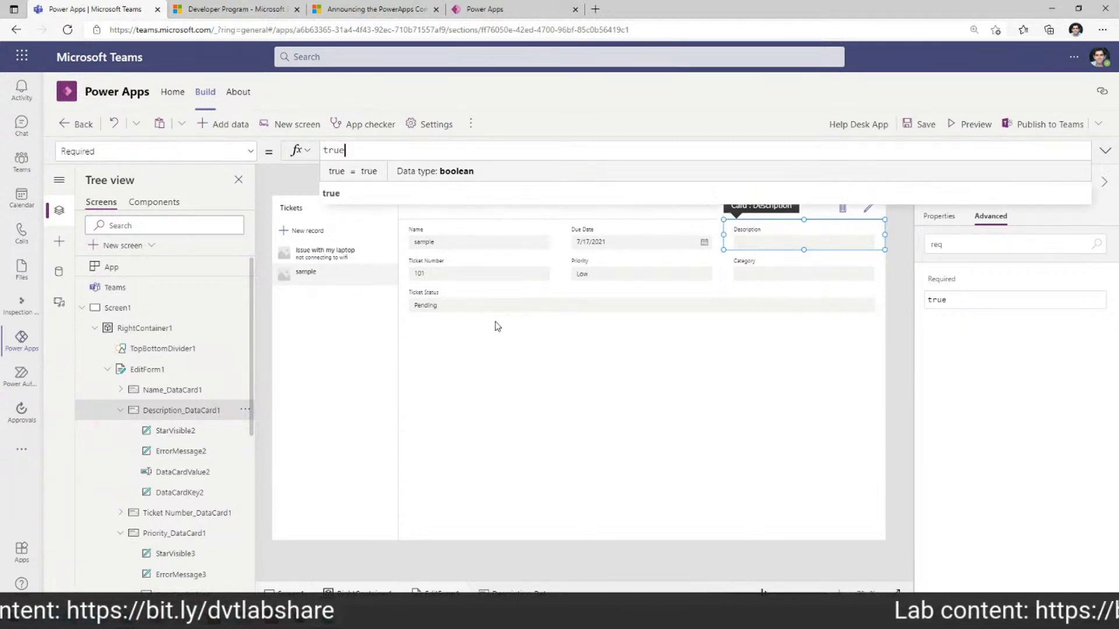
# Step: Preview the app and test the required fields by trying to save a blank new record, then return to the editor
pyautogui.click(977, 130)
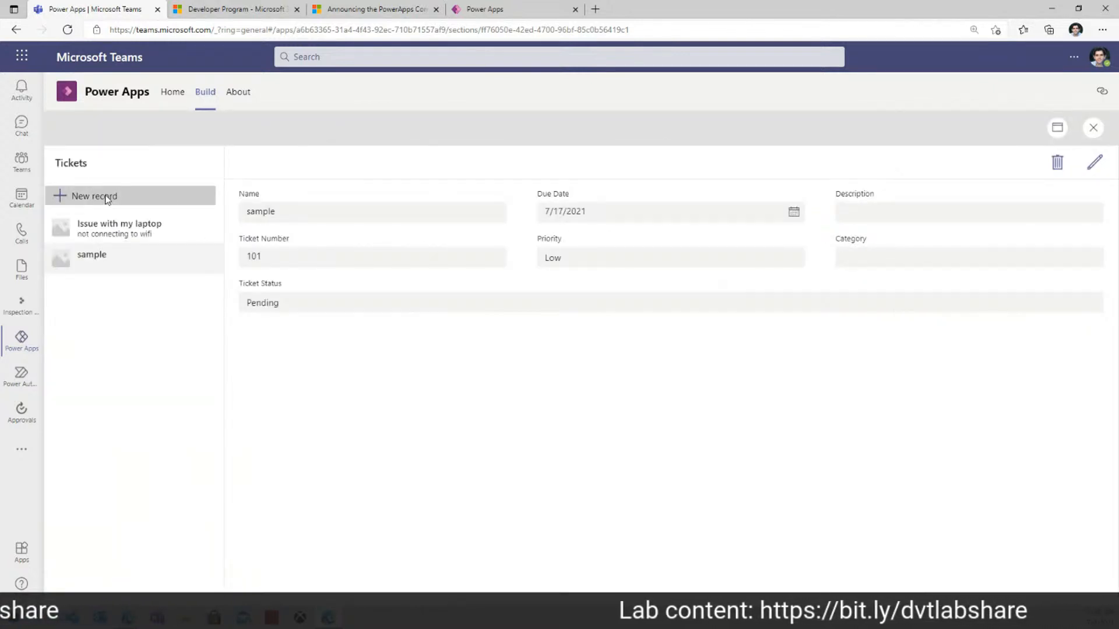
pyautogui.click(105, 195)
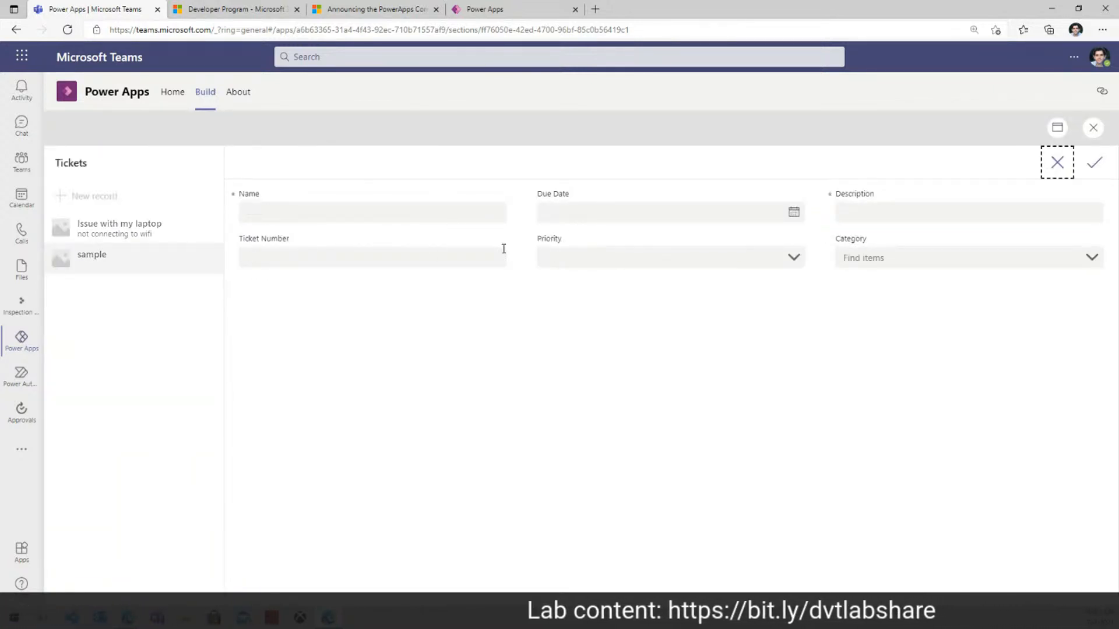
pyautogui.click(1090, 173)
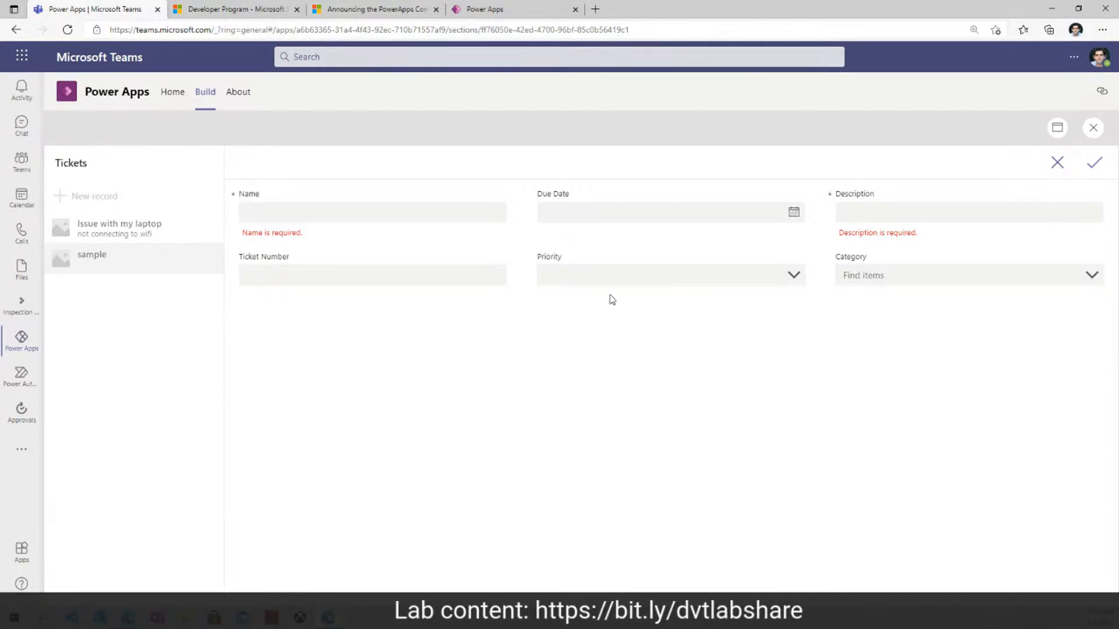
pyautogui.click(603, 279)
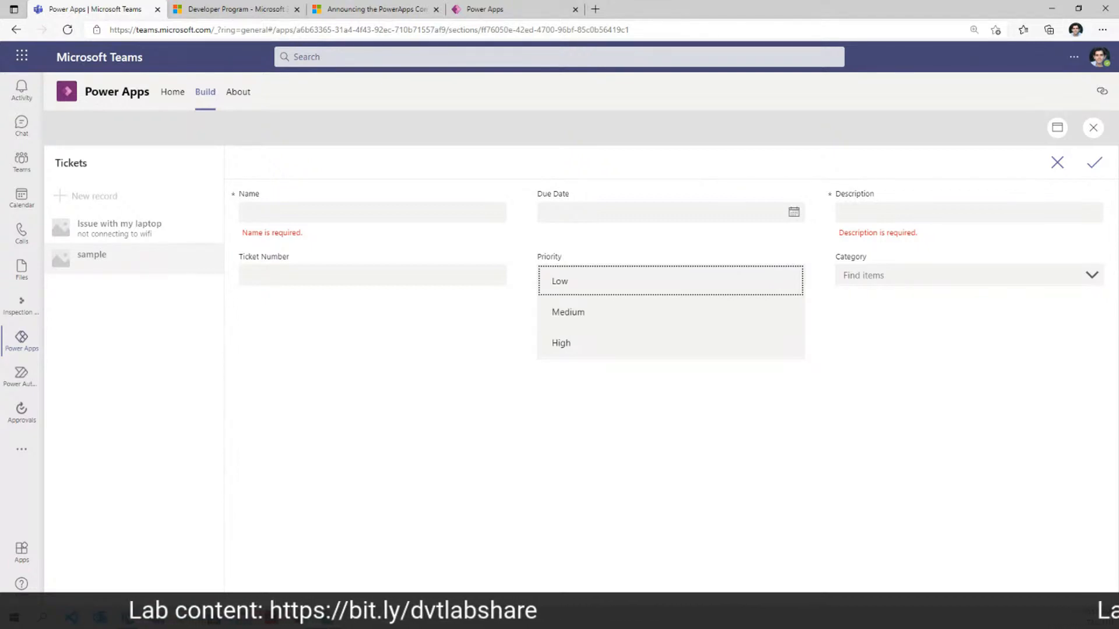
pyautogui.click(1093, 128)
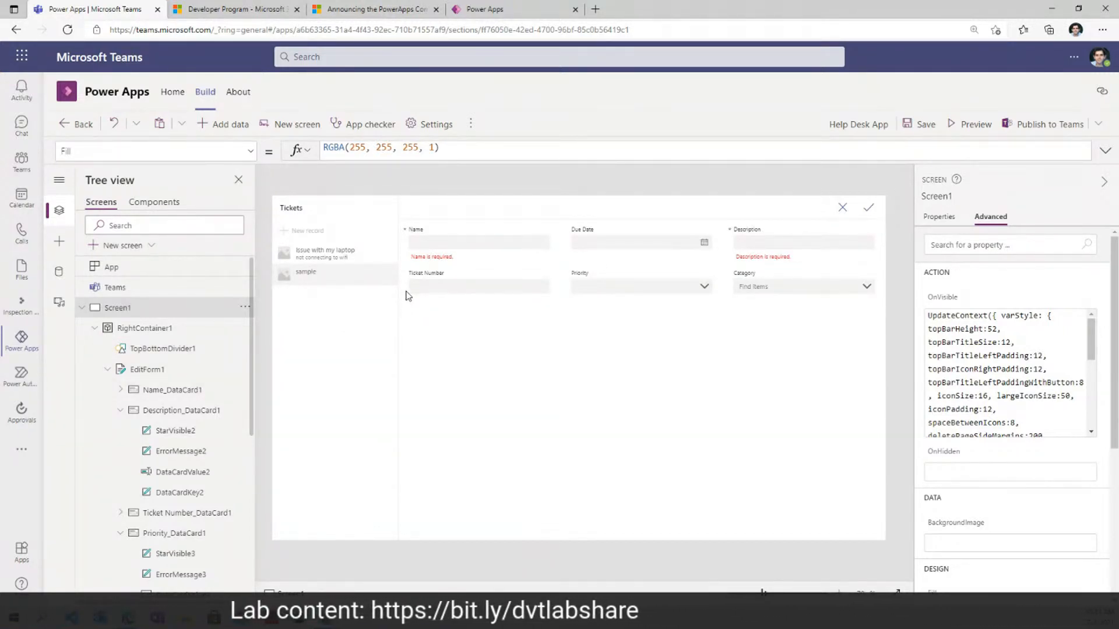
# Step: Publish the Help Desk App to Teams and add it as a tab in Live Team's General channel
pyautogui.click(1050, 125)
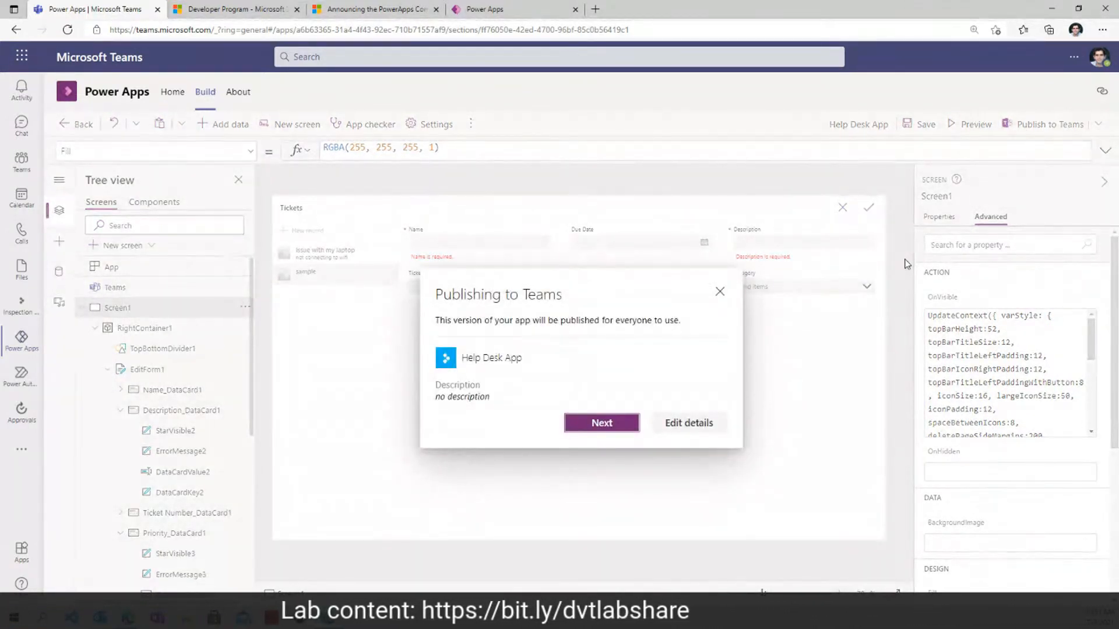
pyautogui.click(601, 424)
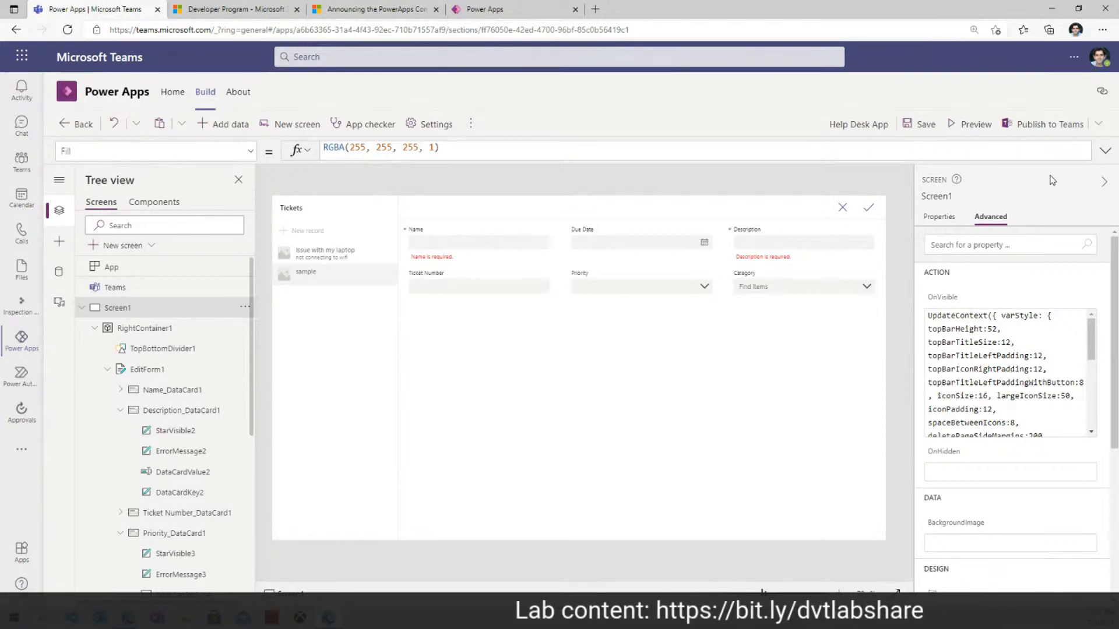
pyautogui.click(1043, 128)
pyautogui.click(601, 421)
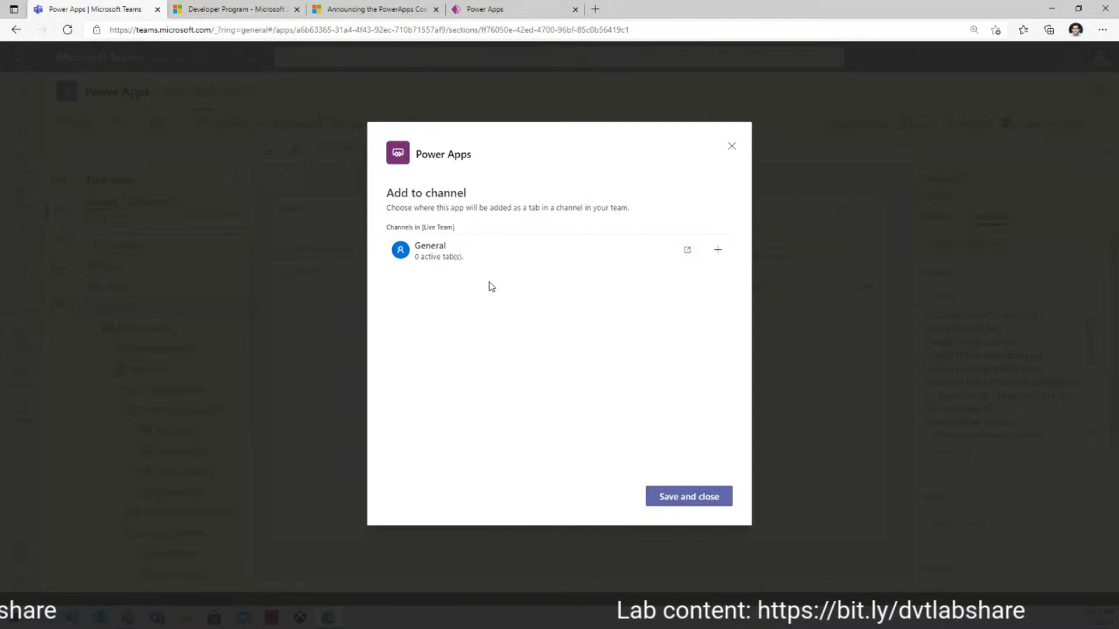
pyautogui.click(420, 252)
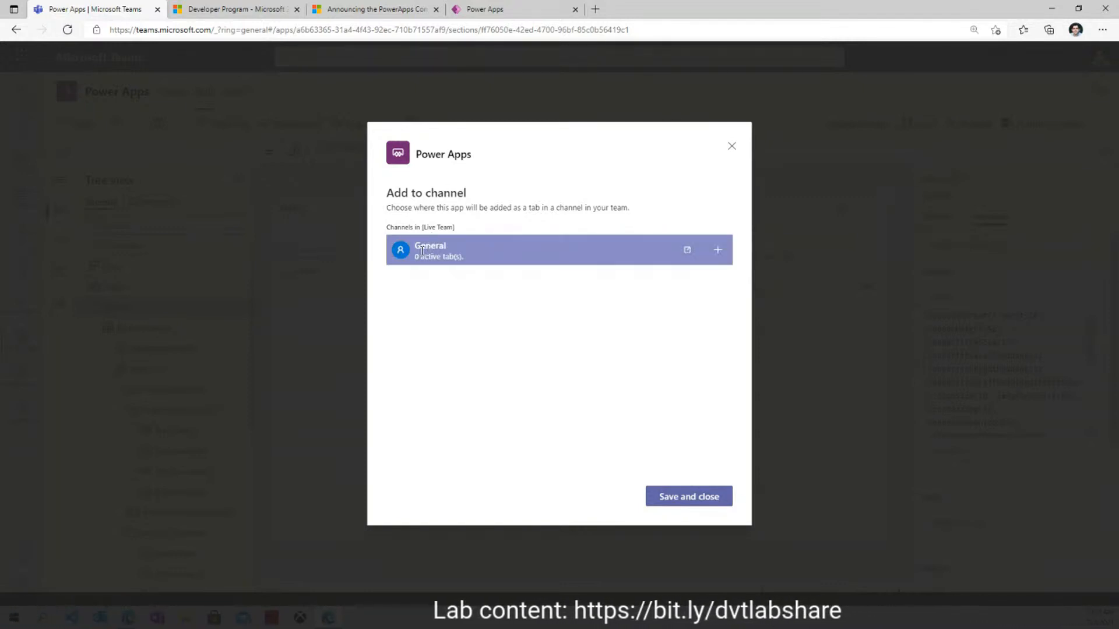
pyautogui.click(718, 253)
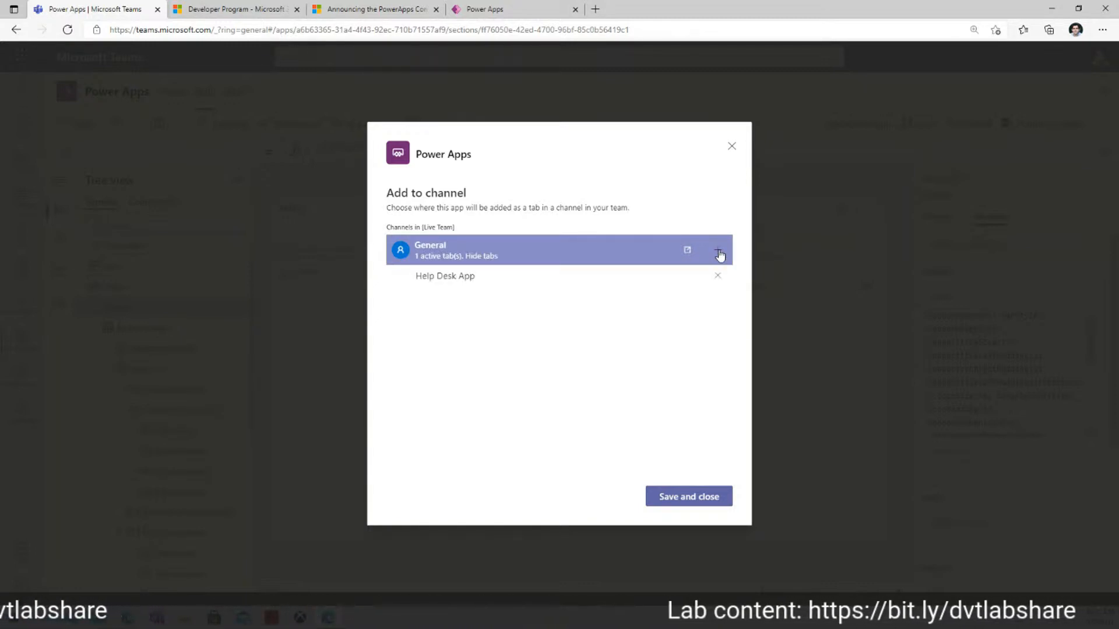
pyautogui.click(672, 500)
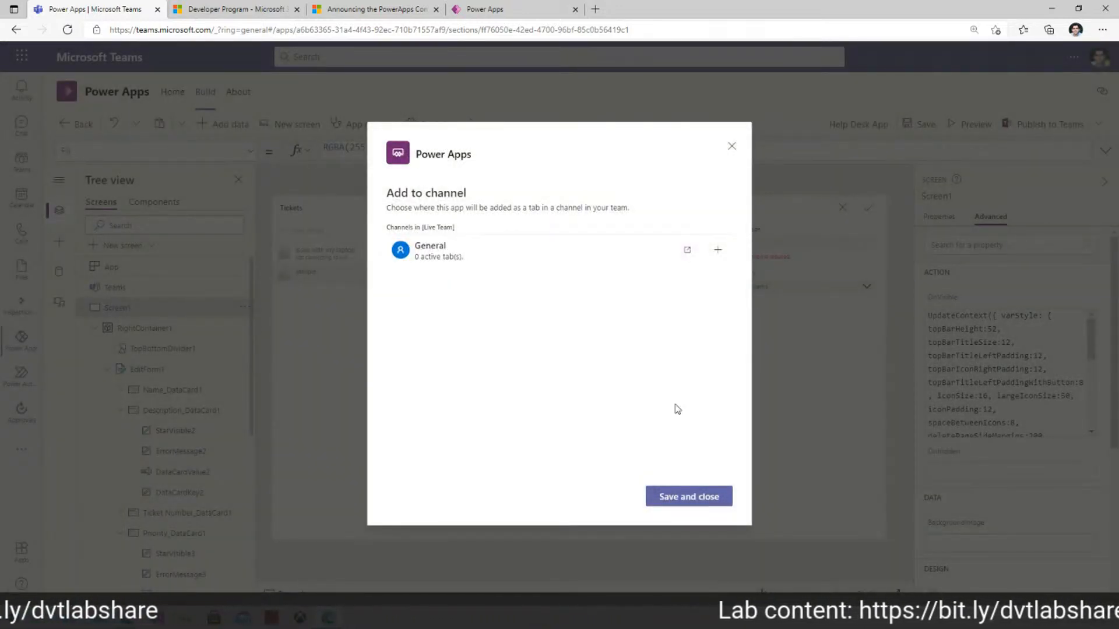
pyautogui.click(732, 145)
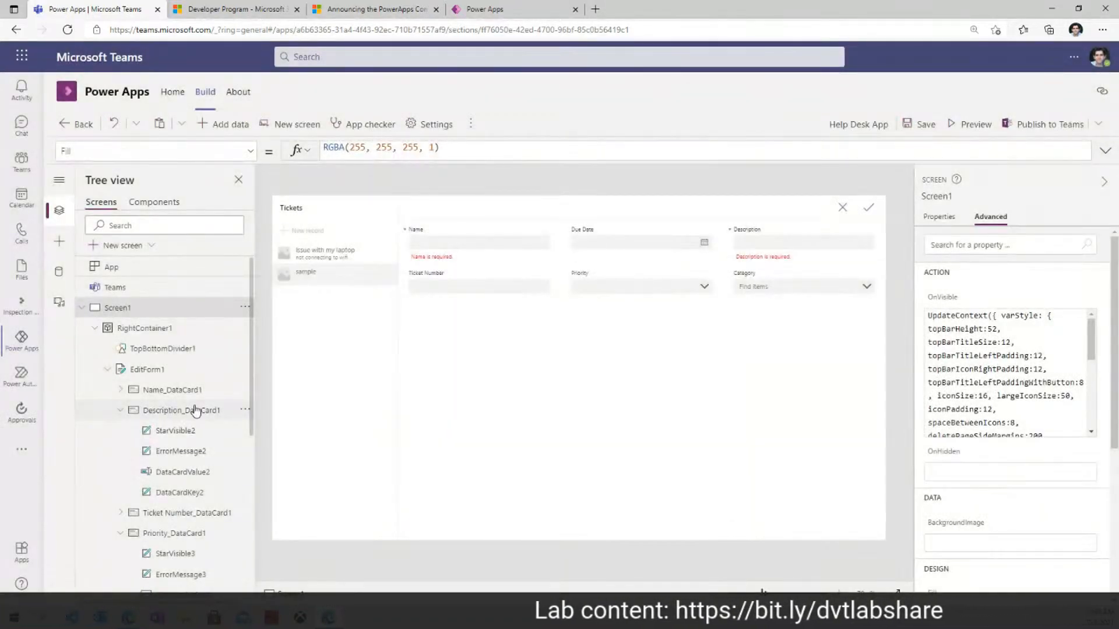
# Step: Open the Help Desk App tab in Live Team's General channel and refresh the page to load the app
pyautogui.click(23, 163)
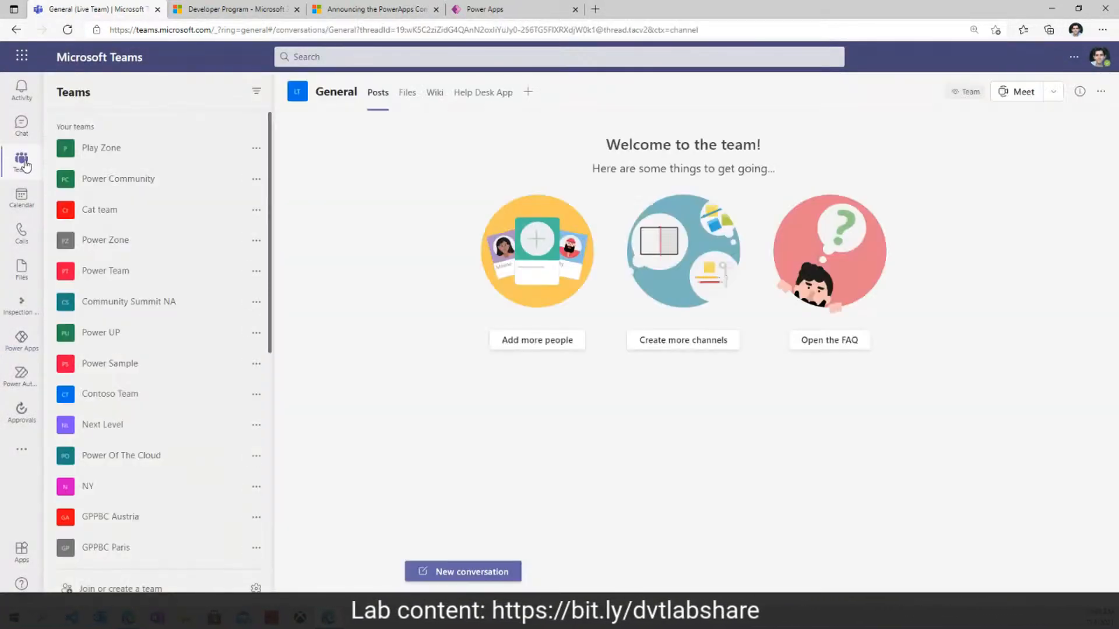
pyautogui.scroll(-6, 146, 399)
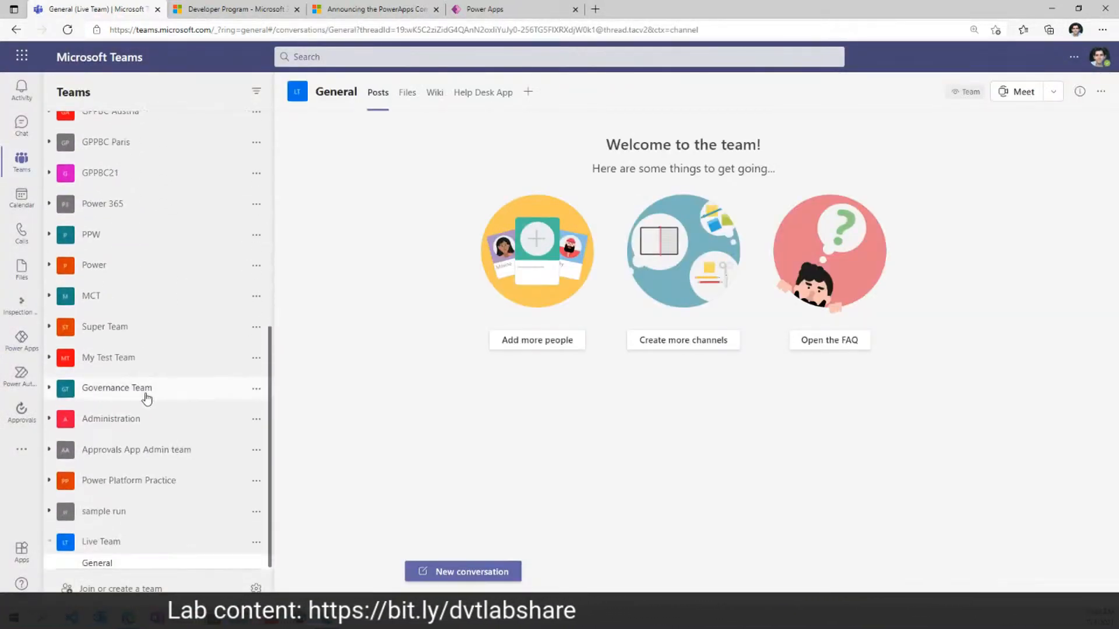
pyautogui.click(114, 538)
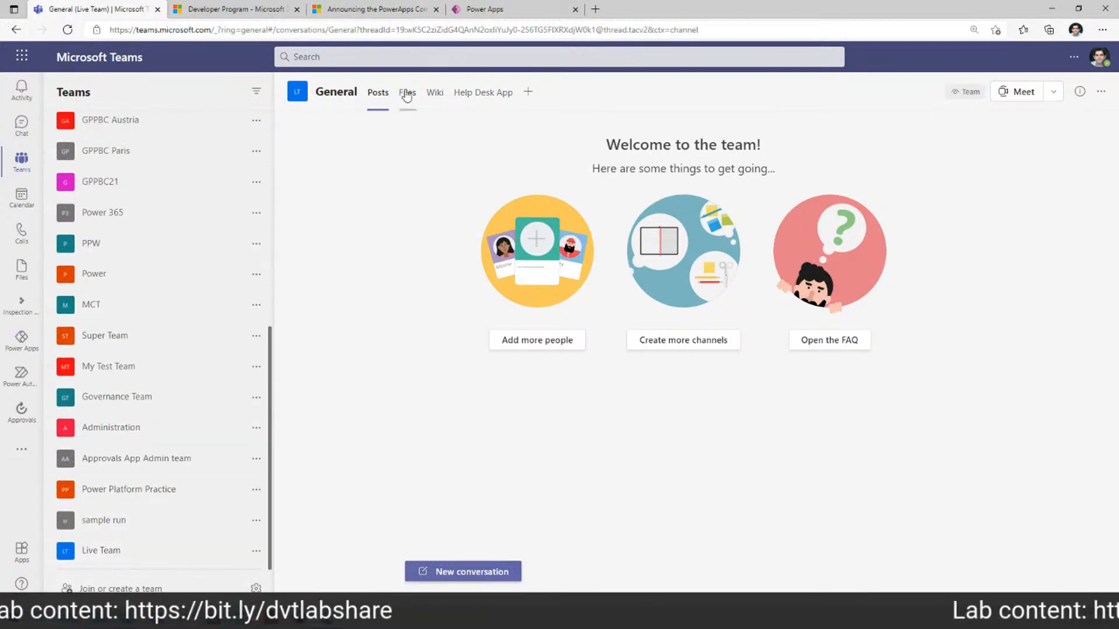
pyautogui.click(485, 94)
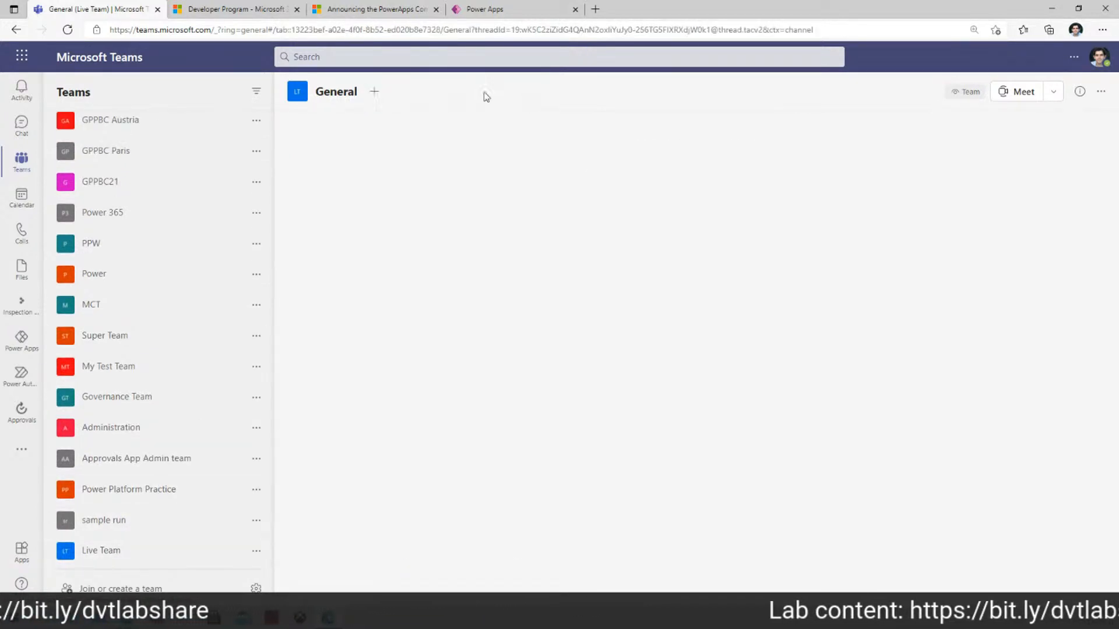
pyautogui.click(658, 92)
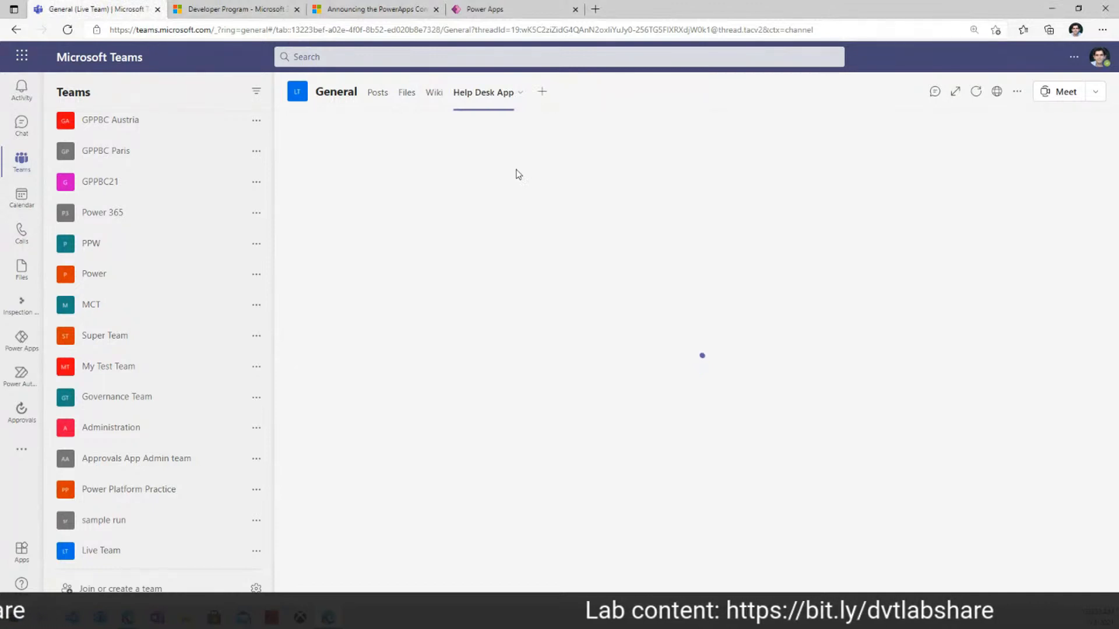
pyautogui.rightClick(513, 197)
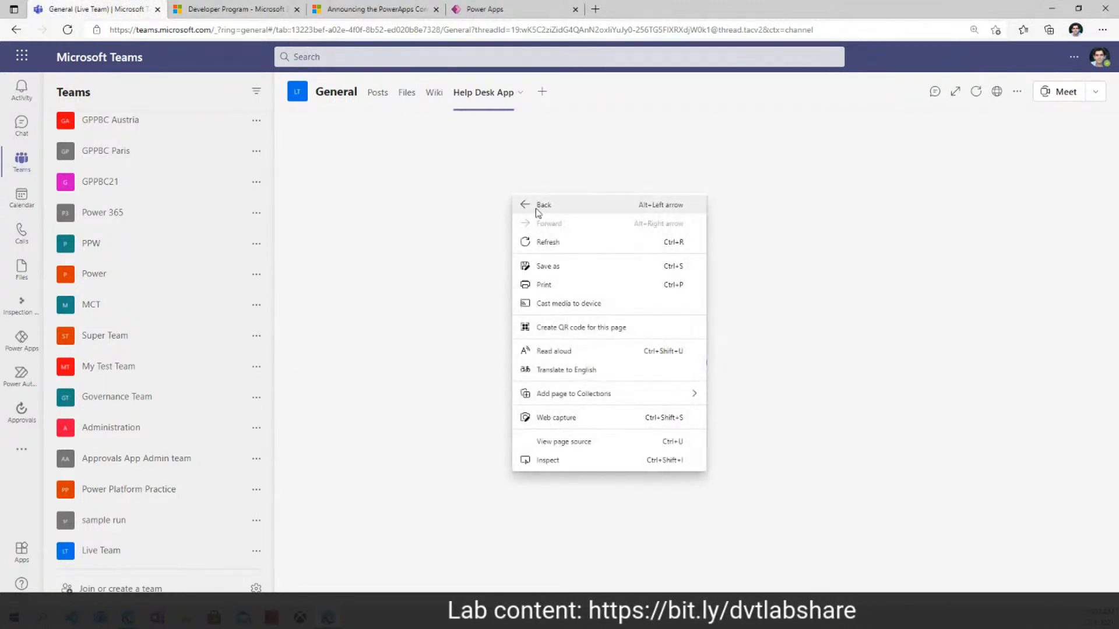
pyautogui.click(557, 242)
pyautogui.click(614, 115)
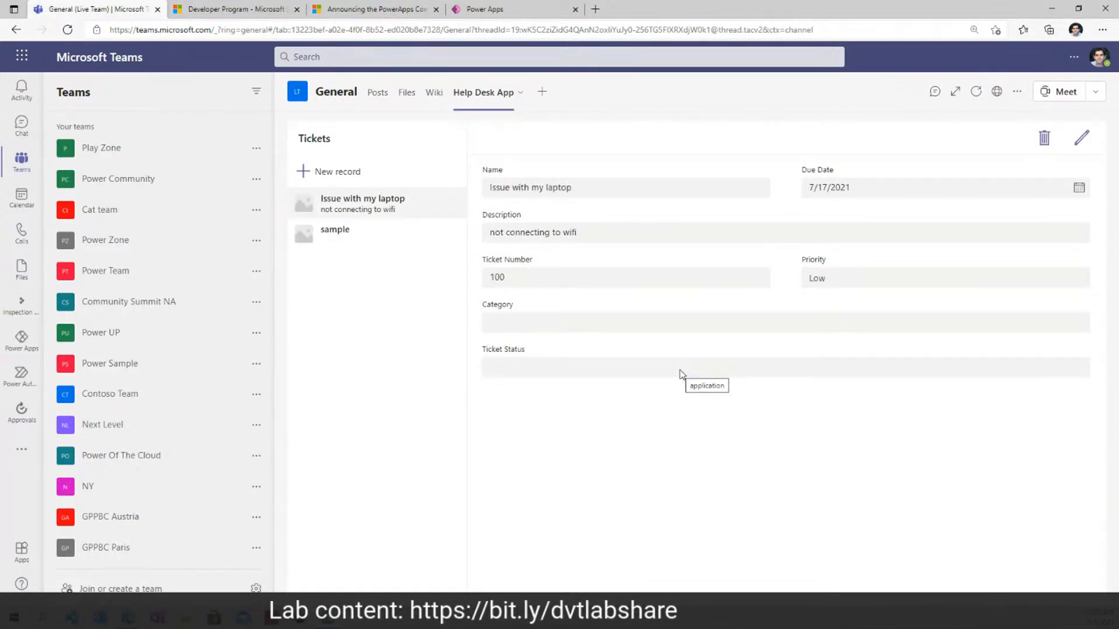
# Step: Start a new ticket record with the Name "I need app training now!" and the Description "sample"
pyautogui.click(341, 171)
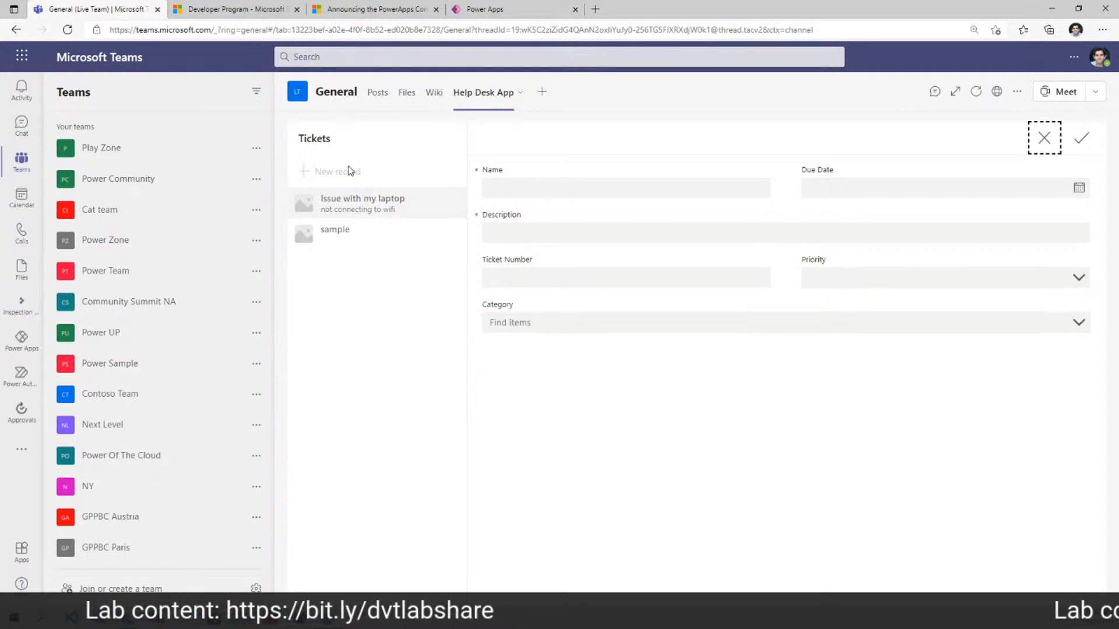
pyautogui.click(592, 189)
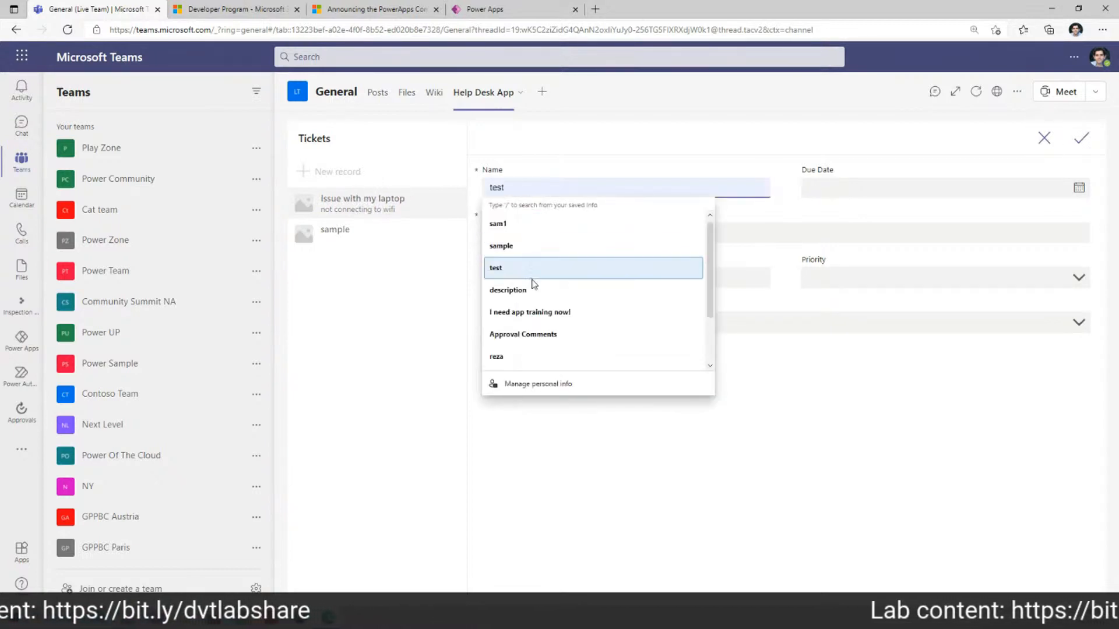
pyautogui.click(536, 315)
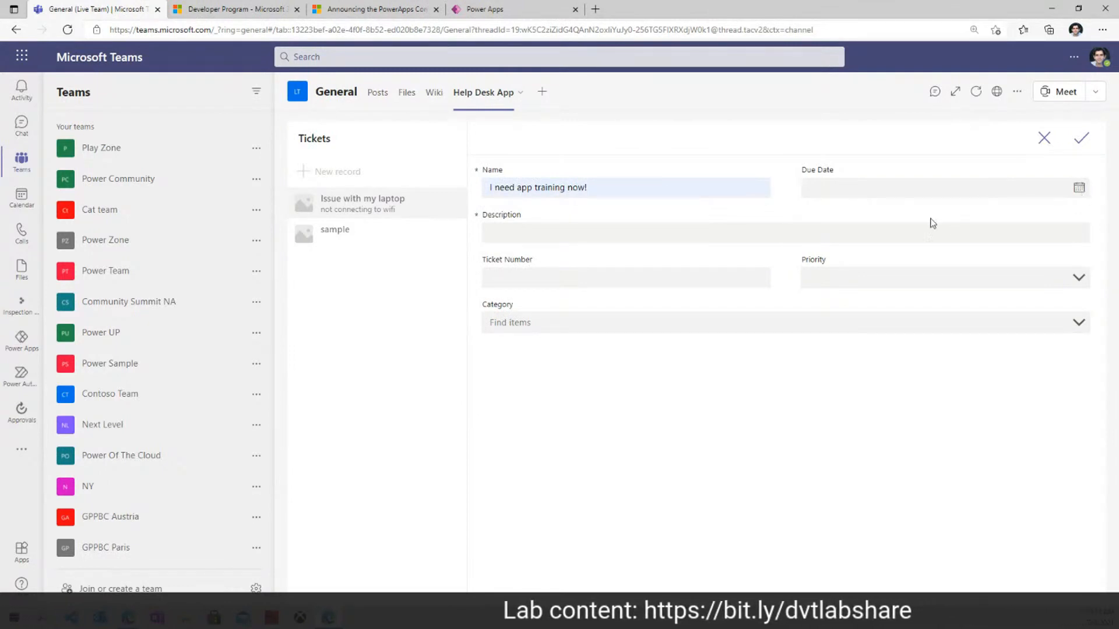
pyautogui.click(602, 234)
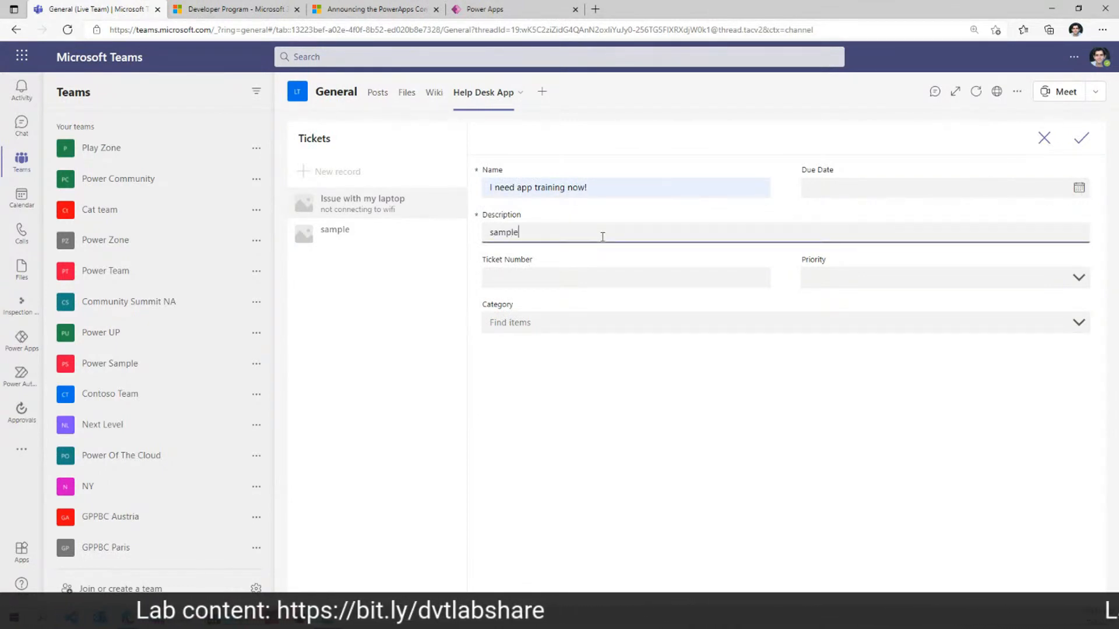
pyautogui.write('sample')
pyautogui.click(602, 282)
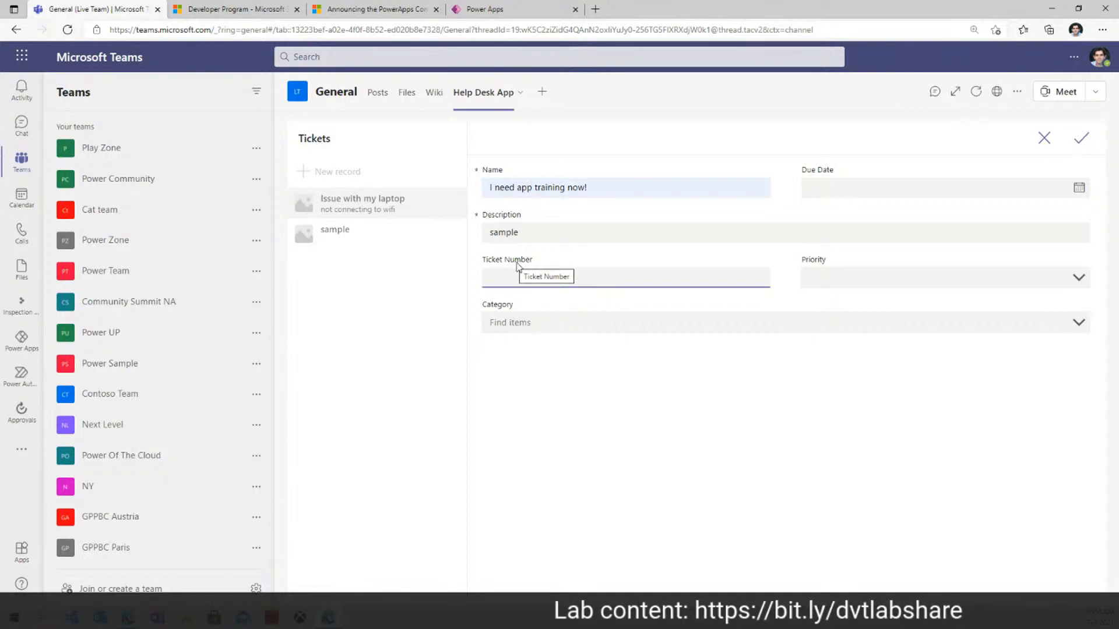
# Step: Set the new ticket's Priority to Medium and its Category to IT, and save the record
pyautogui.click(824, 281)
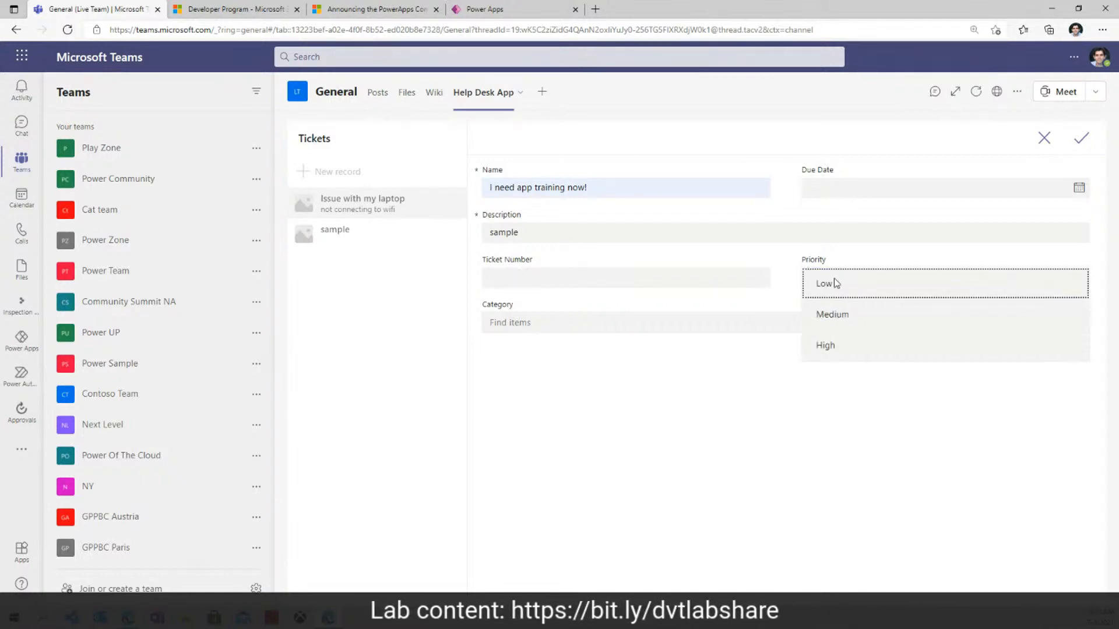
pyautogui.click(824, 284)
pyautogui.click(828, 278)
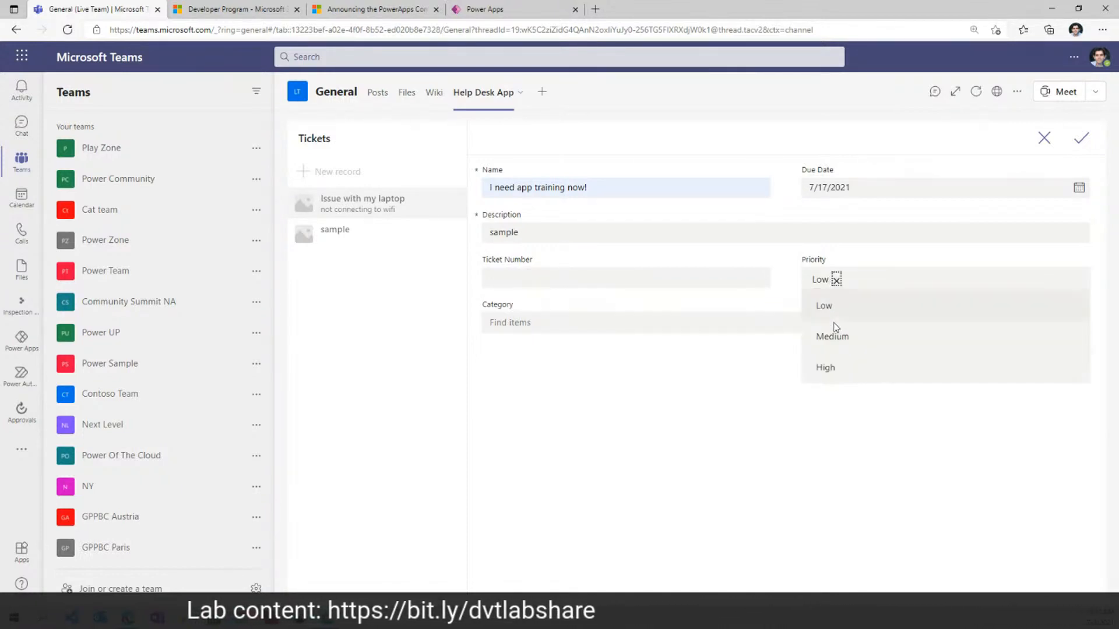
pyautogui.click(834, 332)
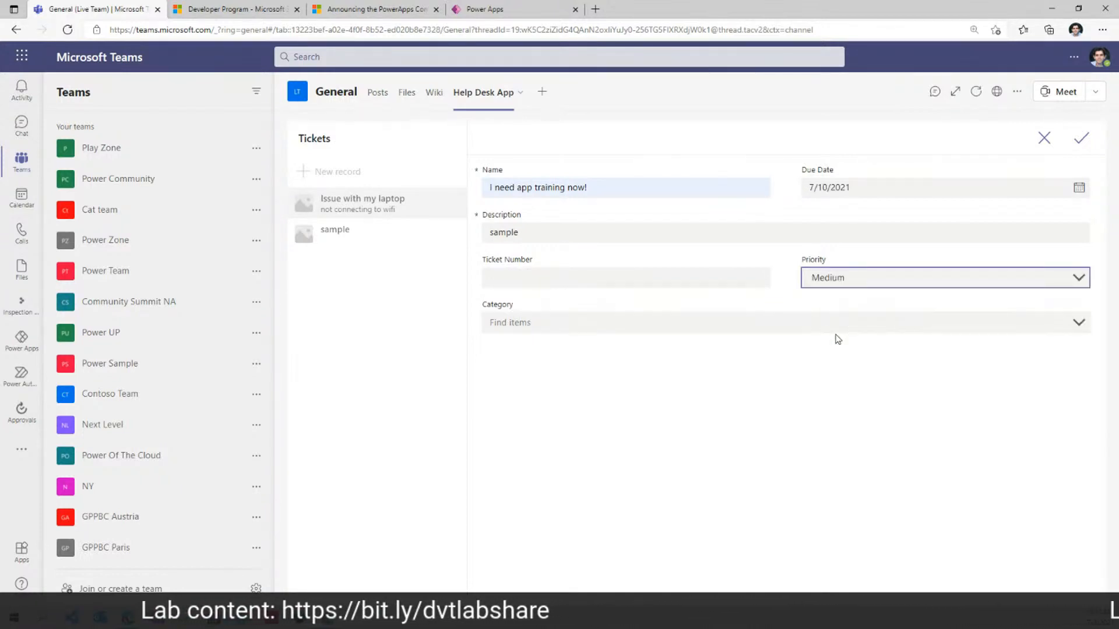
pyautogui.click(567, 324)
pyautogui.click(512, 350)
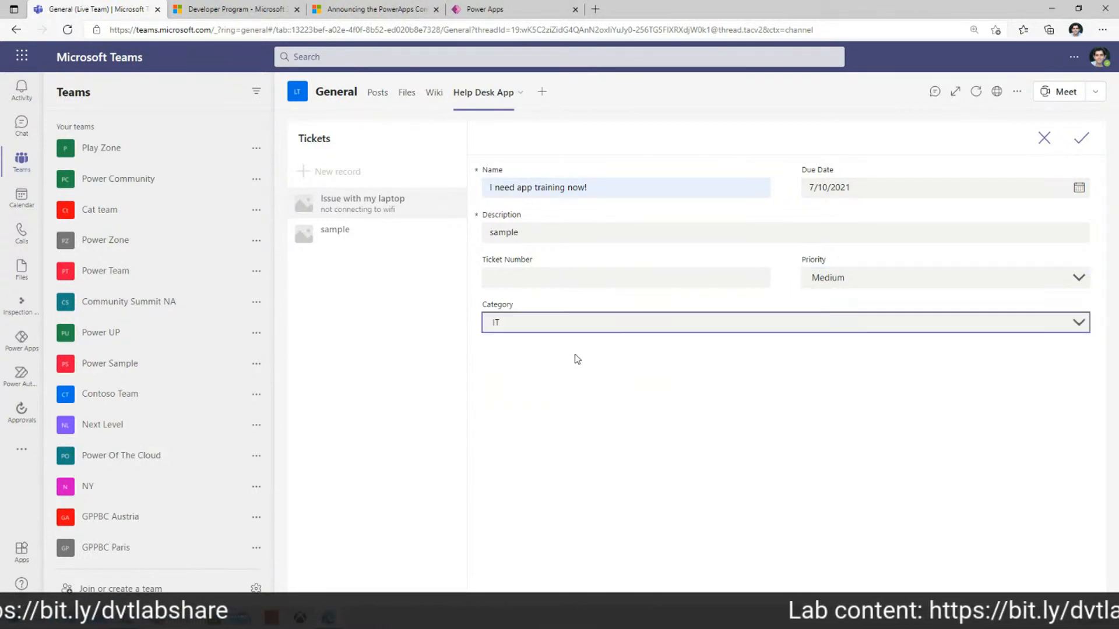
pyautogui.click(1088, 142)
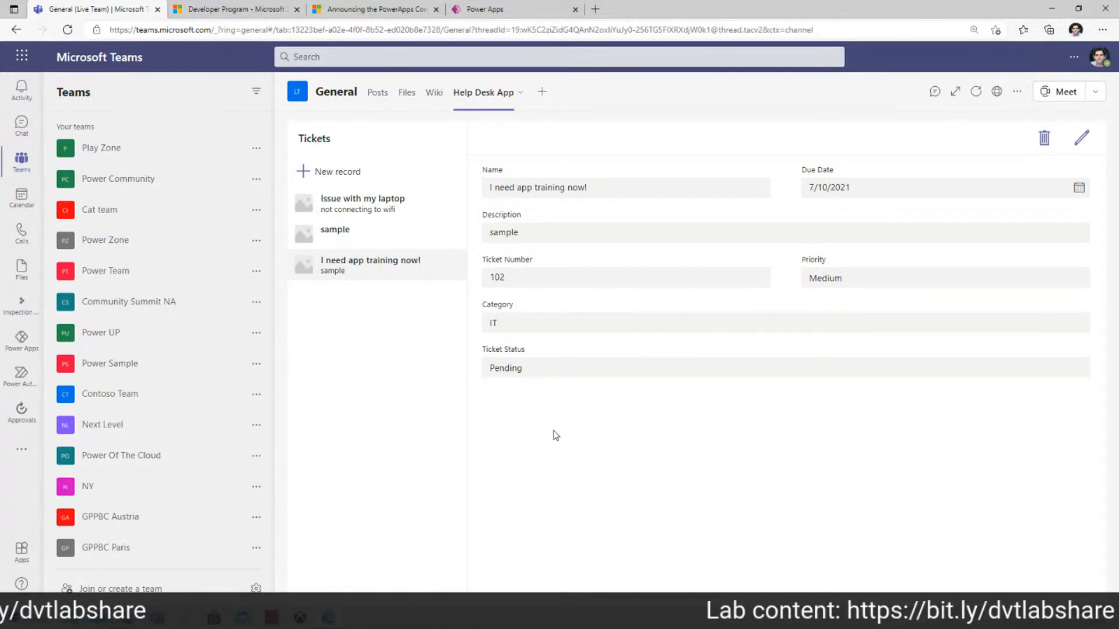
# Step: Open the team management page of Live Team with its member list
pyautogui.scroll(-7, 154, 486)
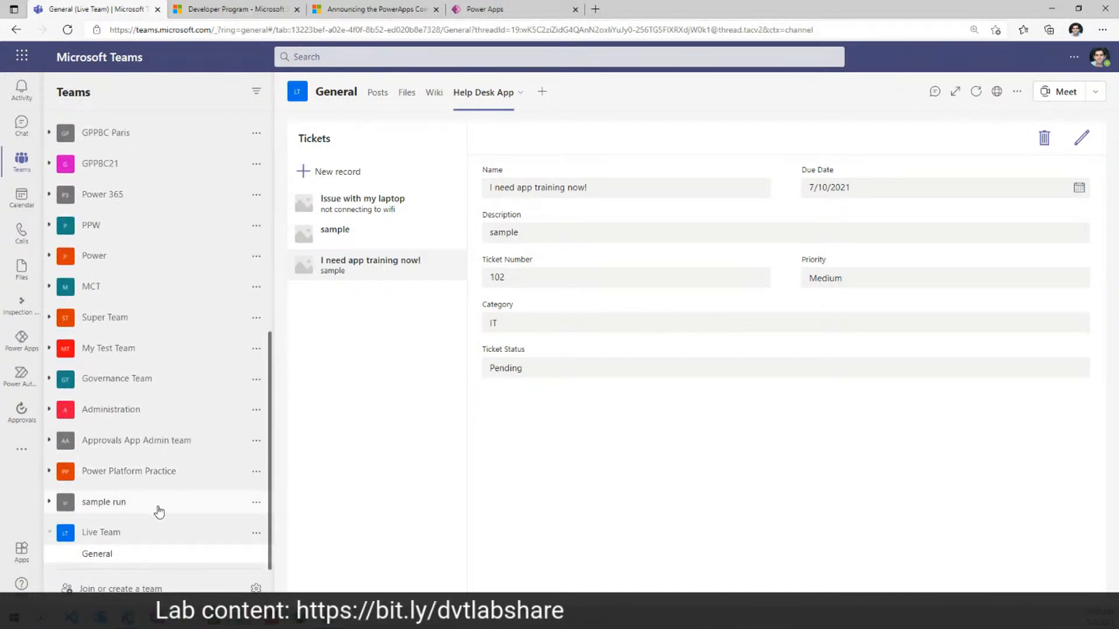
pyautogui.click(135, 533)
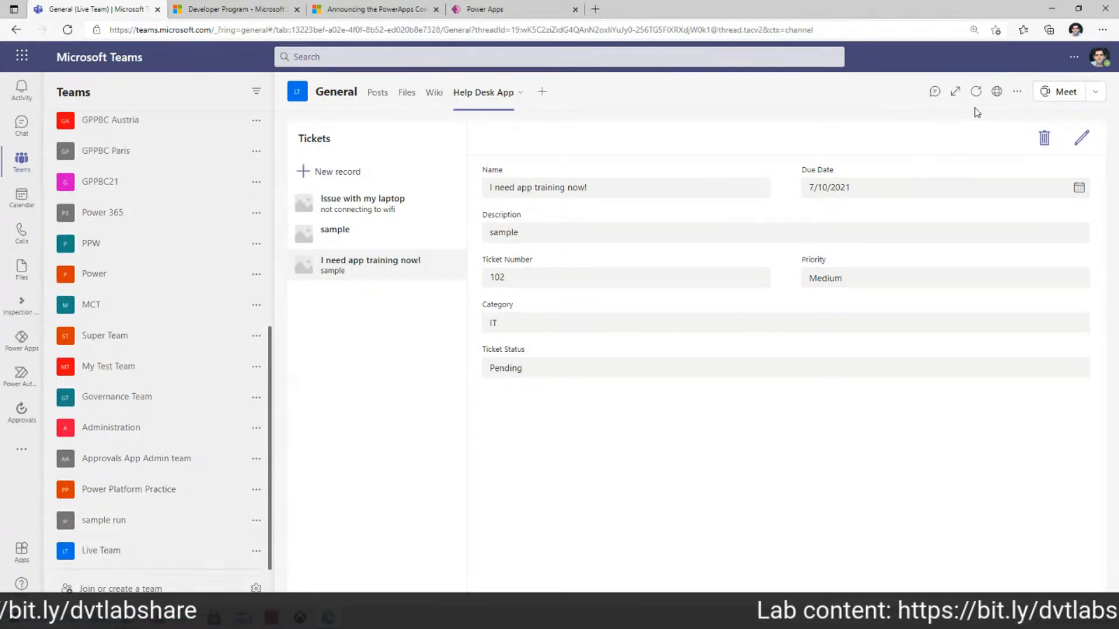
pyautogui.click(1014, 93)
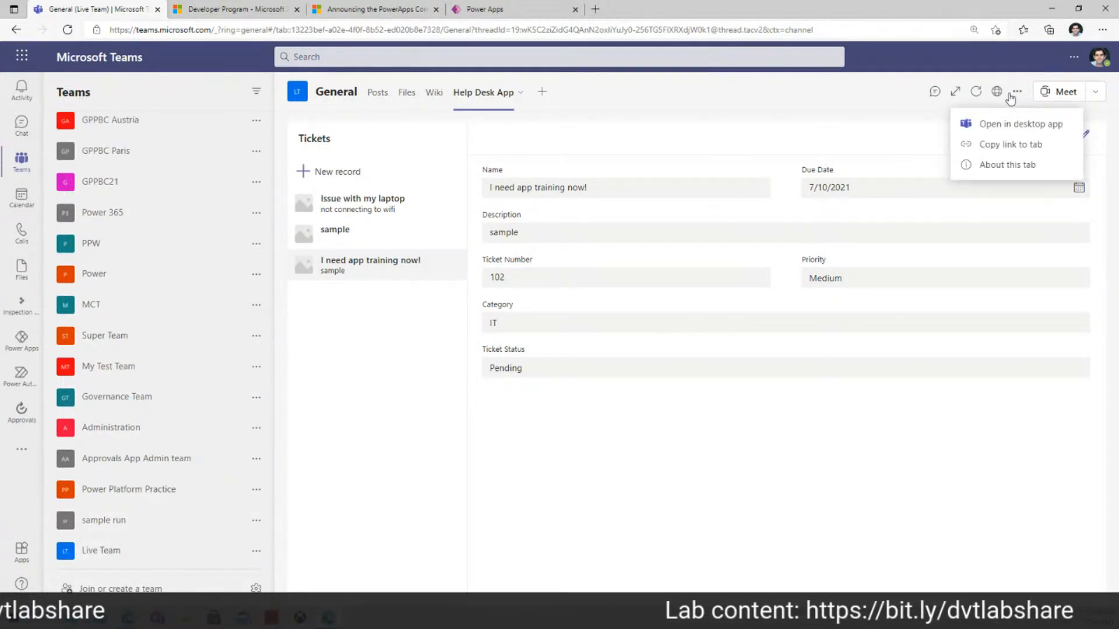
pyautogui.click(255, 551)
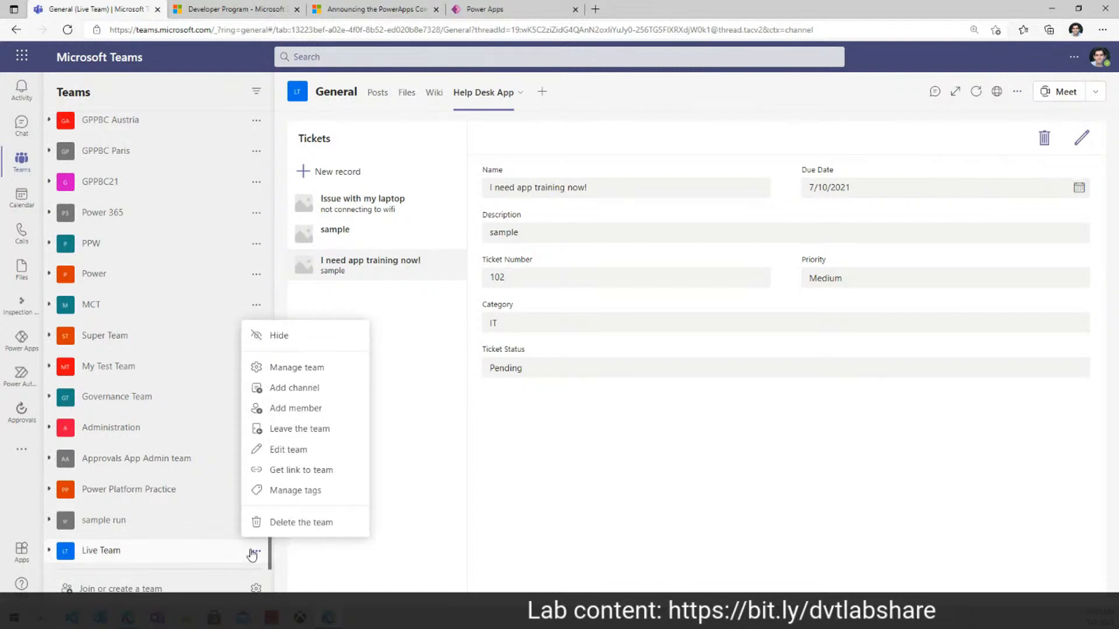
pyautogui.click(291, 367)
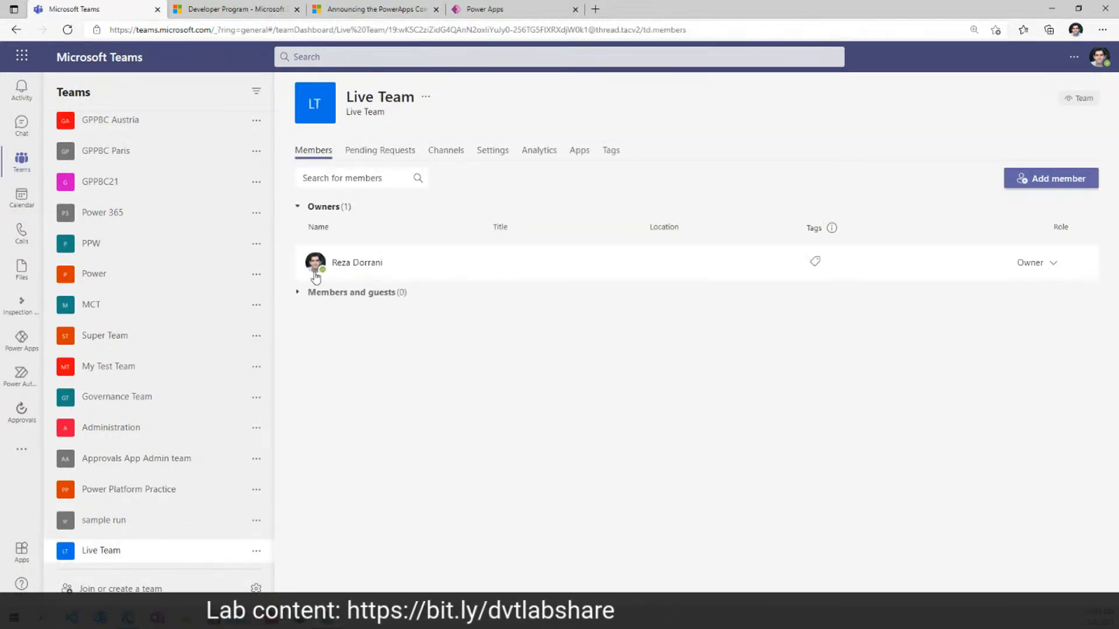
# Step: Look up a colleague by first name and add two colleagues as members of Live Team
pyautogui.click(337, 178)
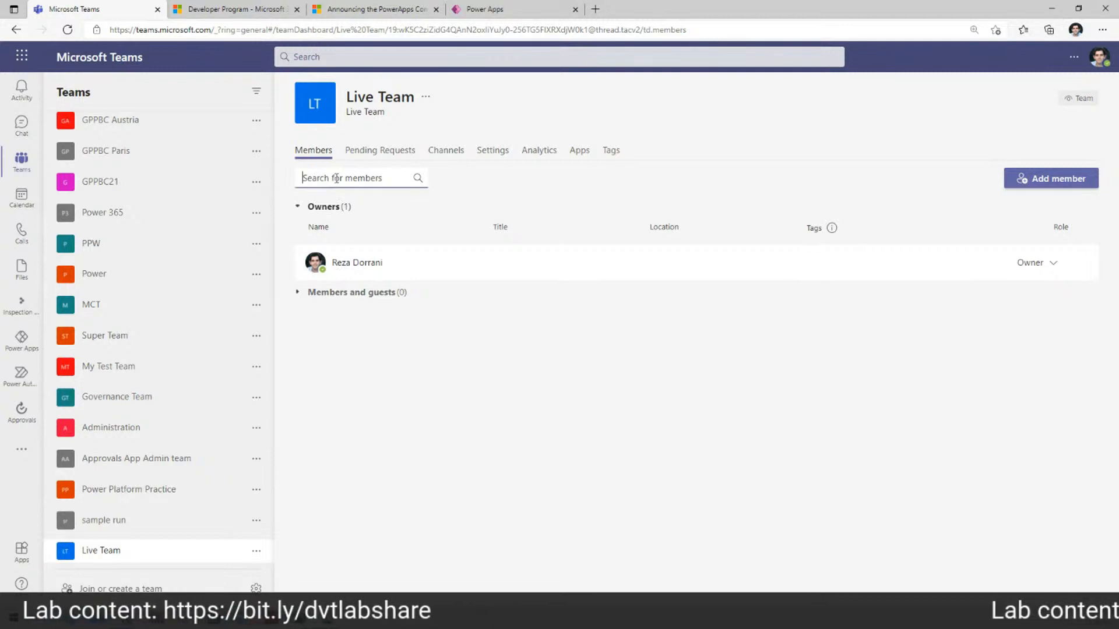
pyautogui.write('sarah')
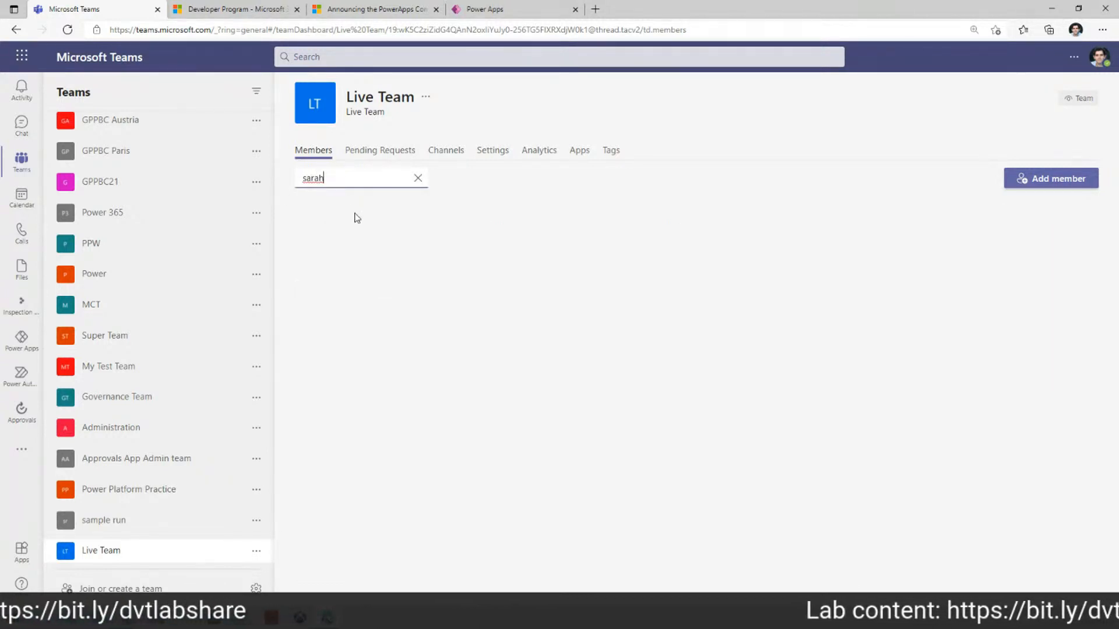
pyautogui.click(1074, 179)
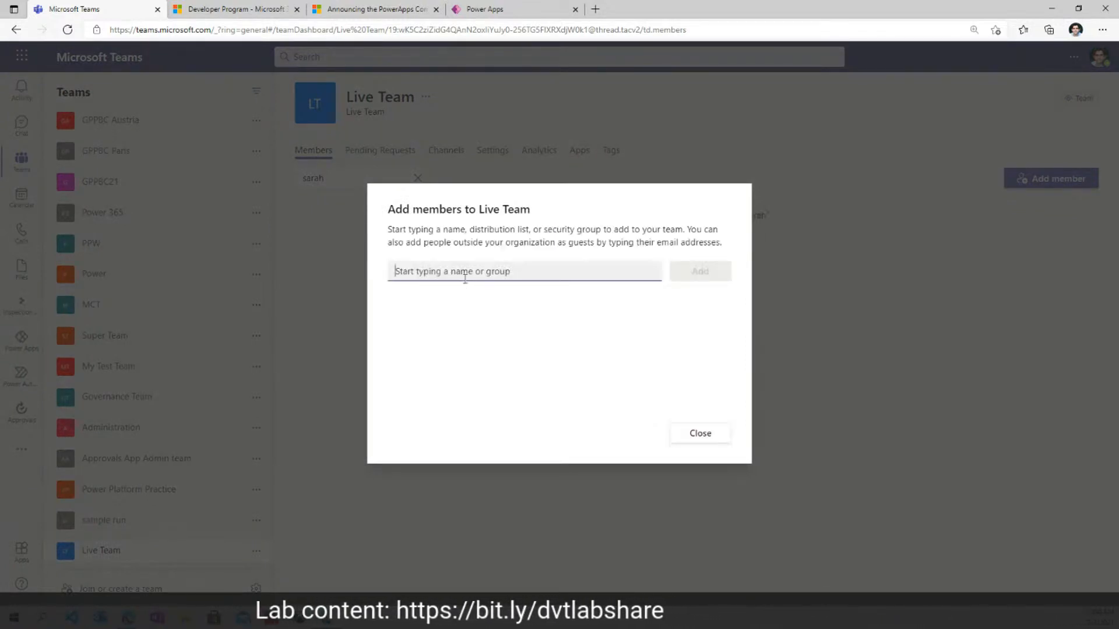
pyautogui.write('sara')
pyautogui.click(478, 304)
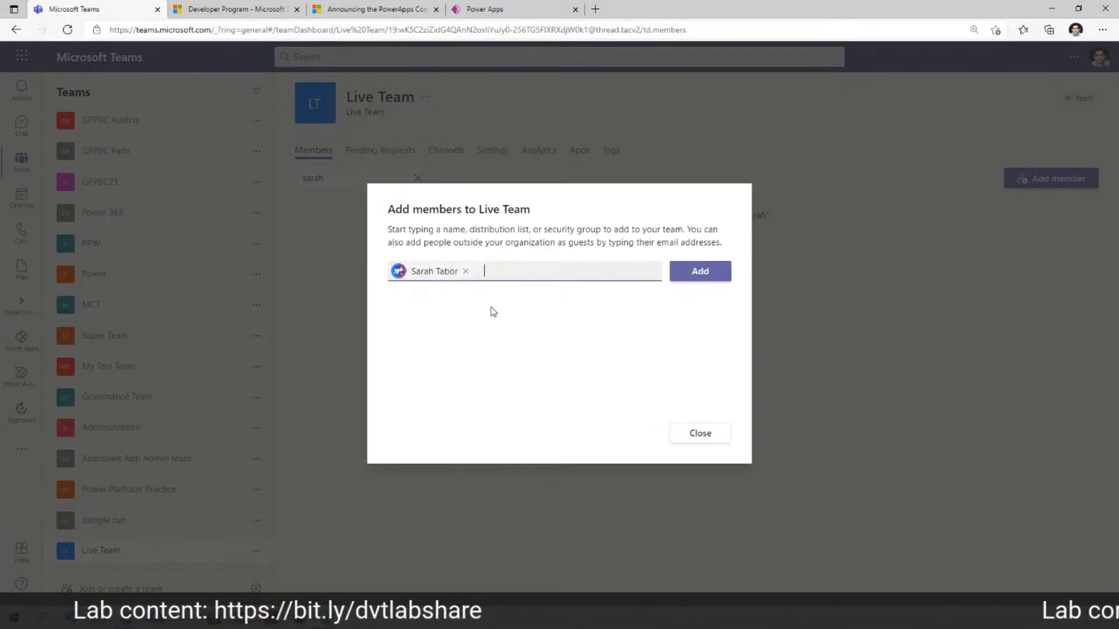
pyautogui.write('jame')
pyautogui.click(541, 317)
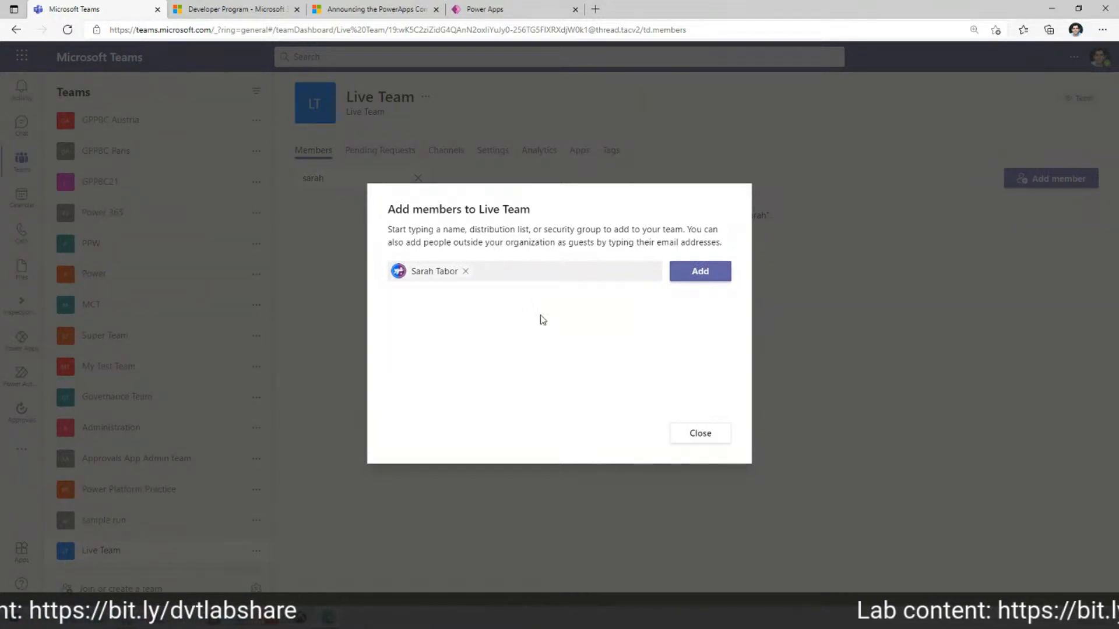
pyautogui.click(679, 283)
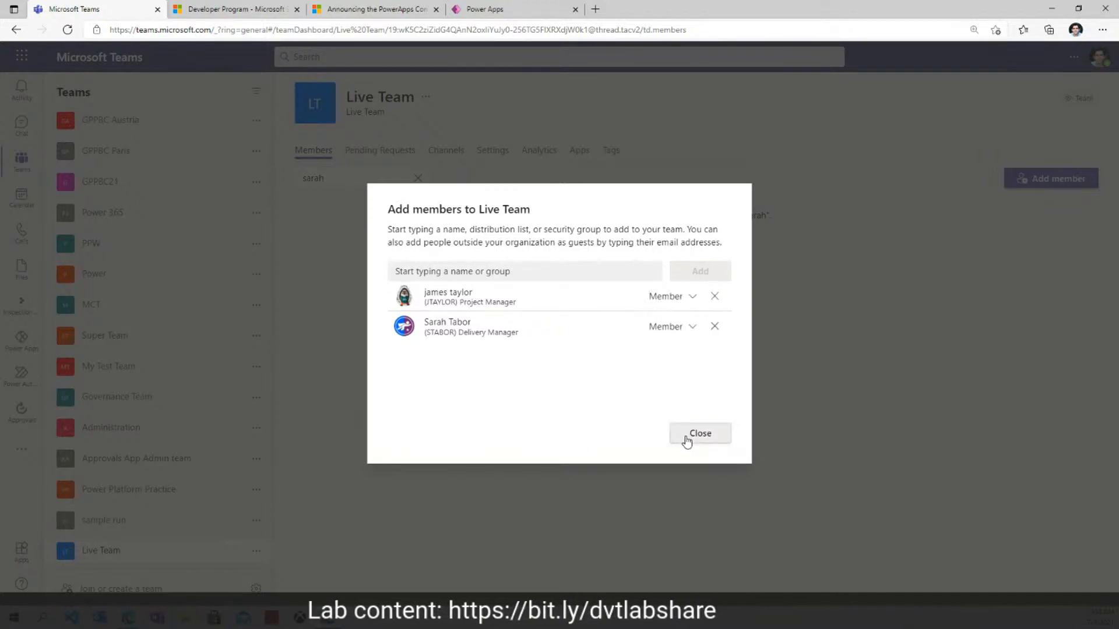
# Step: Finish adding members and open the Teams web app at the same address in an added colleague's browser profile
pyautogui.click(687, 441)
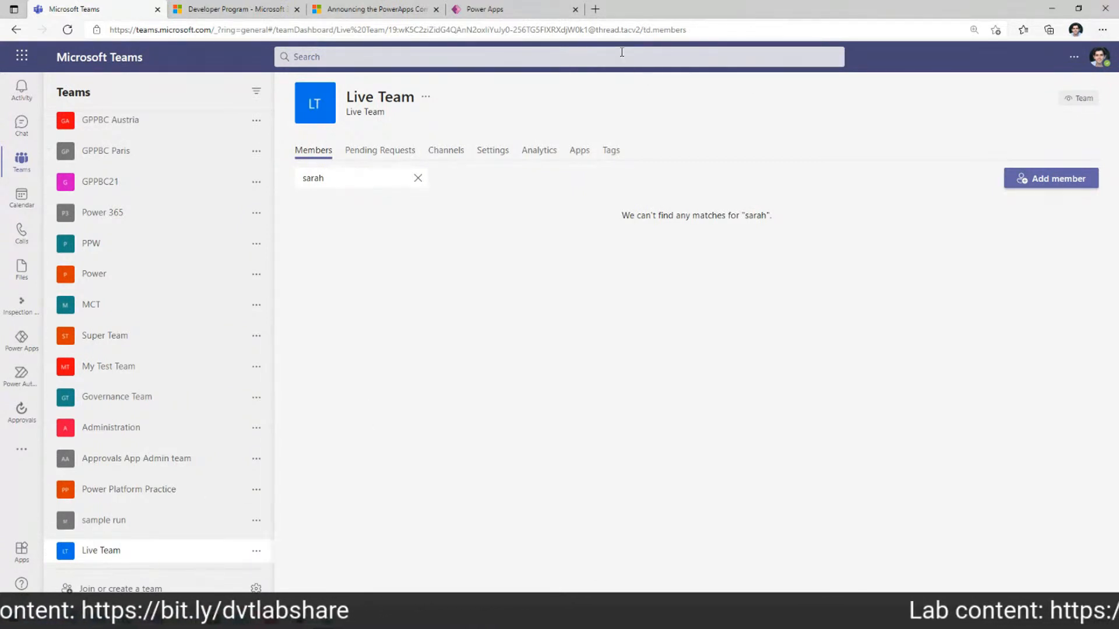
pyautogui.moveTo(269, 32); pyautogui.dragTo(53, 19)
pyautogui.hotkey('ctrl', 'c')
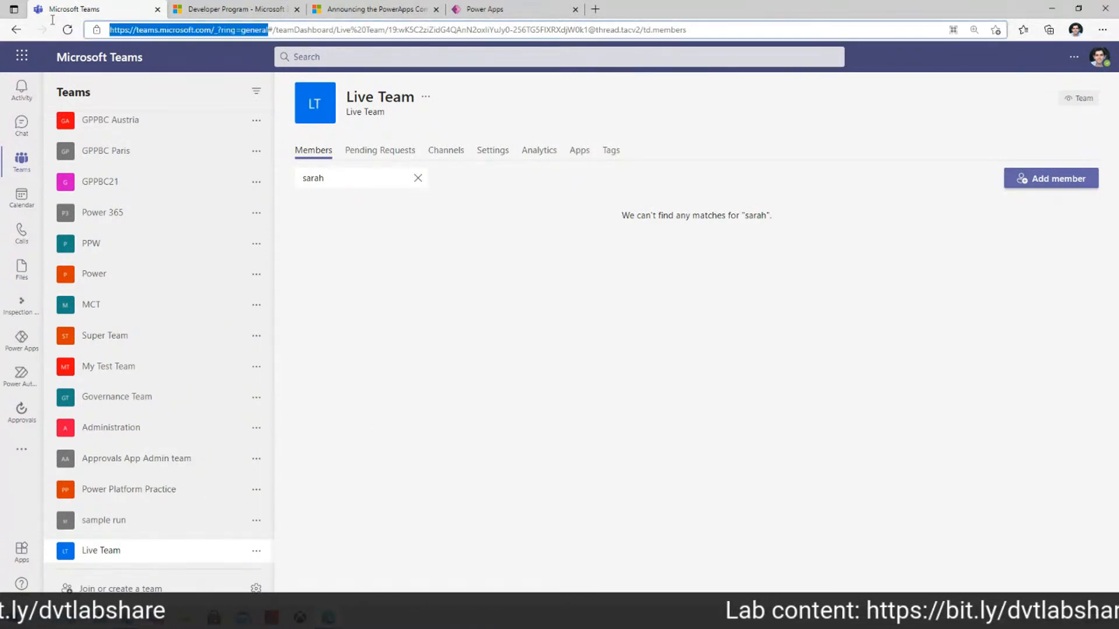
pyautogui.click(1076, 30)
pyautogui.scroll(-3, 1015, 411)
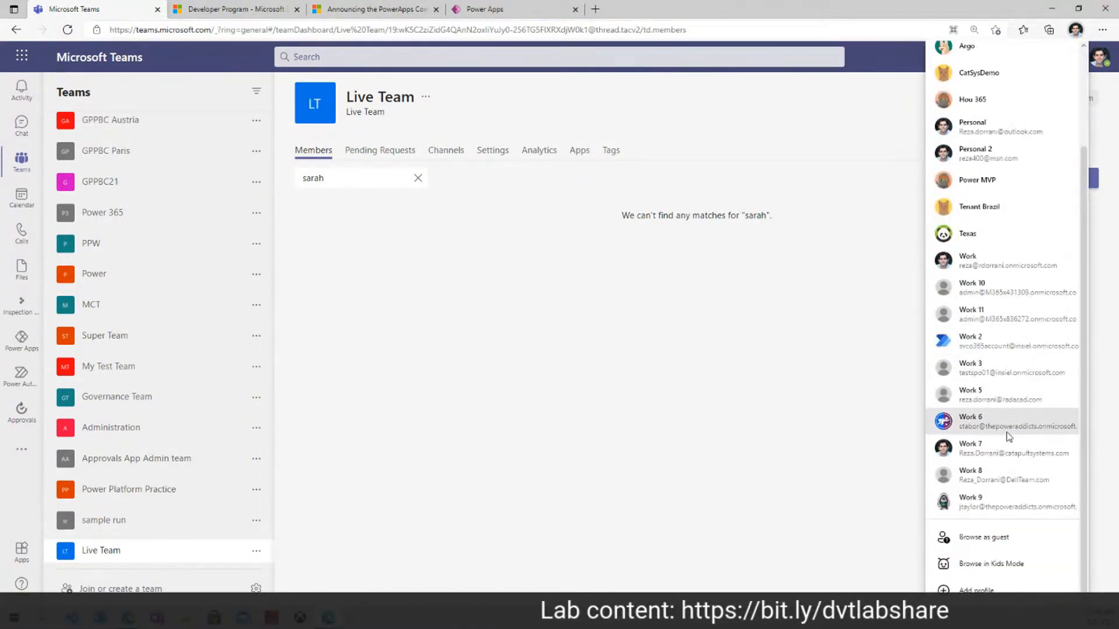
pyautogui.click(1006, 430)
pyautogui.hotkey('ctrl', 'v')
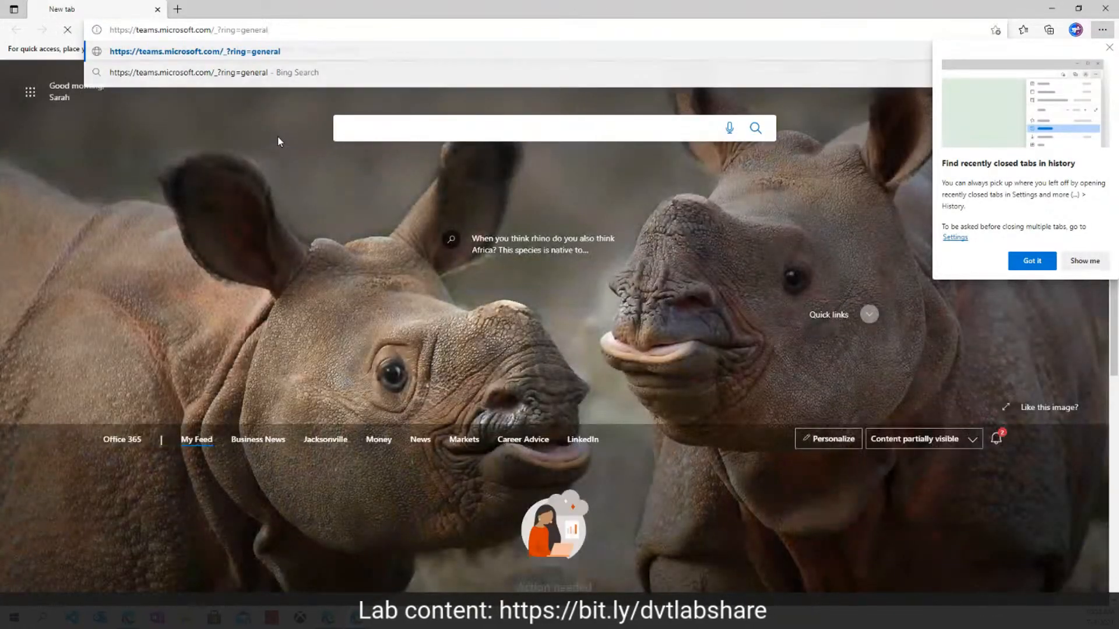
pyautogui.press('Return')
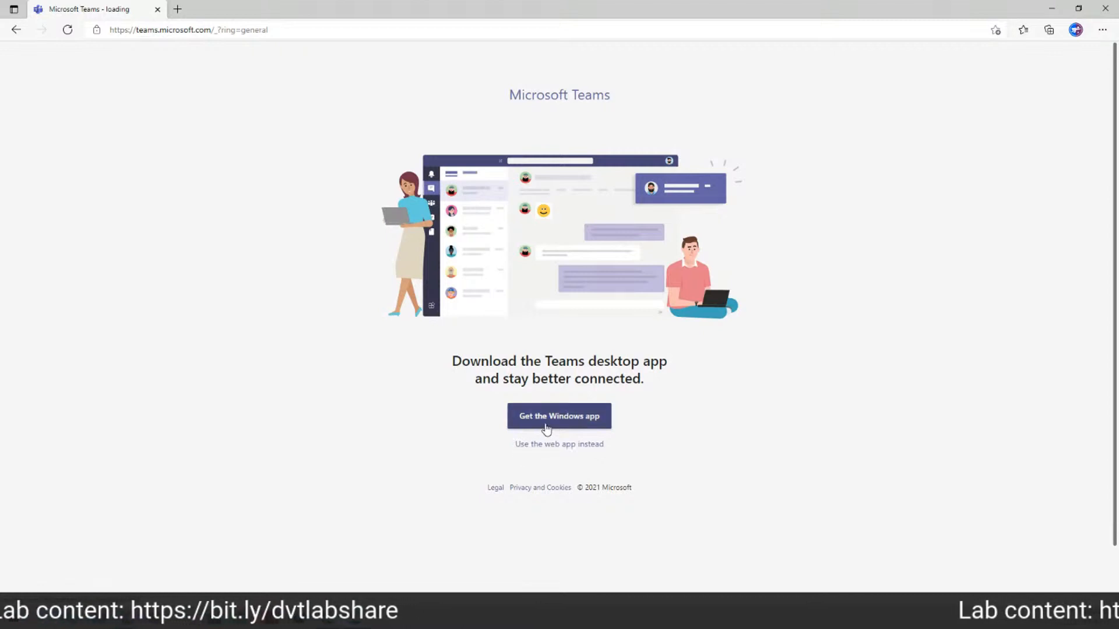
pyautogui.click(553, 445)
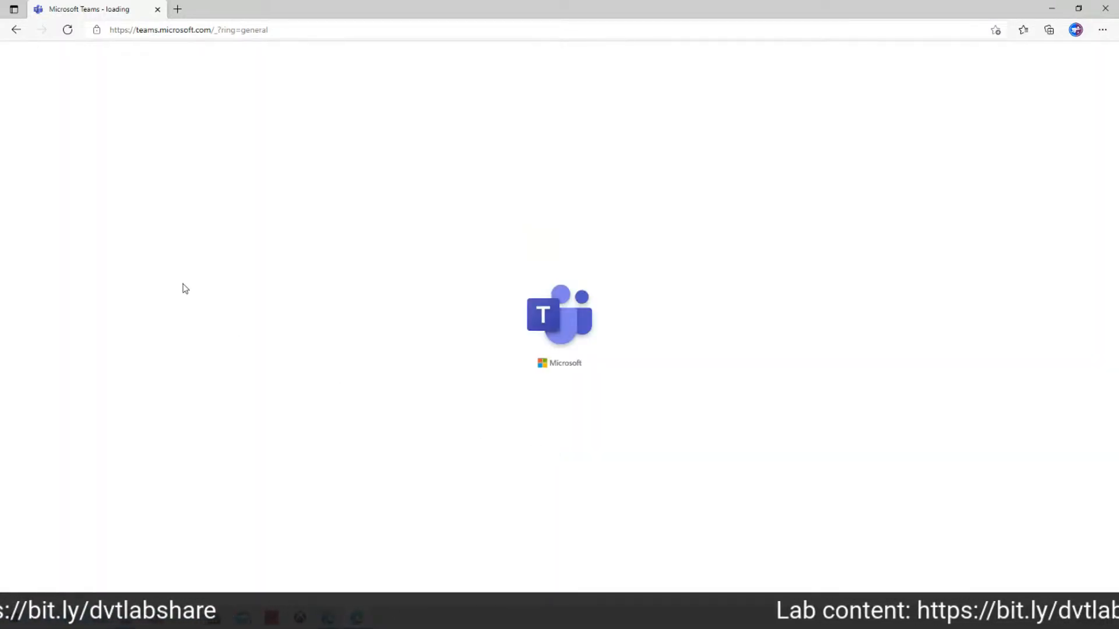
# Step: Load Teams for the colleague and open the Help Desk App in Live Team's General channel
pyautogui.click(294, 31)
pyautogui.press('Return')
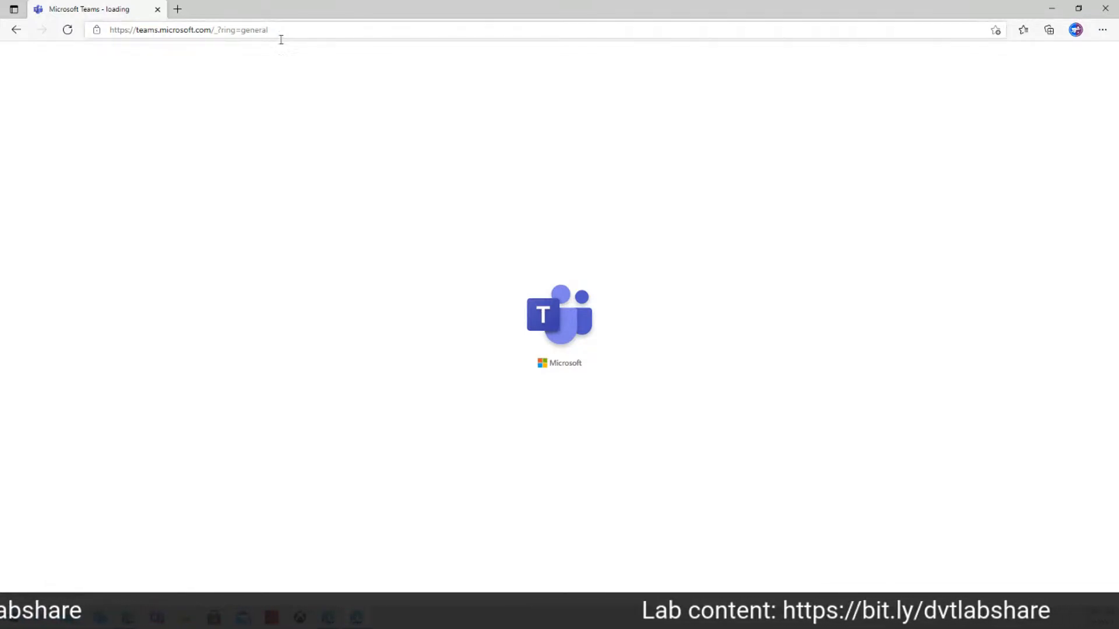
pyautogui.rightClick(222, 67)
pyautogui.click(271, 118)
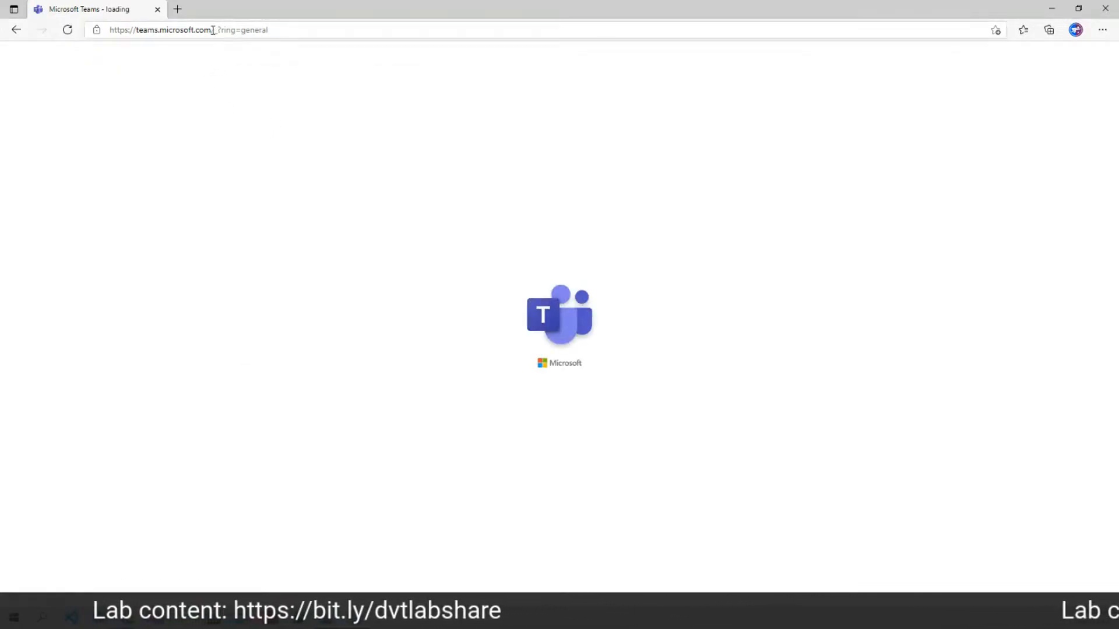
pyautogui.click(177, 11)
pyautogui.click(297, 11)
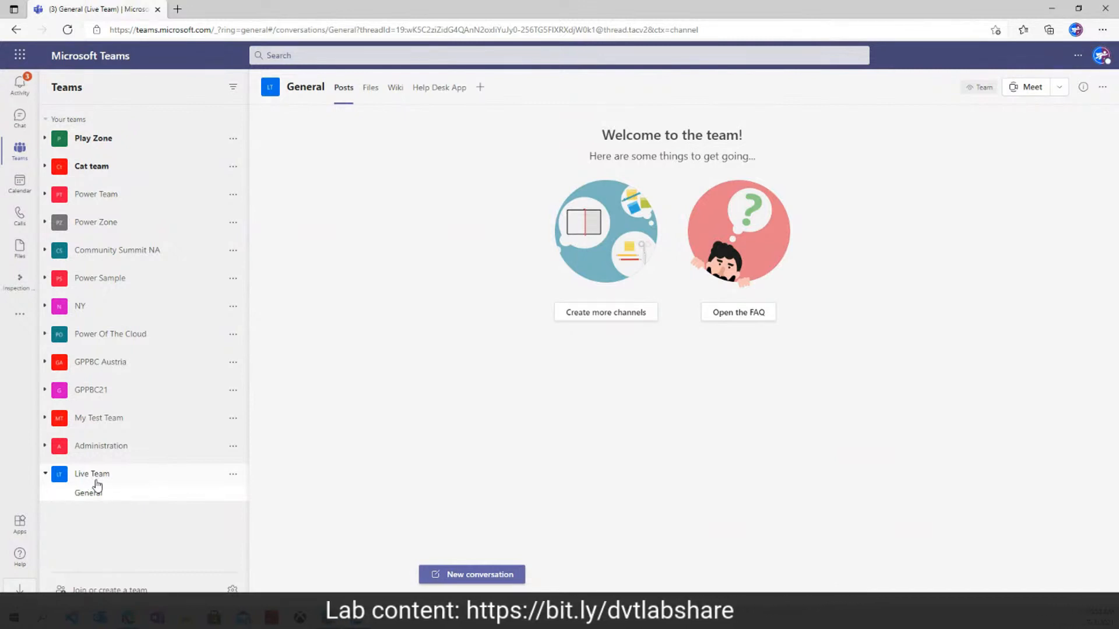
pyautogui.click(438, 89)
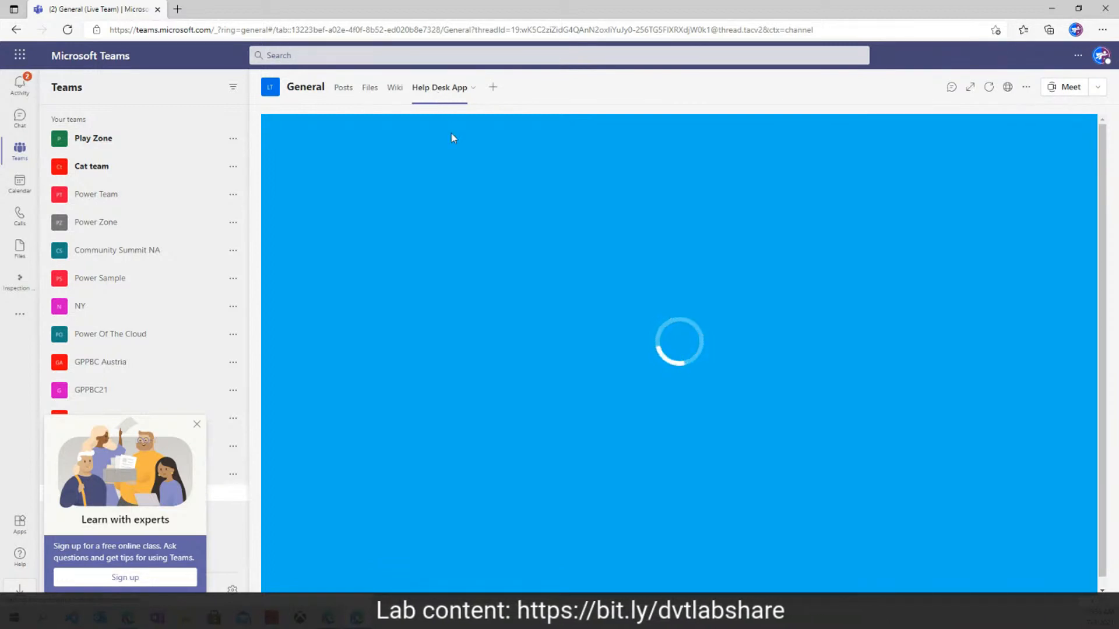
pyautogui.rightClick(456, 148)
pyautogui.click(489, 195)
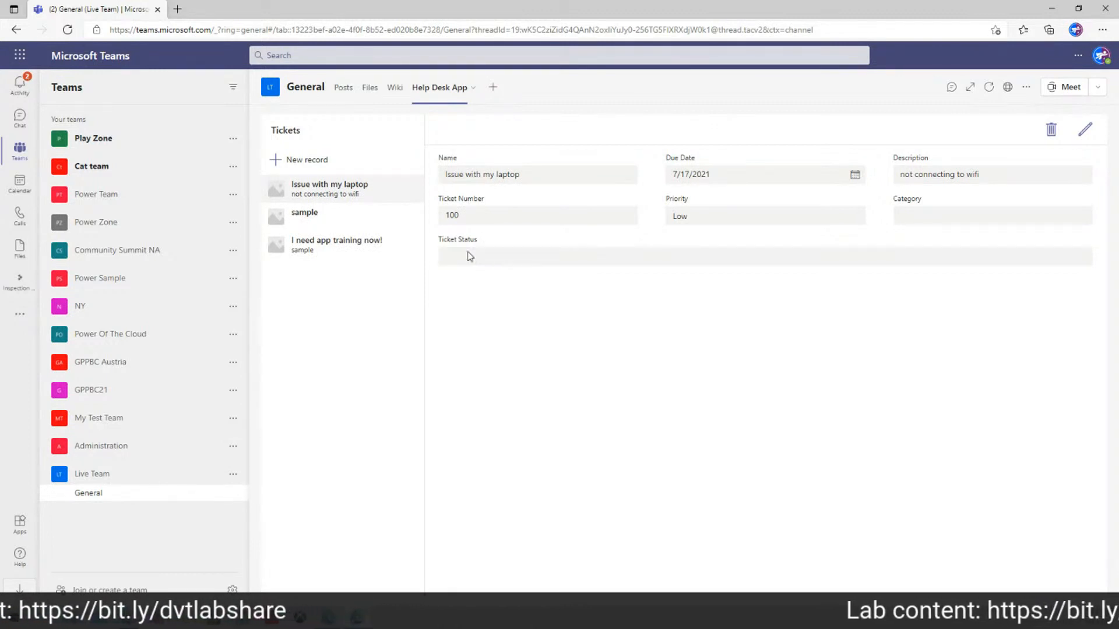
# Step: View the details of the existing tickets in the Help Desk App as the colleague
pyautogui.click(361, 219)
pyautogui.click(368, 246)
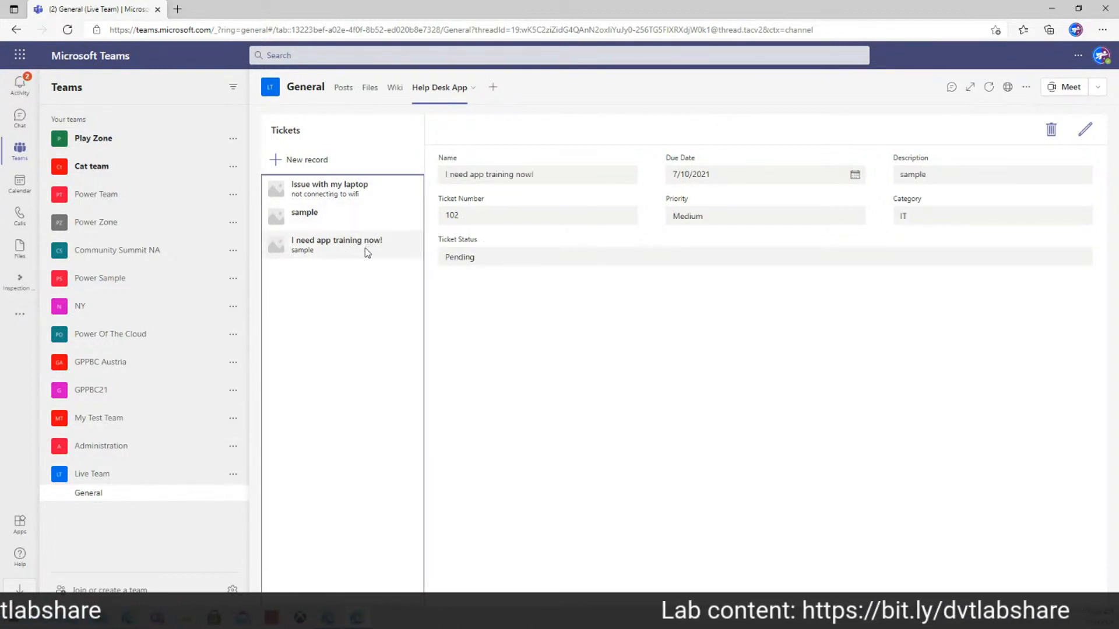
pyautogui.click(352, 208)
pyautogui.click(354, 198)
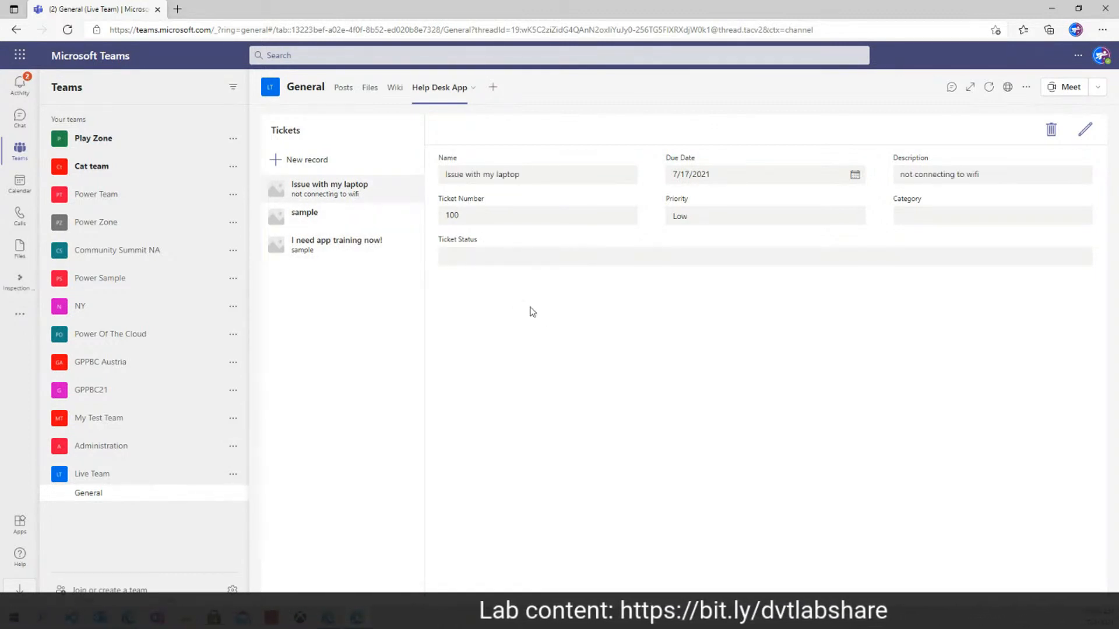
# Step: Start a new ticket record with the Name "phone issue" and Priority Medium
pyautogui.click(312, 158)
pyautogui.click(459, 170)
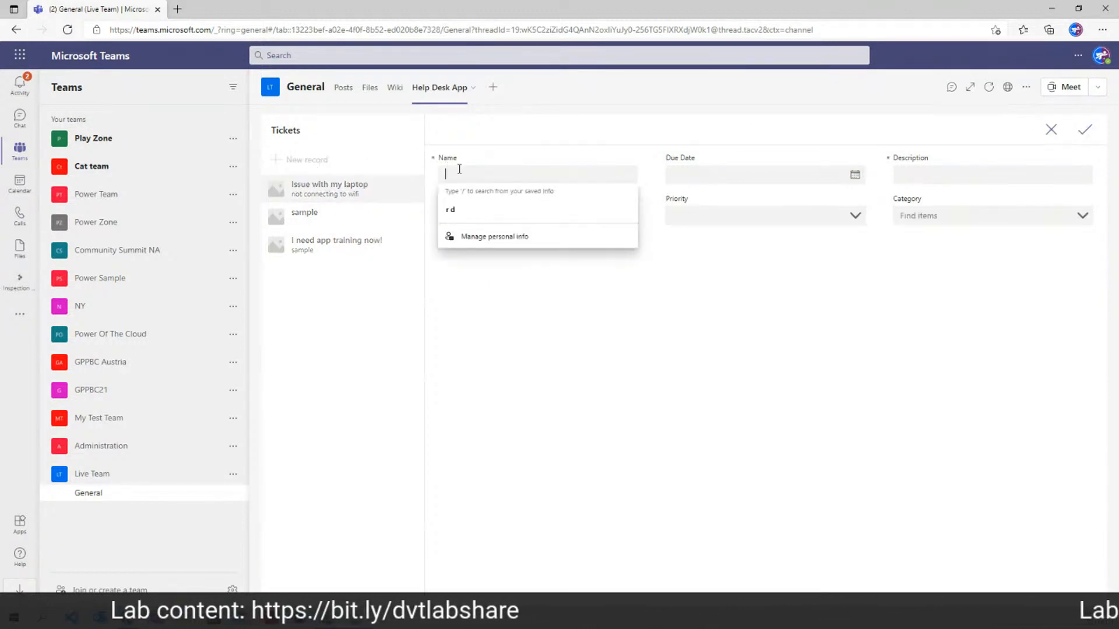
pyautogui.write('phone iss')
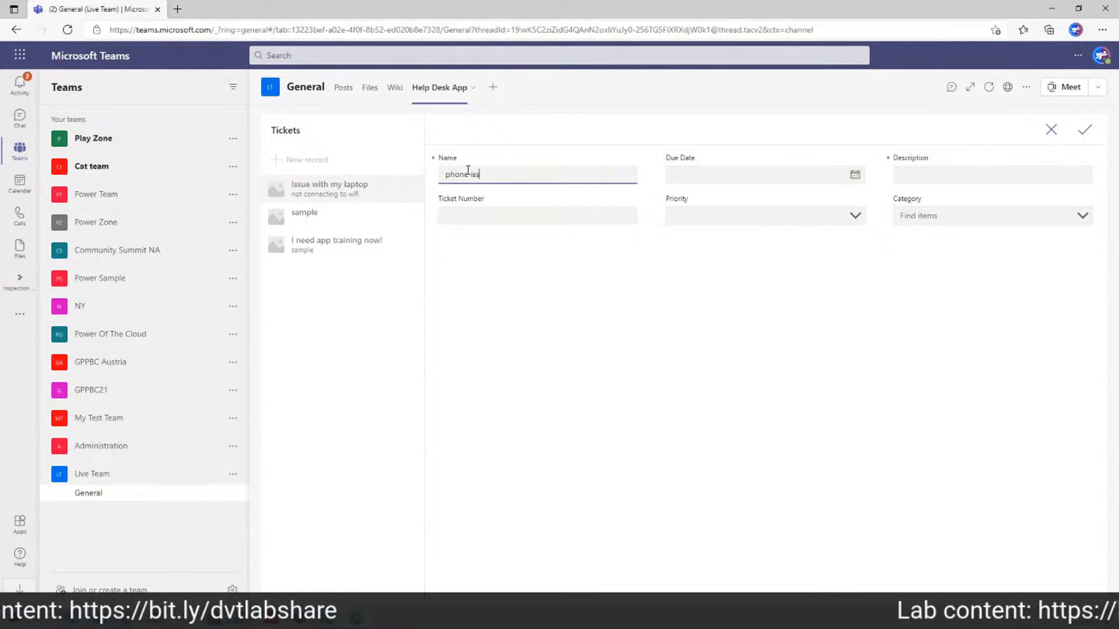
pyautogui.write('ue')
pyautogui.click(851, 216)
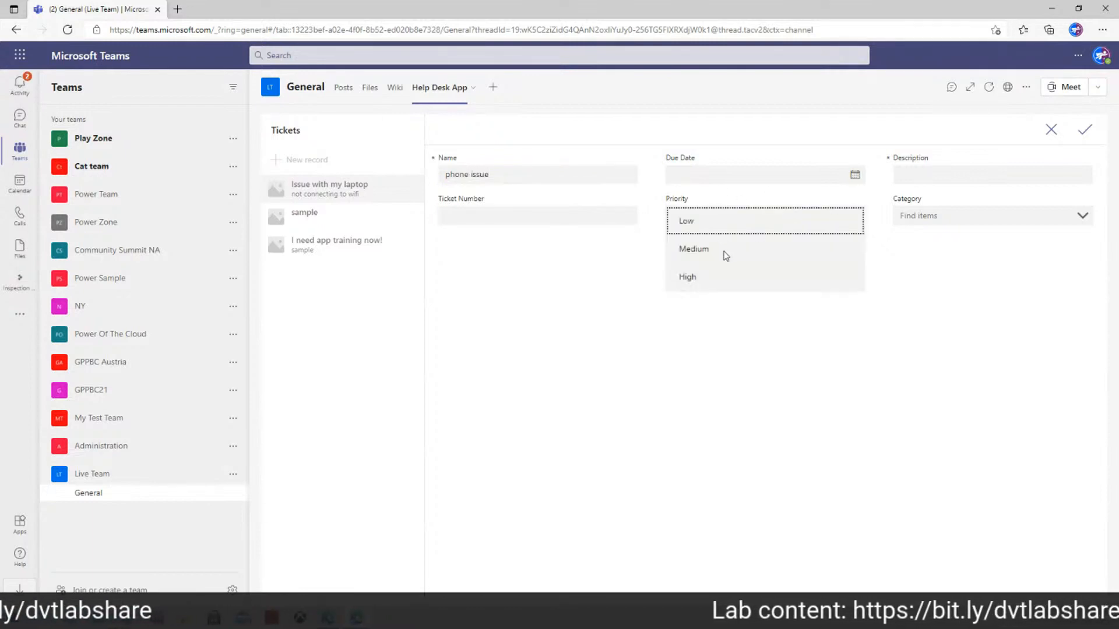
pyautogui.click(726, 251)
# Step: Give the new ticket the Description "not connecting" and the Category Facilities, and save the record
pyautogui.click(970, 172)
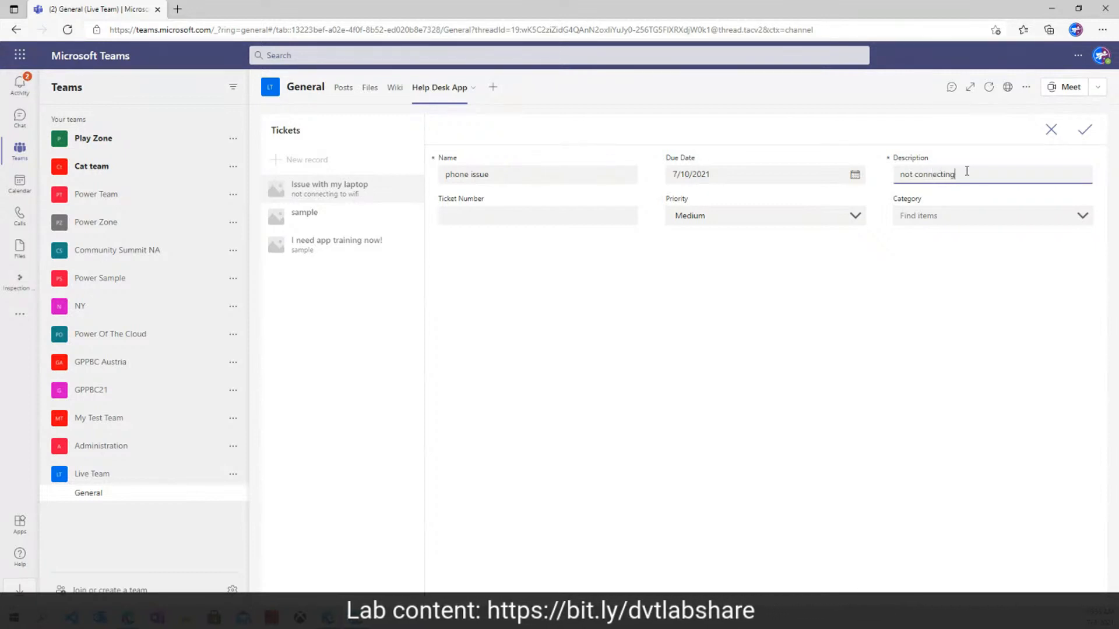
pyautogui.click(953, 220)
pyautogui.click(911, 241)
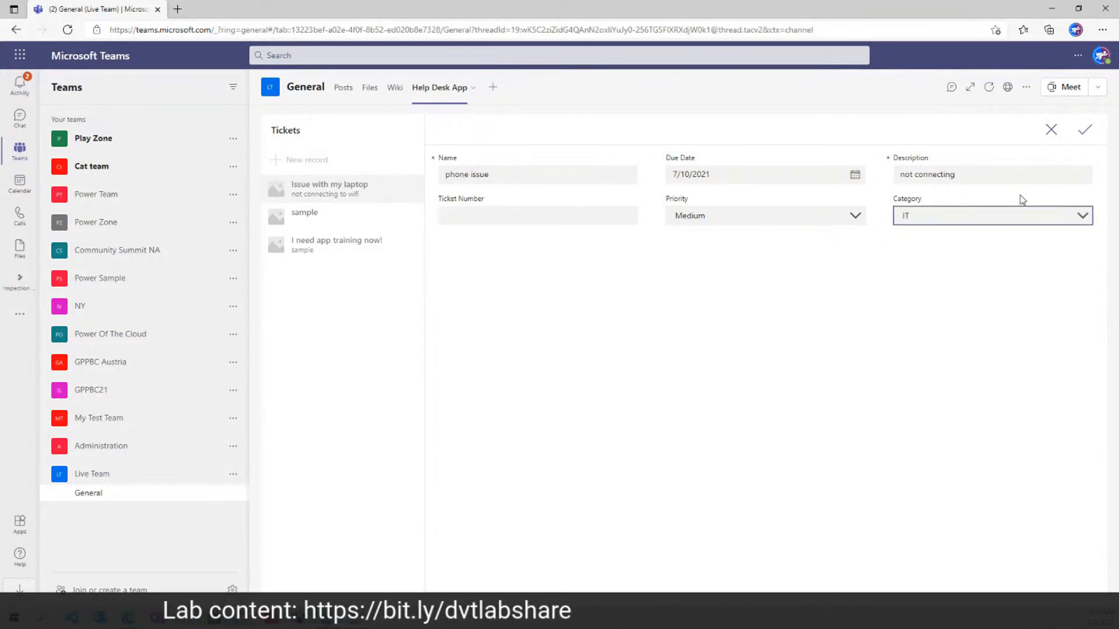
pyautogui.click(941, 217)
pyautogui.click(938, 289)
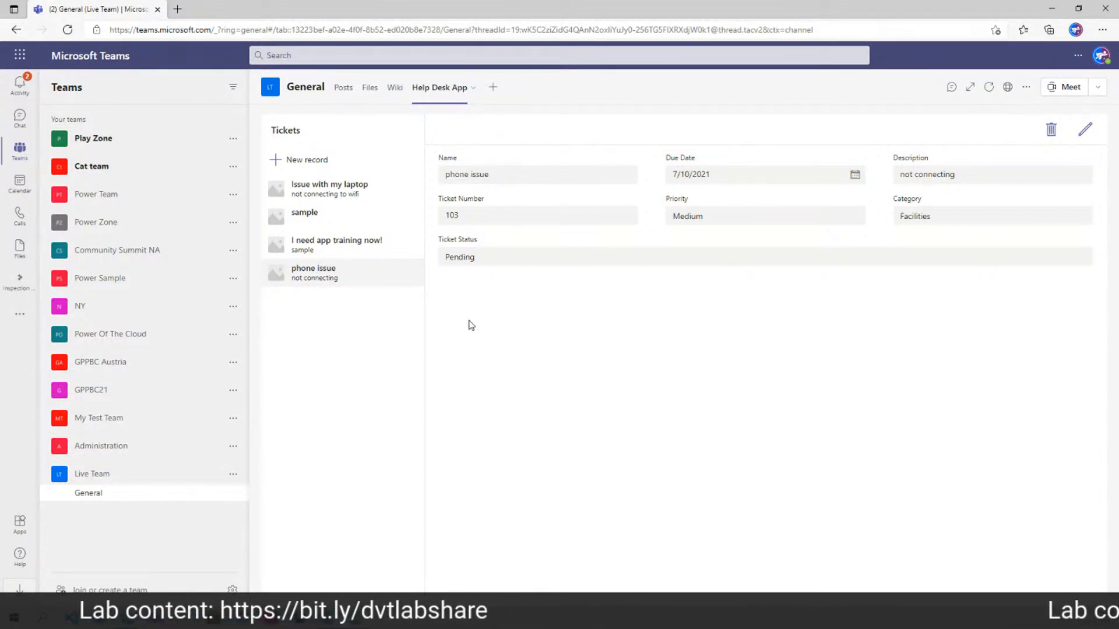
pyautogui.click(349, 244)
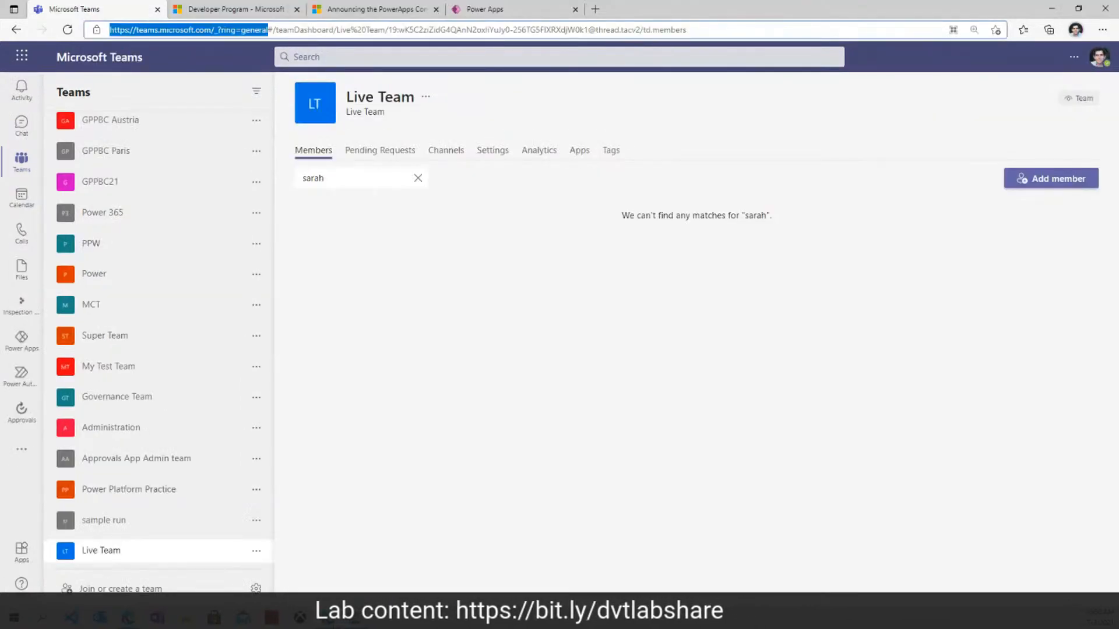
# Step: Switch back to the owner's Teams window and open the list of tables built for Live Team in Power Apps
pyautogui.click(21, 344)
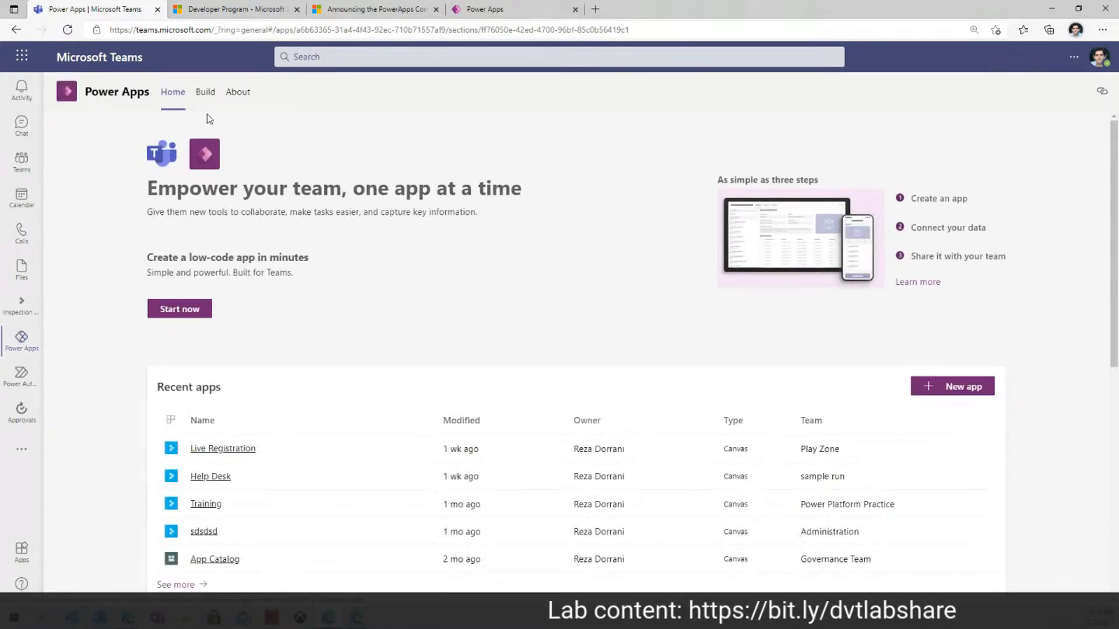
pyautogui.click(205, 93)
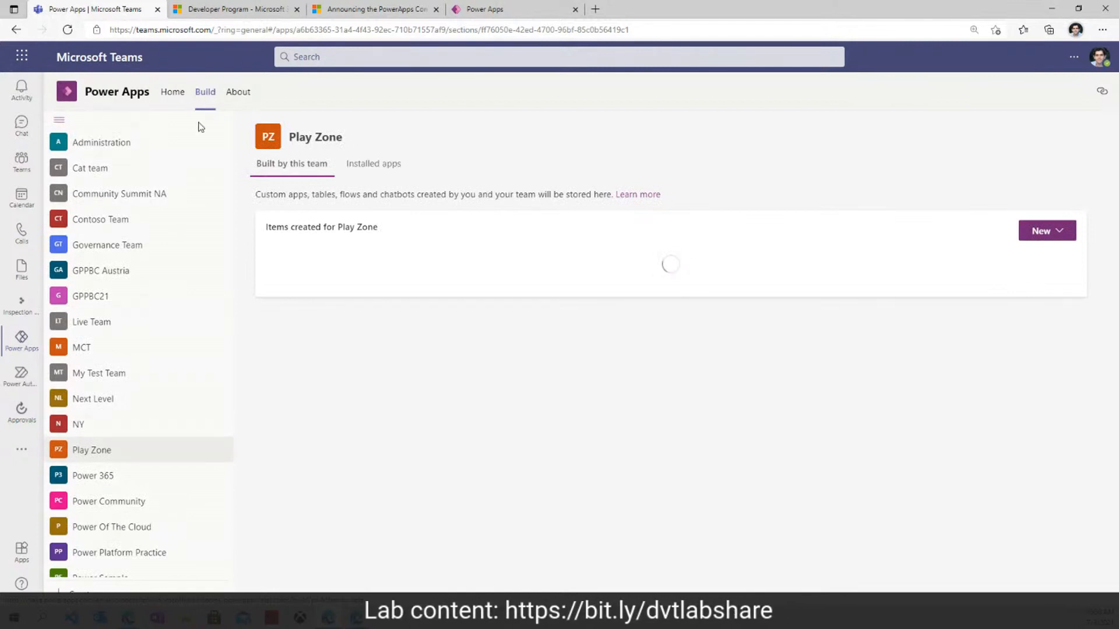
pyautogui.scroll(-3, 111, 527)
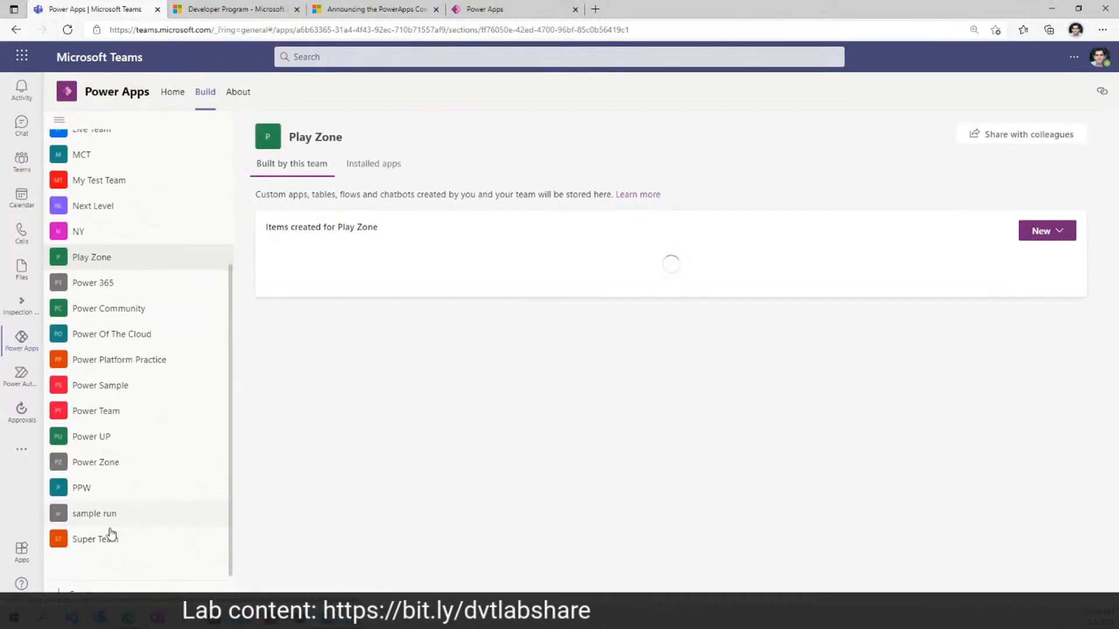
pyautogui.scroll(3, 111, 536)
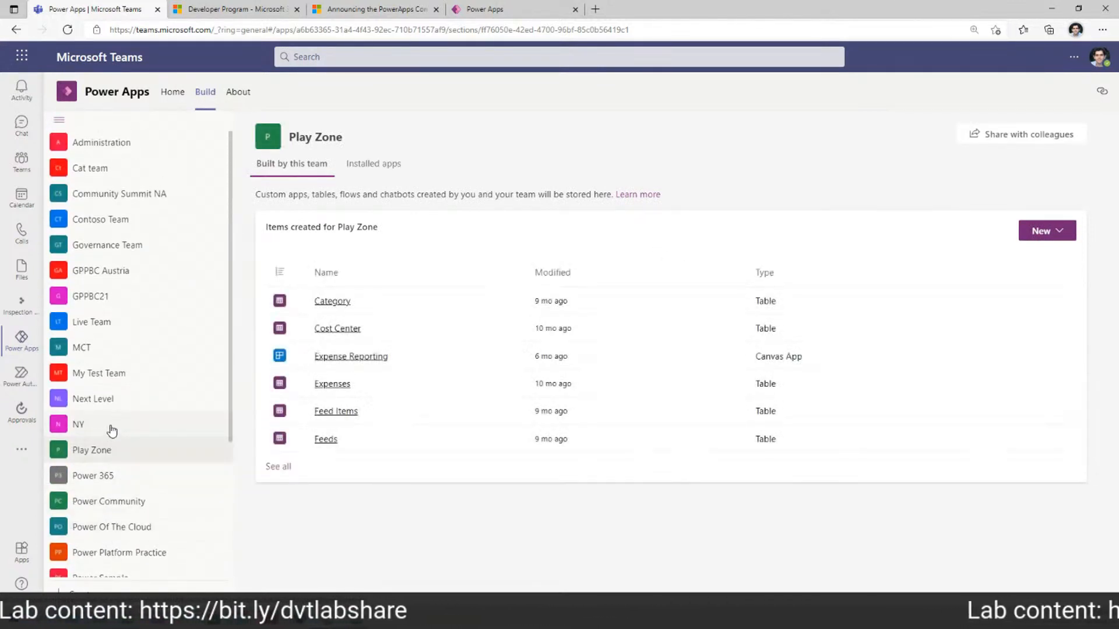
pyautogui.click(96, 321)
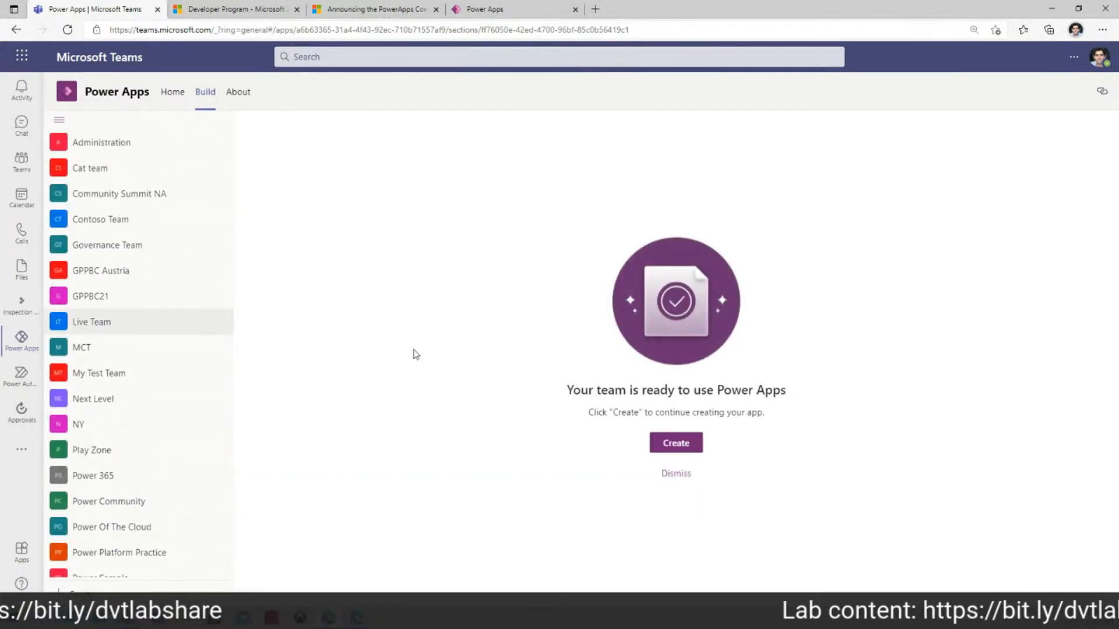
pyautogui.click(670, 473)
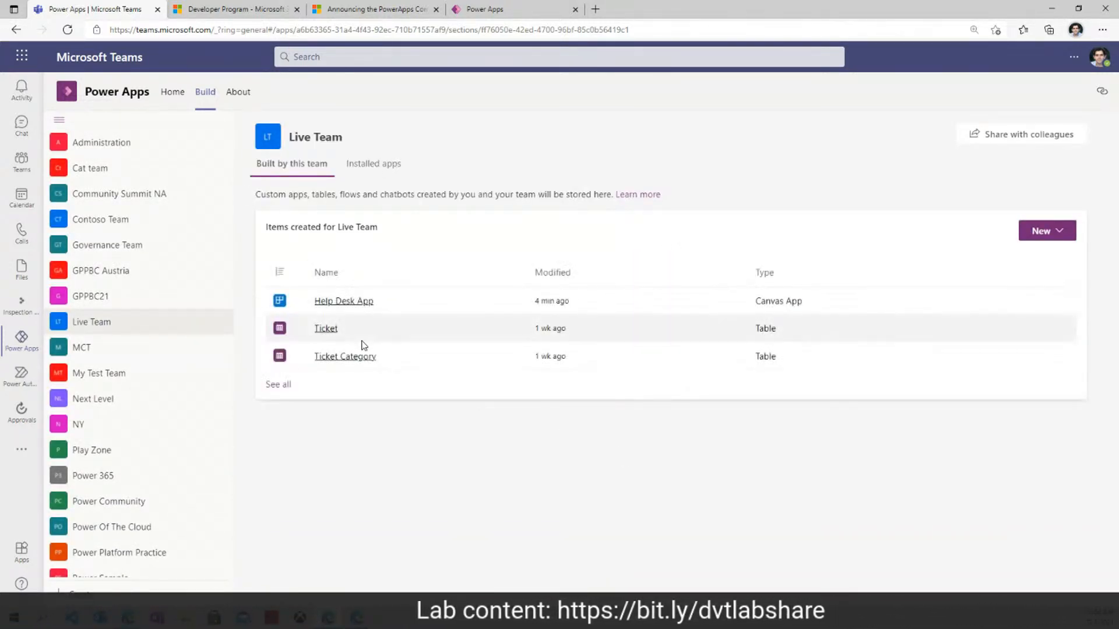
pyautogui.click(278, 385)
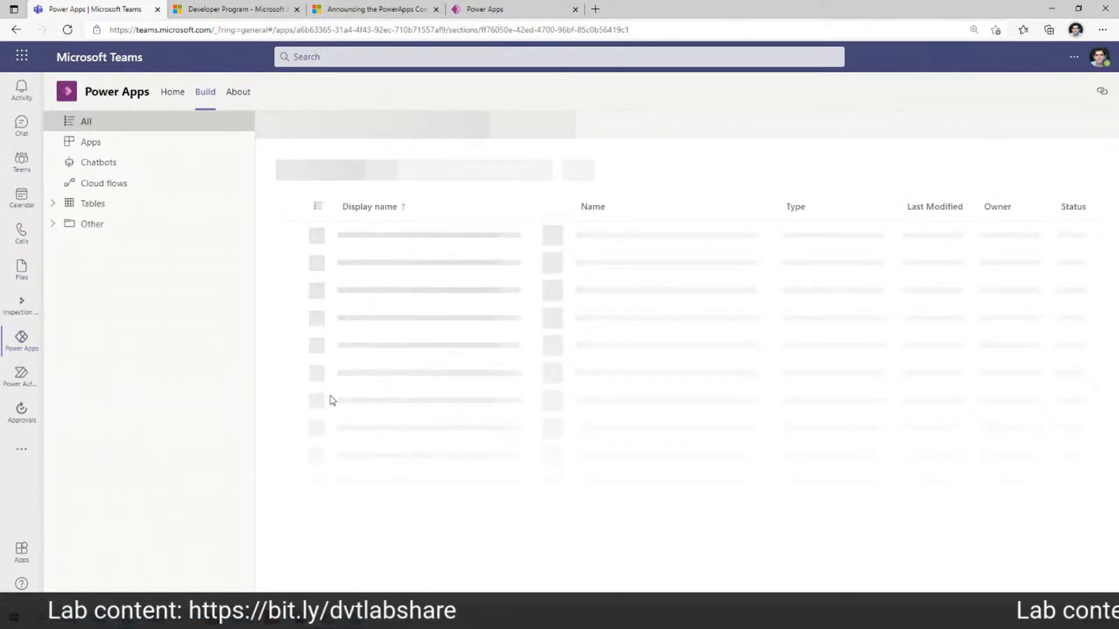
pyautogui.click(107, 210)
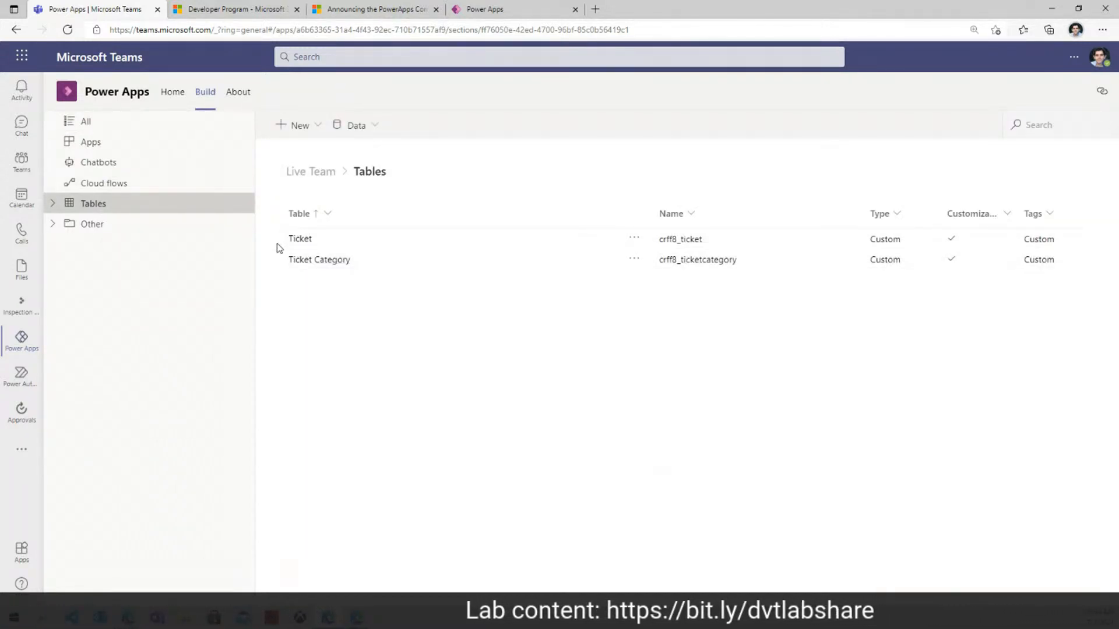
# Step: Set the Member permission of the Ticket table to Collaborate, save it and recheck the permission settings
pyautogui.click(337, 244)
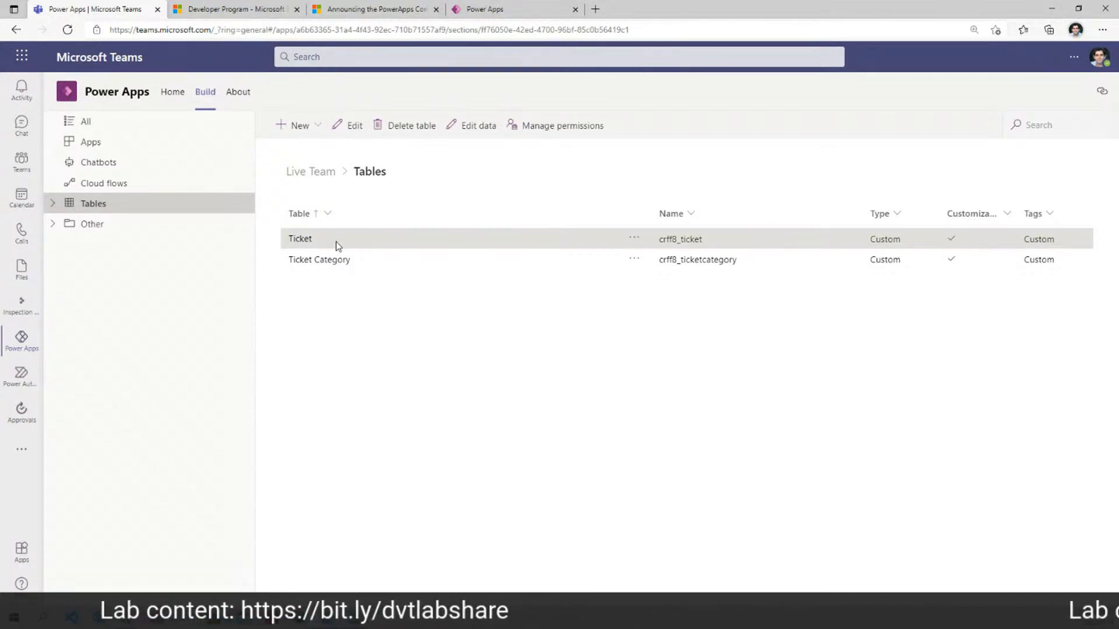
pyautogui.click(550, 126)
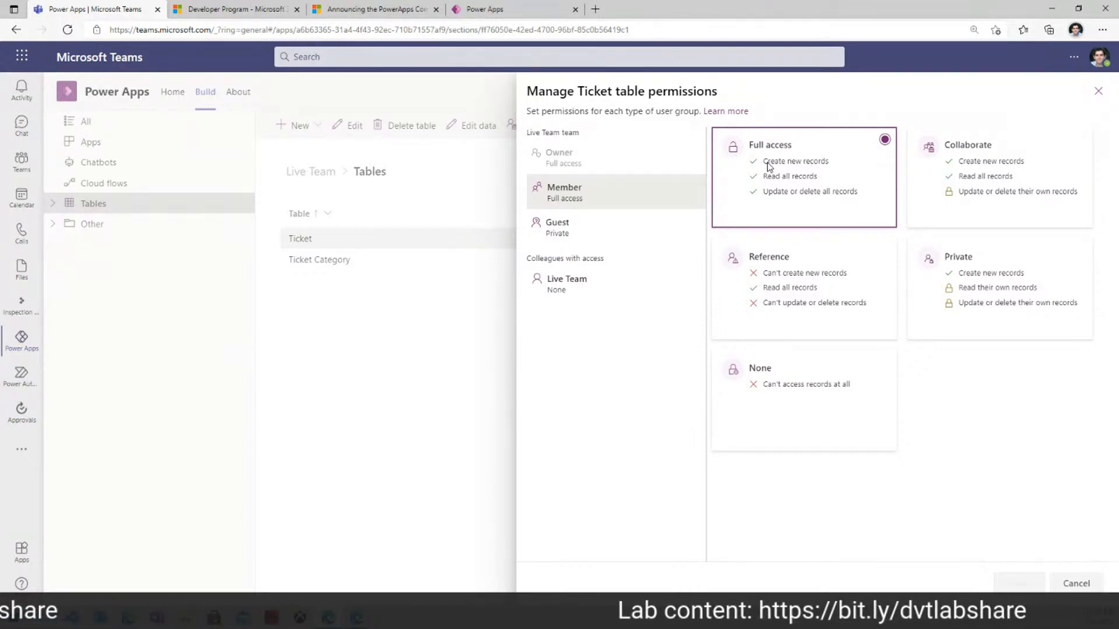
pyautogui.click(1000, 178)
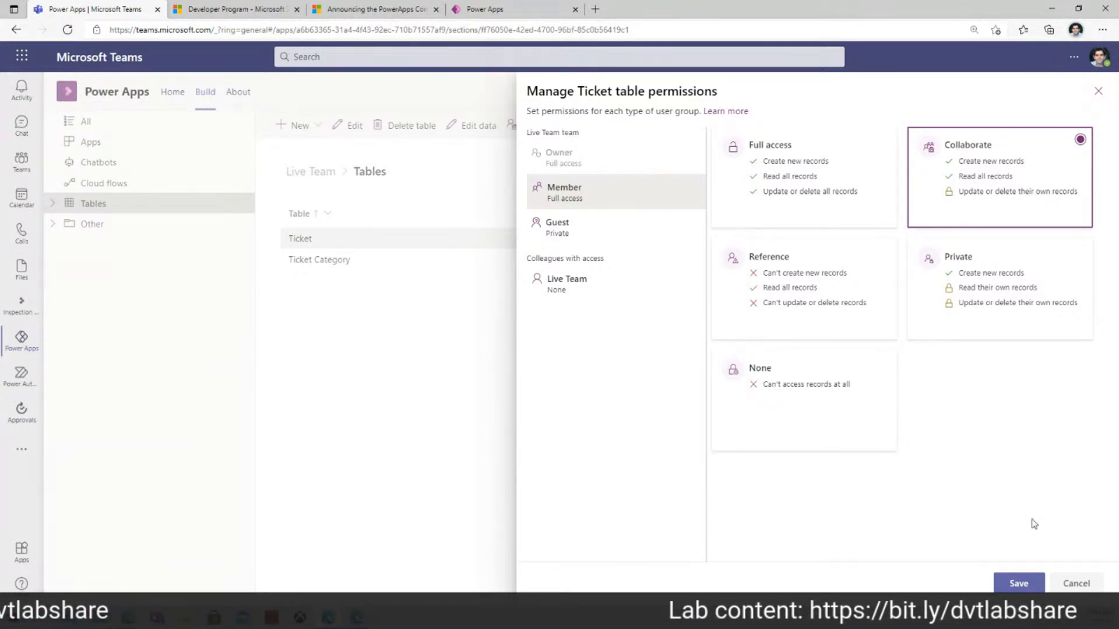
pyautogui.click(1016, 584)
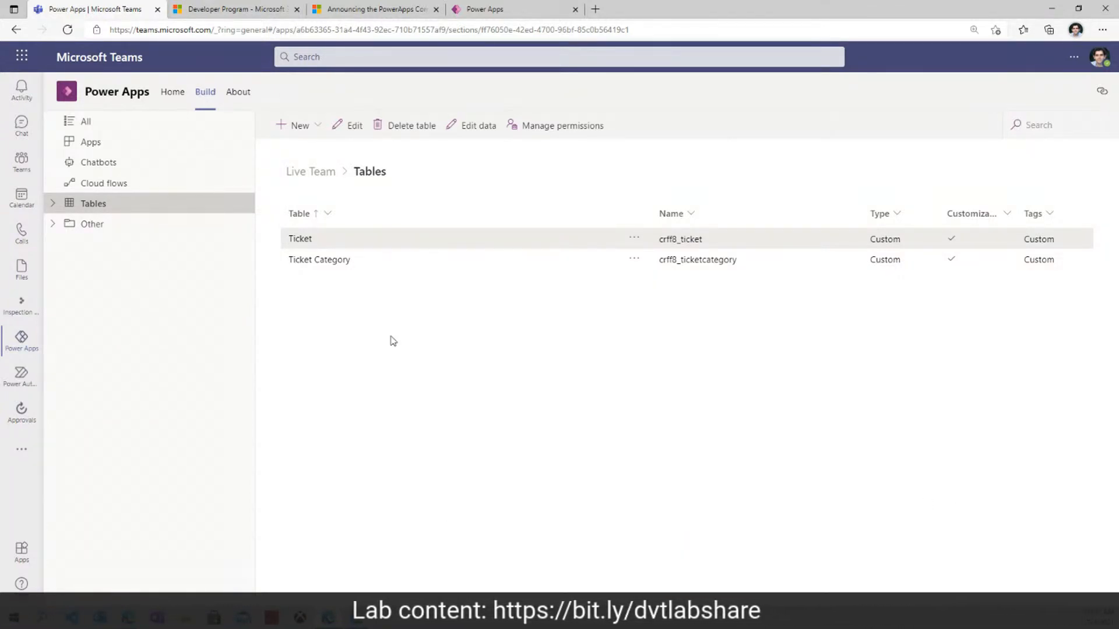
pyautogui.click(530, 126)
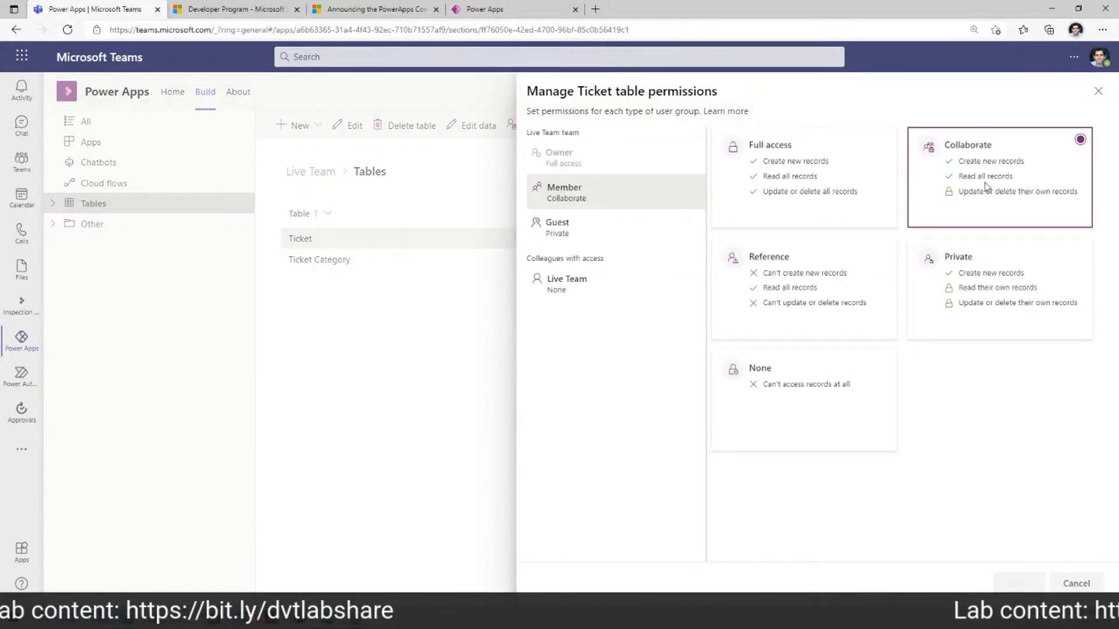
pyautogui.click(1098, 91)
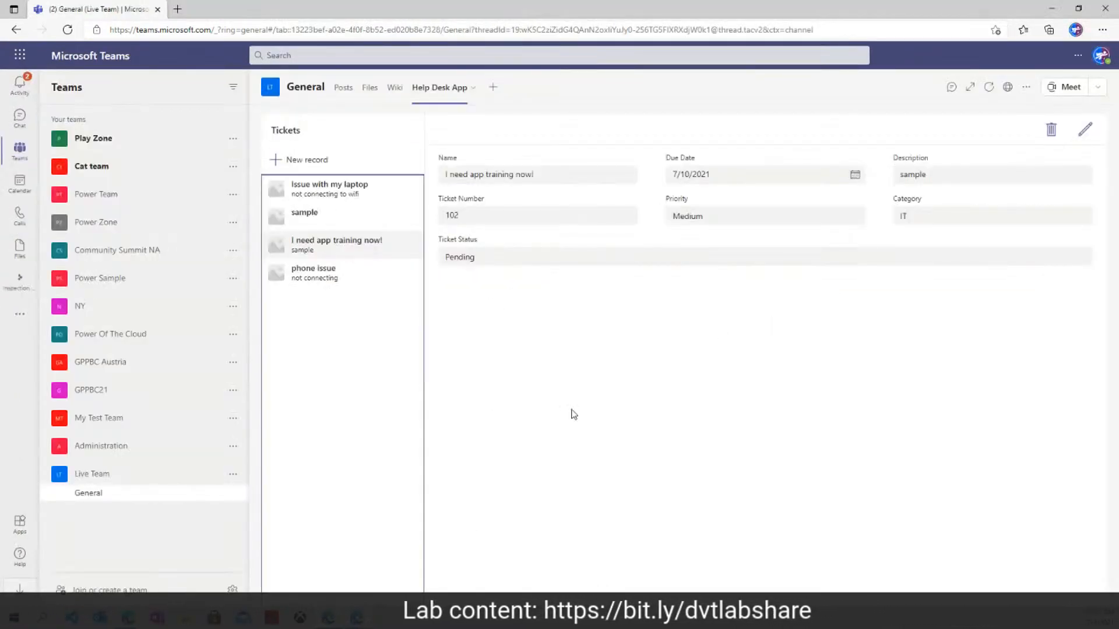
# Step: Switch to the colleague's Teams window, reload the Help Desk App and delete the "sample" ticket
pyautogui.rightClick(581, 320)
pyautogui.click(637, 56)
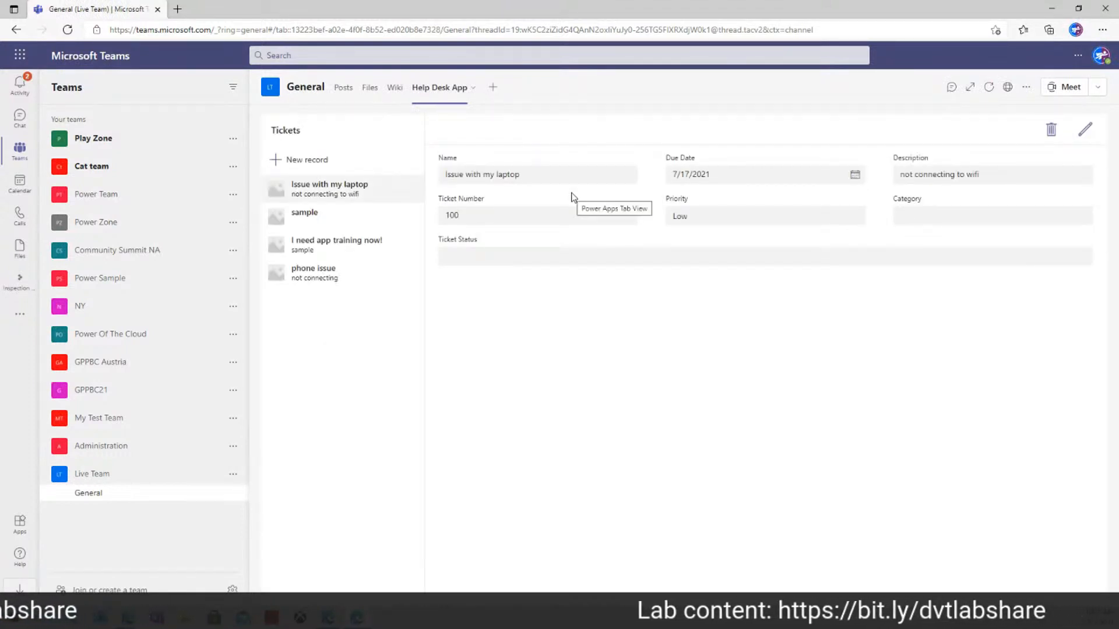
pyautogui.click(317, 225)
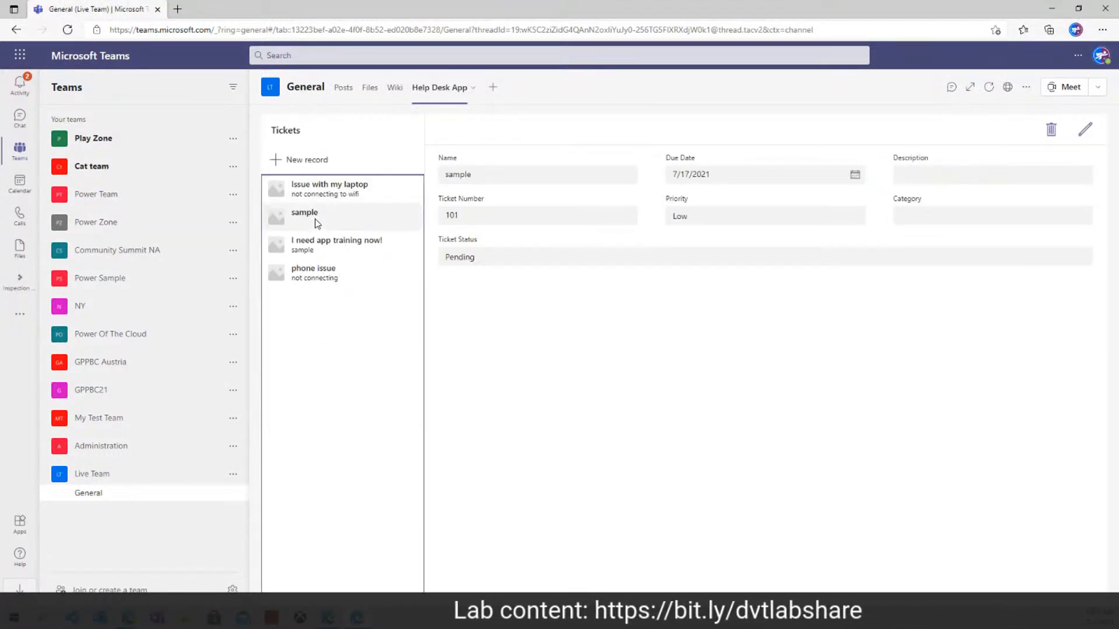
pyautogui.click(784, 401)
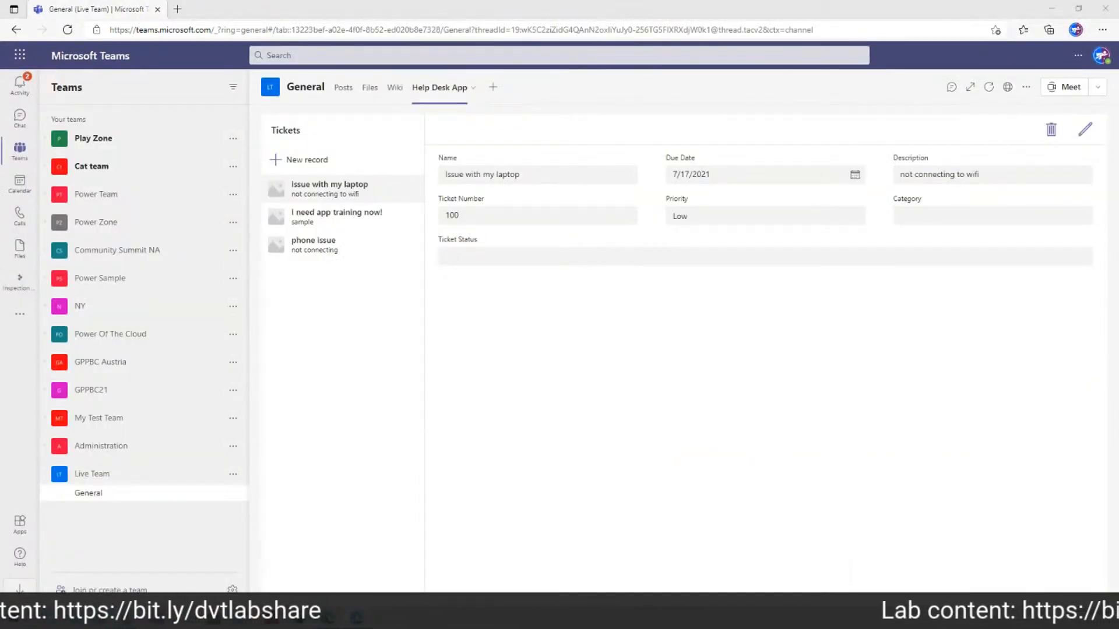
pyautogui.moveTo(127, 616)
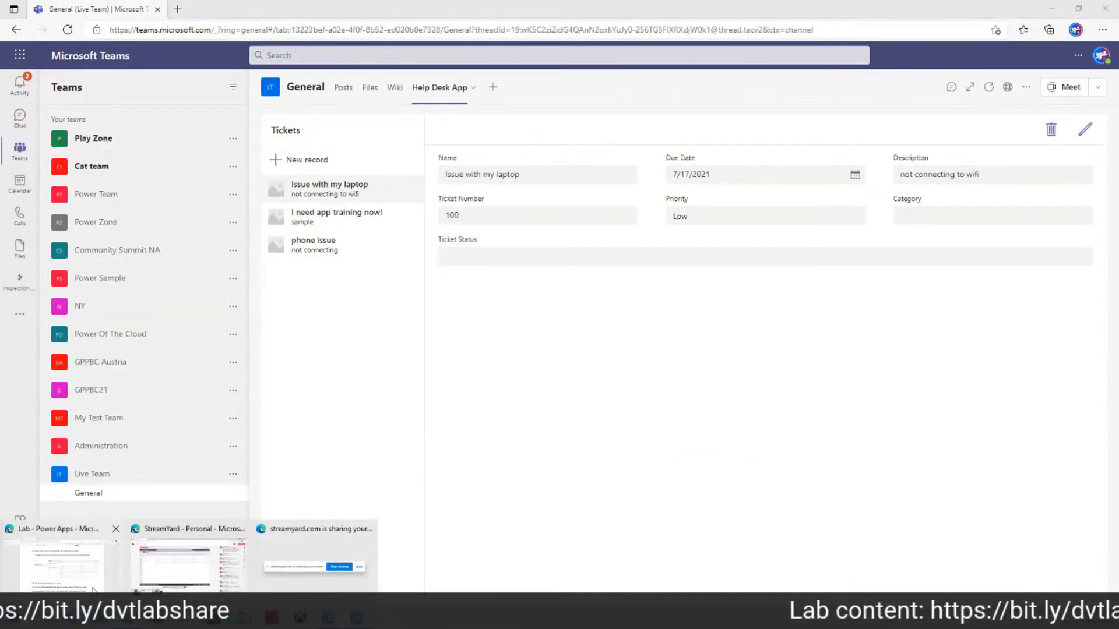
pyautogui.click(131, 540)
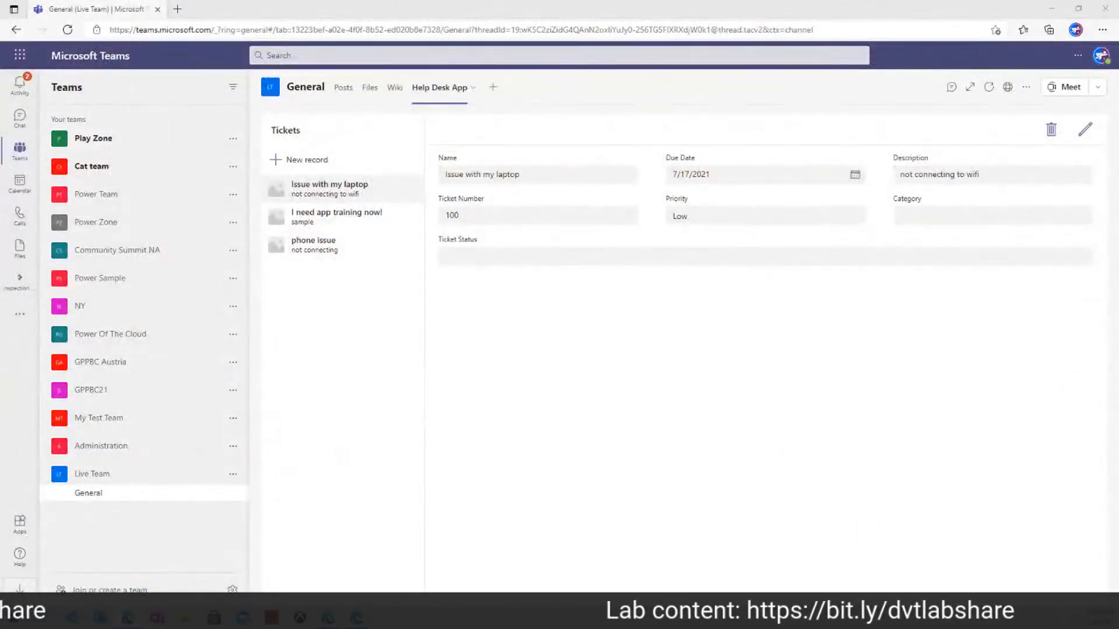